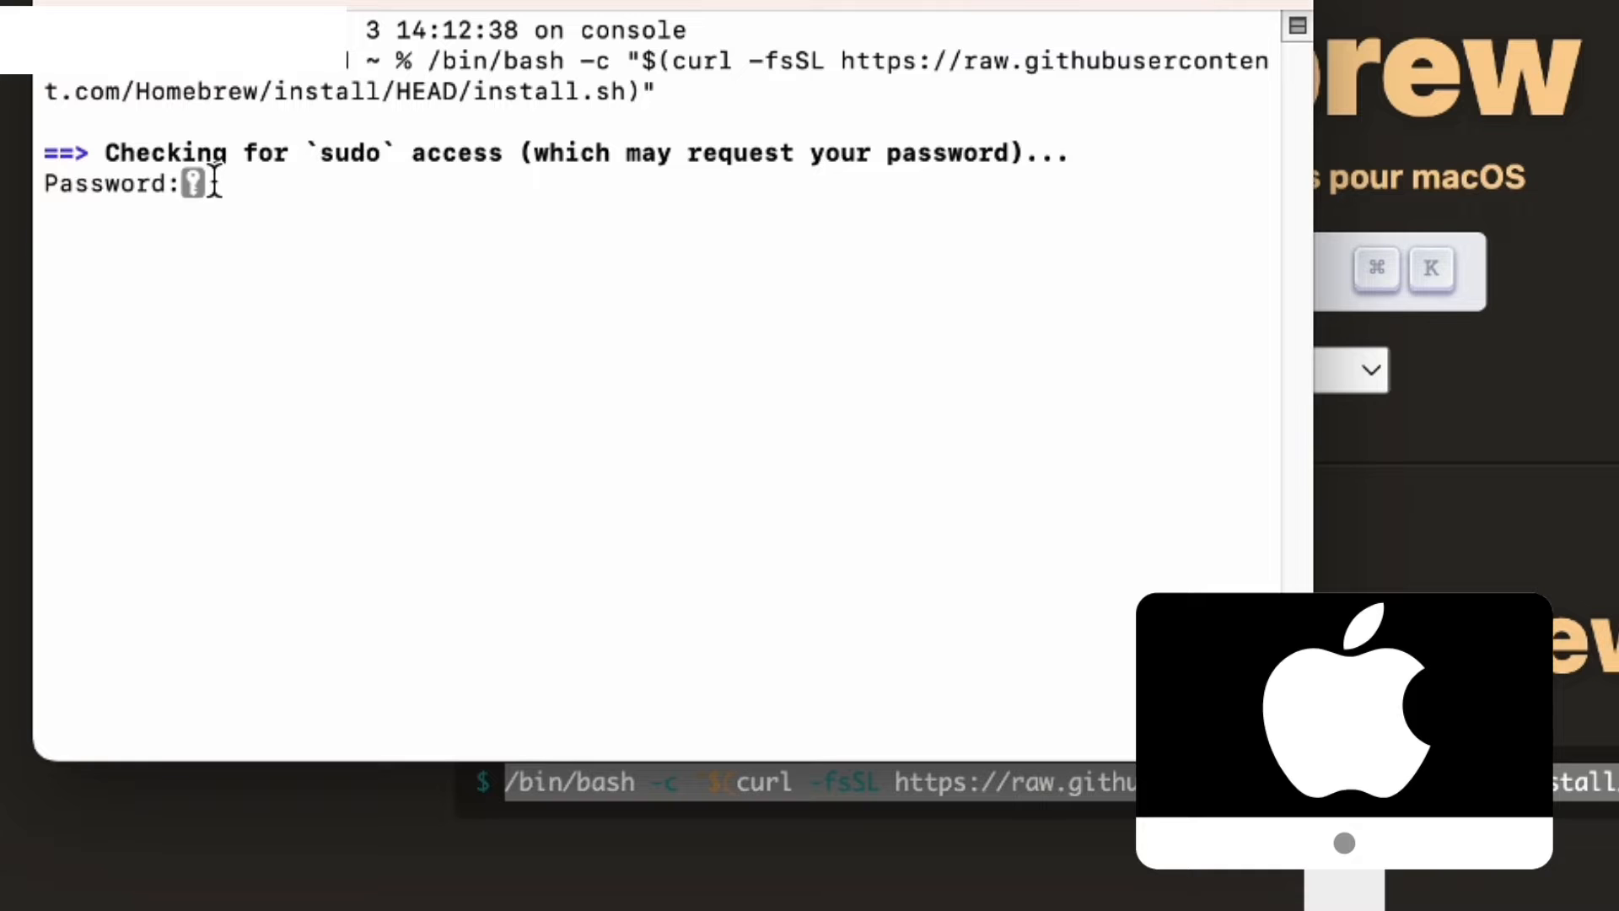
Submit the account password to the Homebrew installer, and copy the brew install git command from the Git download page into the terminal.
key(Return)
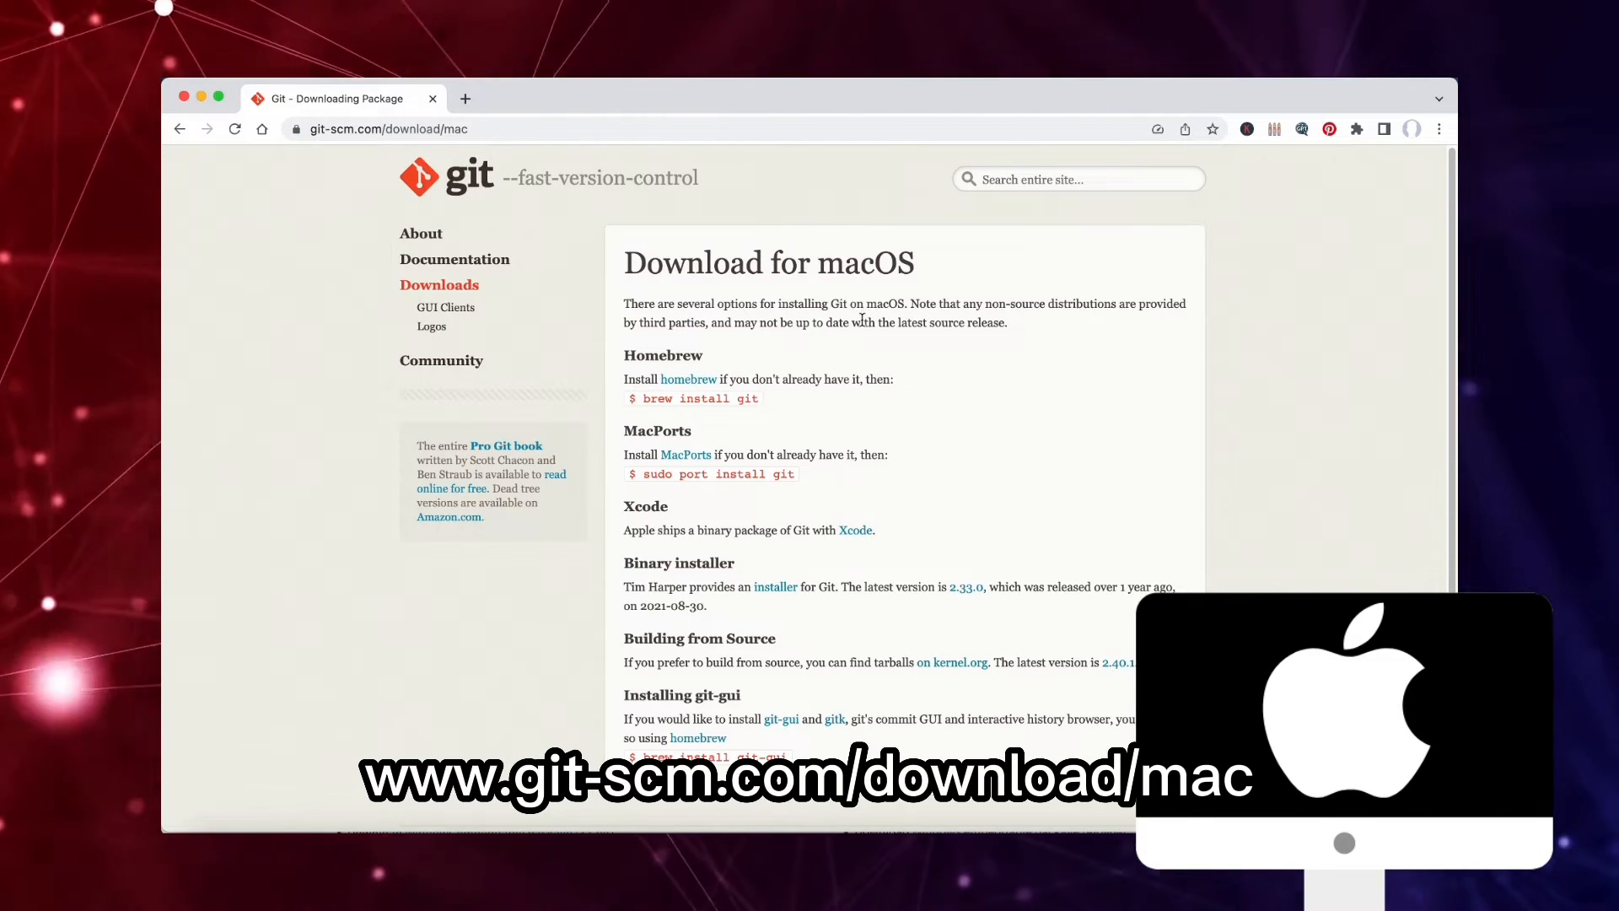
double_click(749, 400)
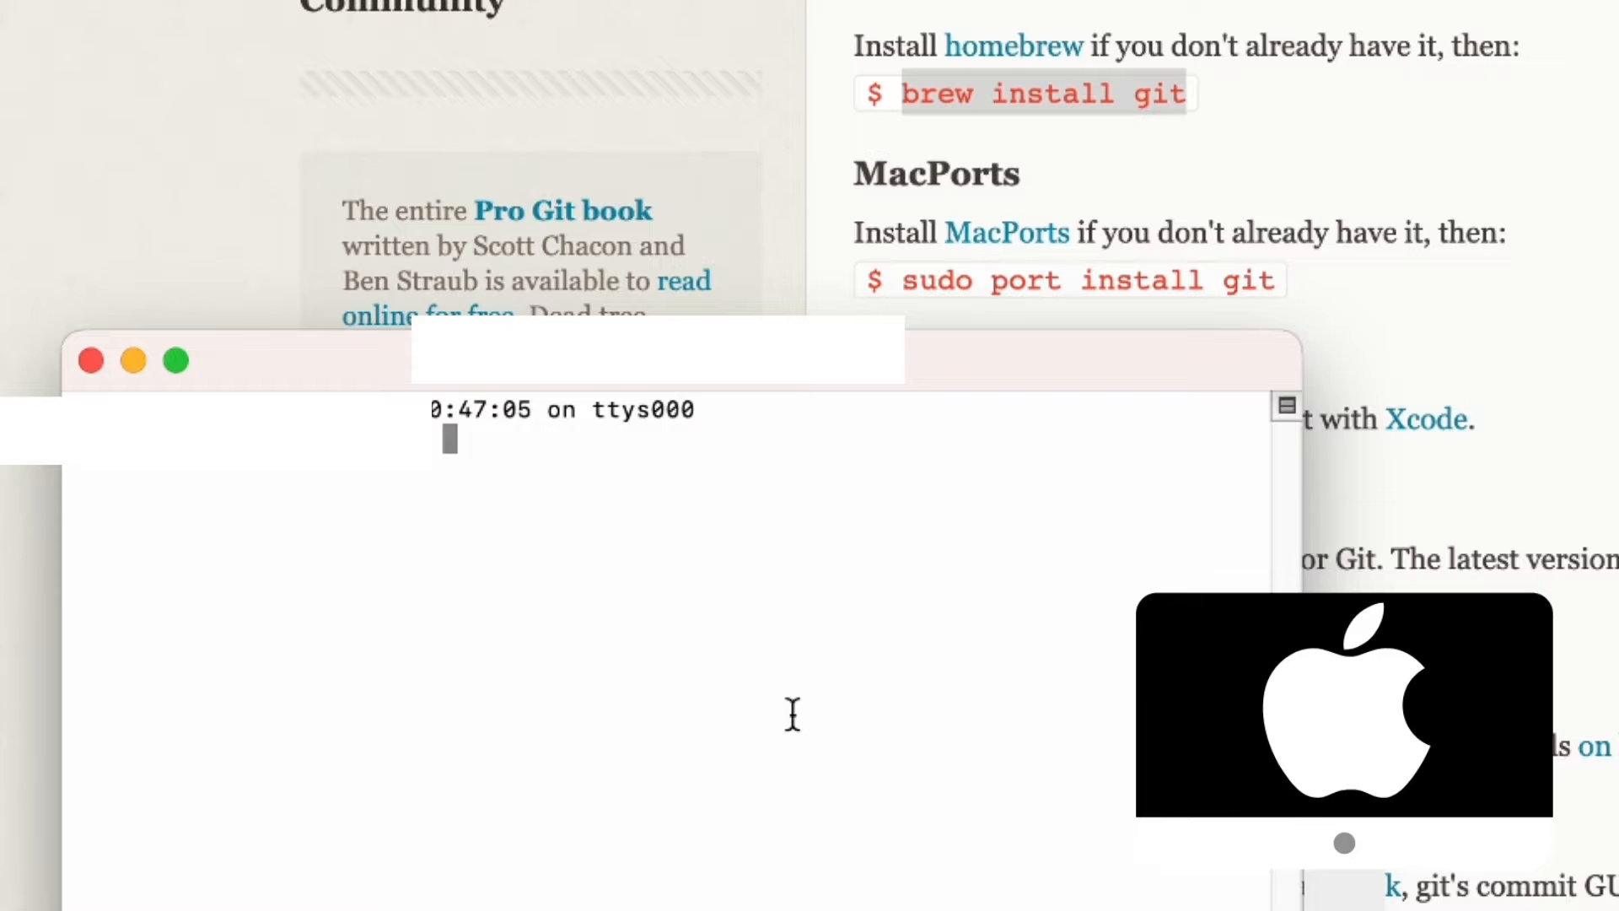
text(brew install git)
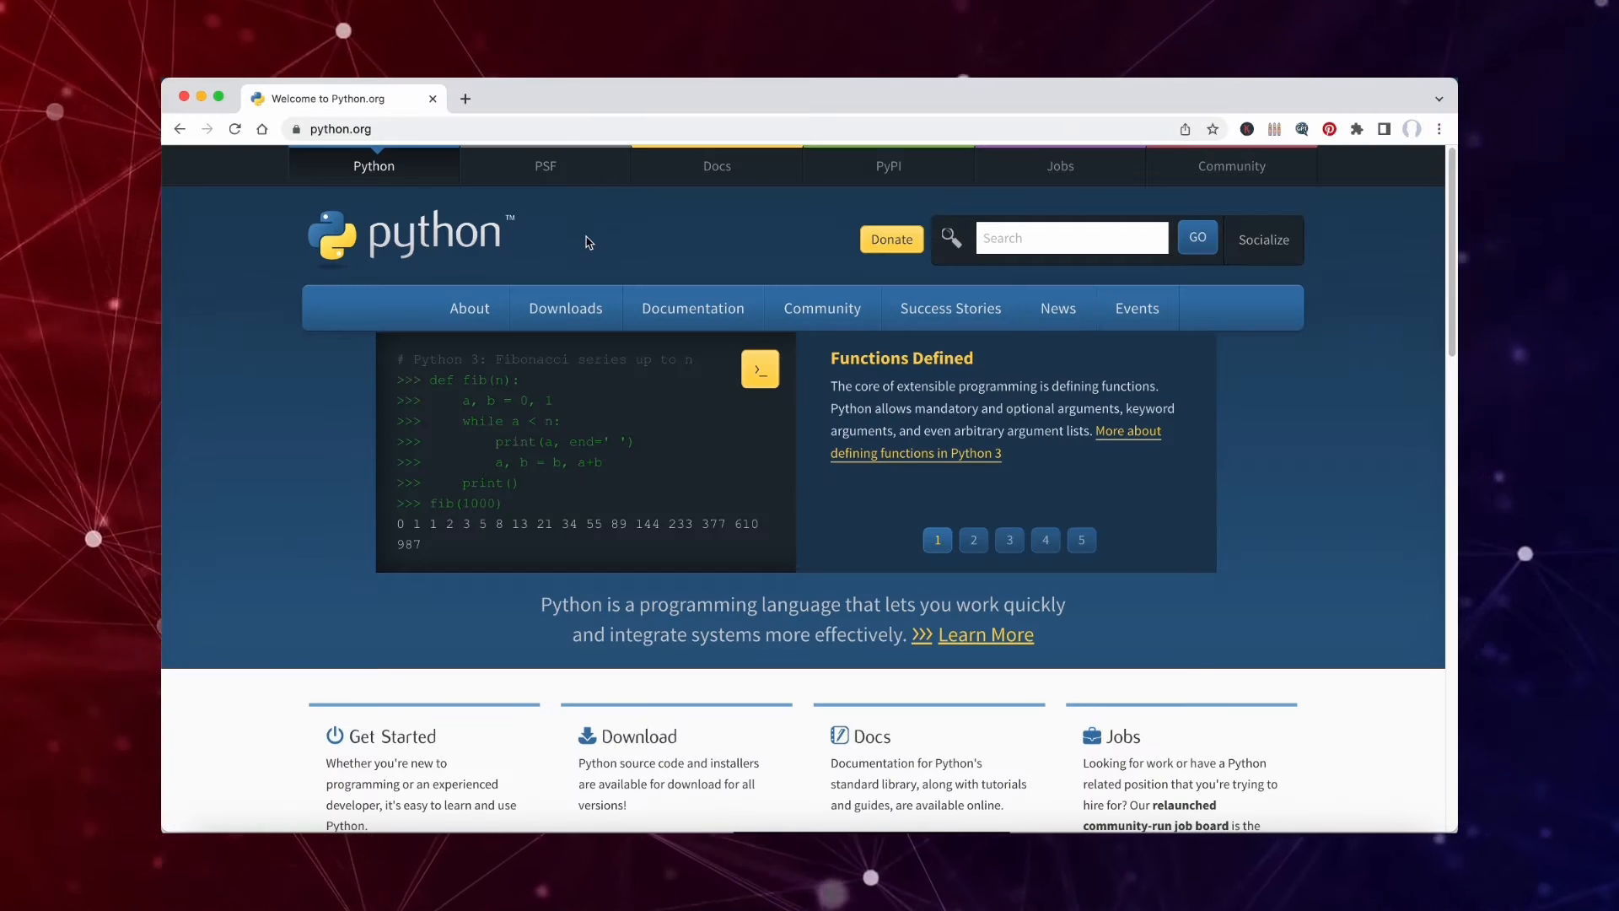
Open the macOS releases page on python.org, followed by the Windows releases page.
mouse_move(567, 310)
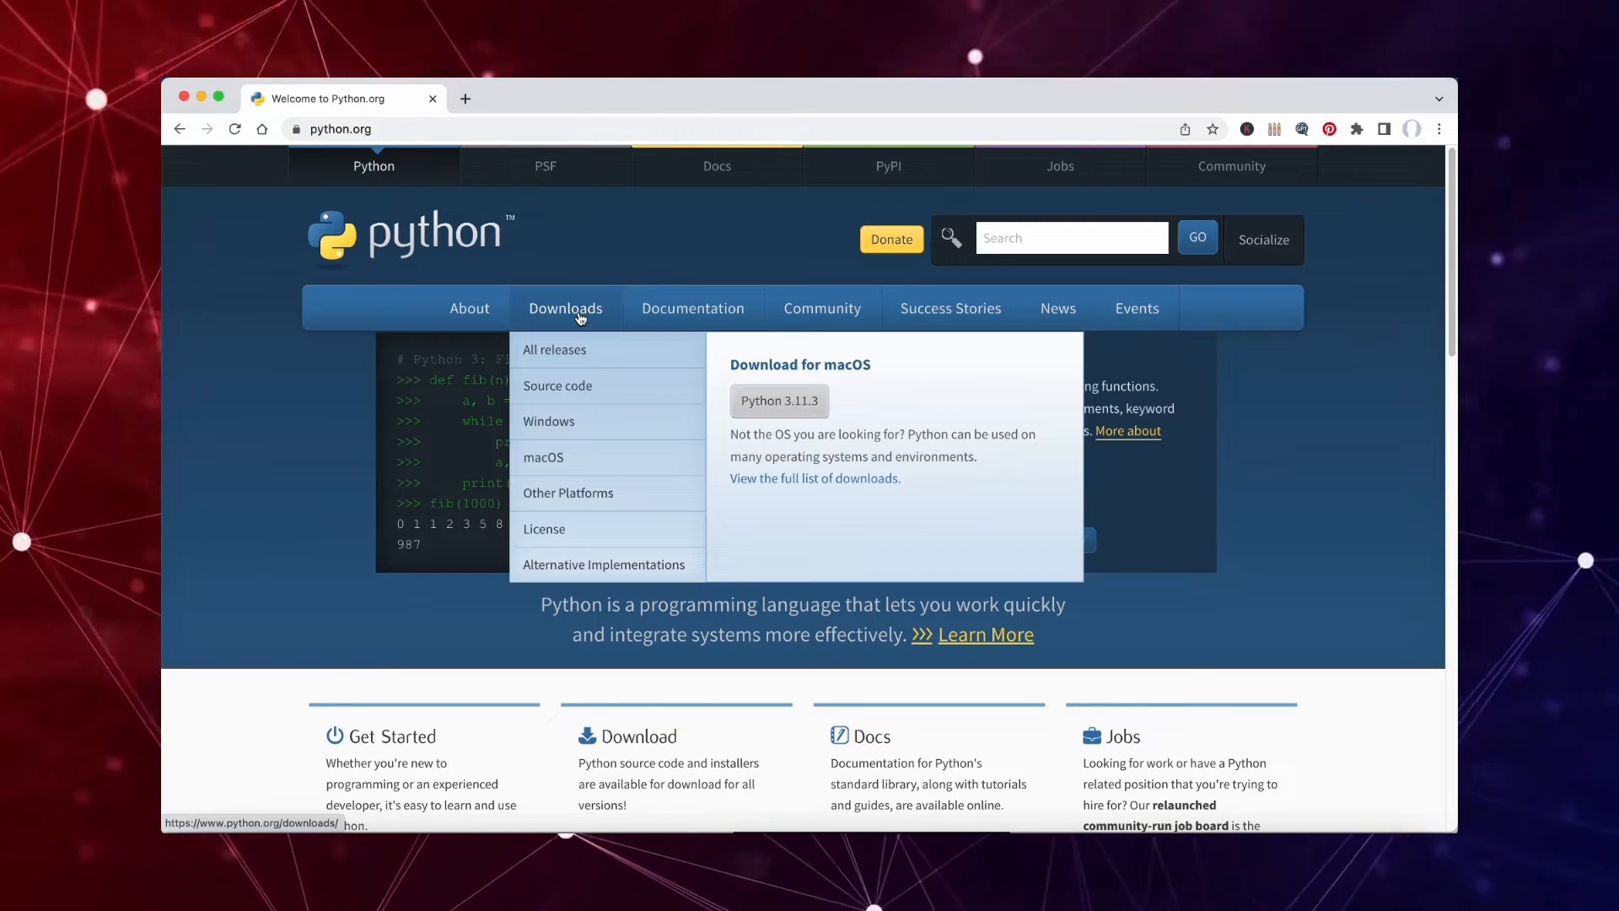
click(600, 462)
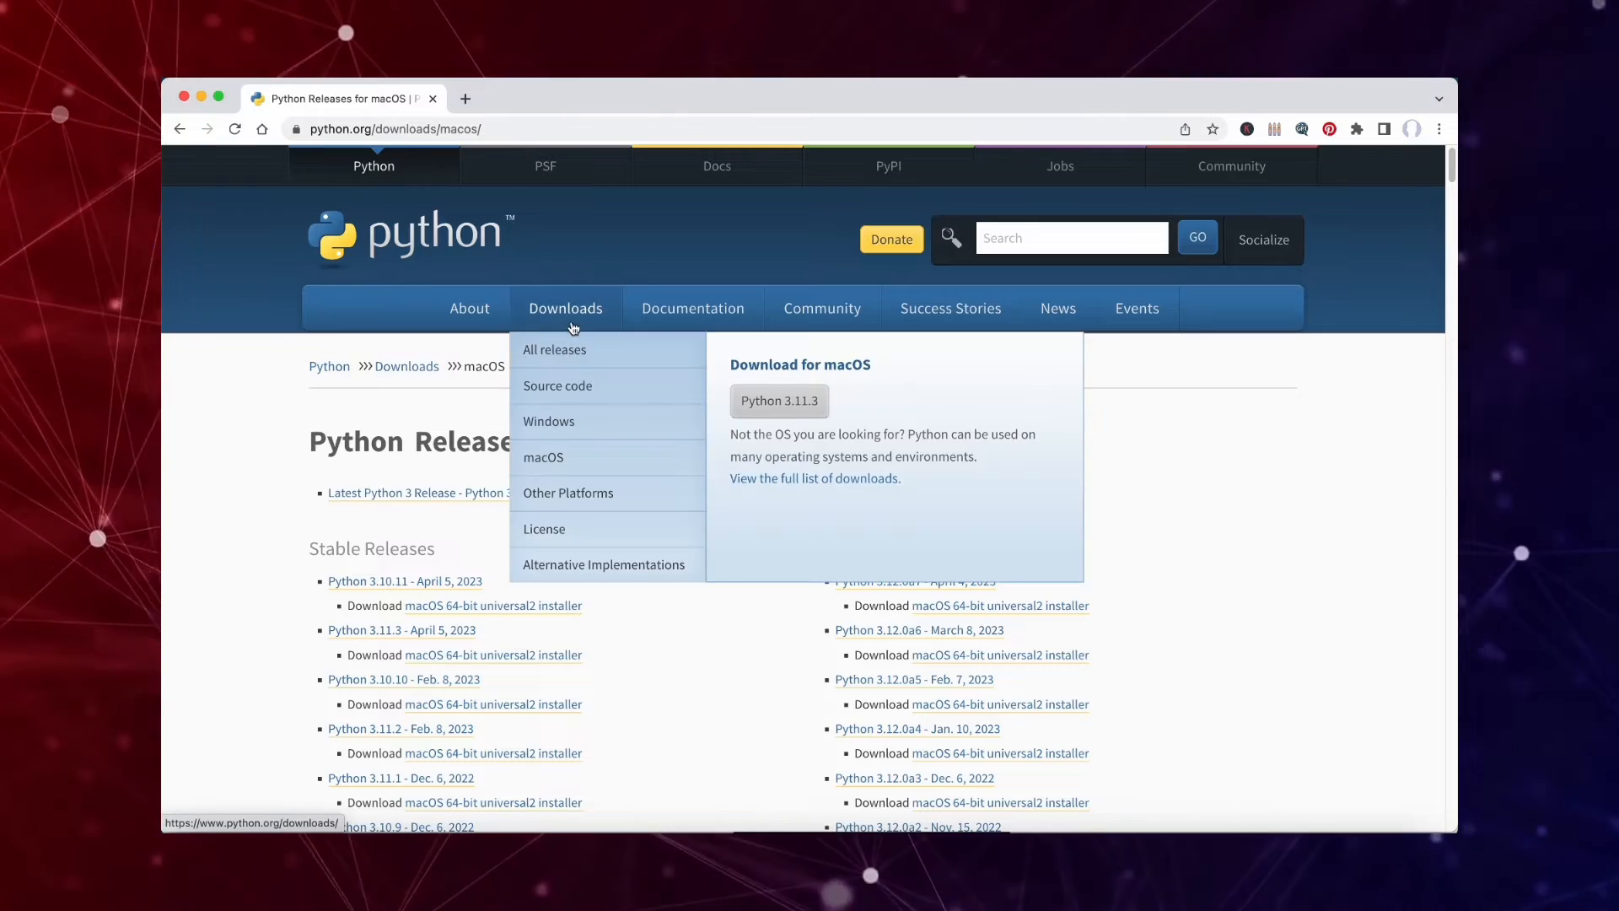
click(574, 420)
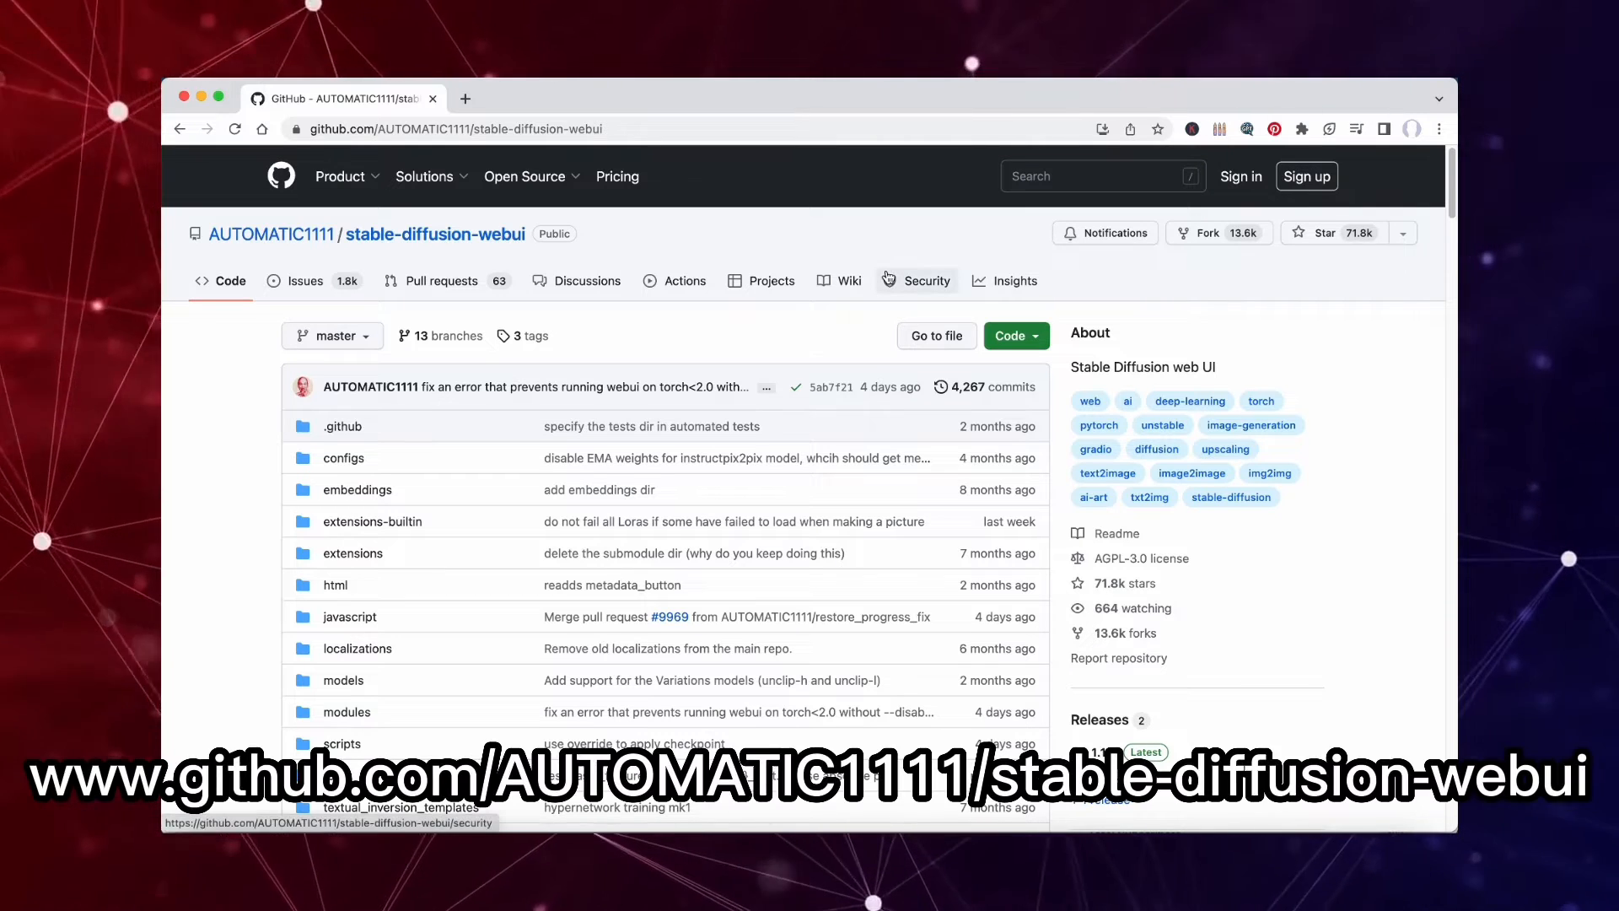
click(1032, 336)
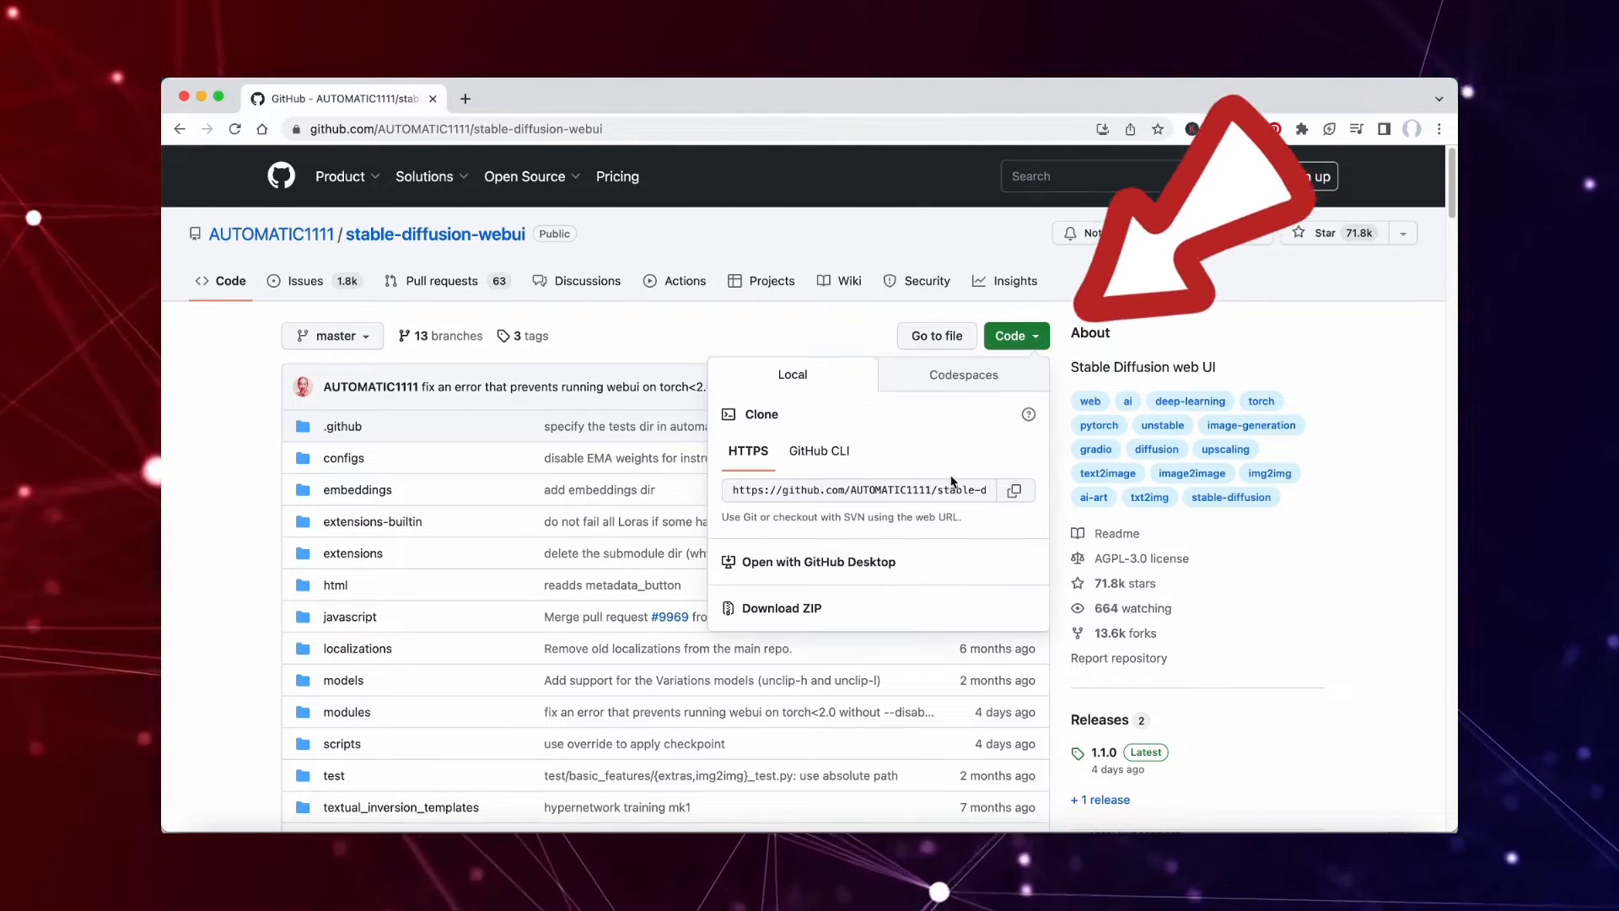
click(980, 495)
key(super+c)
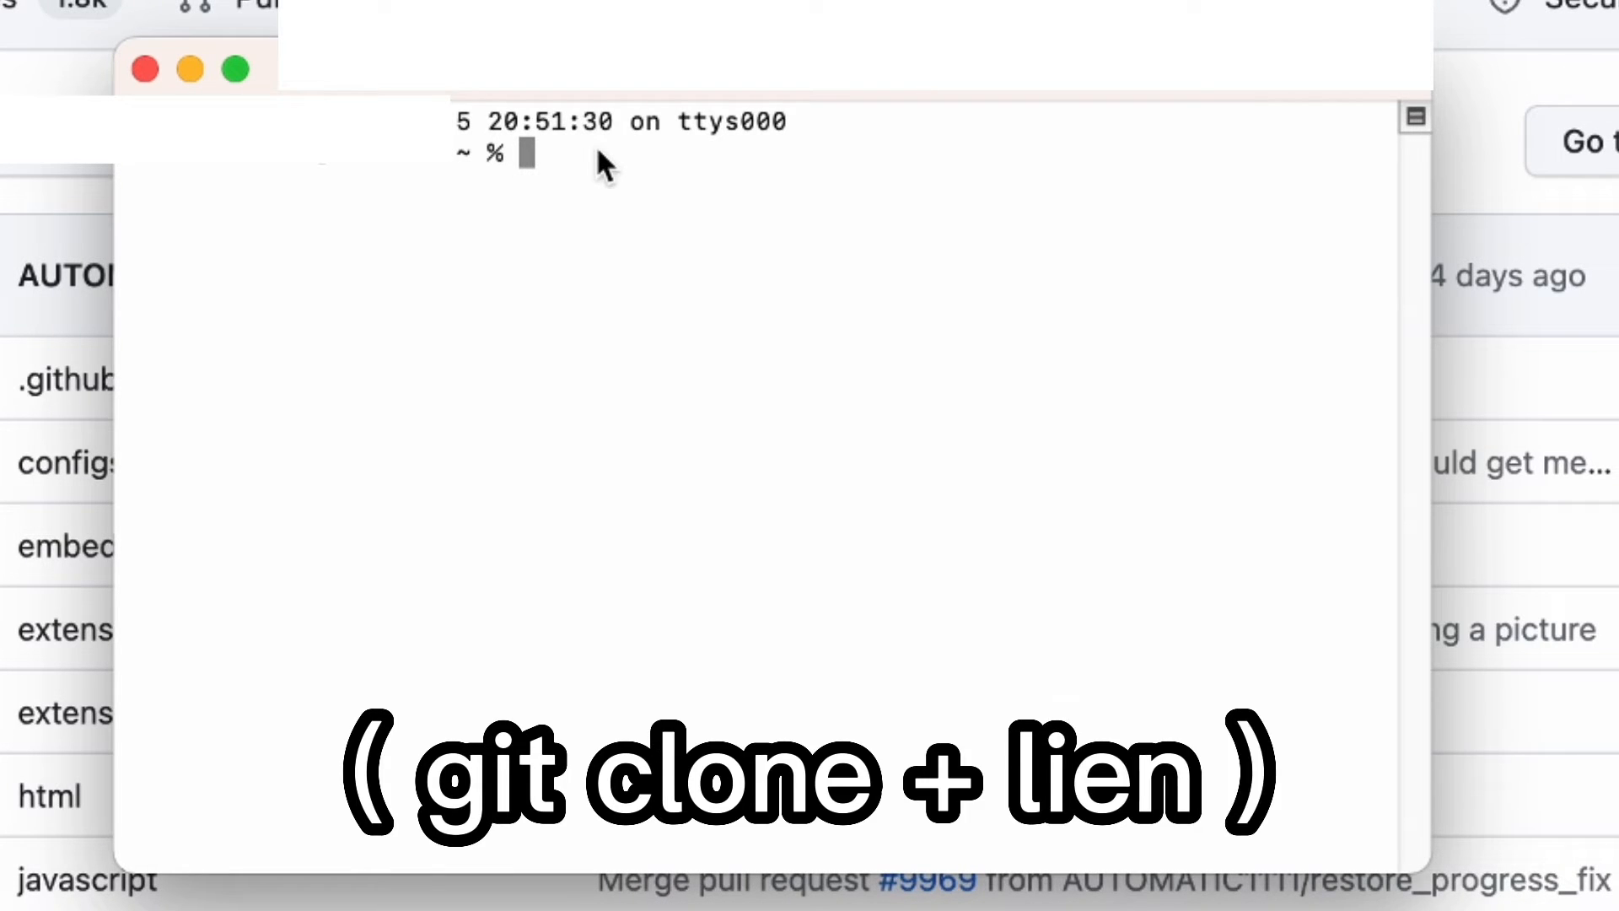
text(git clone)
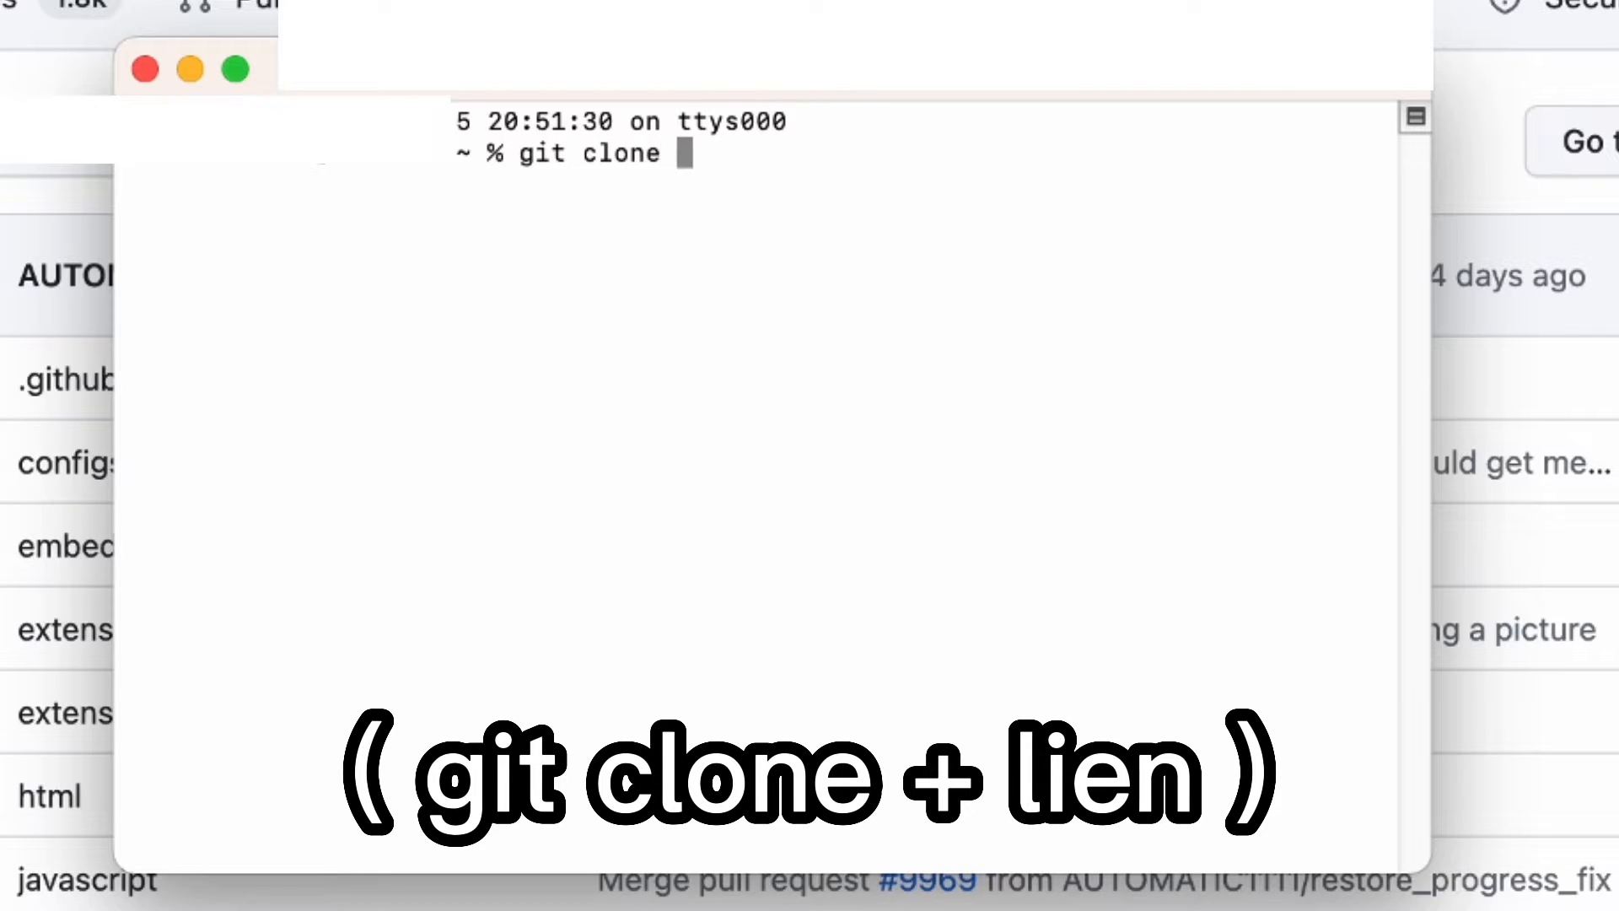
key(super+v)
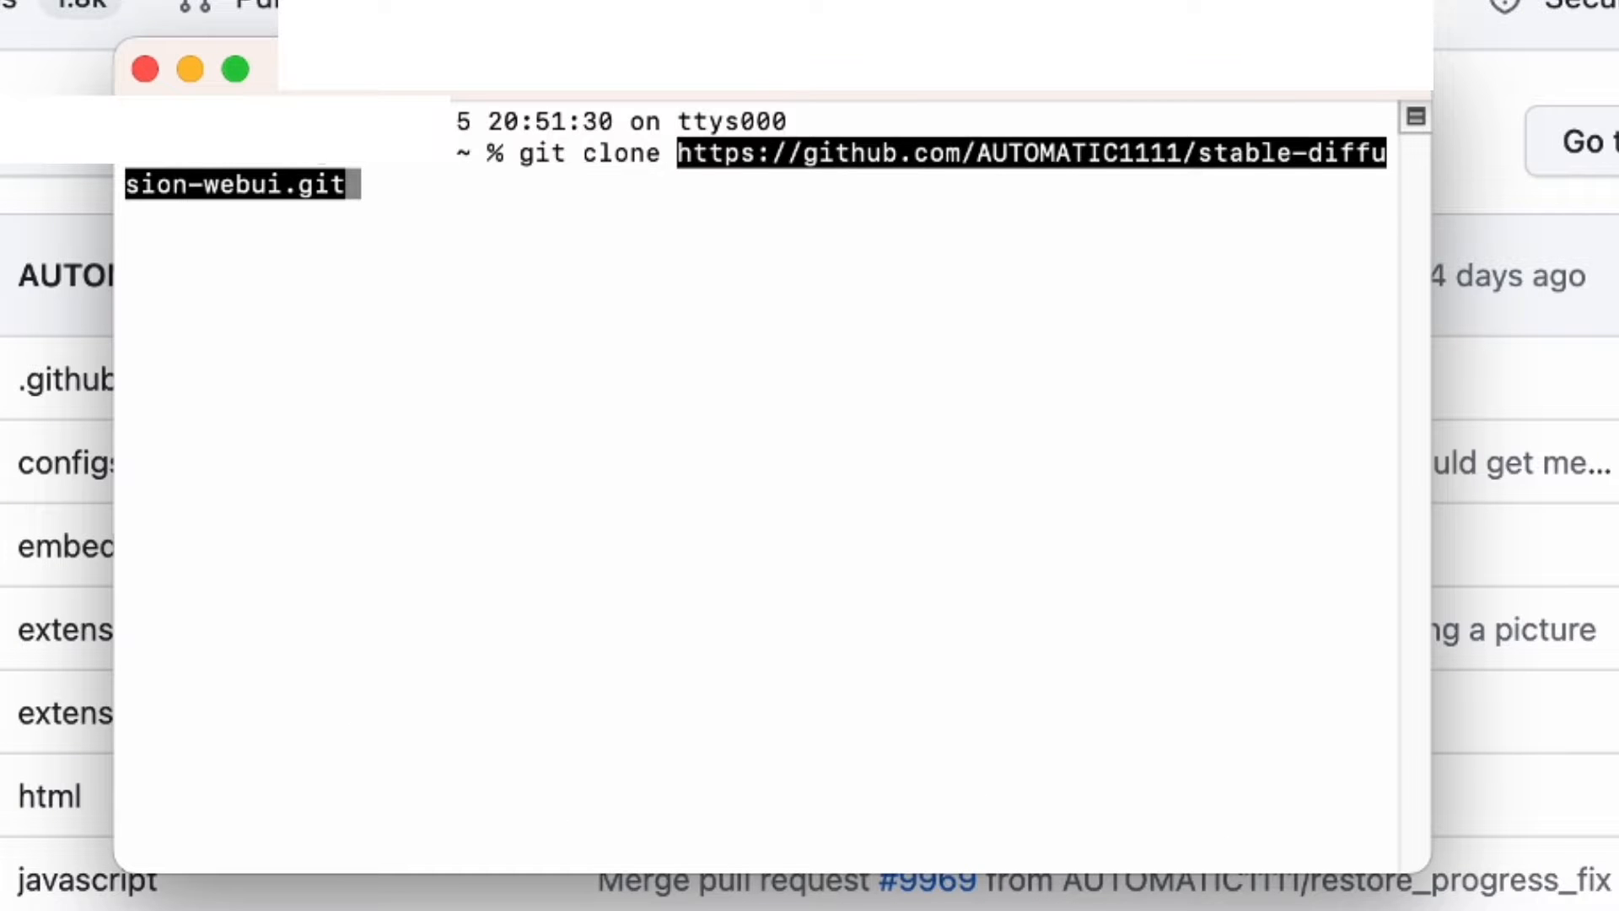
key(Return)
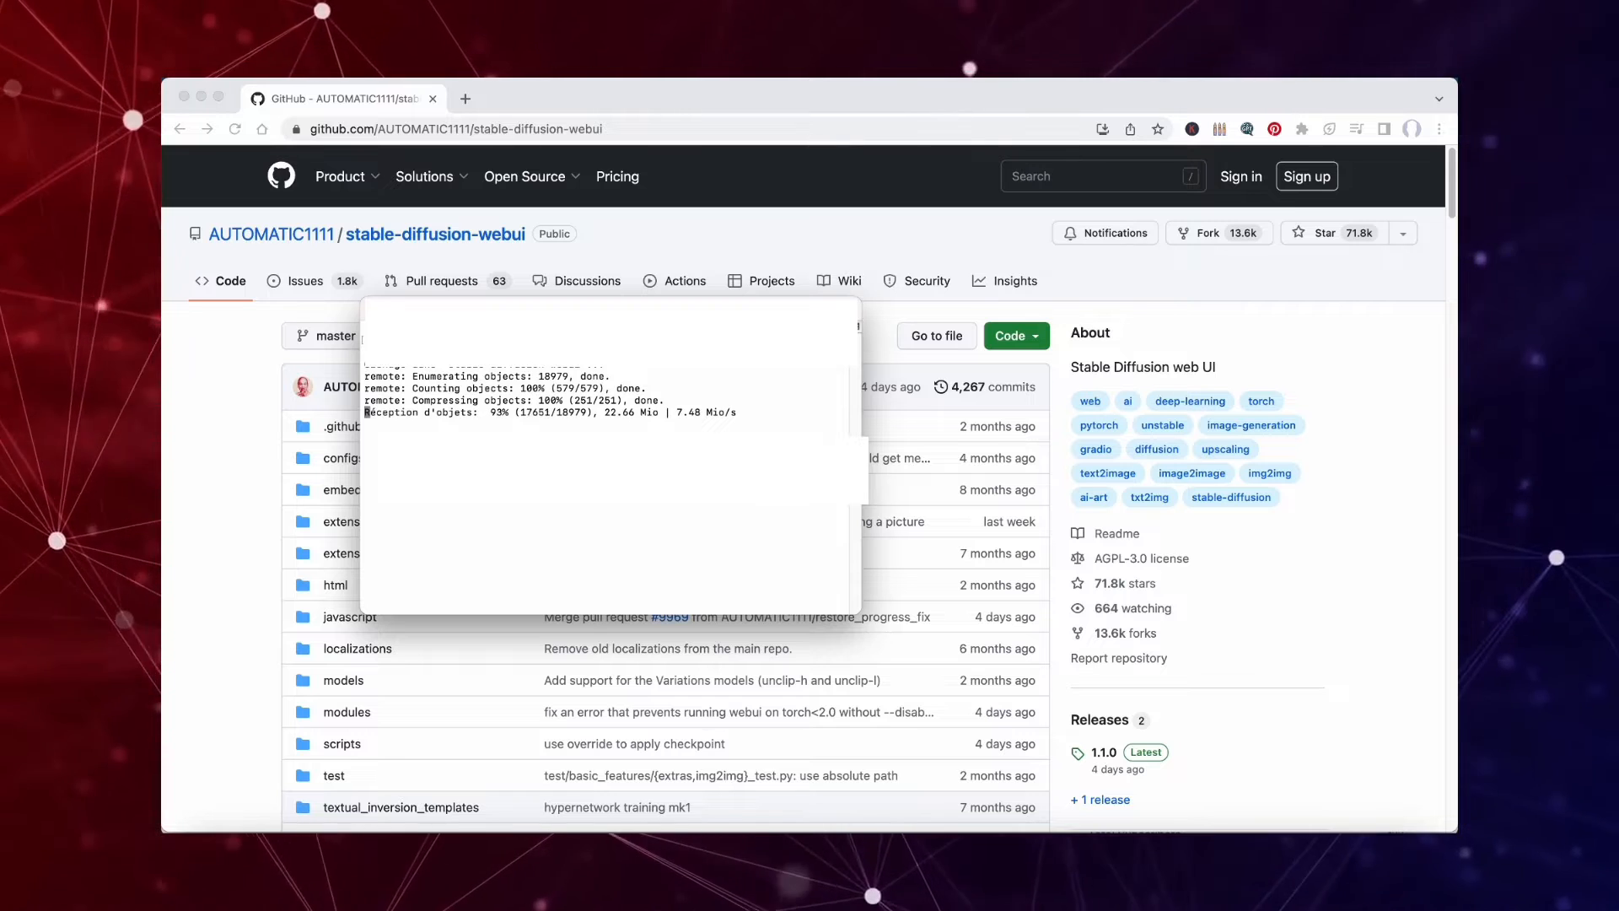
Dismiss the downloads bar and watch the GEN-1 YouTube video through the Runway AI Magic Tools part.
text(bodes reseaux)
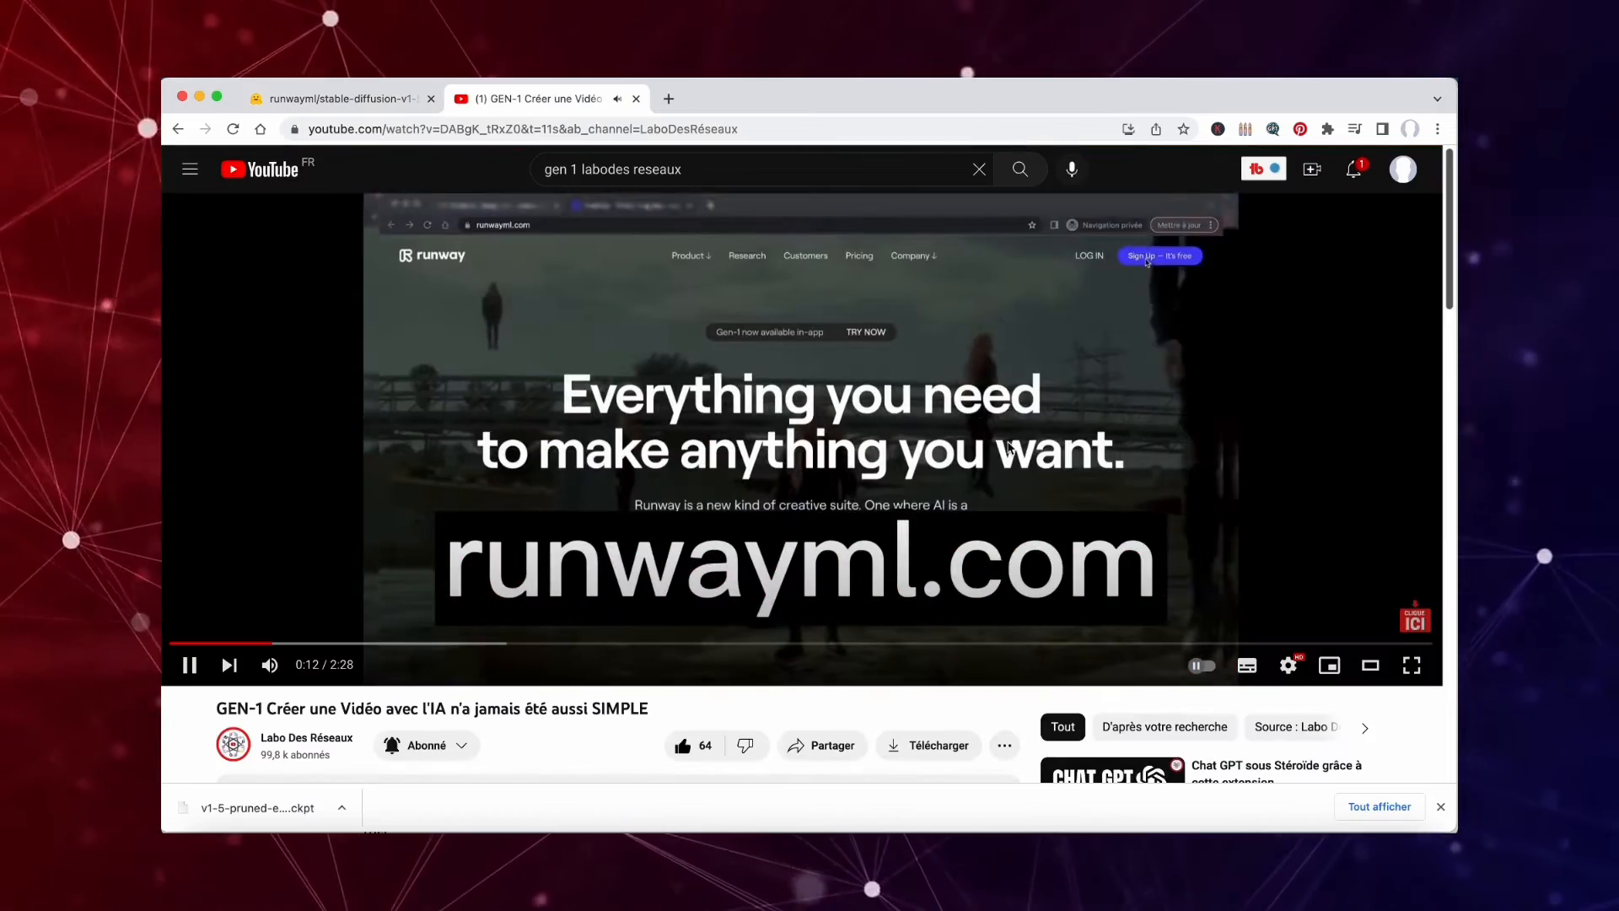
click(1440, 806)
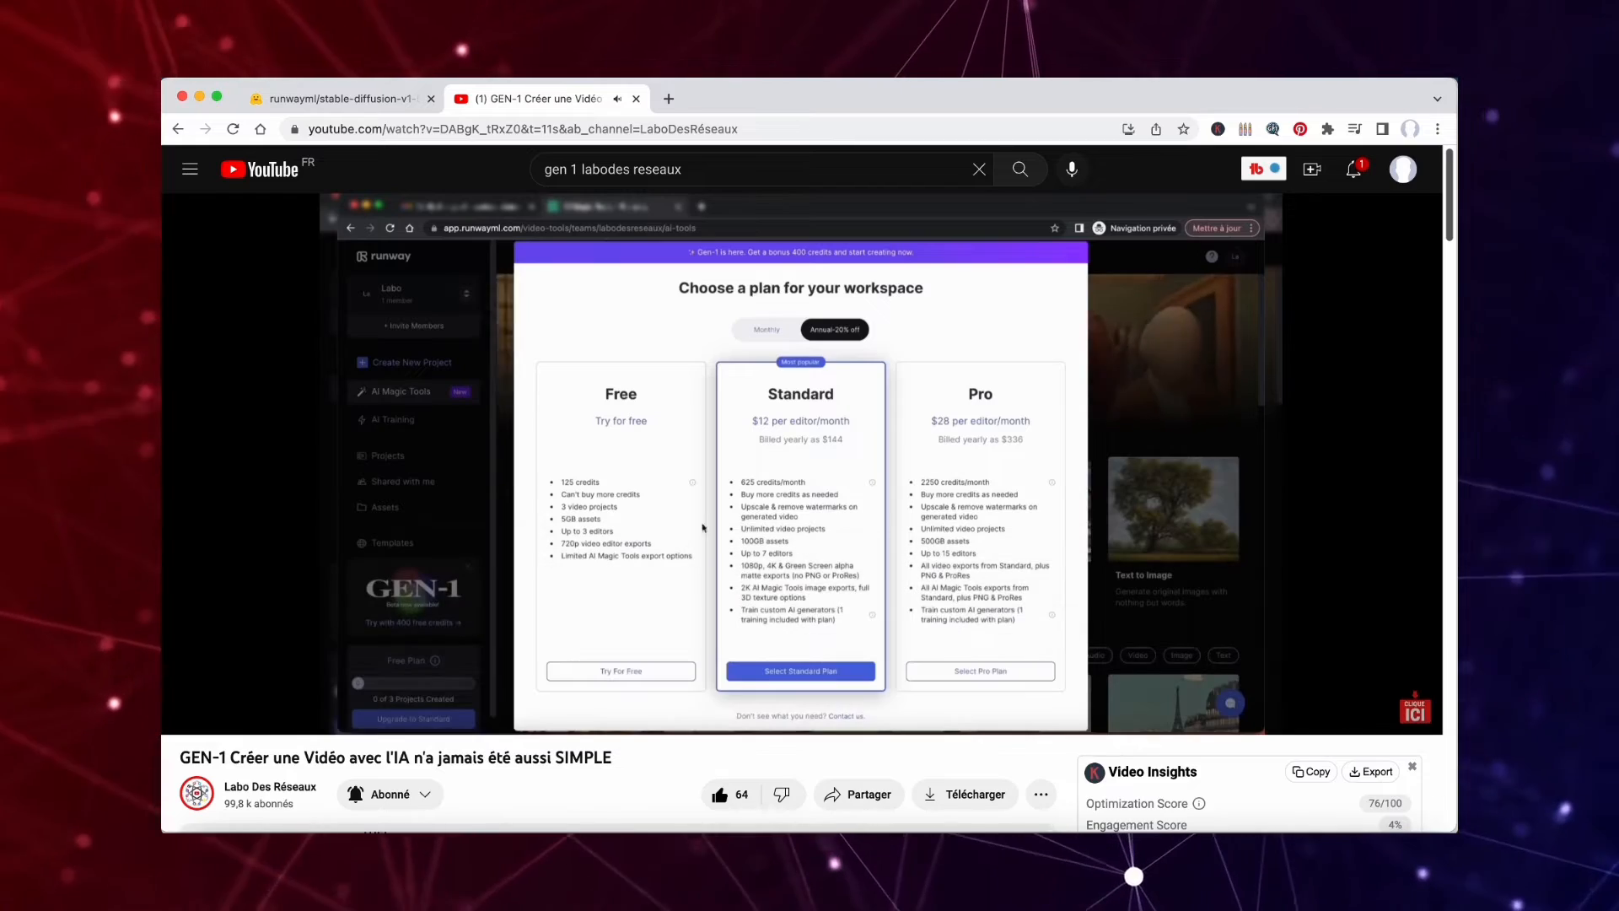
key(XF86AudioLowerVolume)
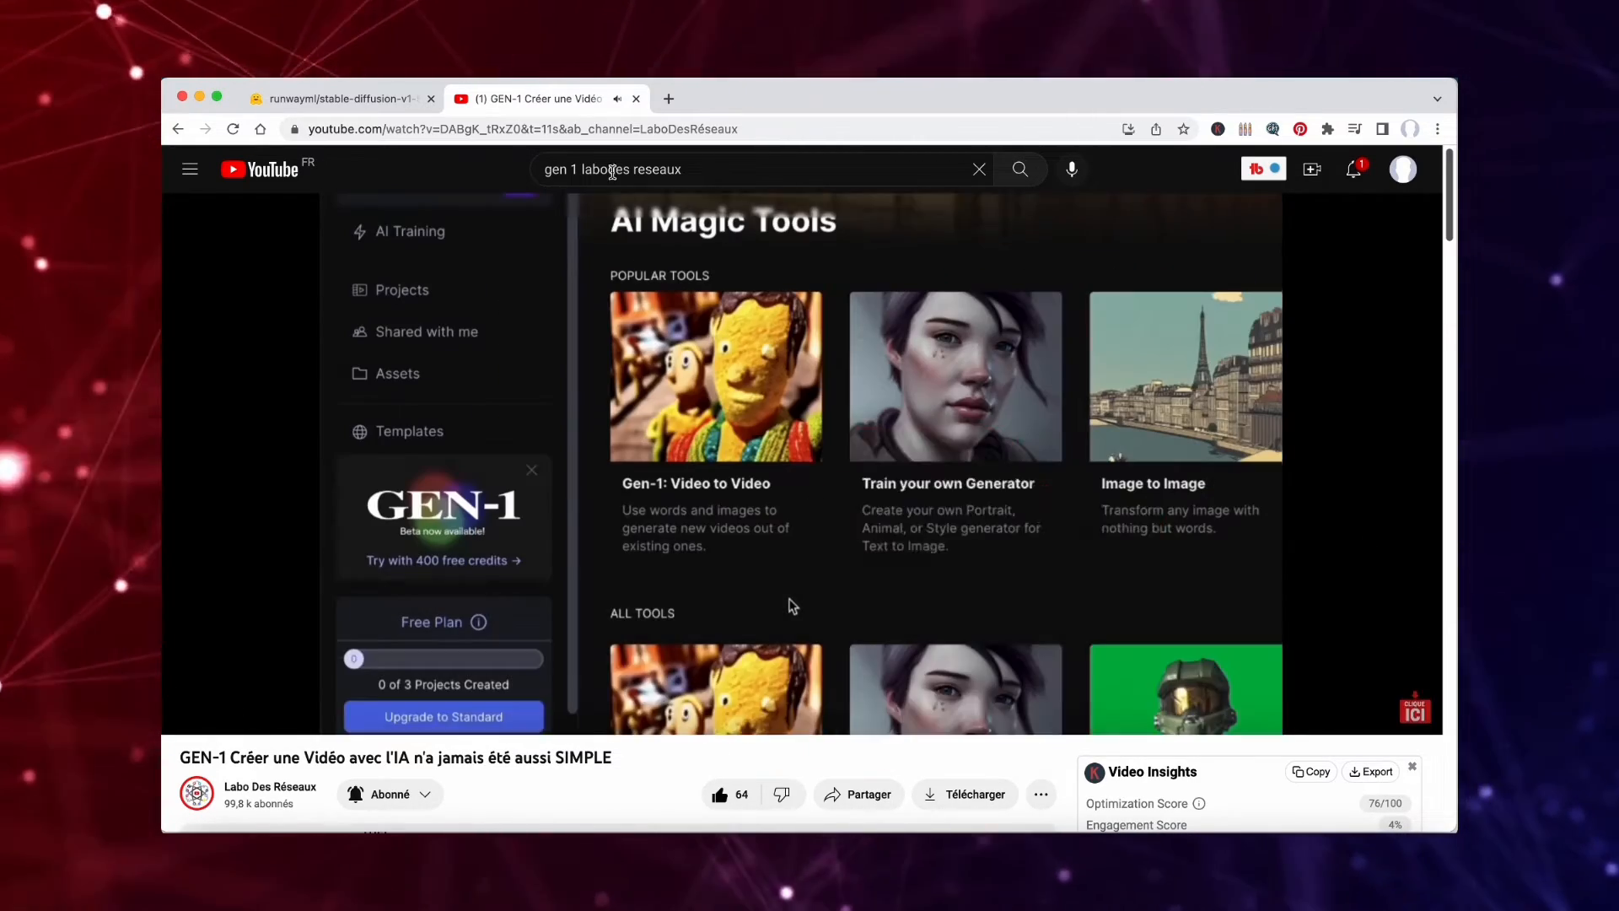
key(space)
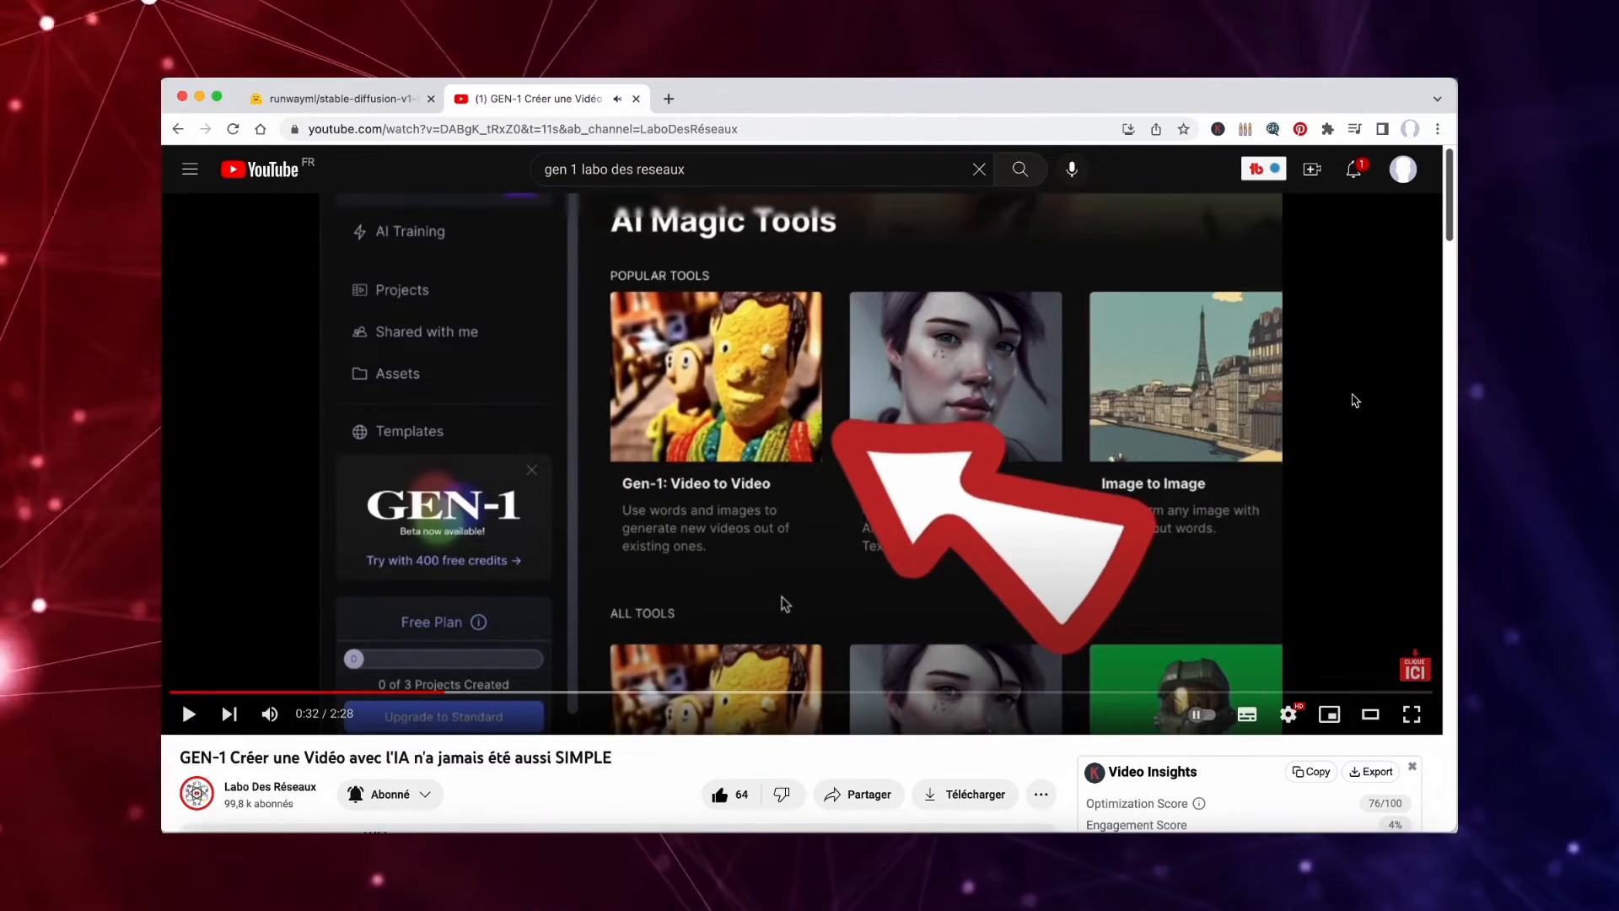
click(189, 715)
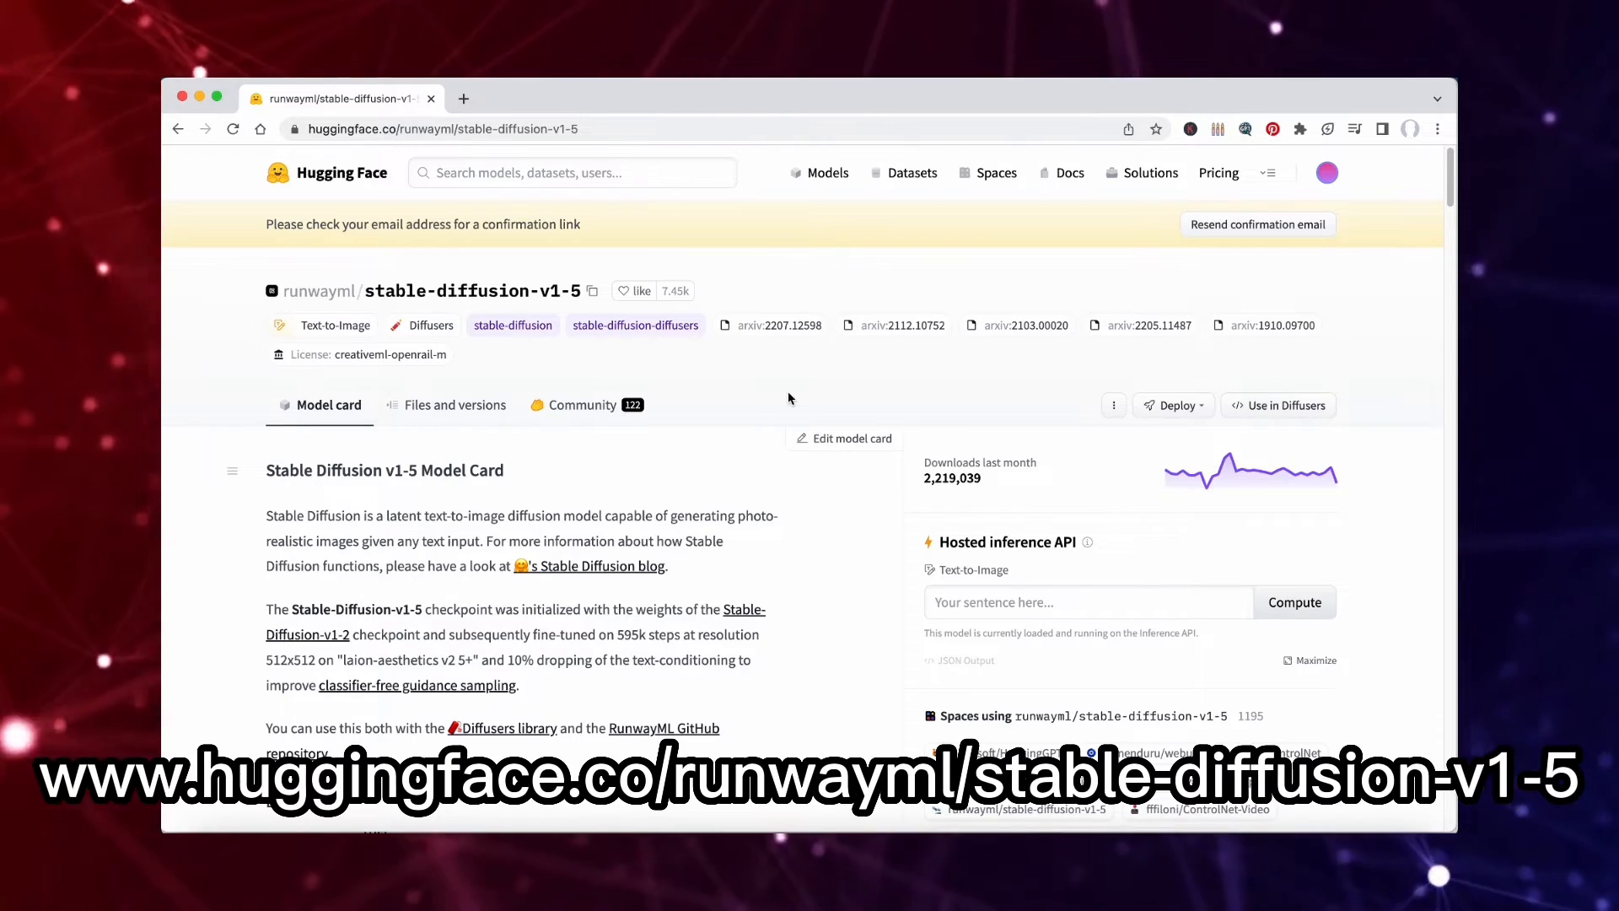
Look through the runwayml stable-diffusion-v1-5 model card on Hugging Face.
scroll(789, 398, down, 3)
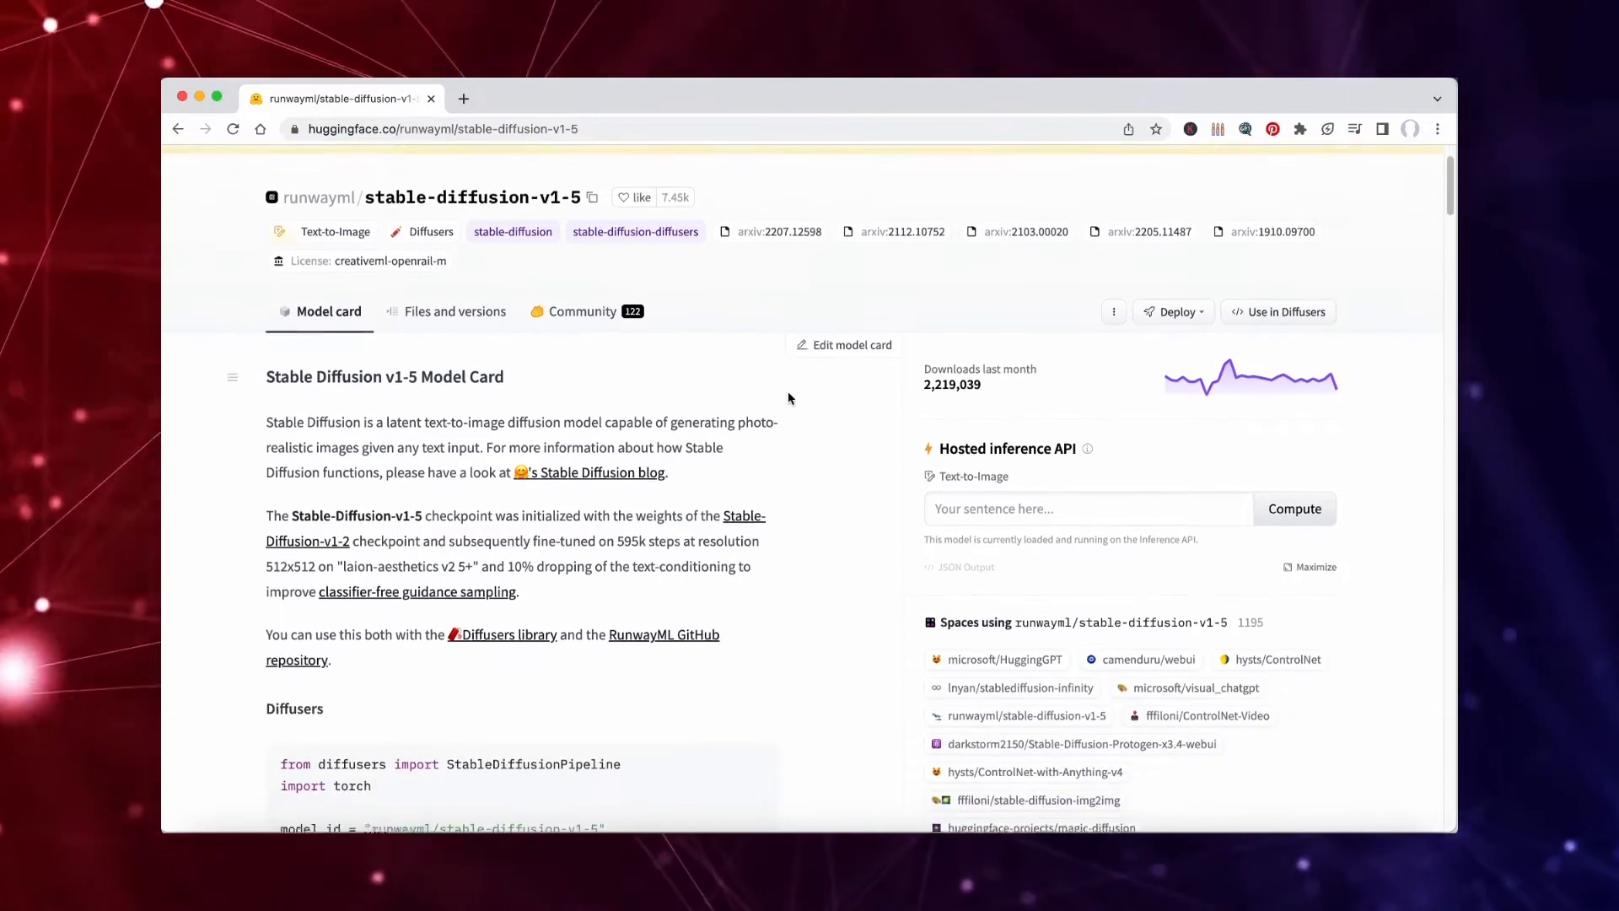
scroll(789, 398, down, 8)
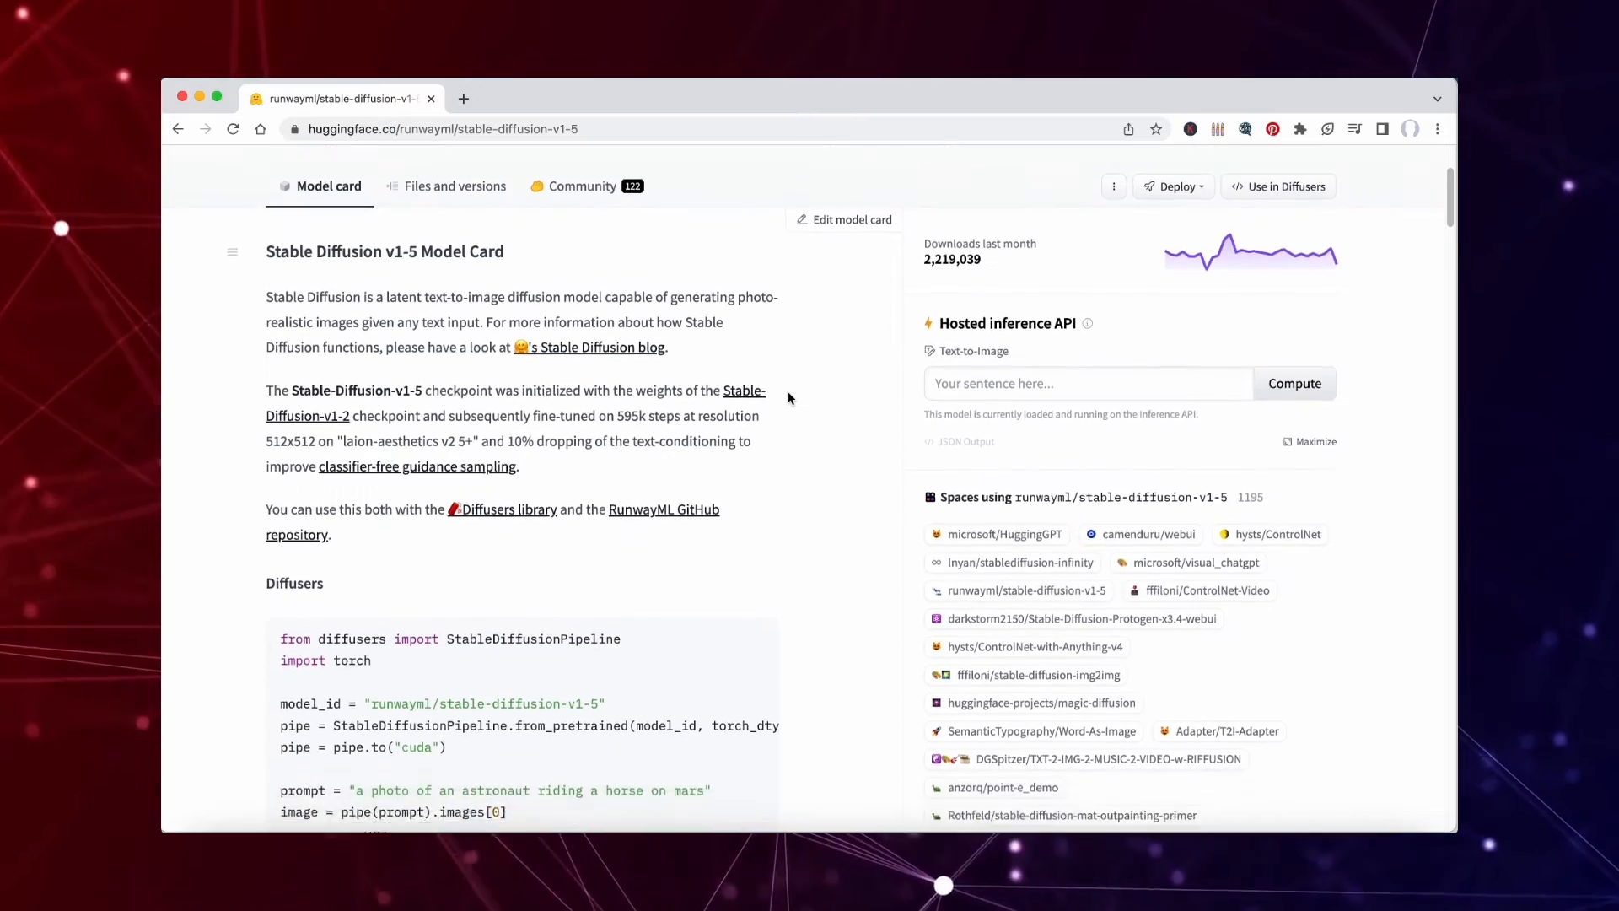
scroll(788, 399, down, 2)
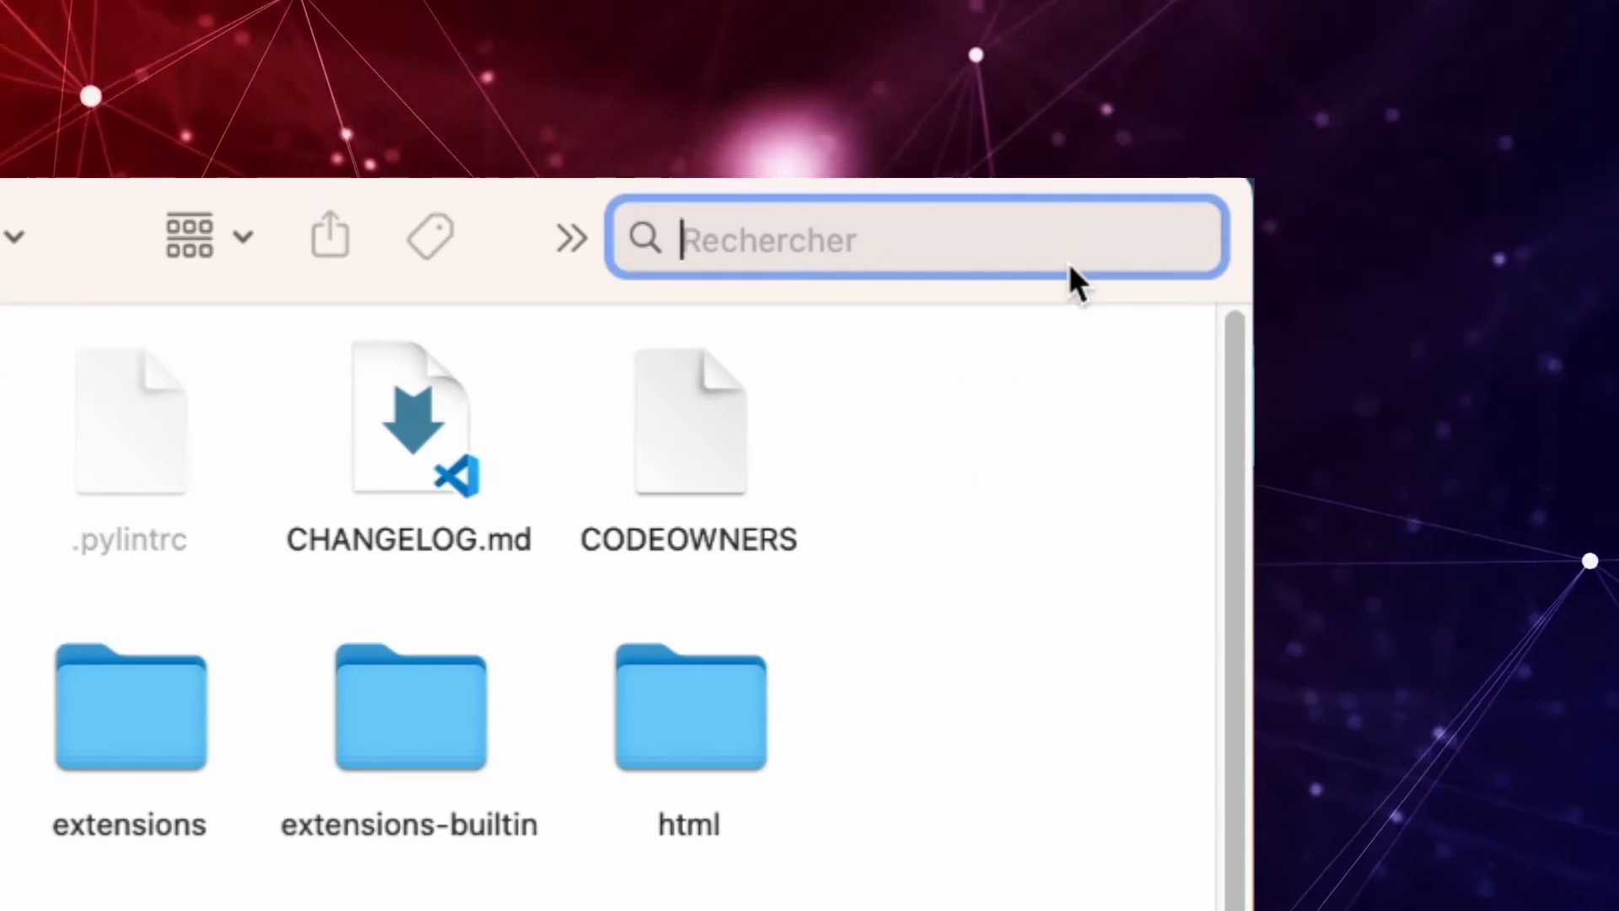
Search Finder for the stable diffusion webui folder.
text(sa)
key(BackSpace)
text(table diffusion)
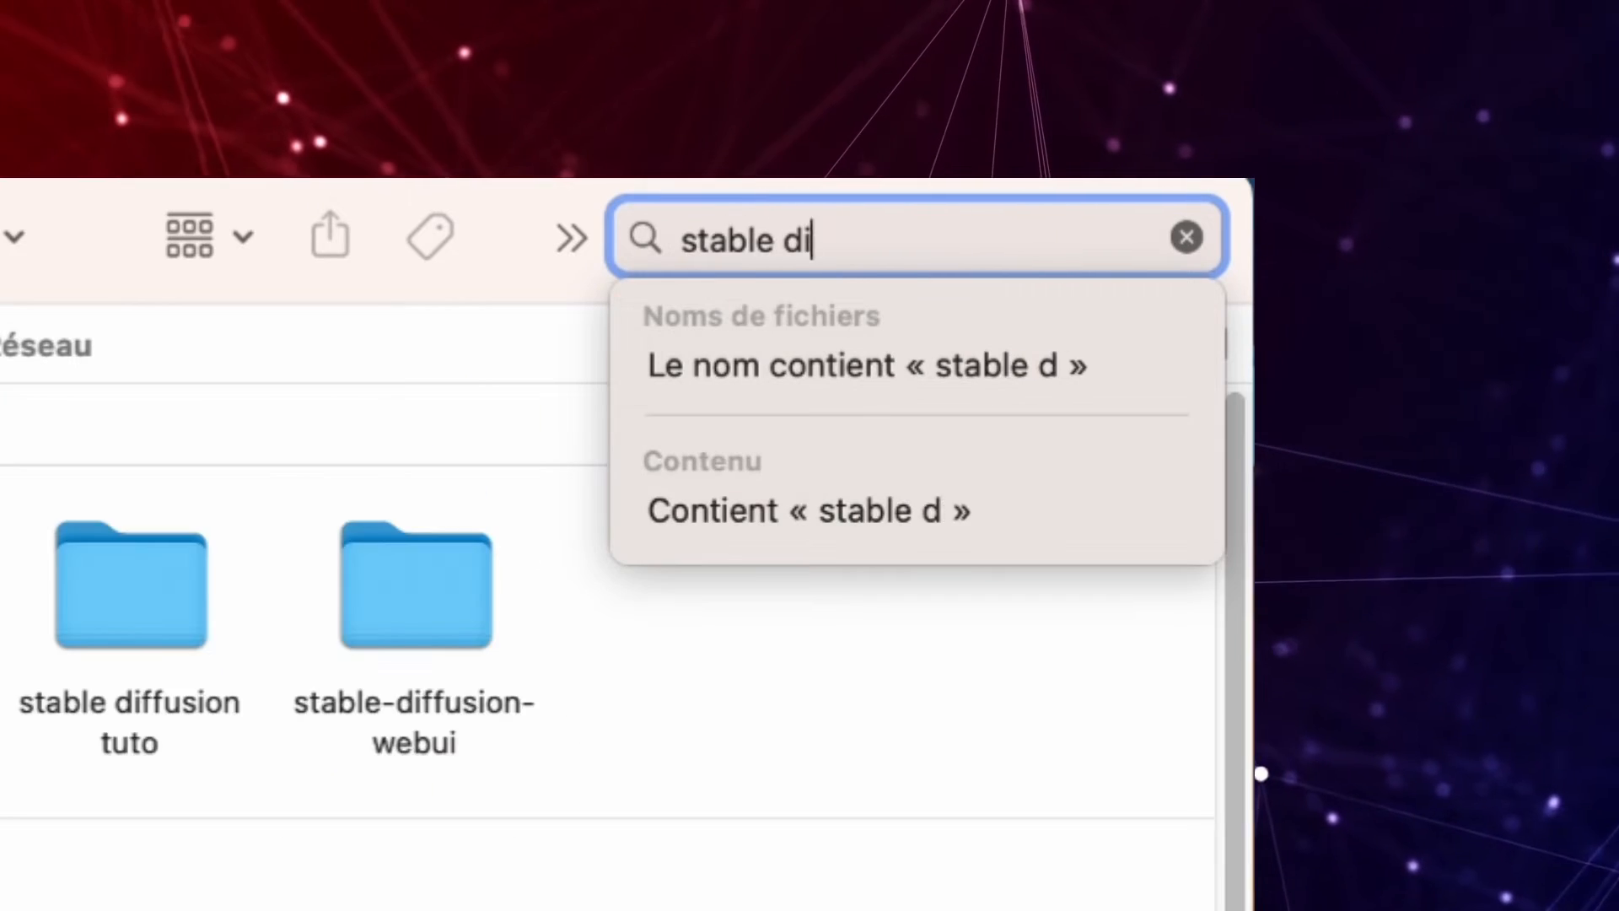
text( webui)
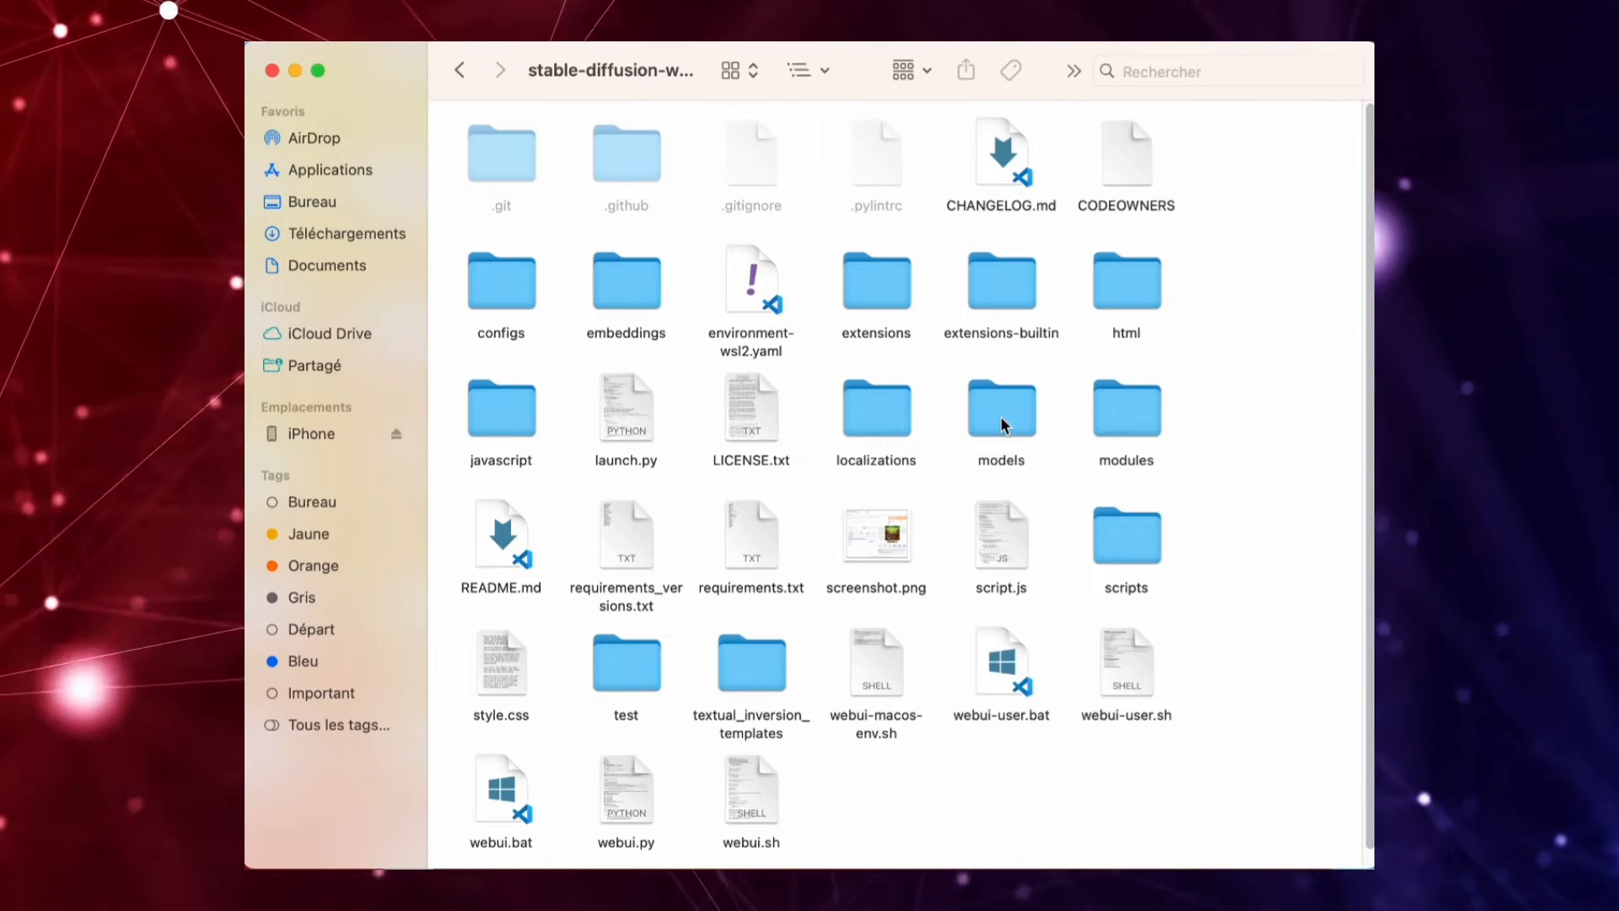
Paste the v1-5-pruned-emaonly.ckpt checkpoint into the Stable-diffusion folder inside the web UI's models folder.
double_click(1004, 424)
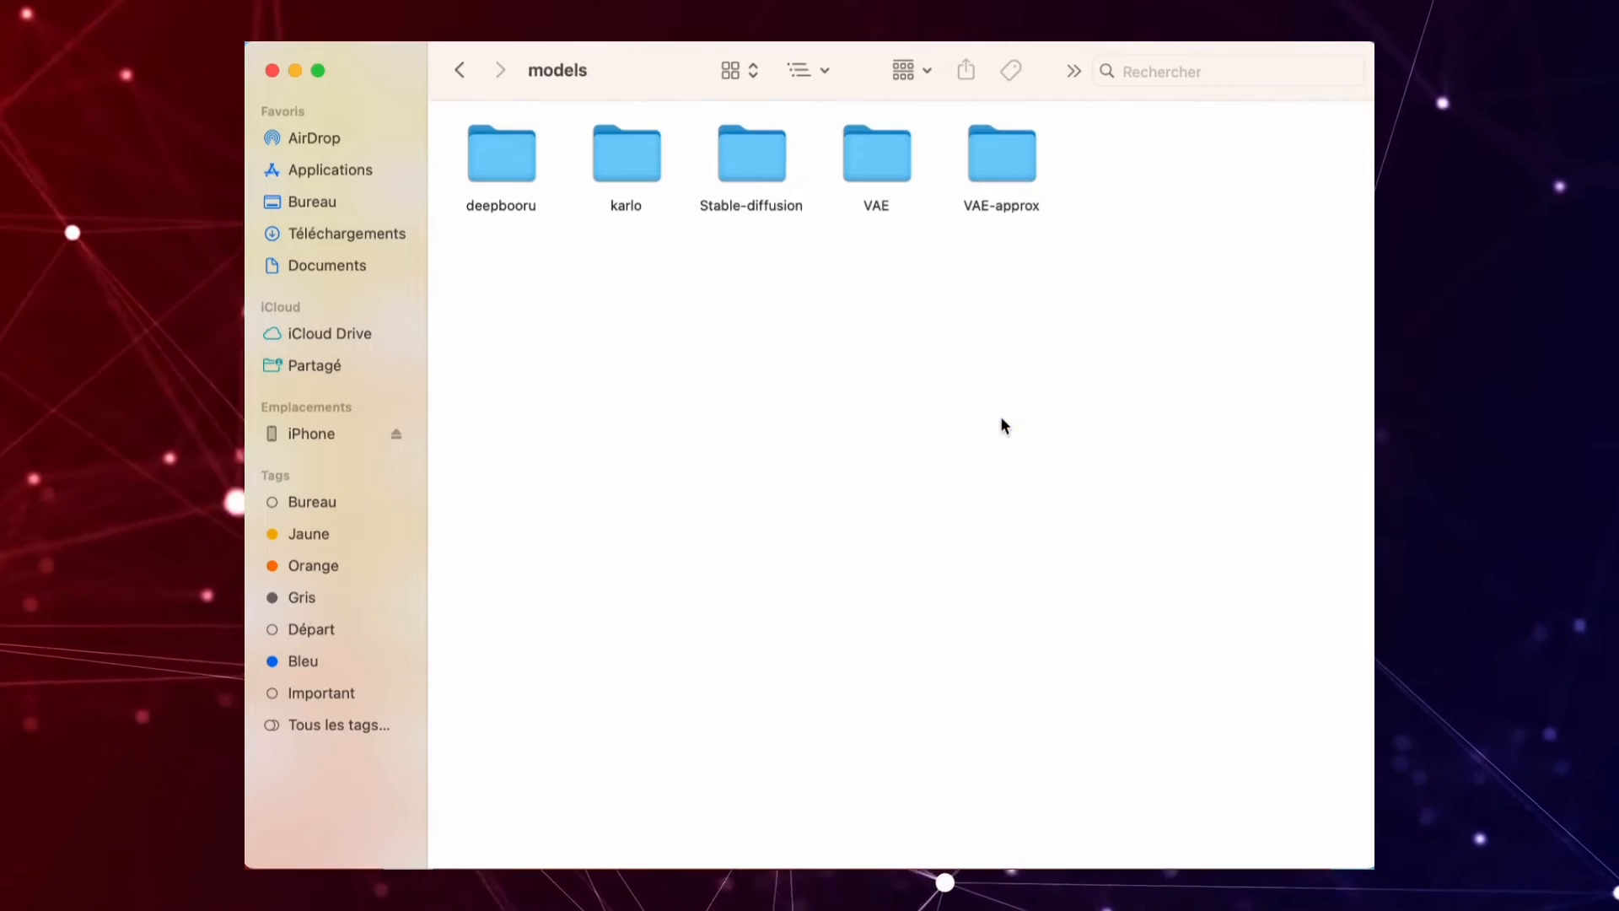
double_click(768, 158)
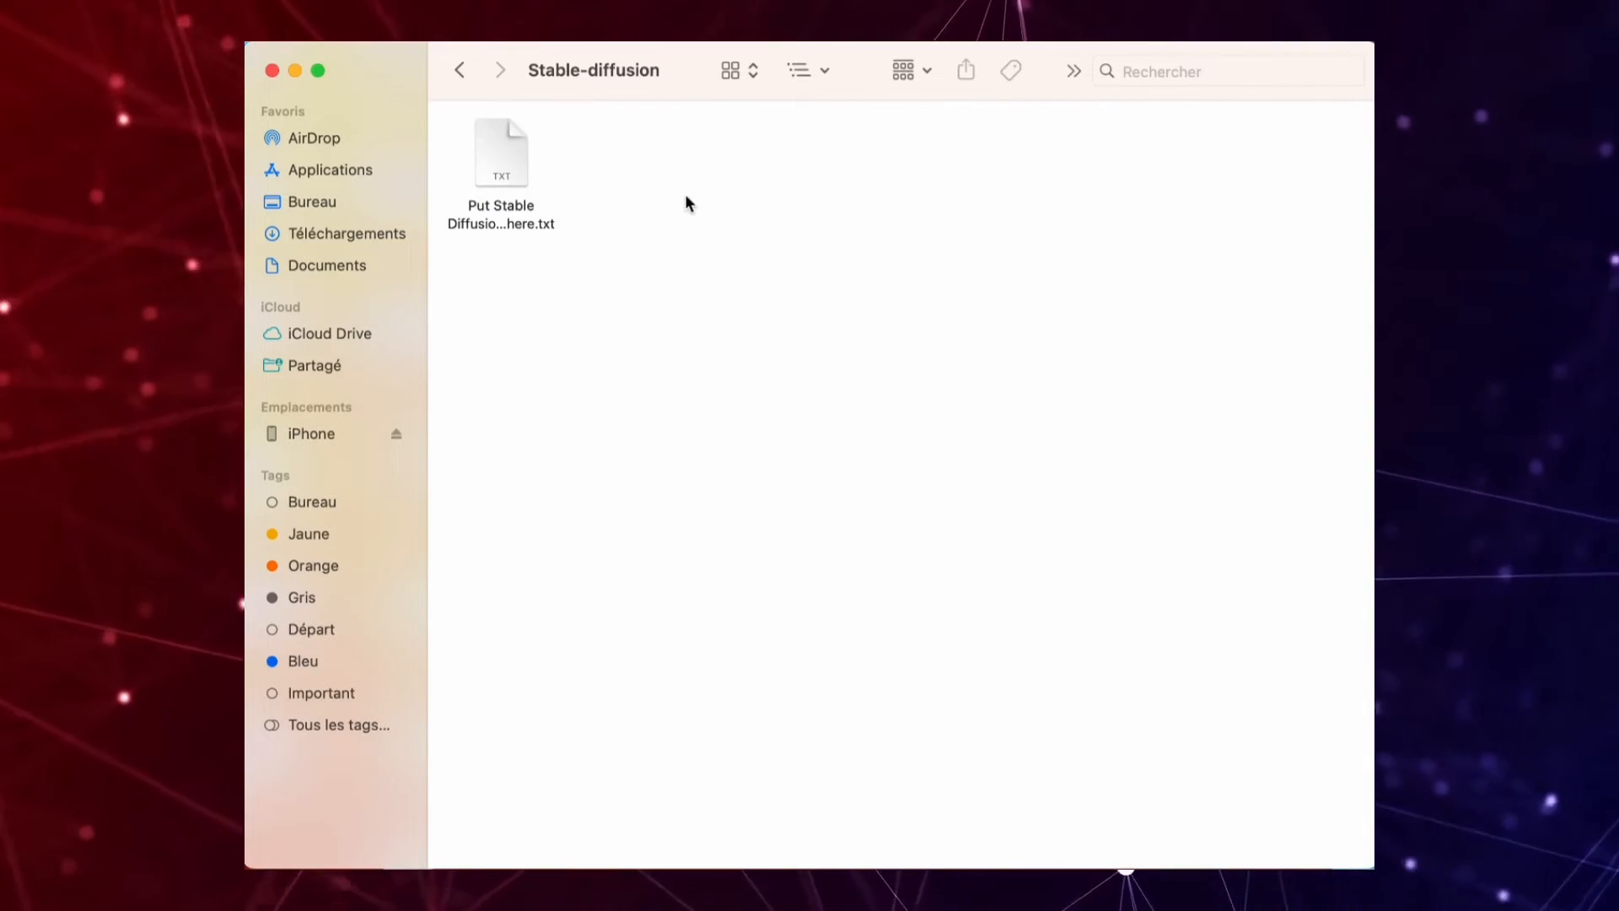
right_click(685, 199)
click(728, 240)
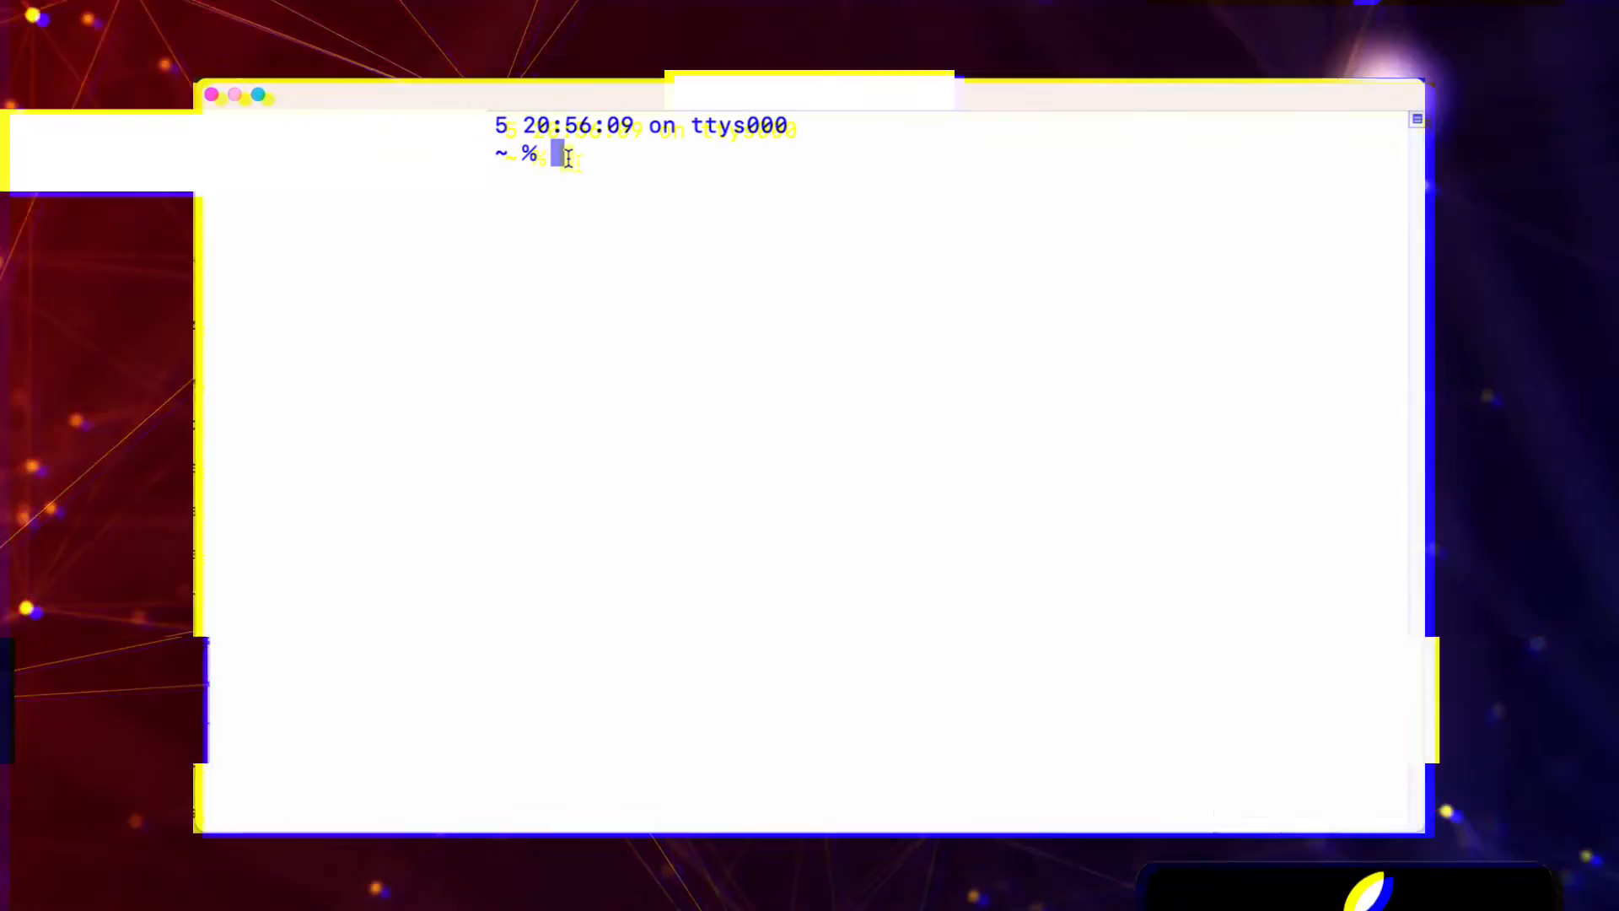
Change the terminal's working directory to stable-diffusion-webui.
text(cd sta)
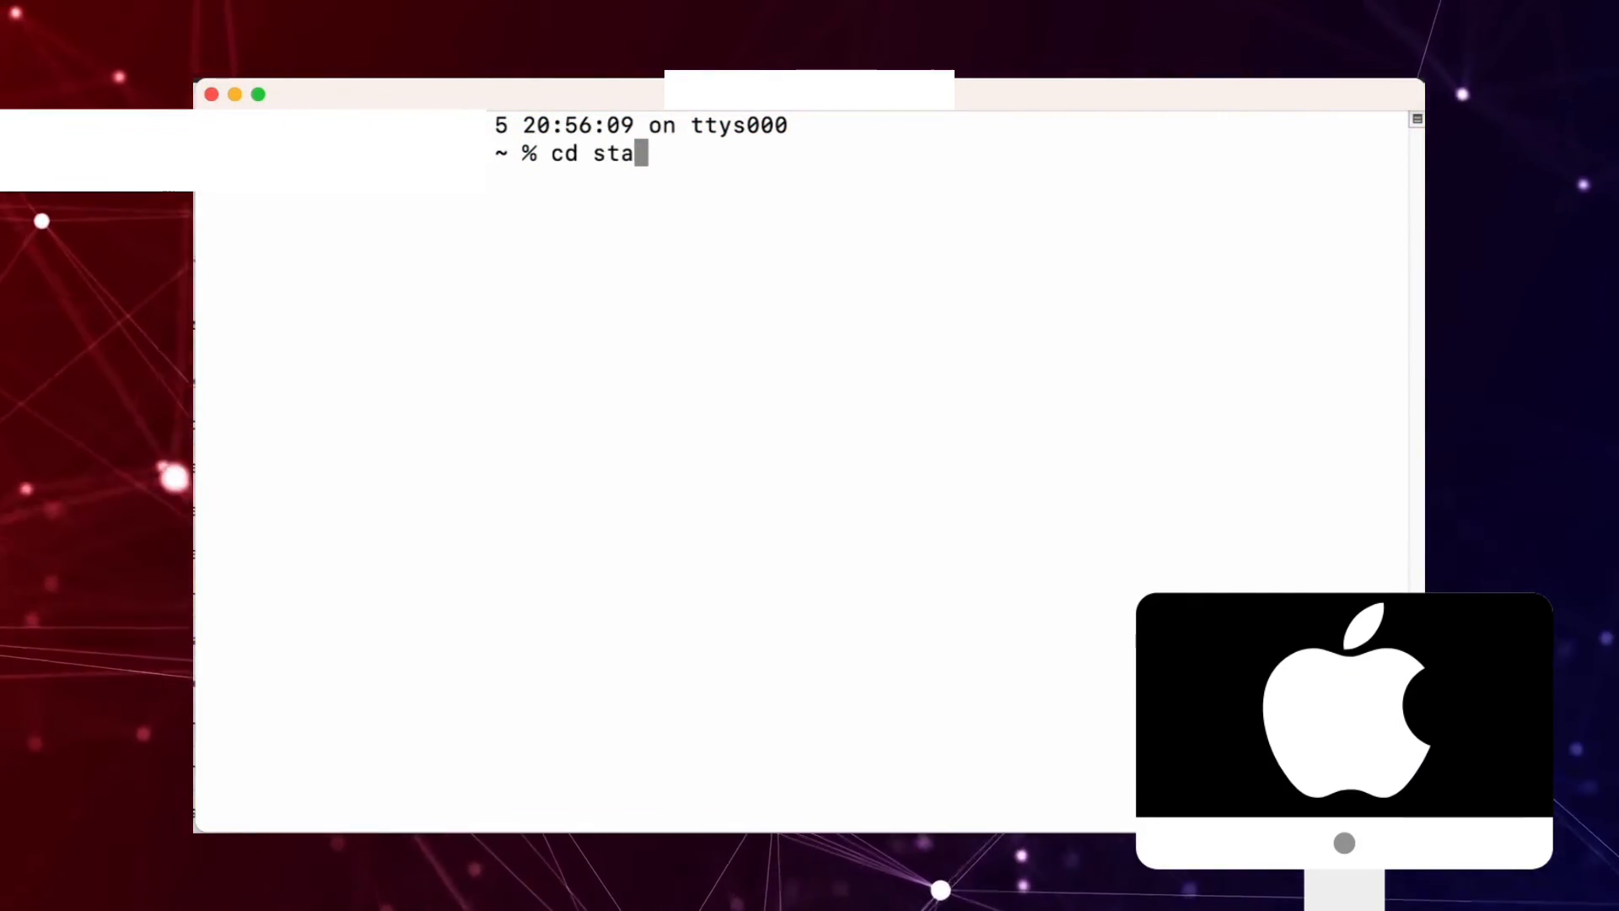
text(ble-diffusion-webui)
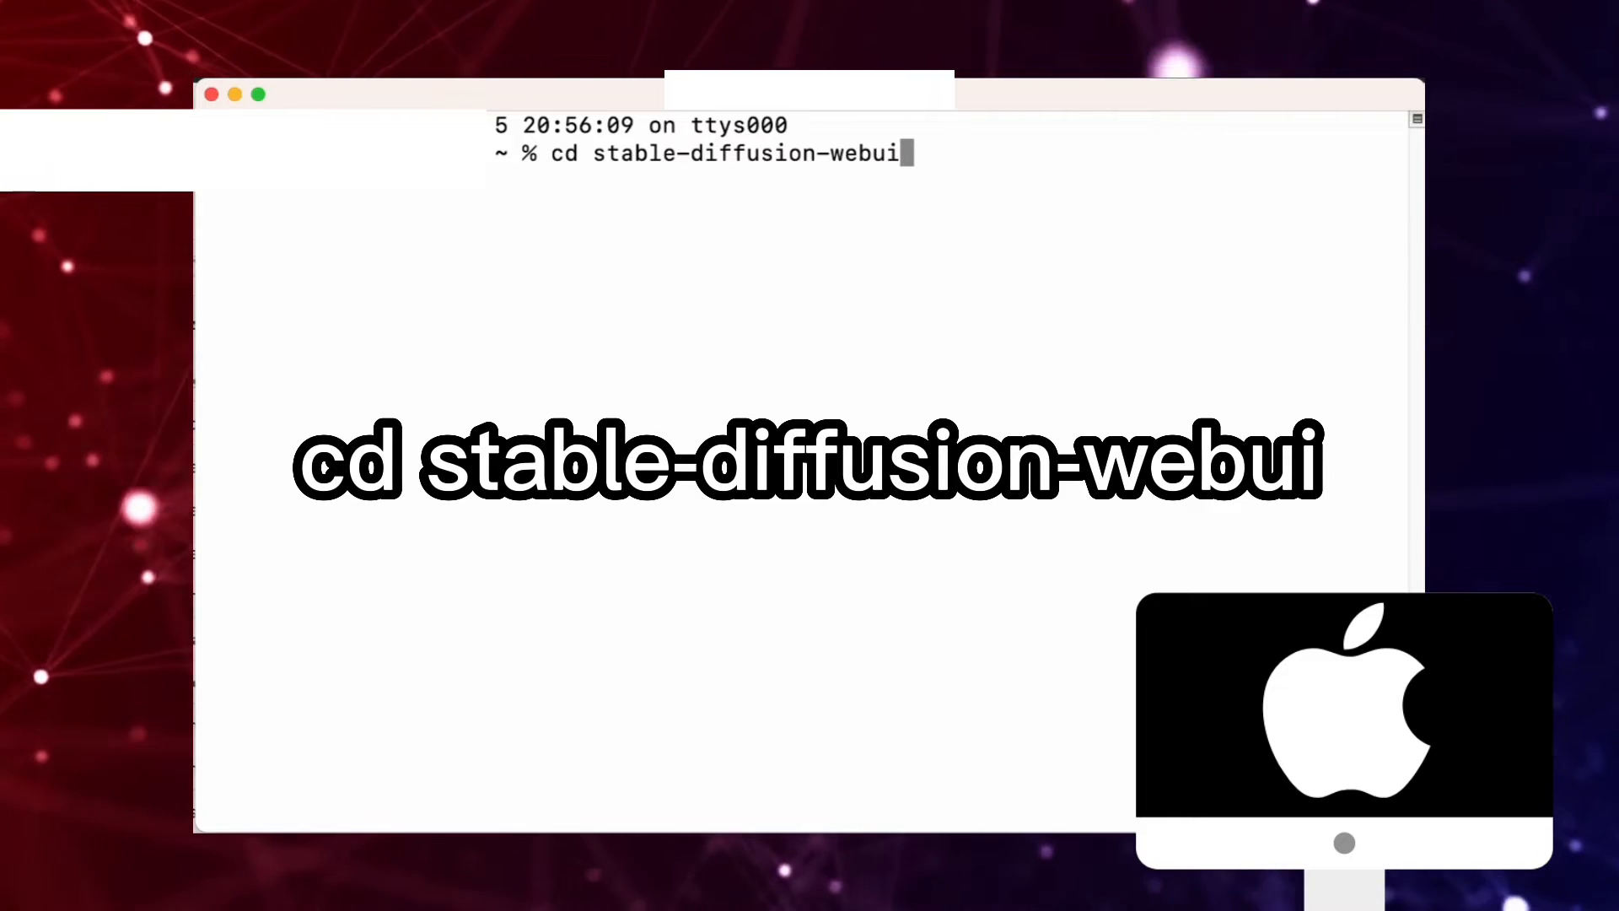
key(Return)
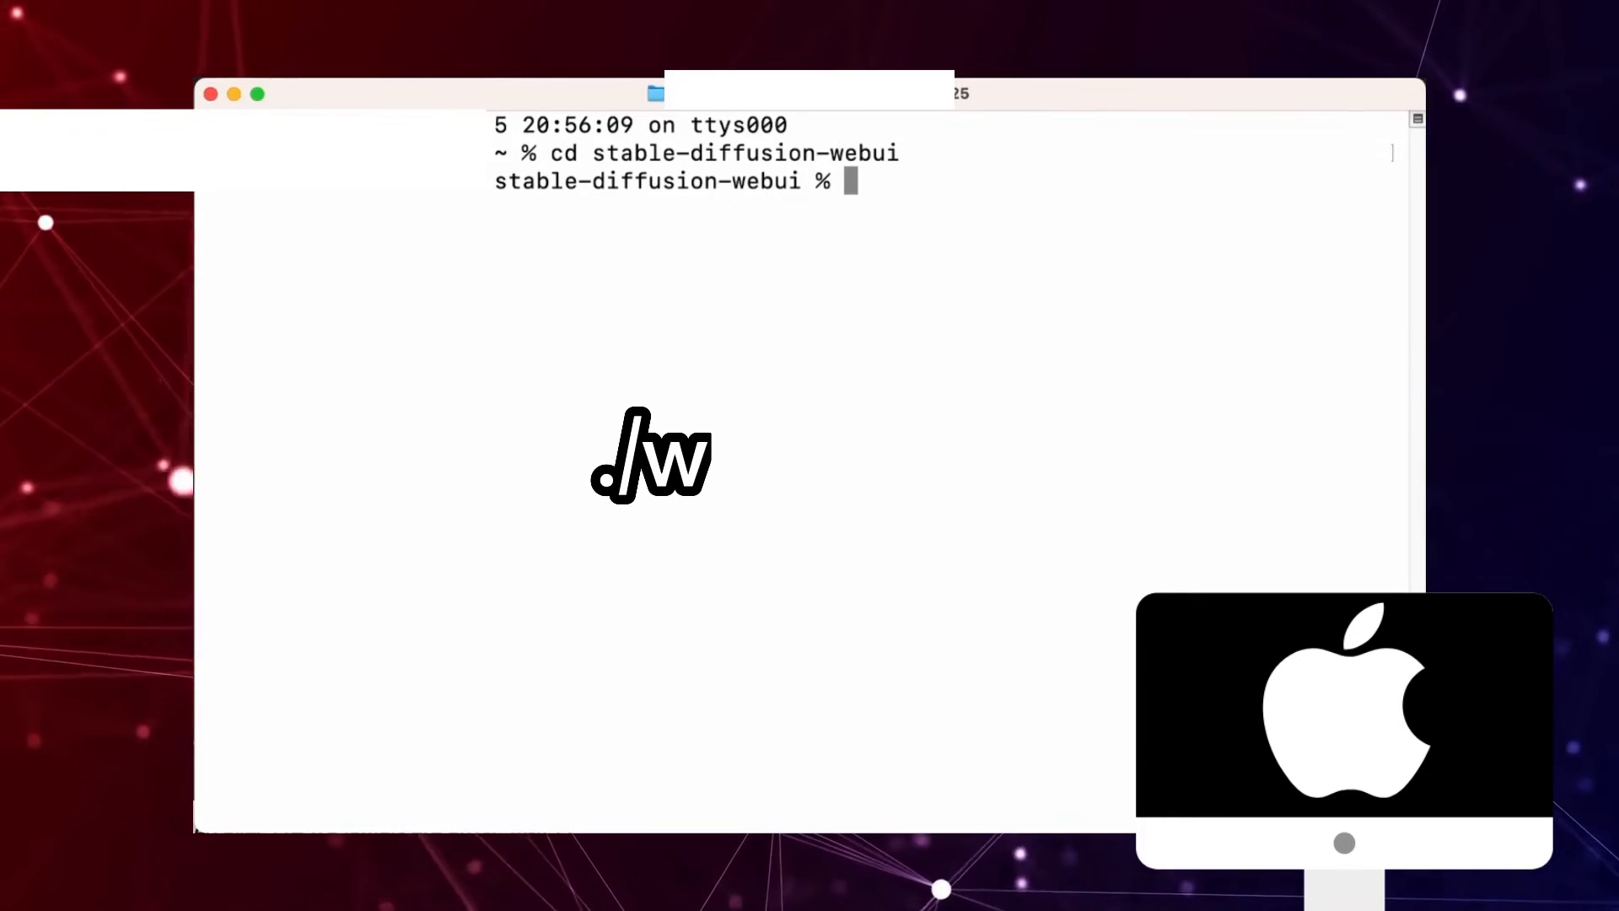
Enter the ./webui.sh command to launch the web UI from the terminal.
text(./)
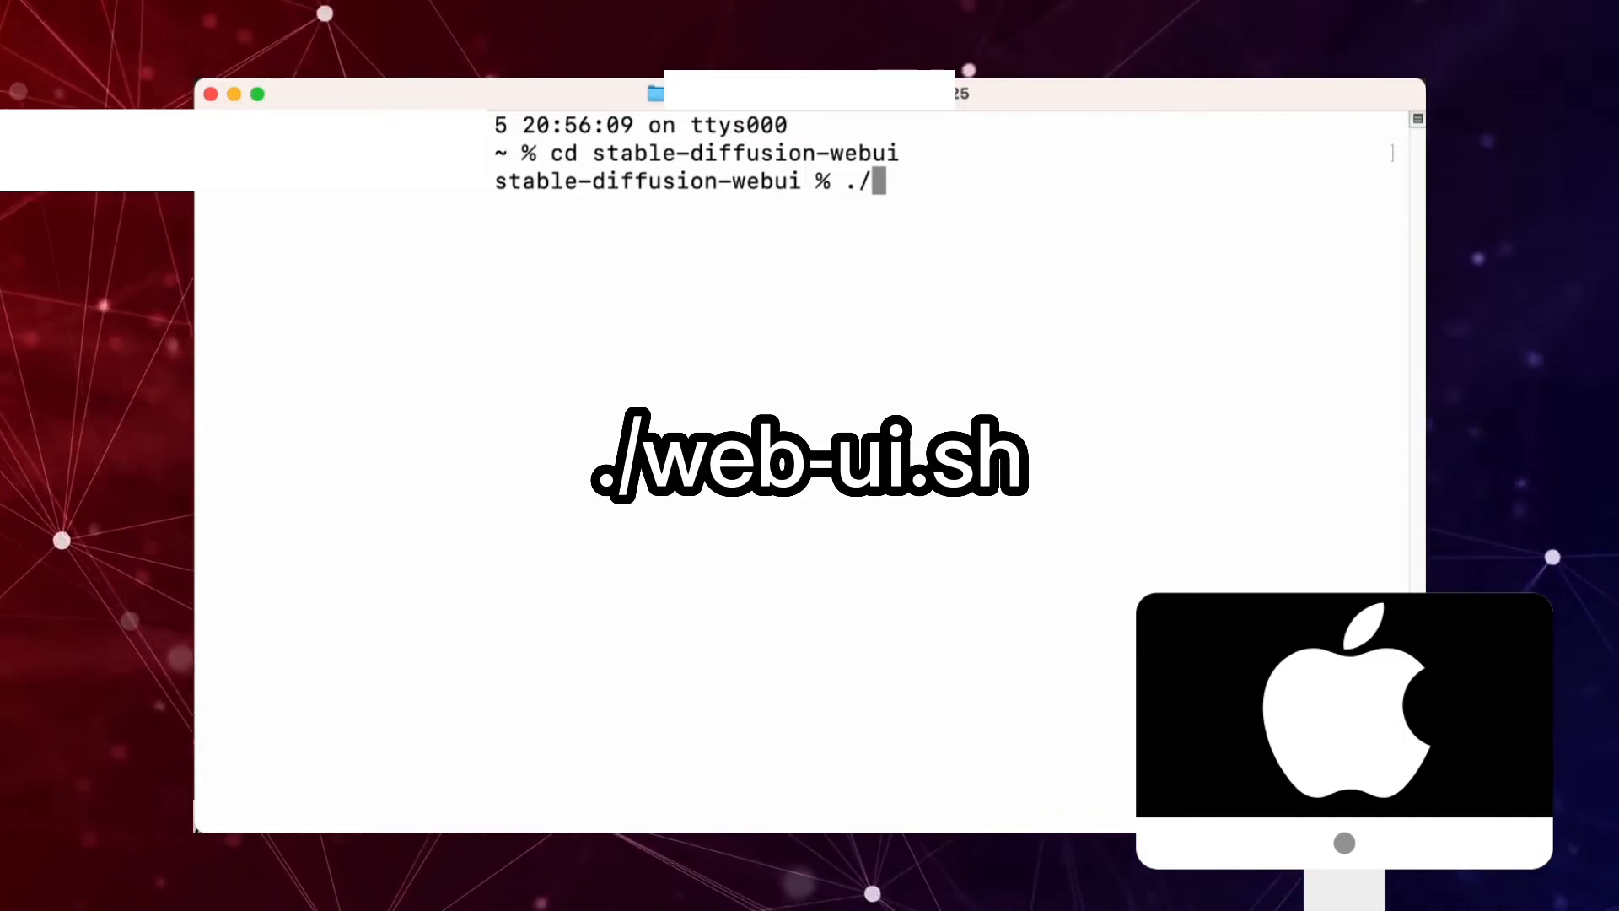
text(webui)
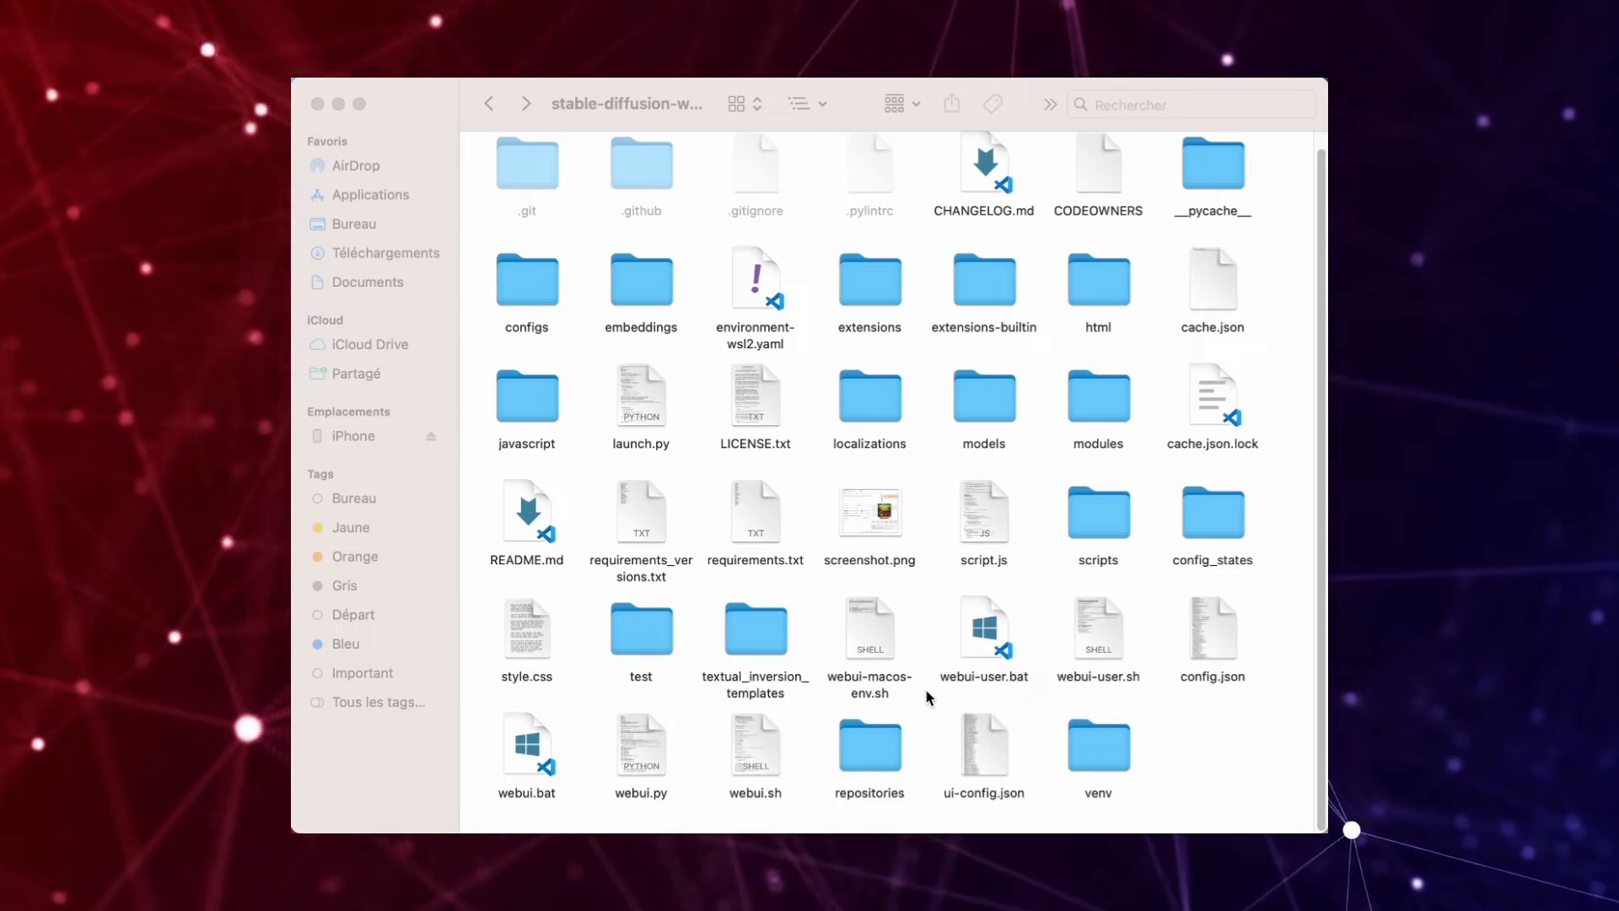
Select the Windows launch file webui-user.bat in the stable-diffusion-webui folder.
click(978, 651)
drag(976, 651, 1048, 571)
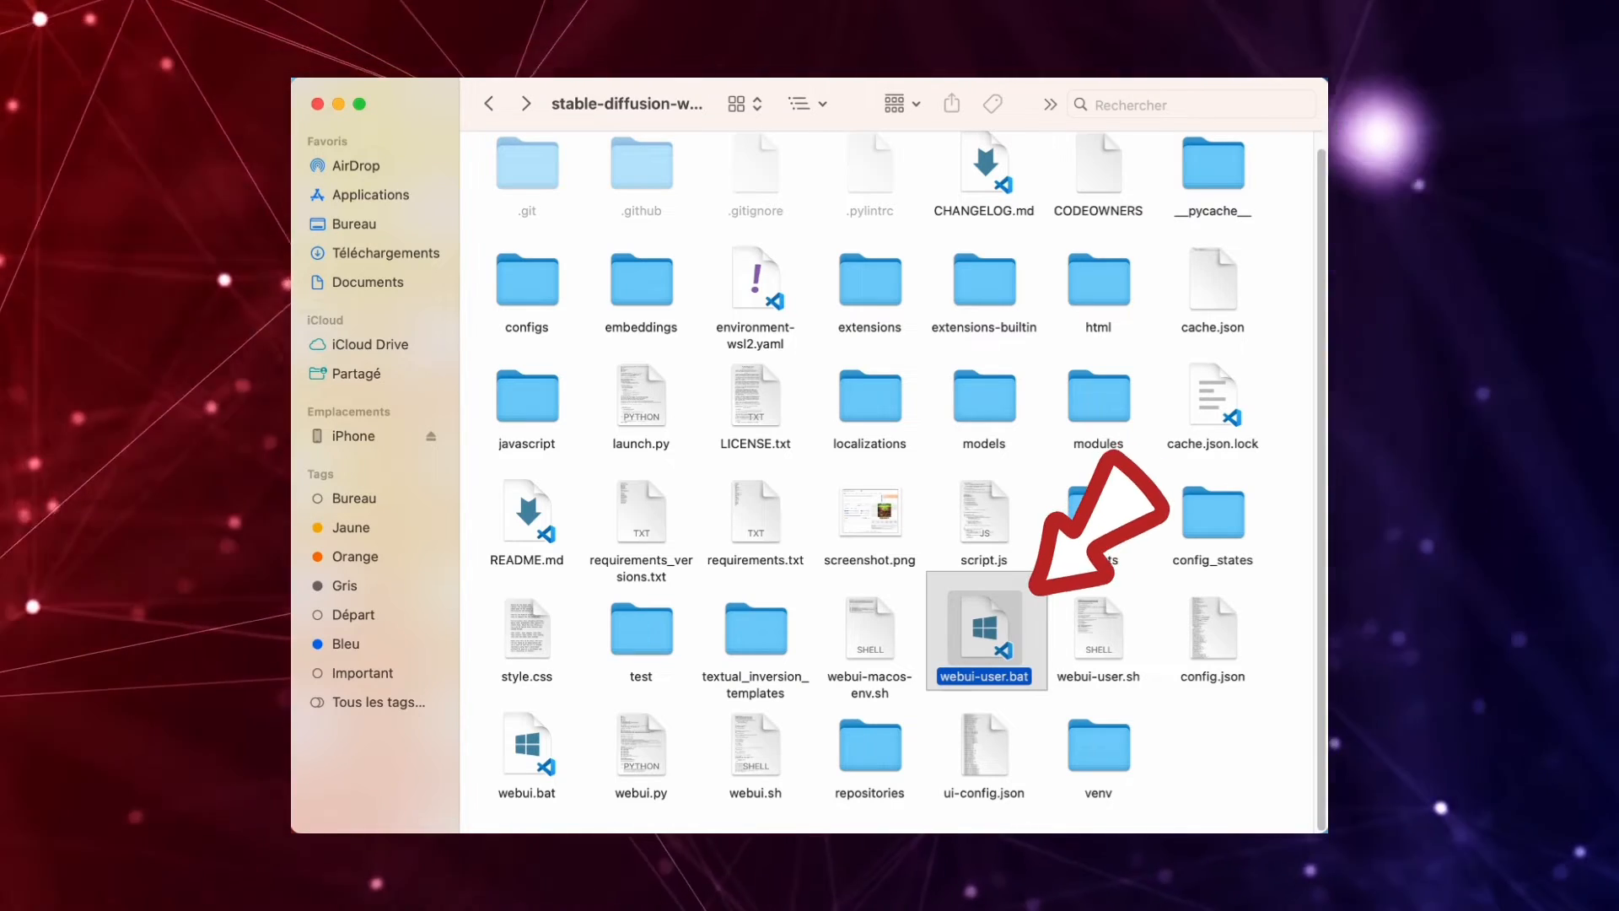
drag(926, 573, 1051, 691)
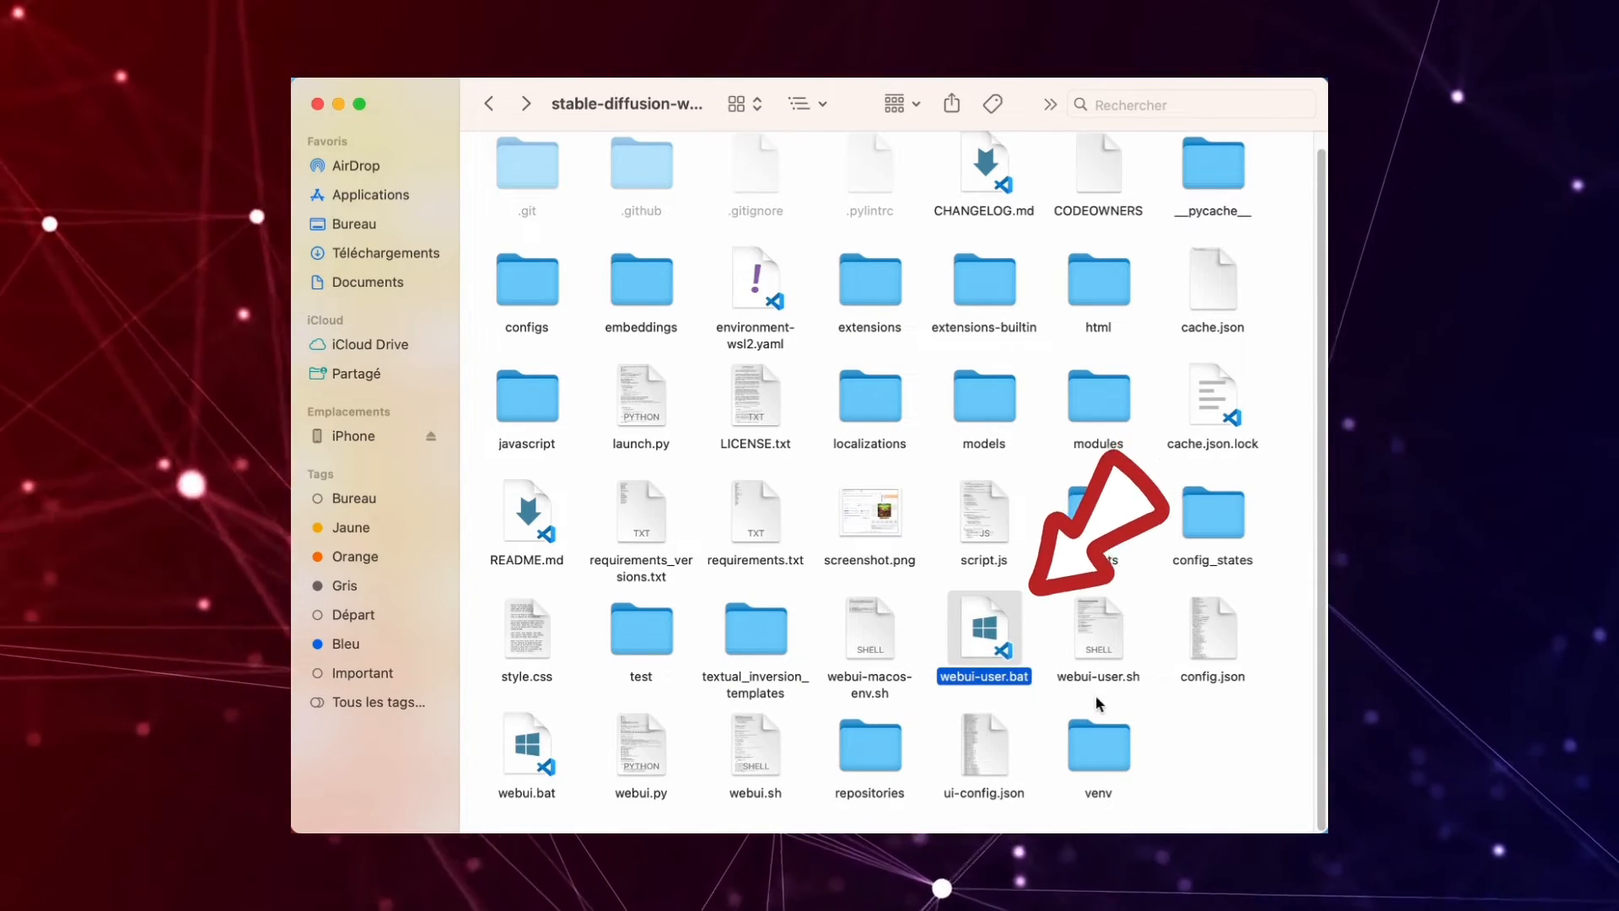
click(1034, 601)
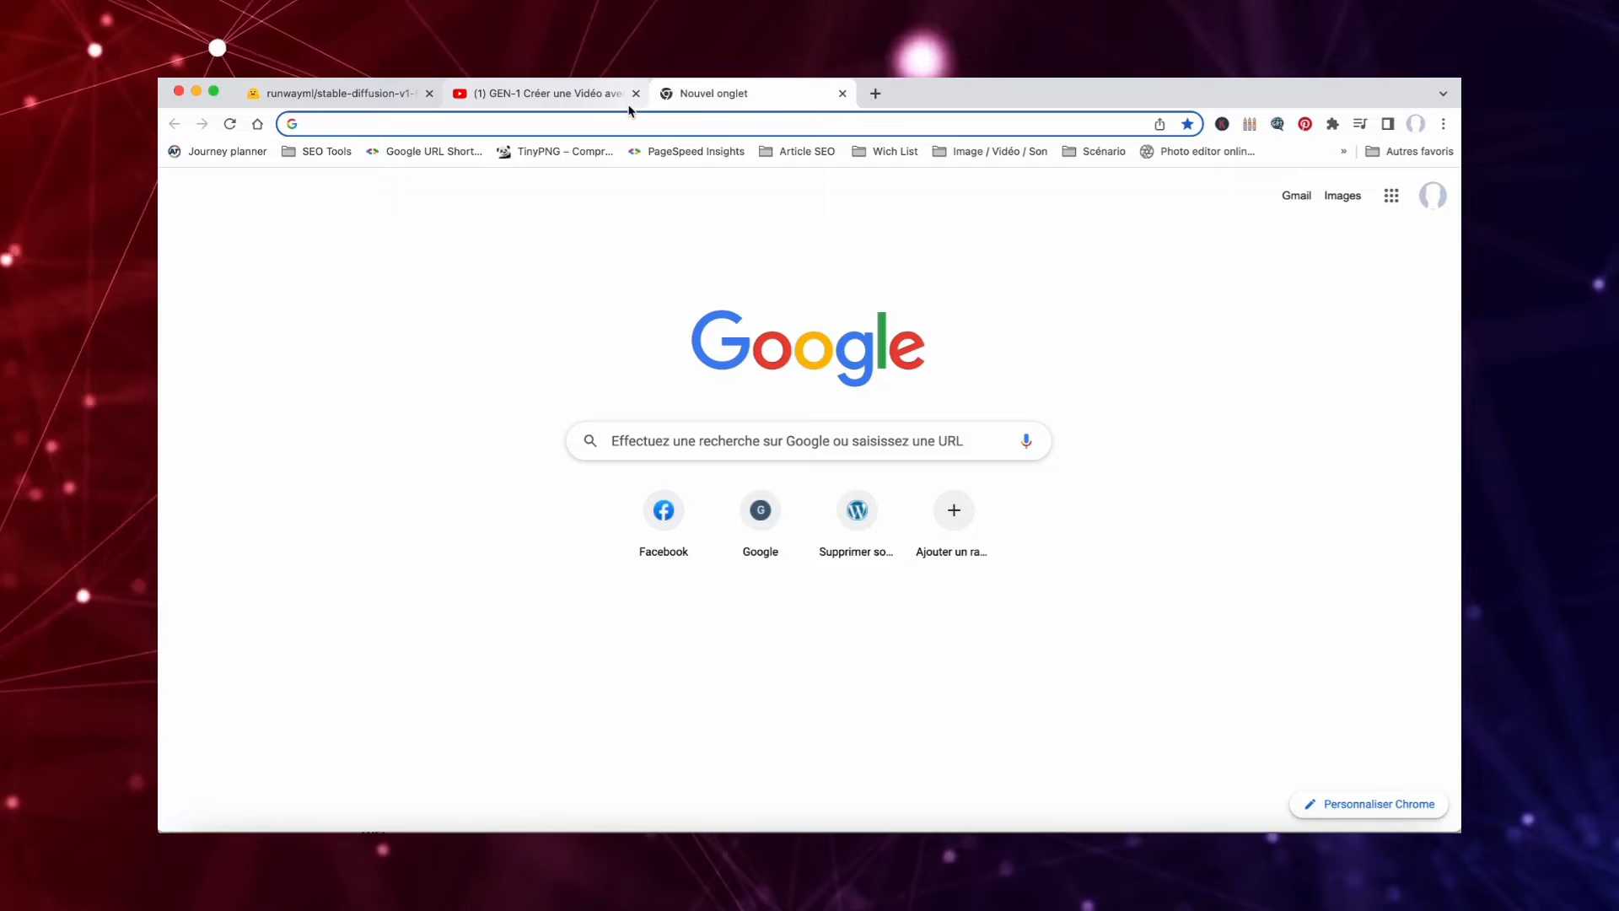
text(http://127.0.0.1:7860)
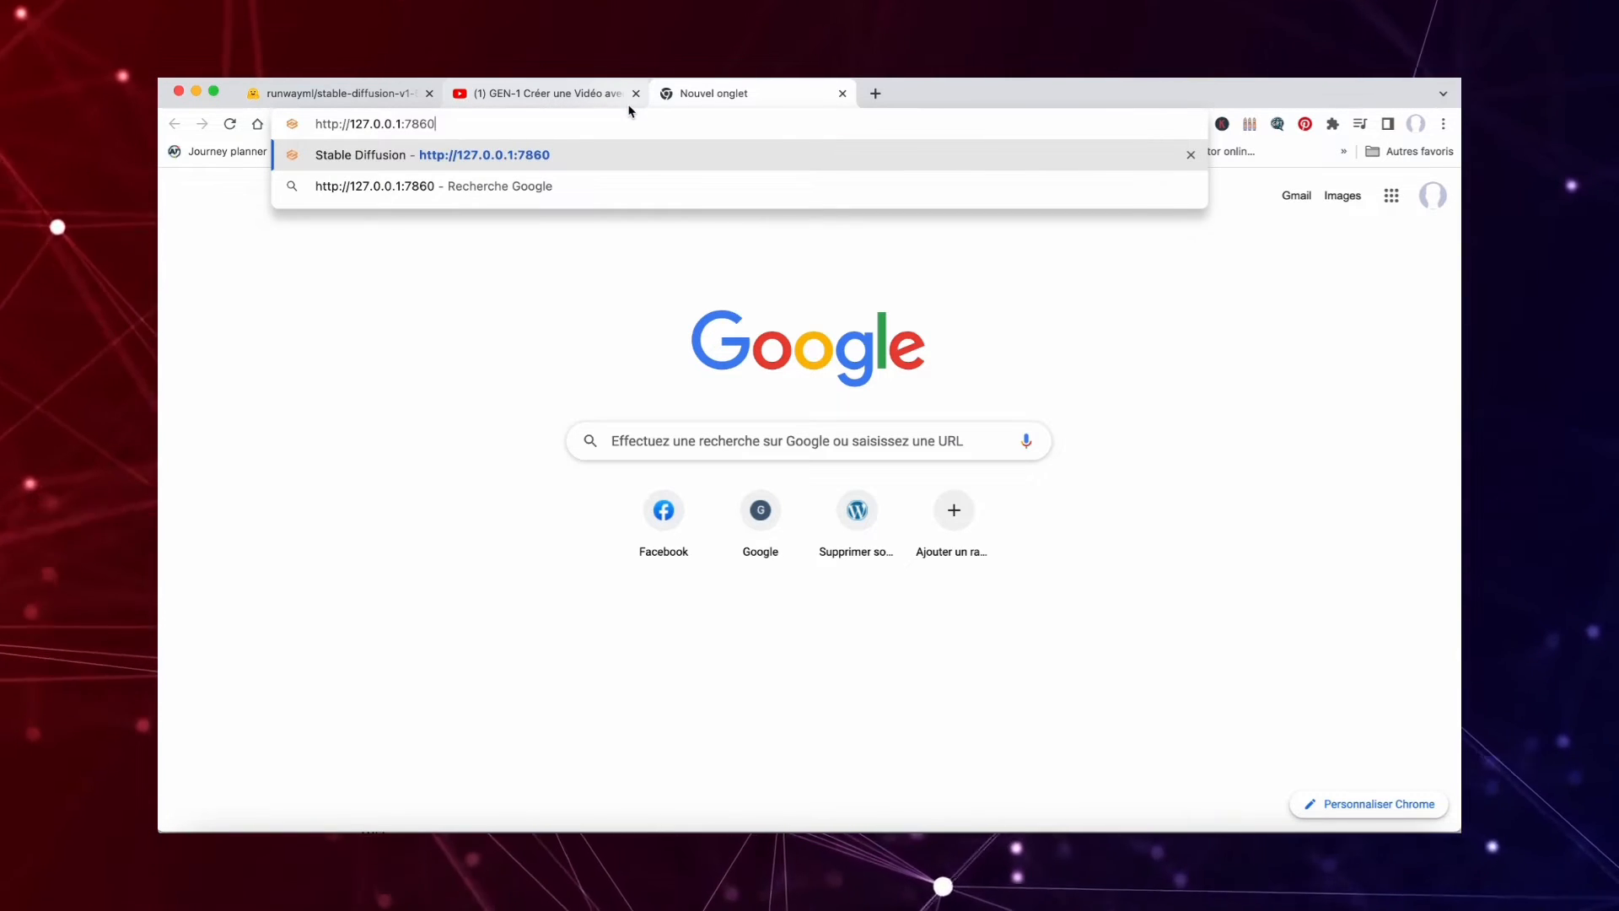
key(Return)
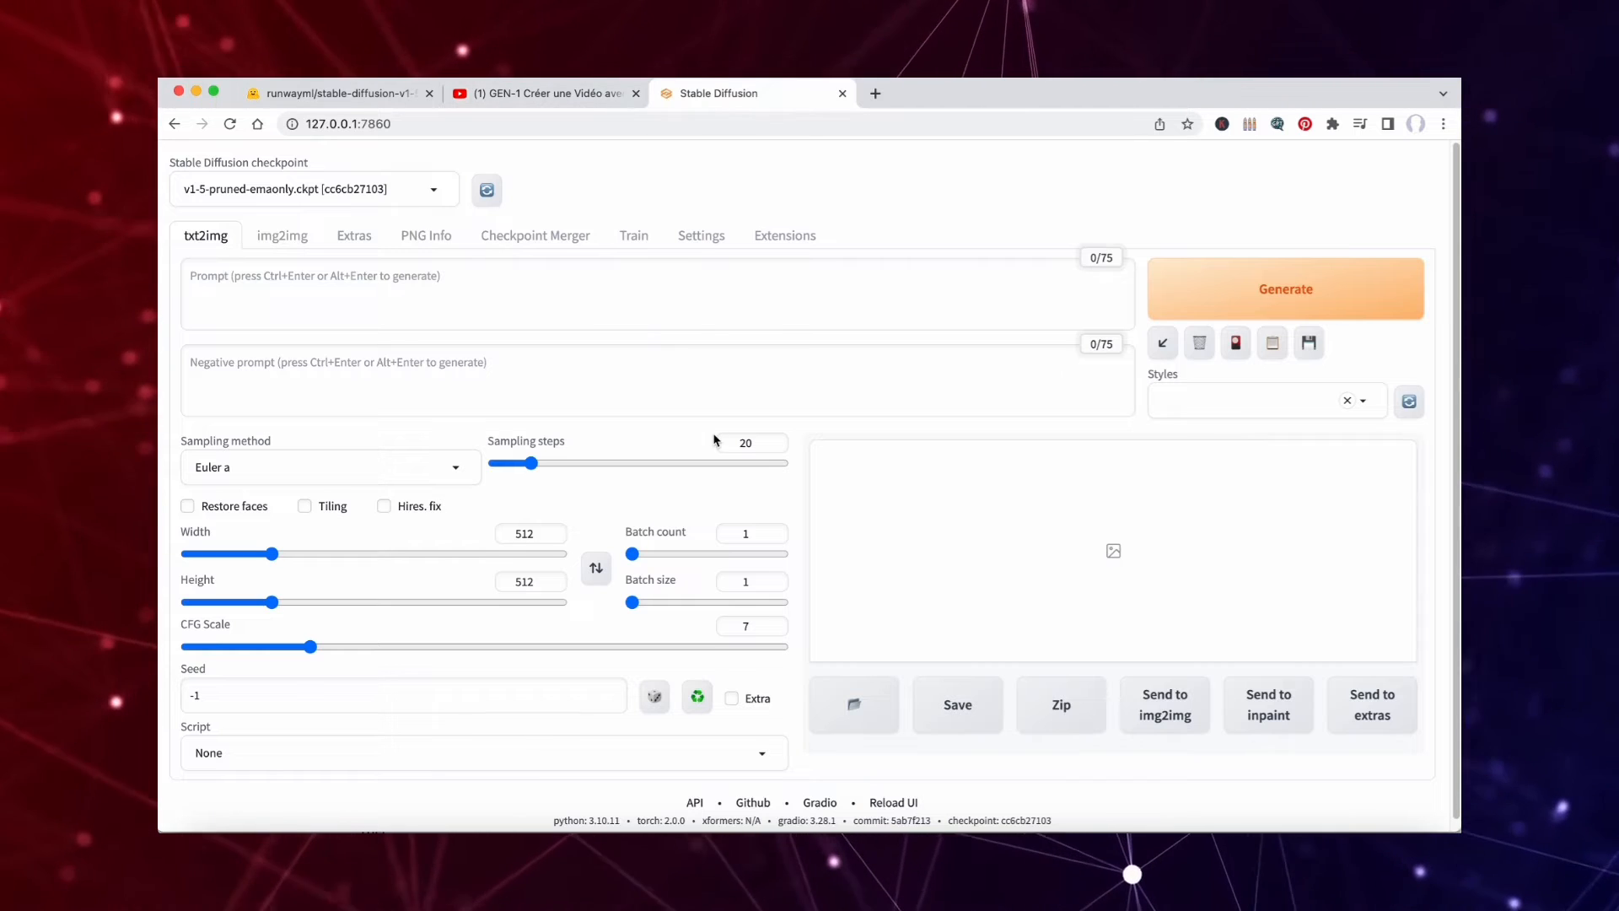
scroll(714, 438, down, 1)
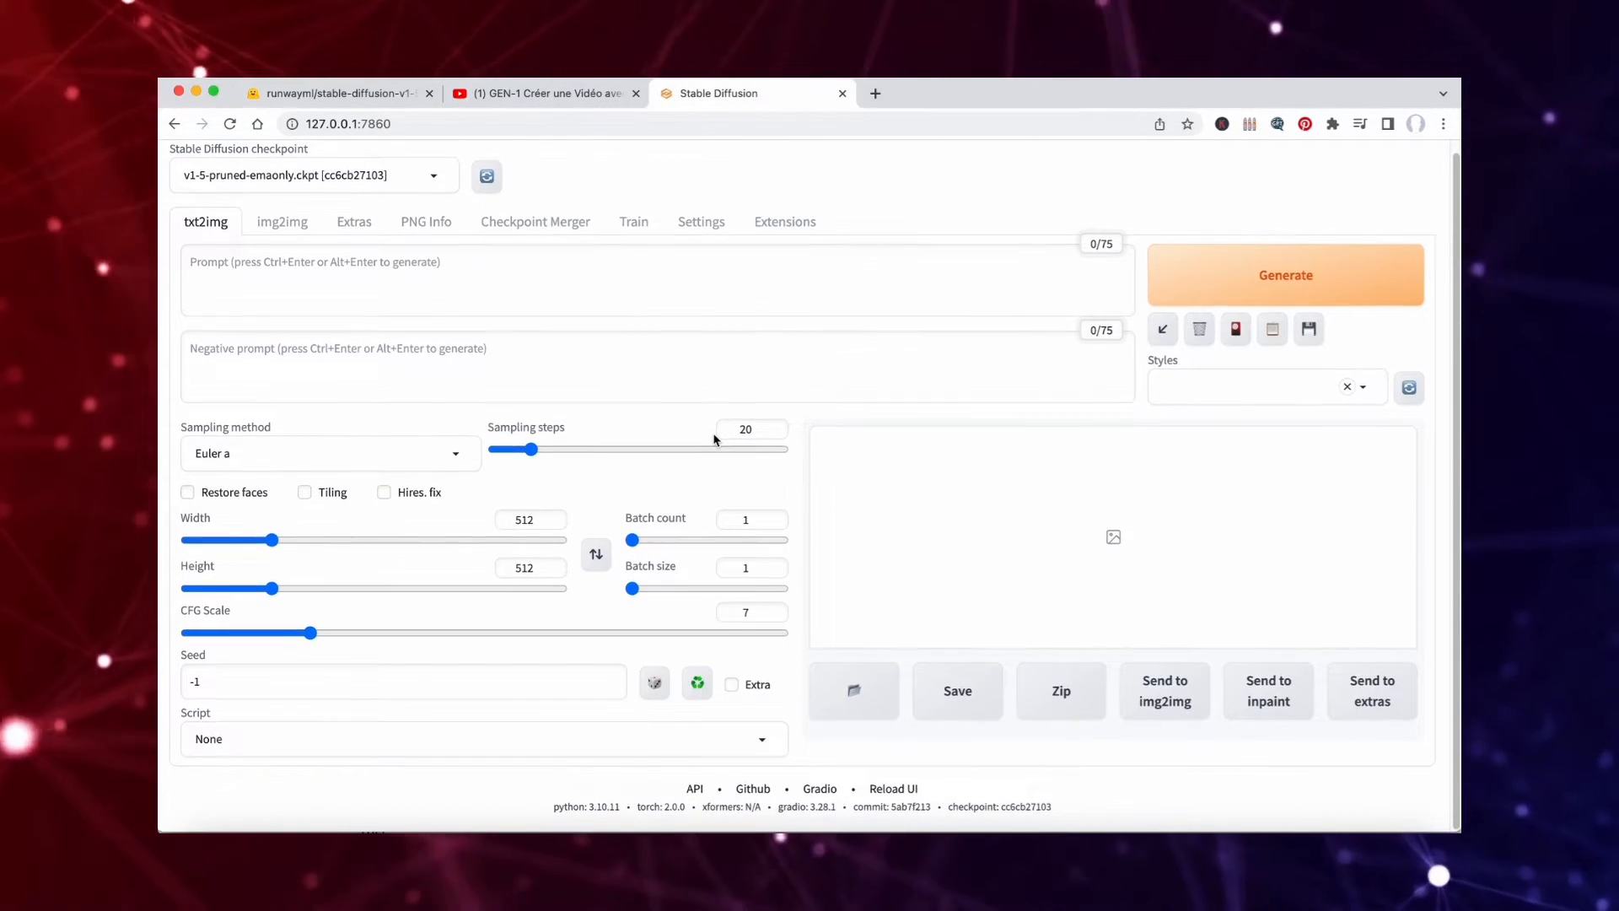
Choose v1-5-pruned-emaonly.ckpt as the Stable Diffusion checkpoint.
scroll(713, 438, up, 1)
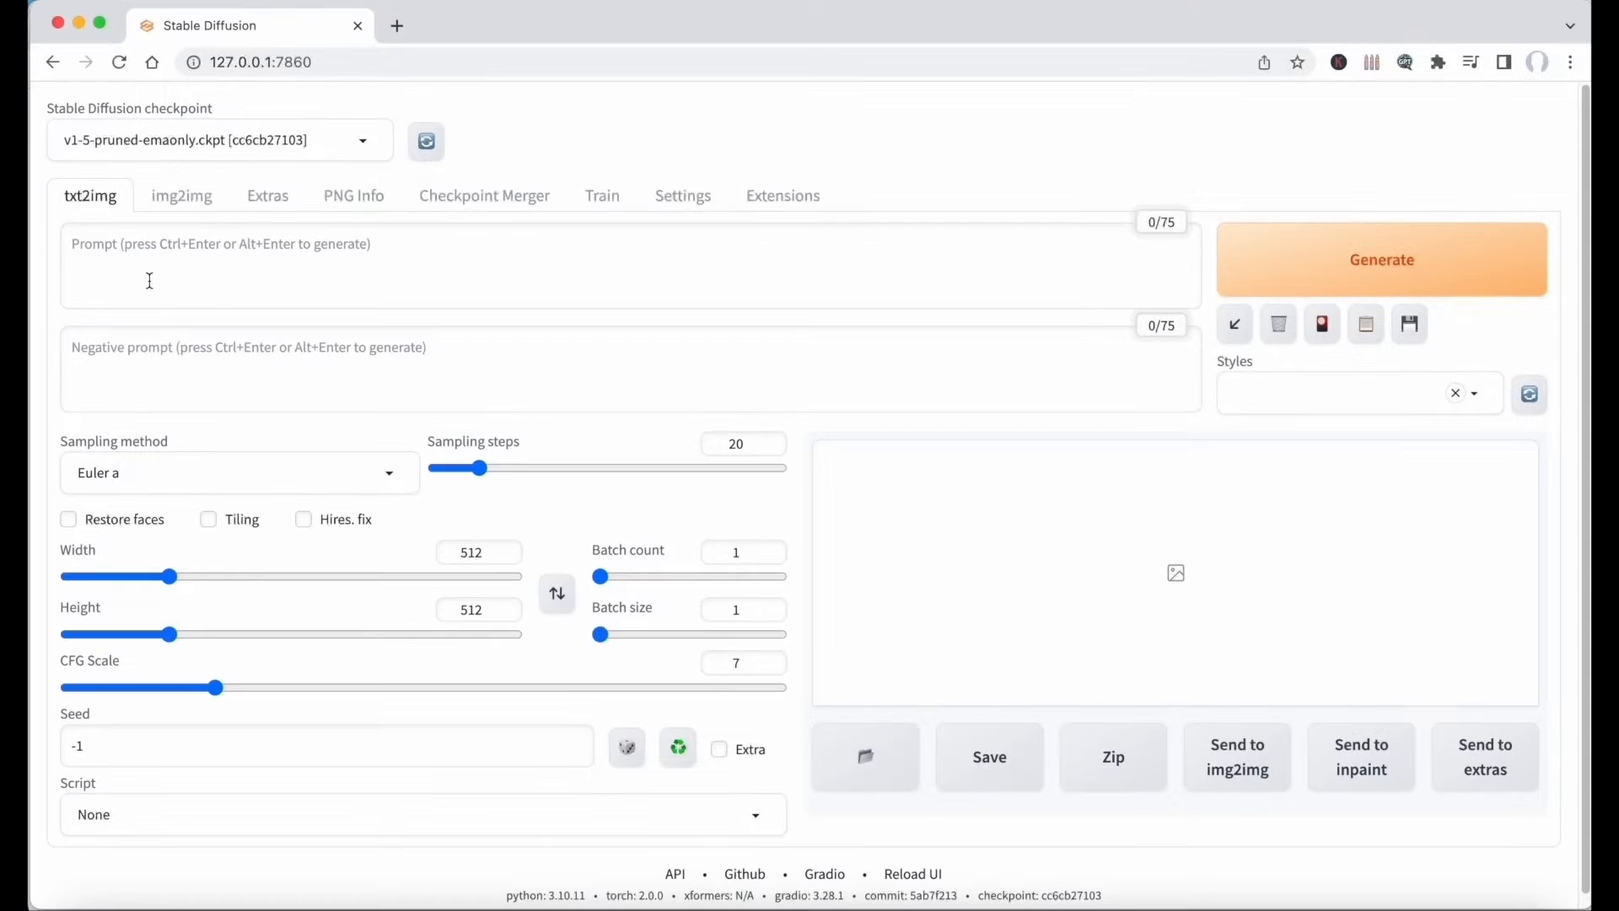
click(258, 137)
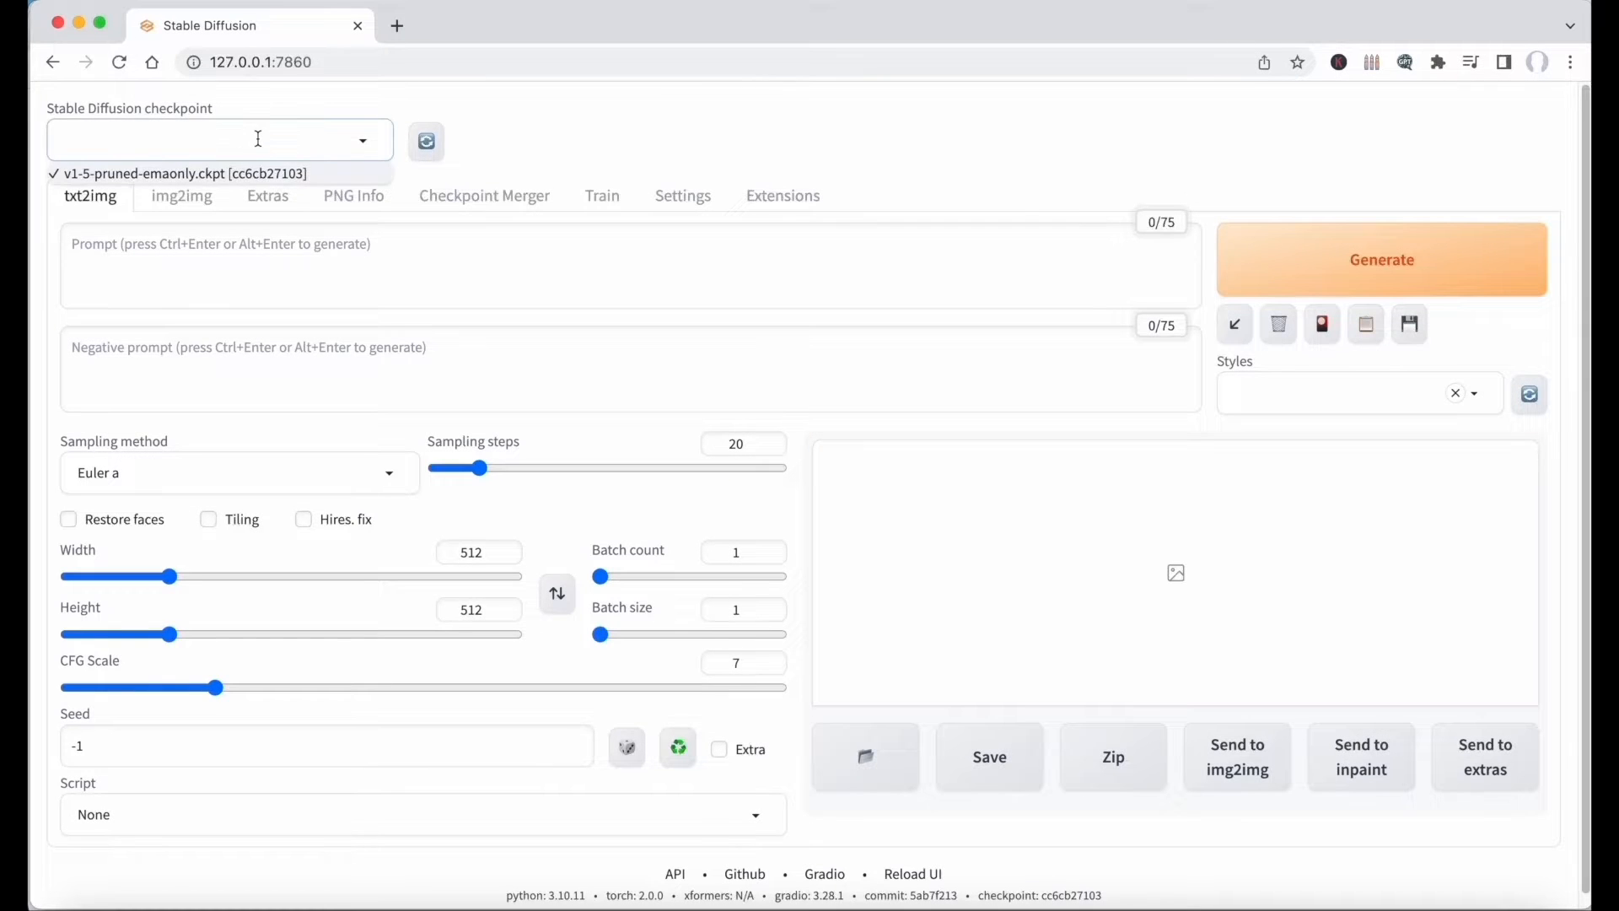
click(164, 174)
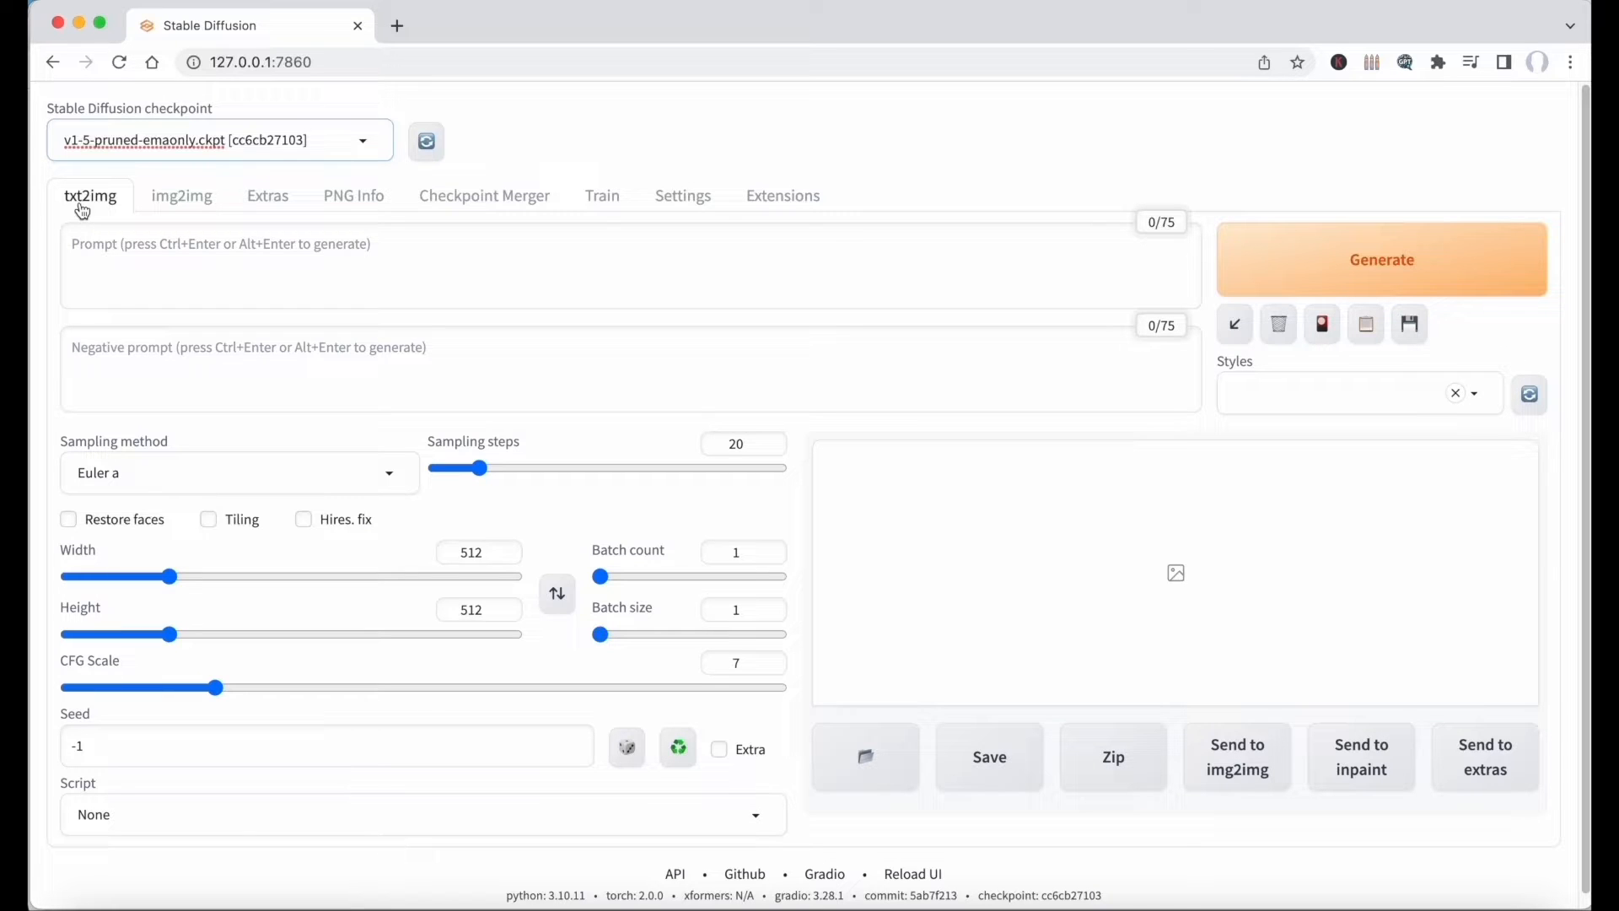
Enter the txt2img prompt "cat, wearing a pirate hat, on a pirate boat, photography, hd quality".
click(124, 266)
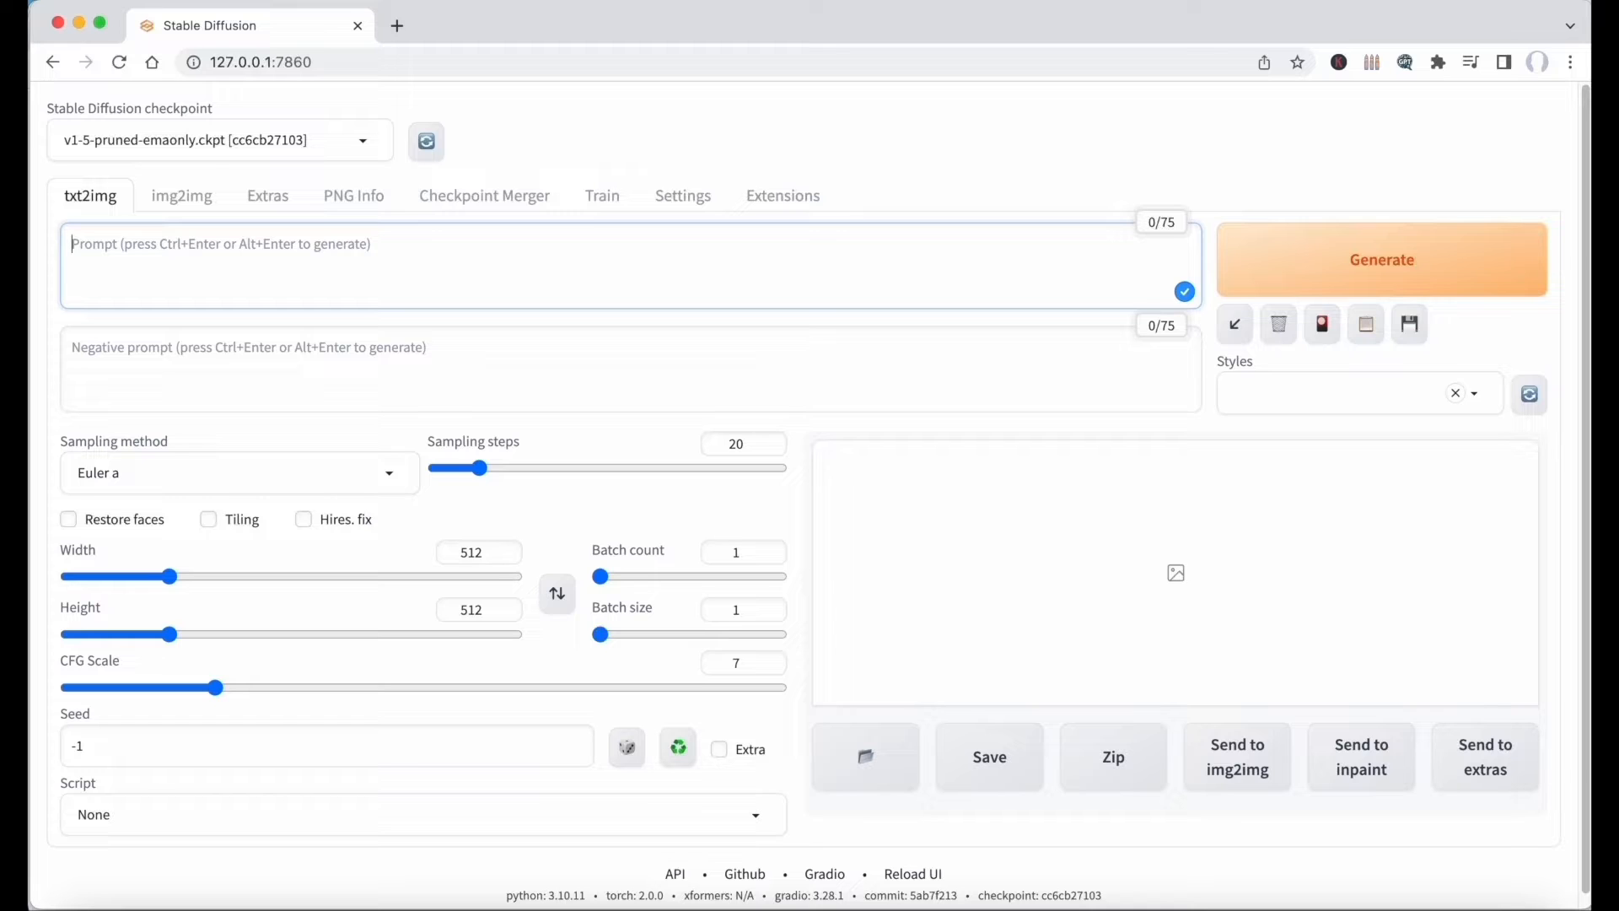
text(cat, wearing a pirate hat, on a pirate boat)
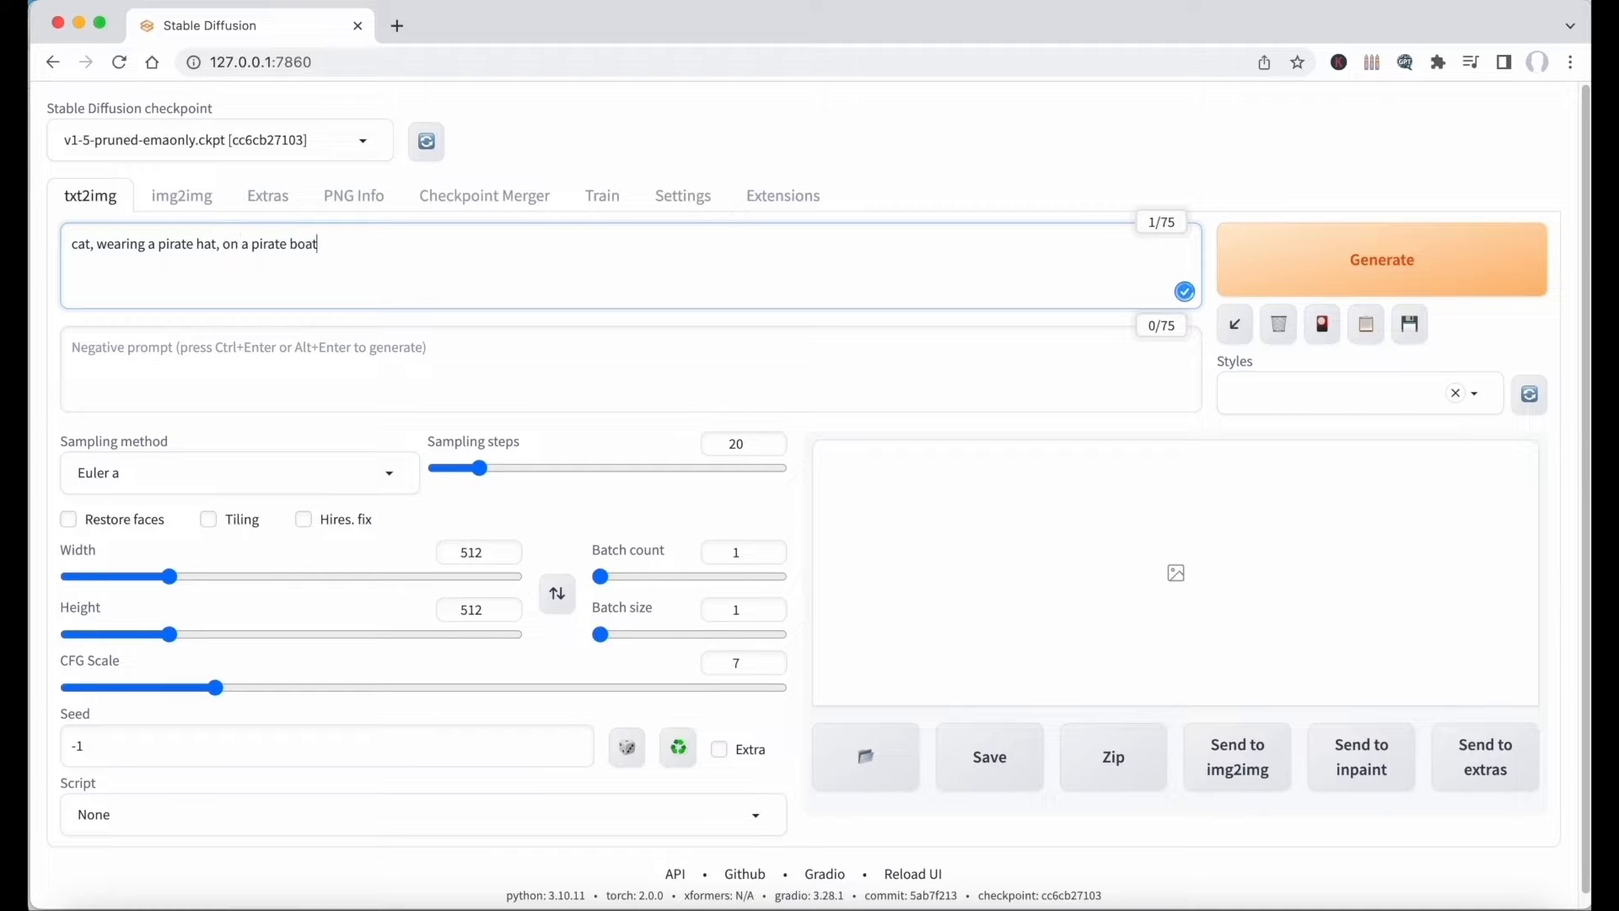
text(, photography, hd)
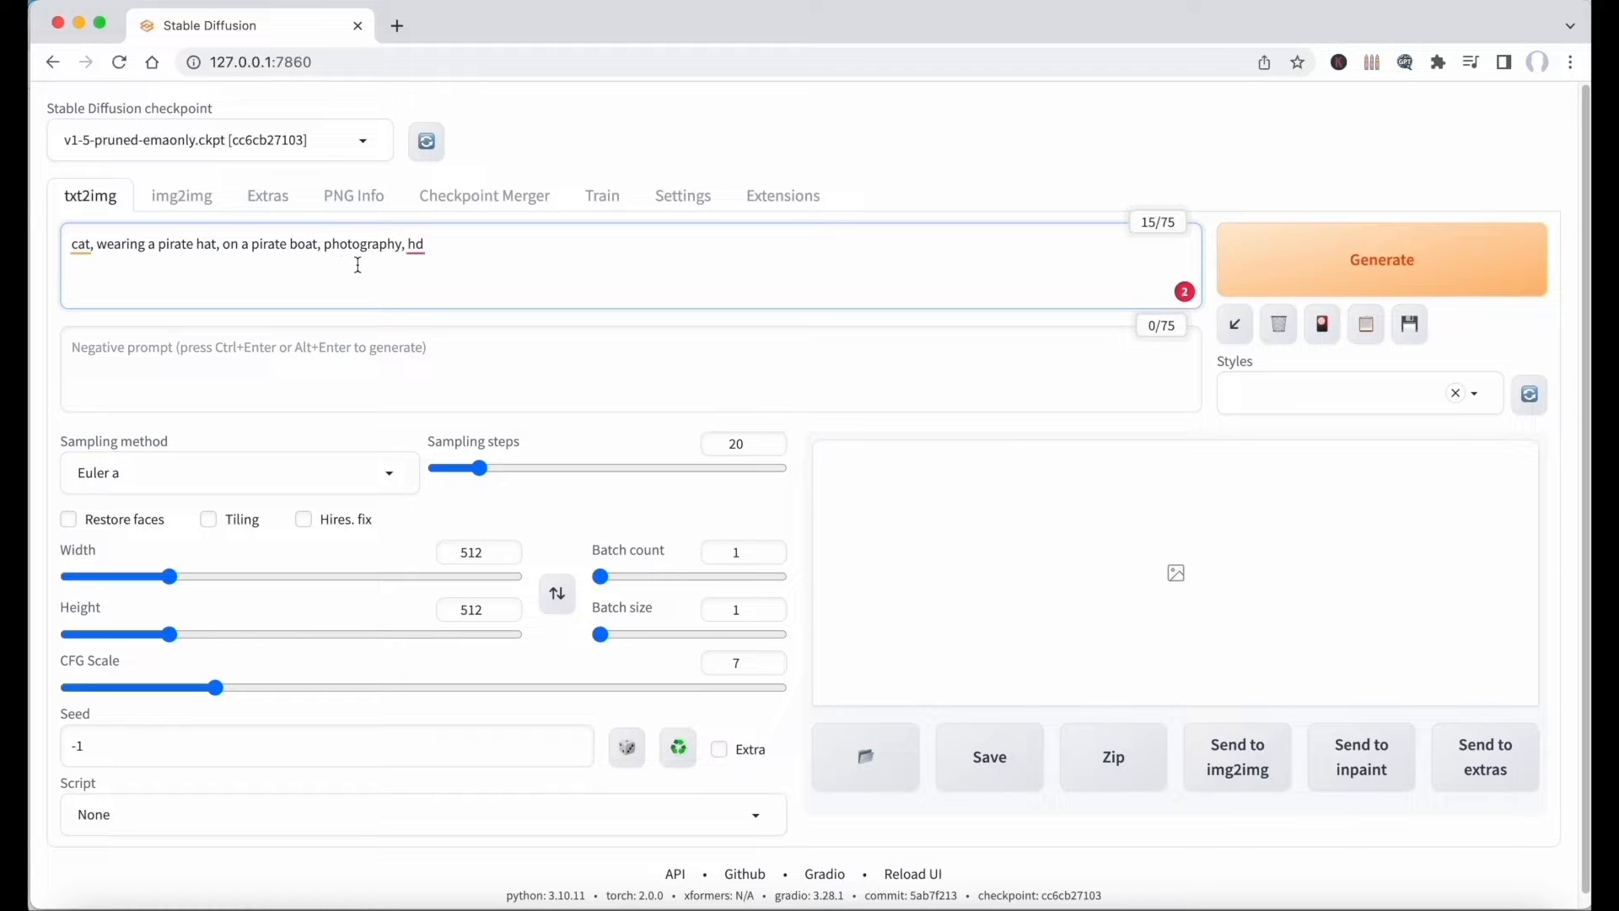
text(qualite)
key(BackSpace)
text(y,)
key(BackSpace)
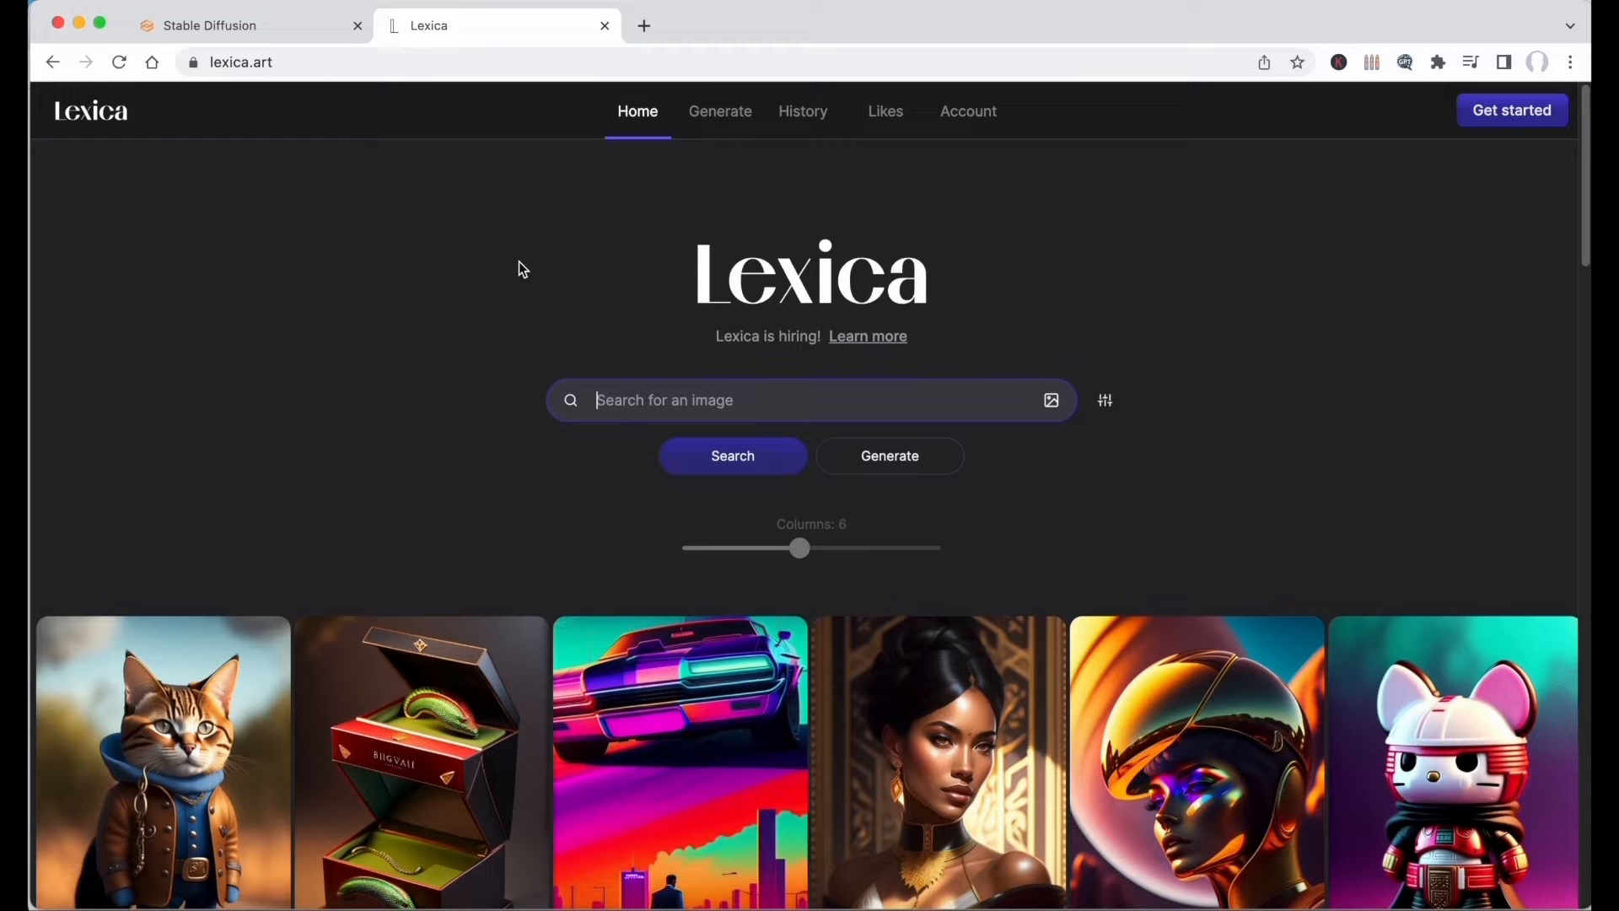
Search lexica.art for "cat" and open the grey, black and white vector artwork cat among the results.
click(518, 262)
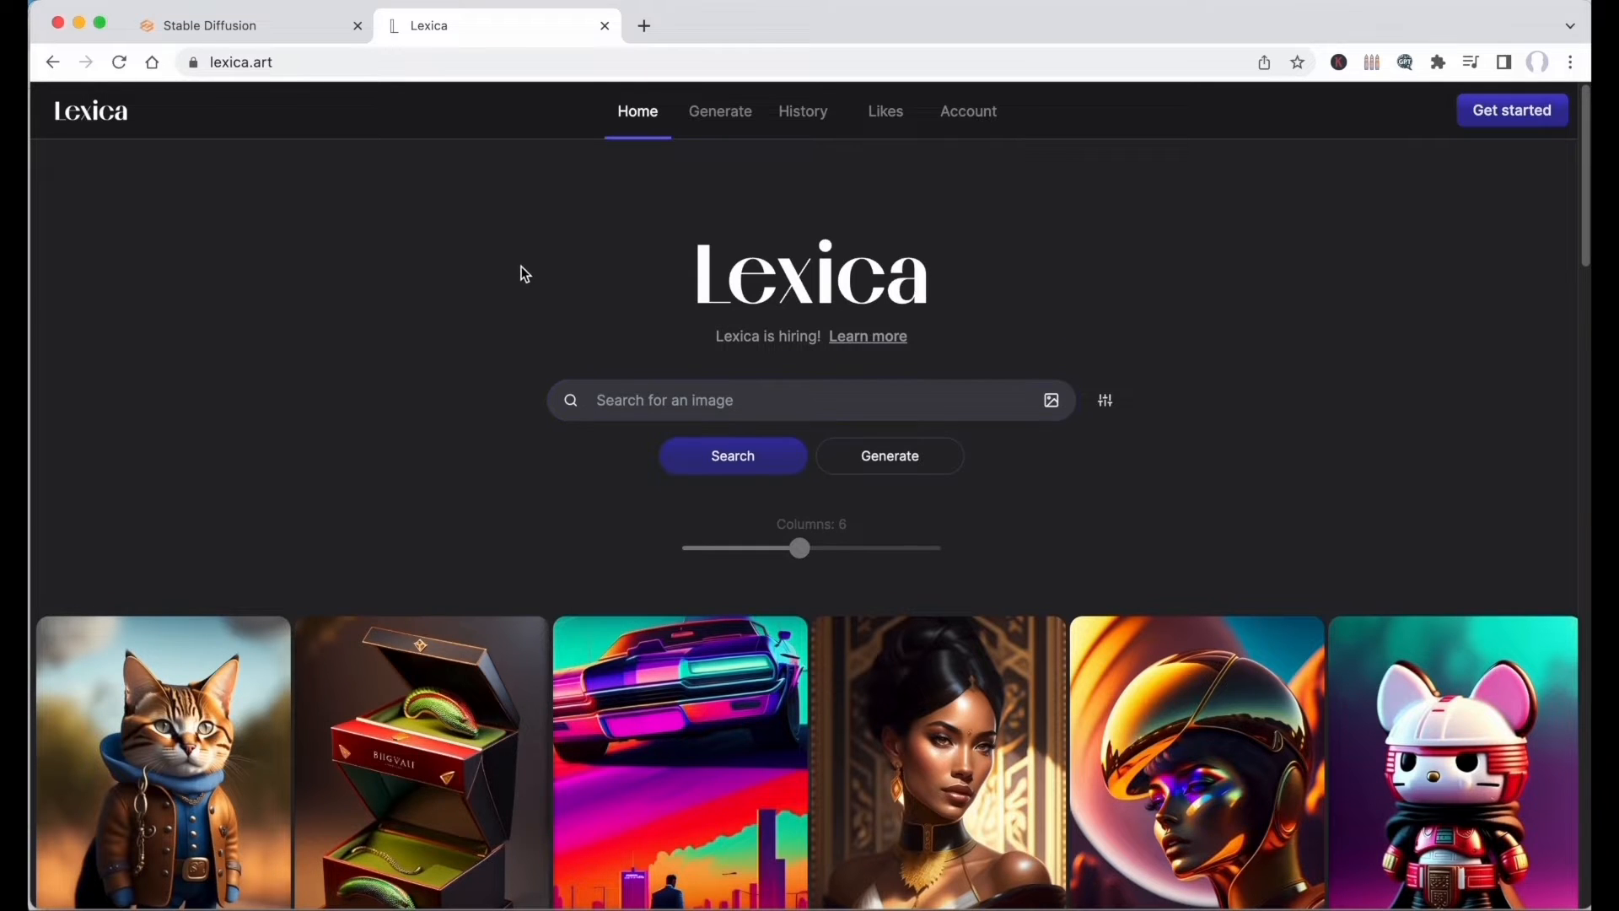
scroll(530, 247, down, 2)
scroll(530, 247, down, 4)
scroll(144, 529, up, 5)
click(637, 407)
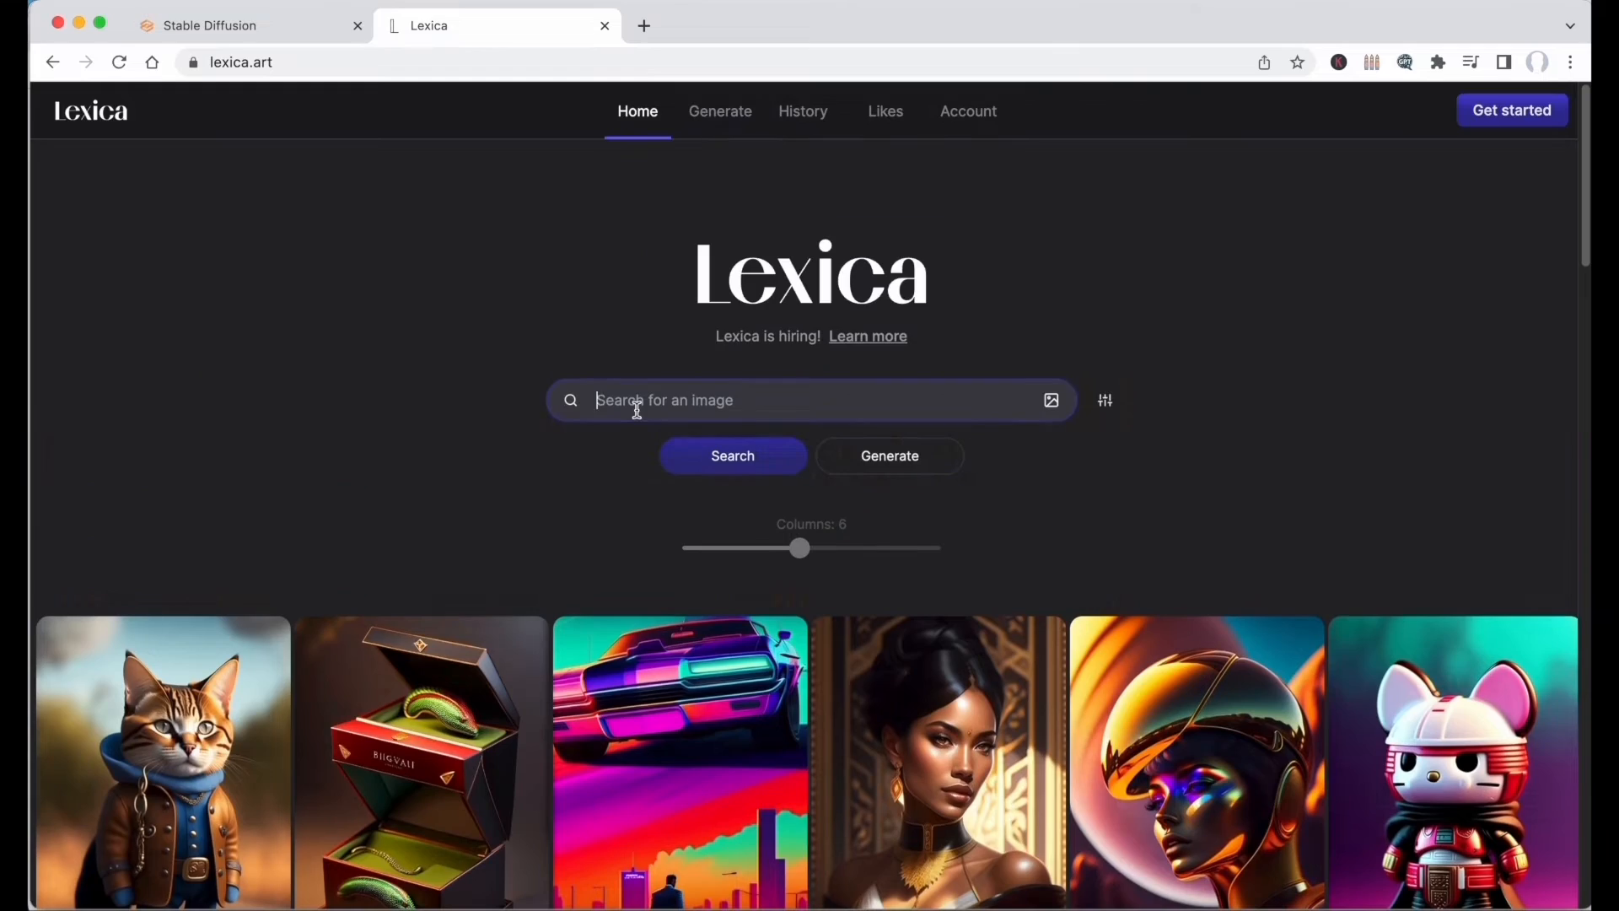
text(cat)
key(Return)
scroll(810, 523, down, 6)
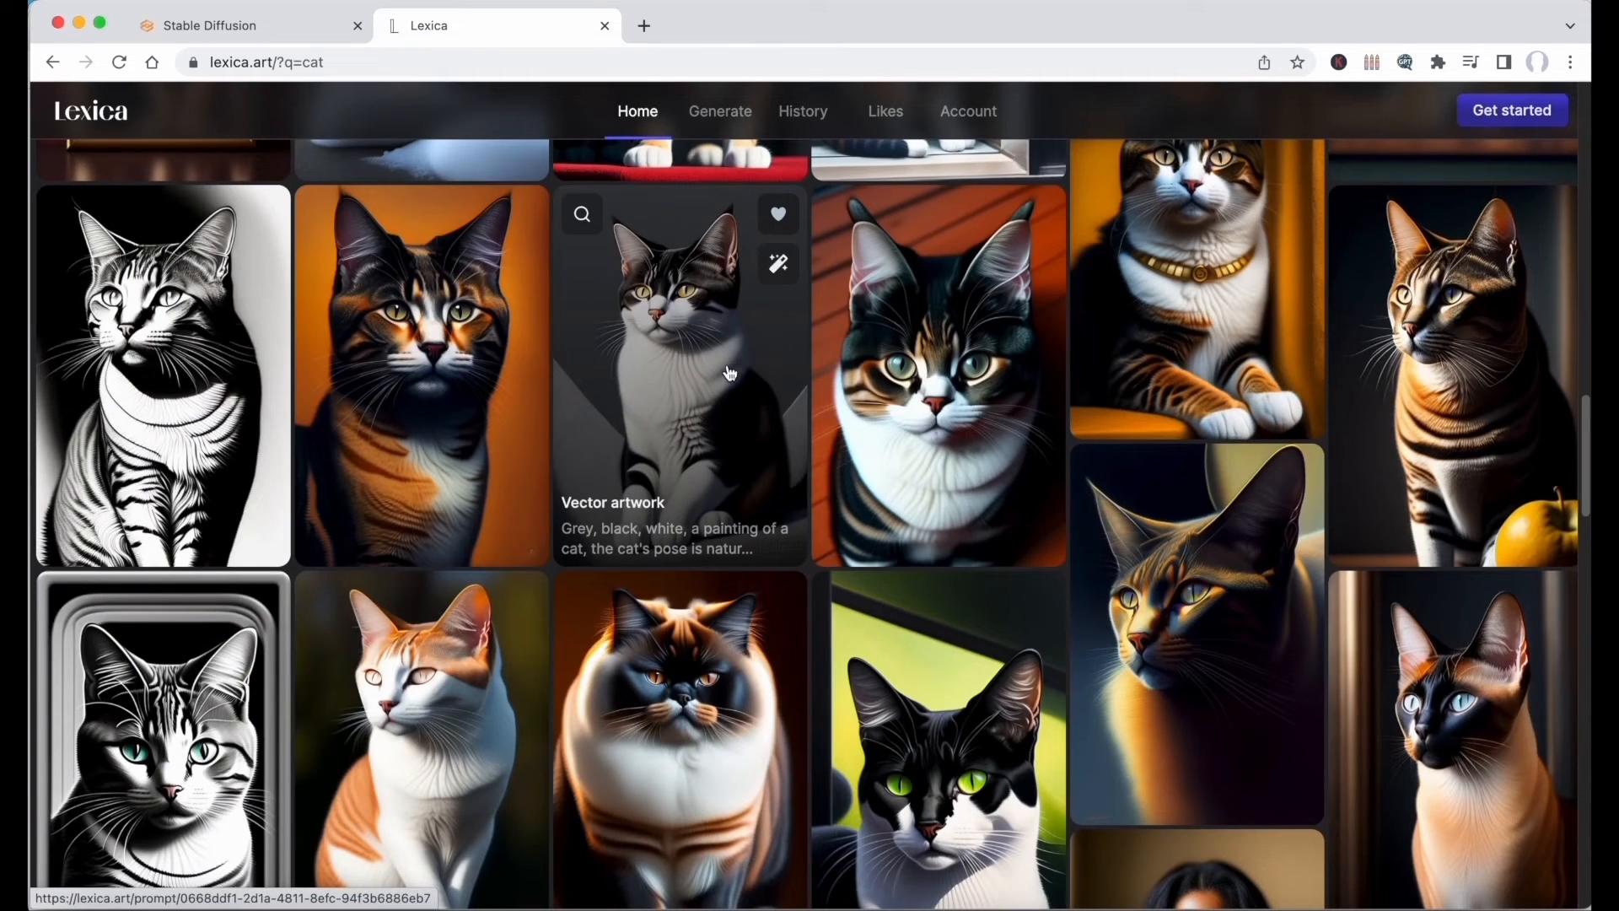
click(730, 372)
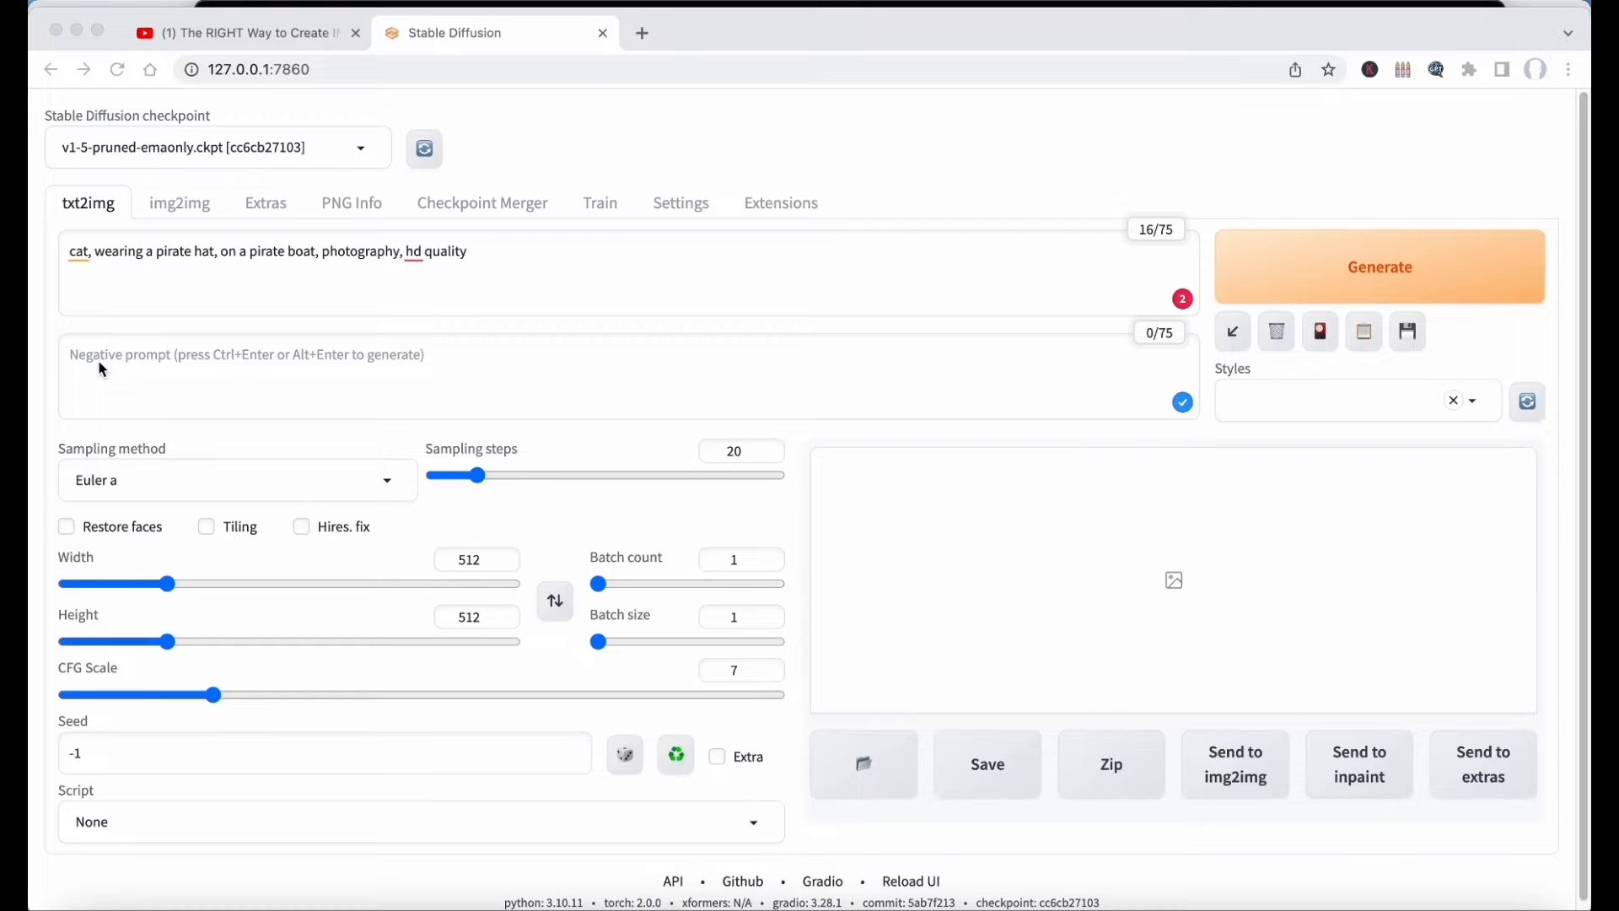
Generate the pirate cat image with the negative prompt "red color" and view it enlarged.
click(98, 357)
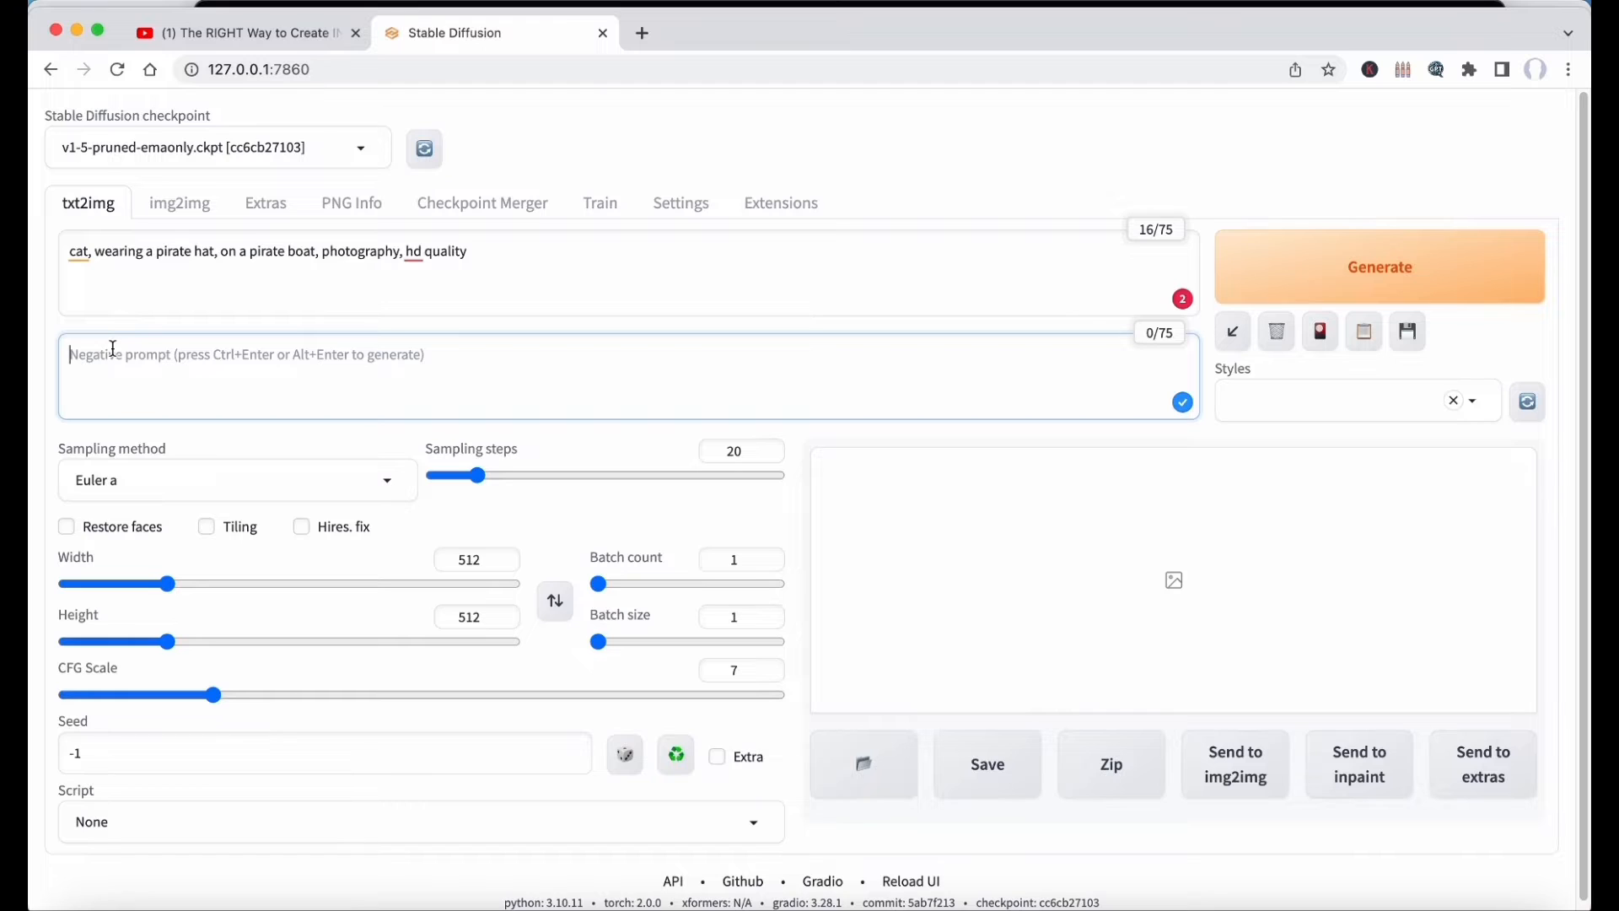
text(red color)
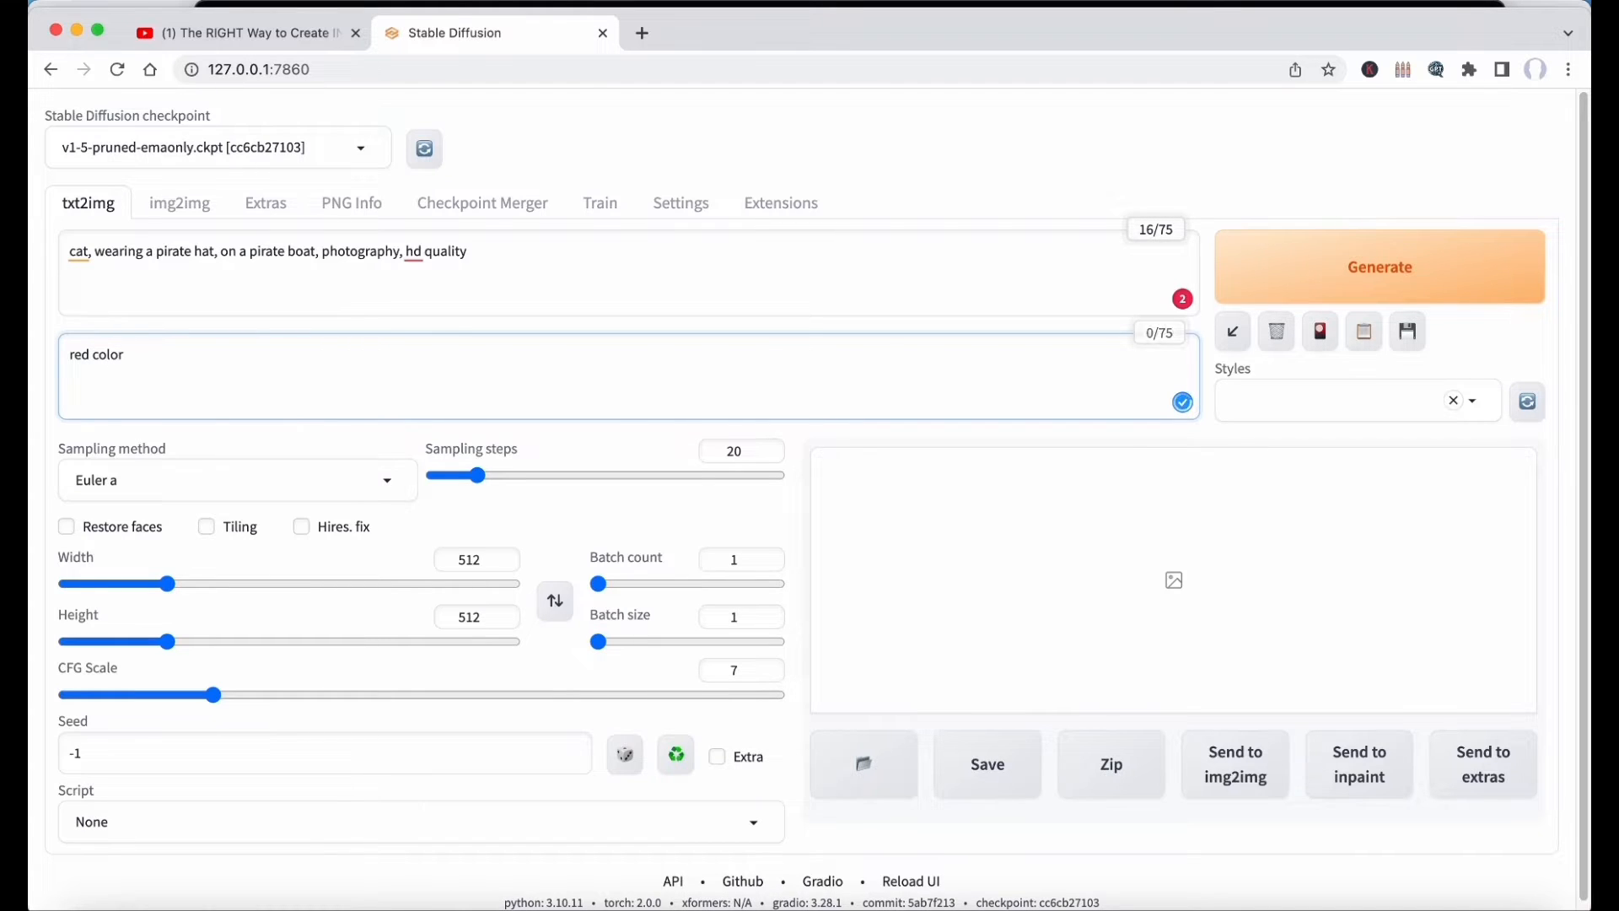
click(1398, 270)
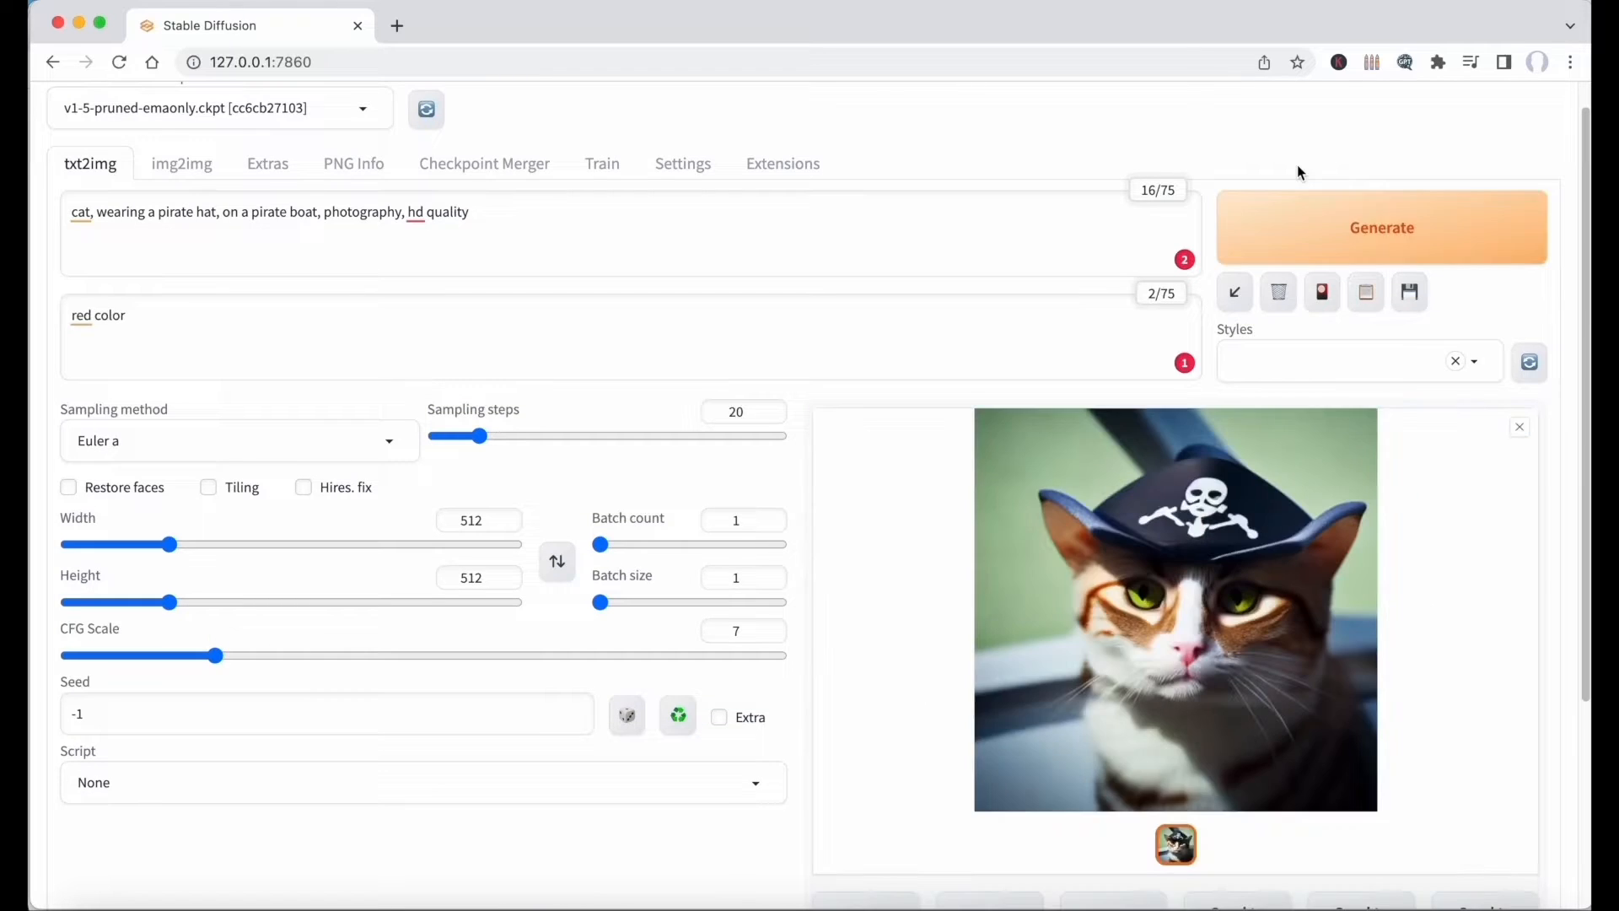
click(1324, 499)
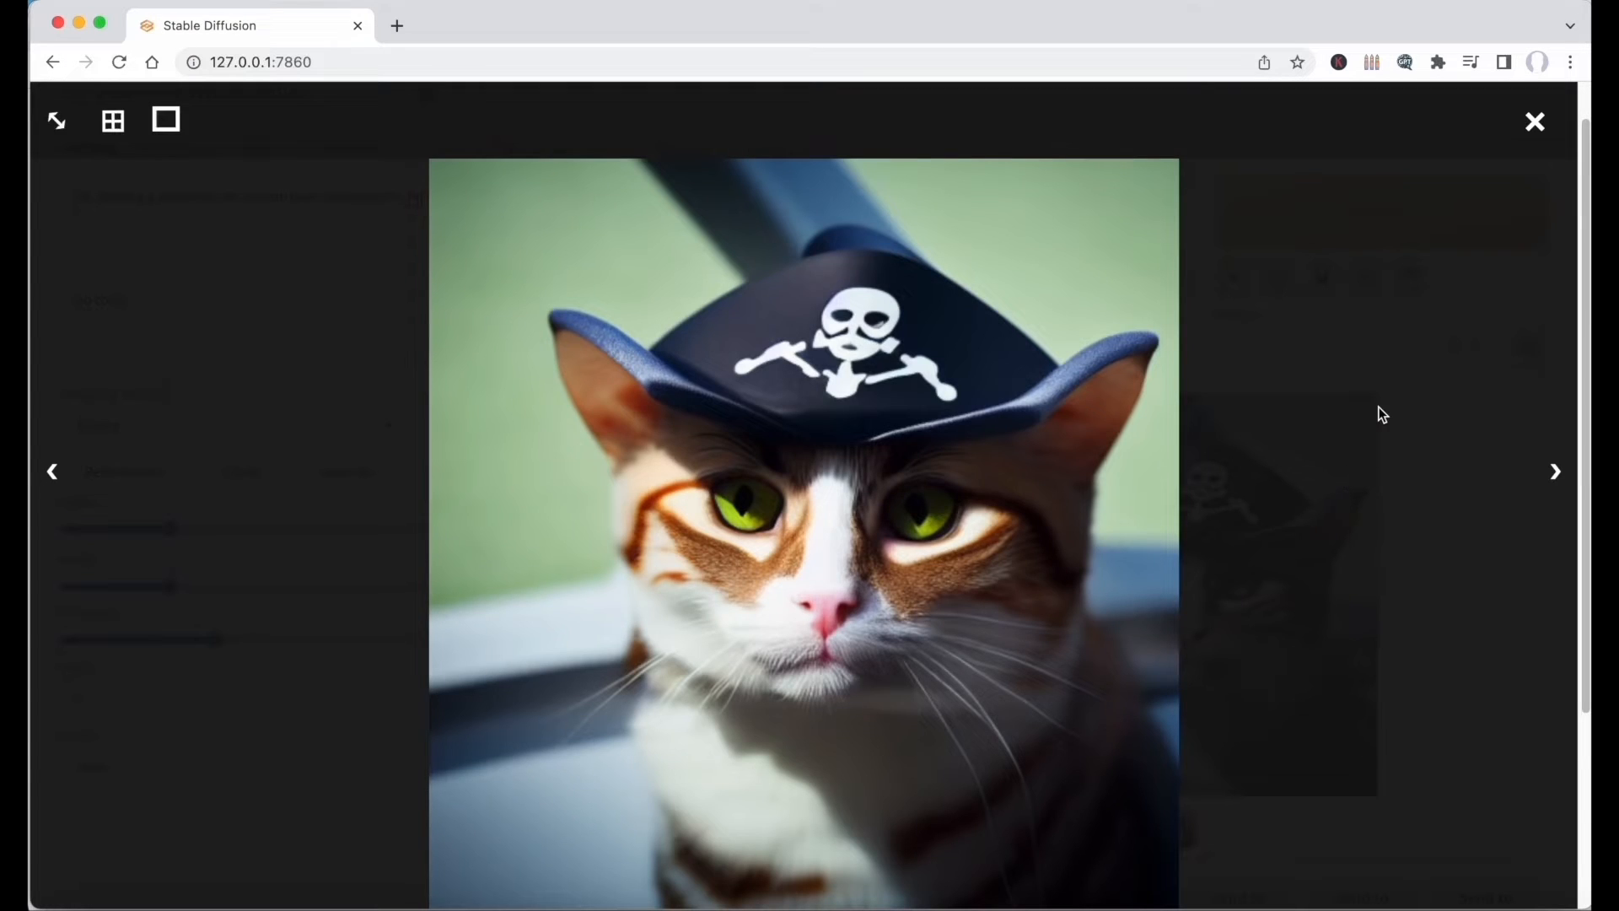
click(1379, 414)
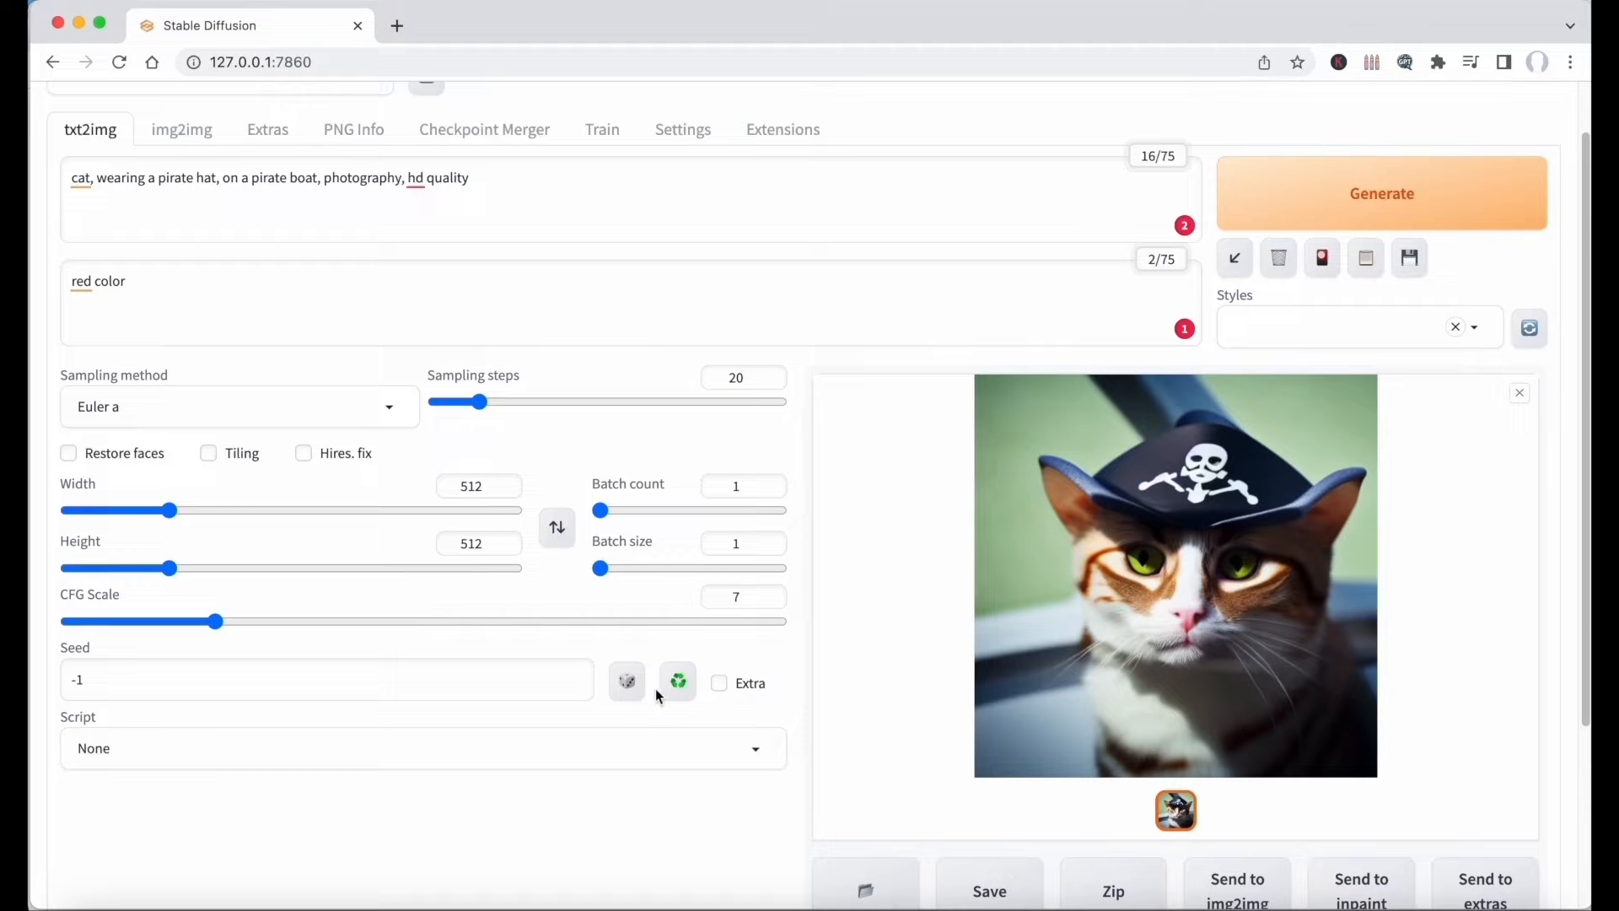
Reuse the seed of the last generated image and generate it again with the LMS sampling method.
click(677, 684)
double_click(439, 688)
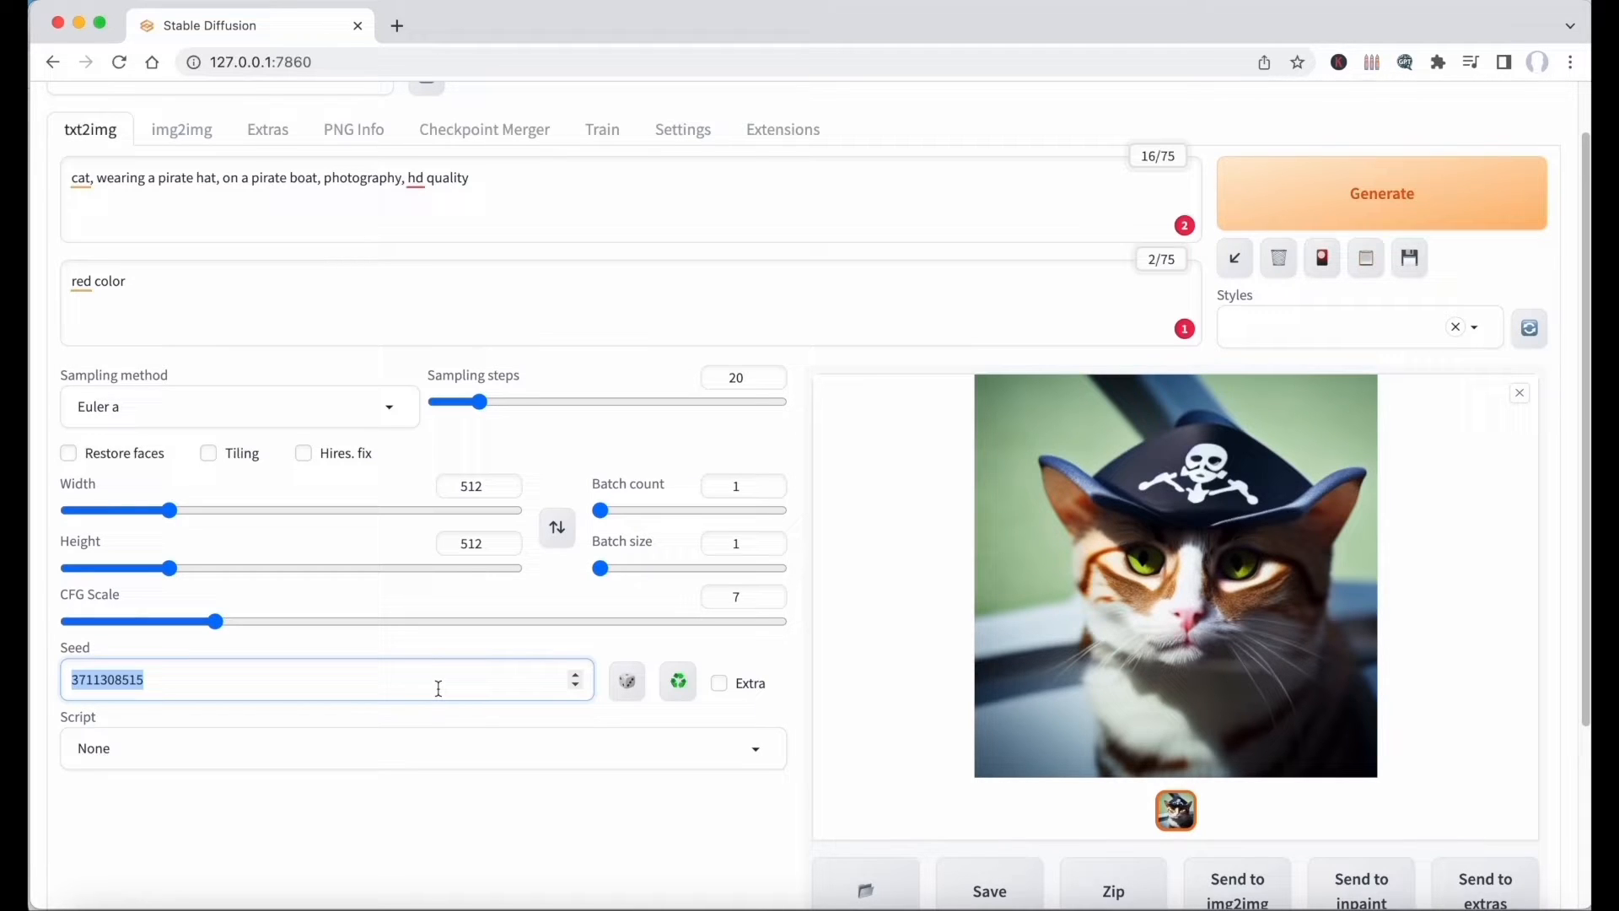
click(392, 412)
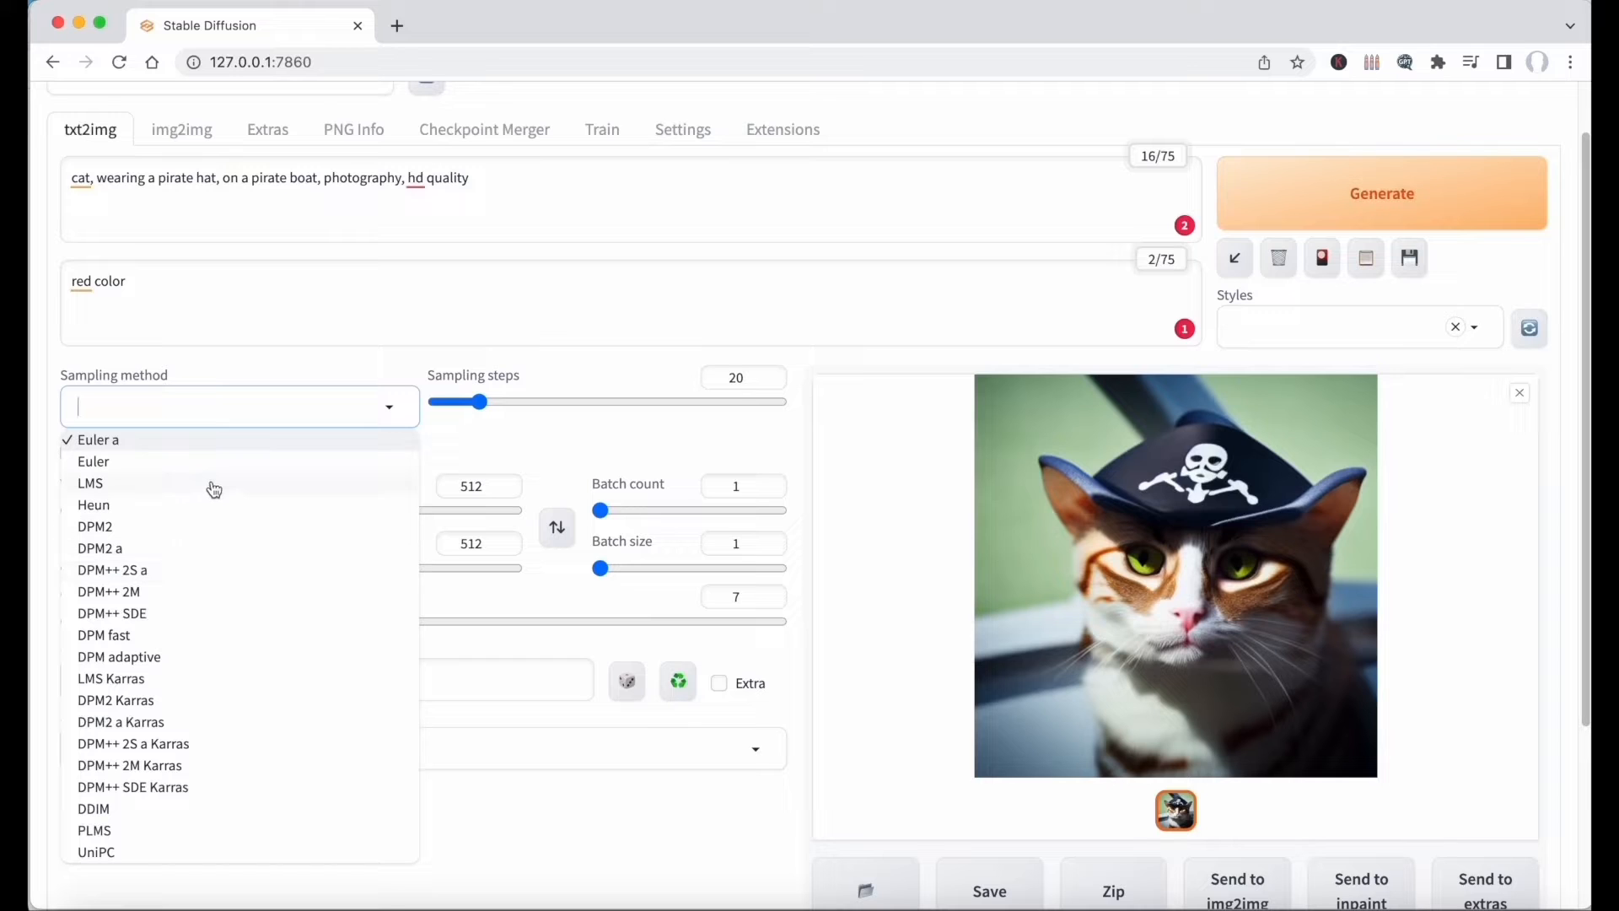
click(214, 490)
key(ctrl+Return)
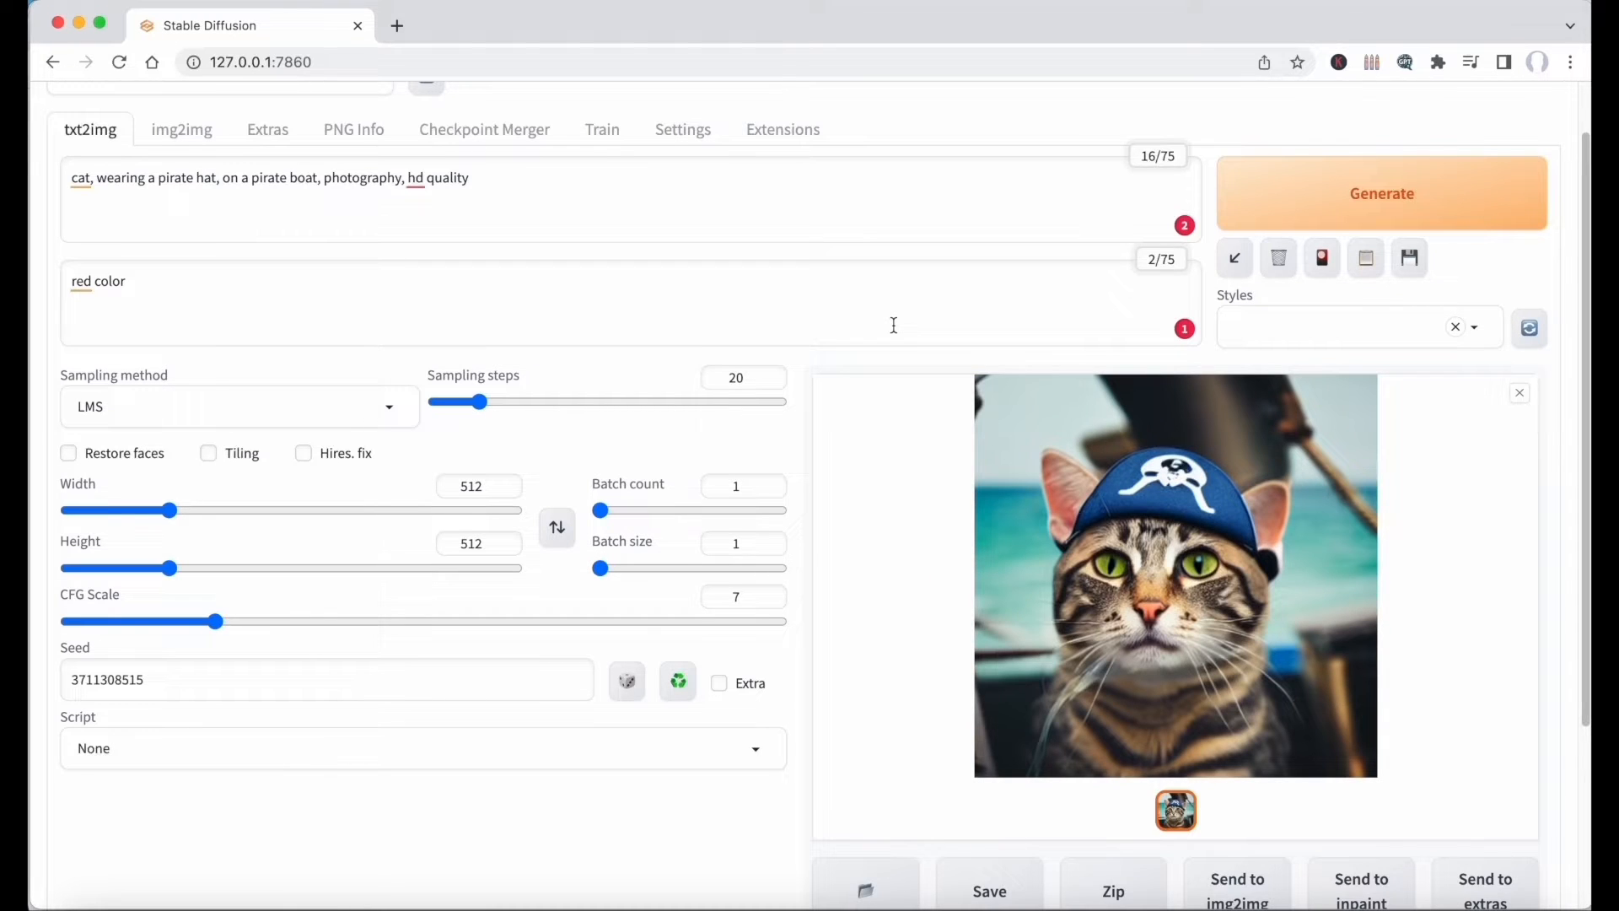
Switch the sampling method back to Euler a and regenerate the image with the same seed.
click(337, 408)
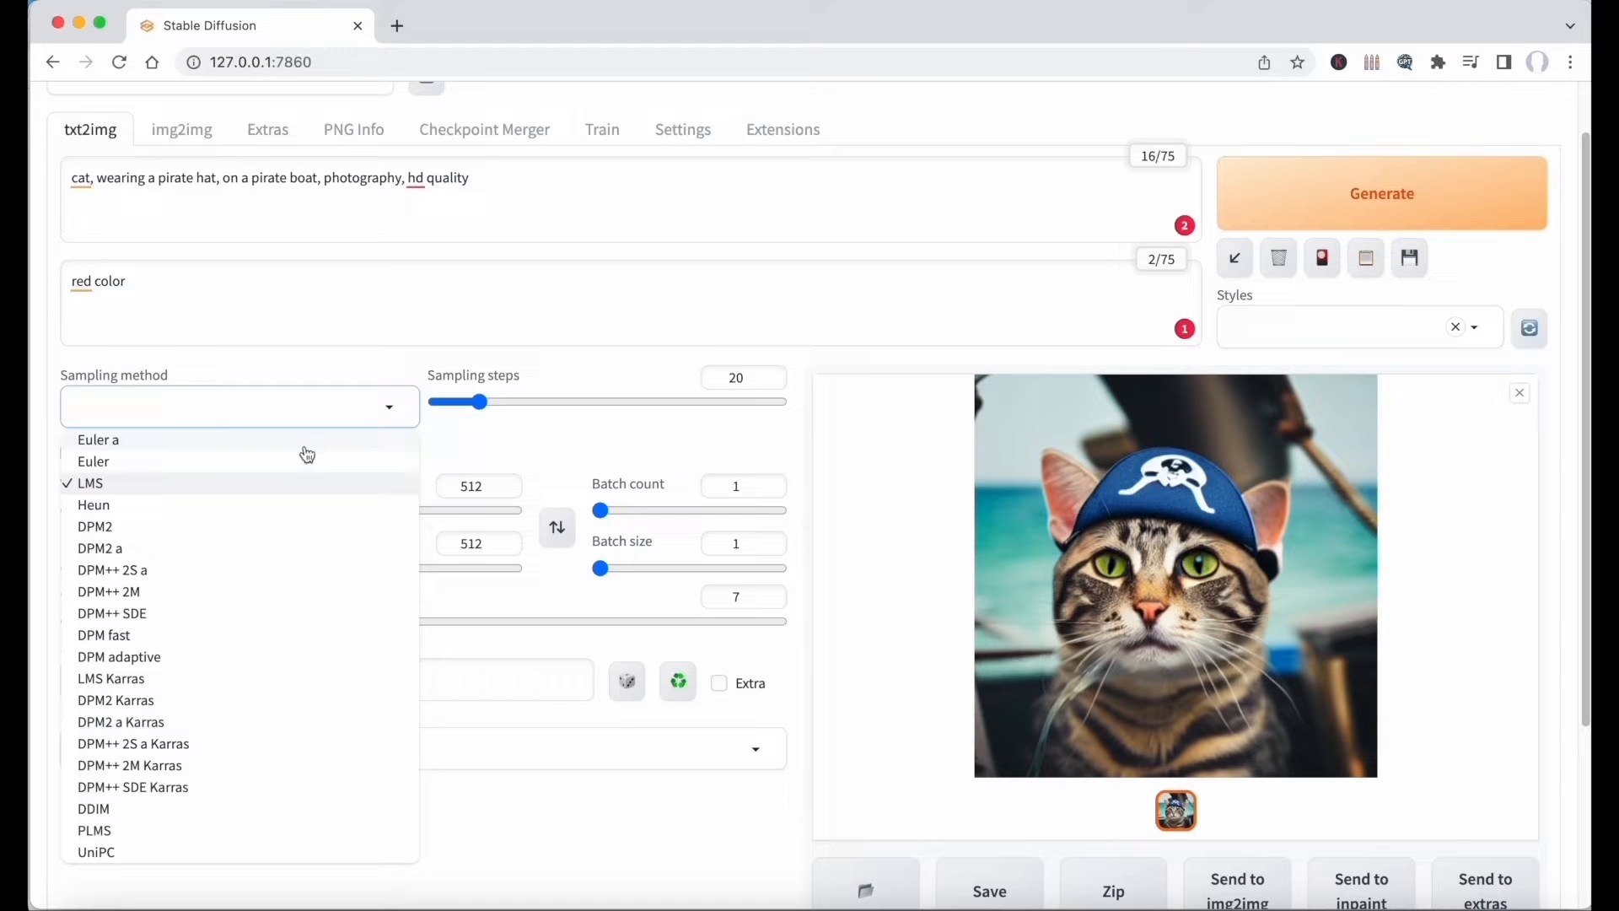
click(310, 446)
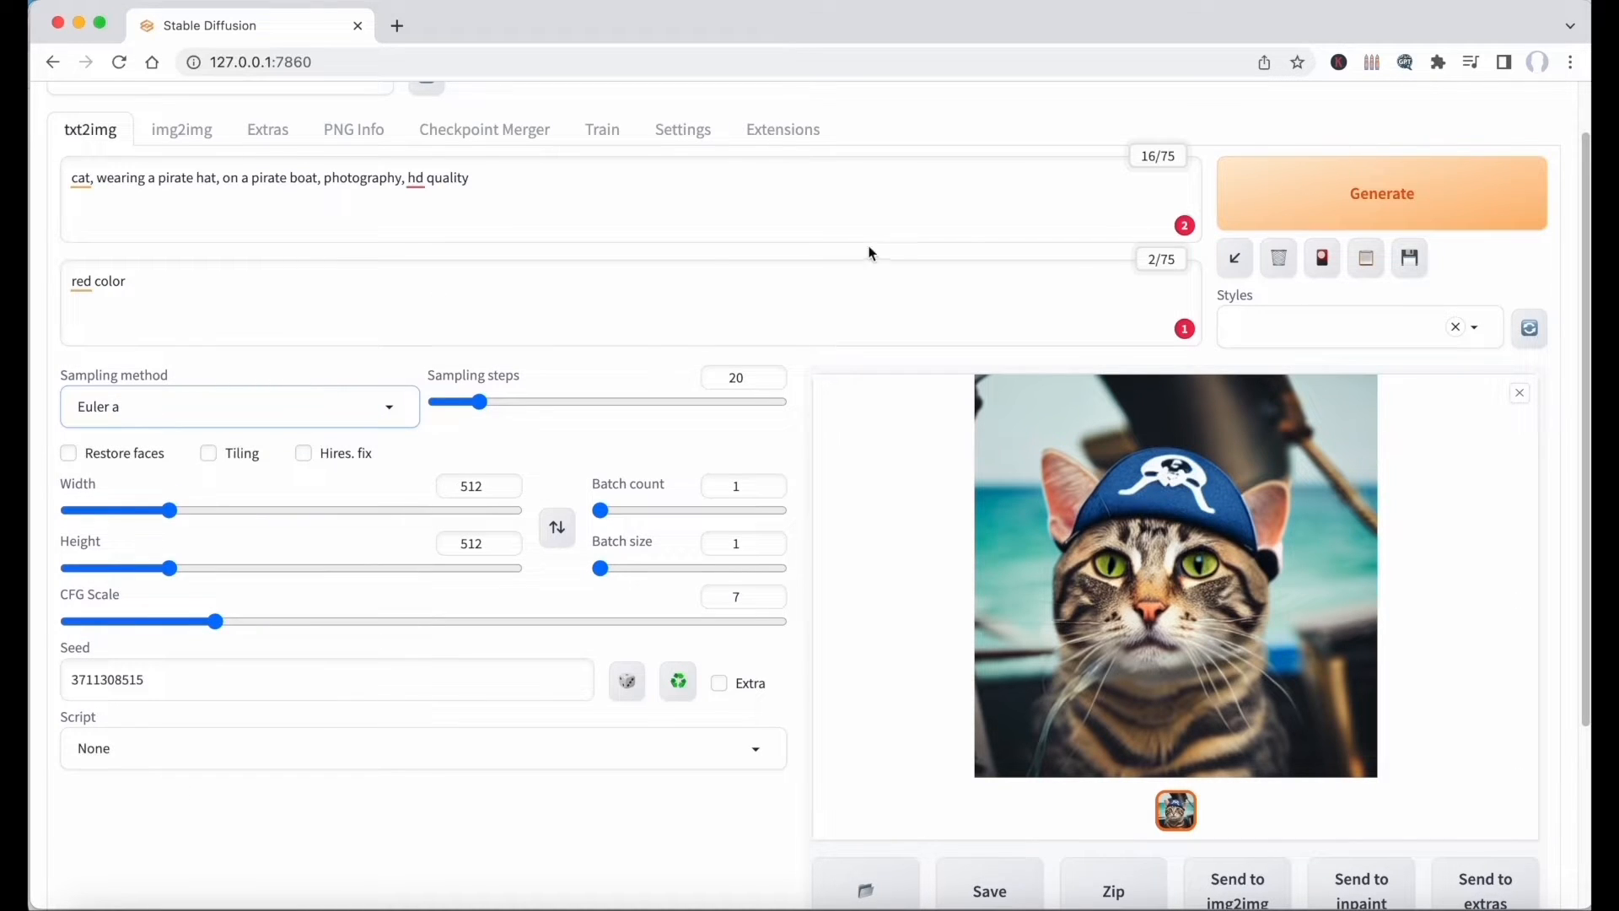
click(1229, 207)
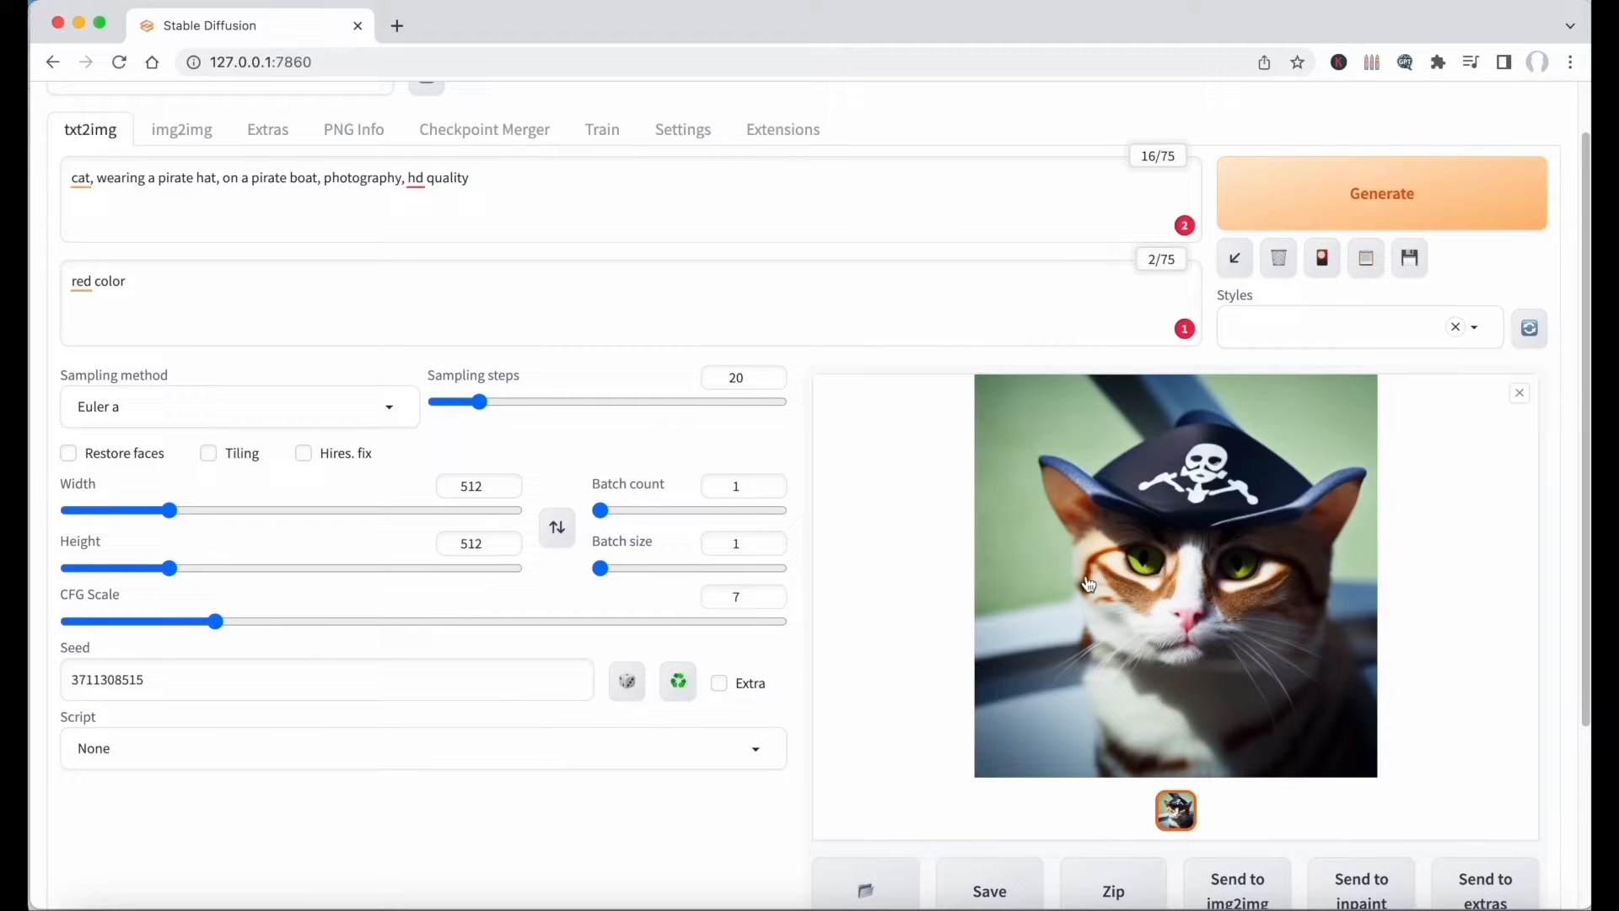
Set the sampling method to LMS again and regenerate the pirate cat.
click(379, 408)
click(208, 485)
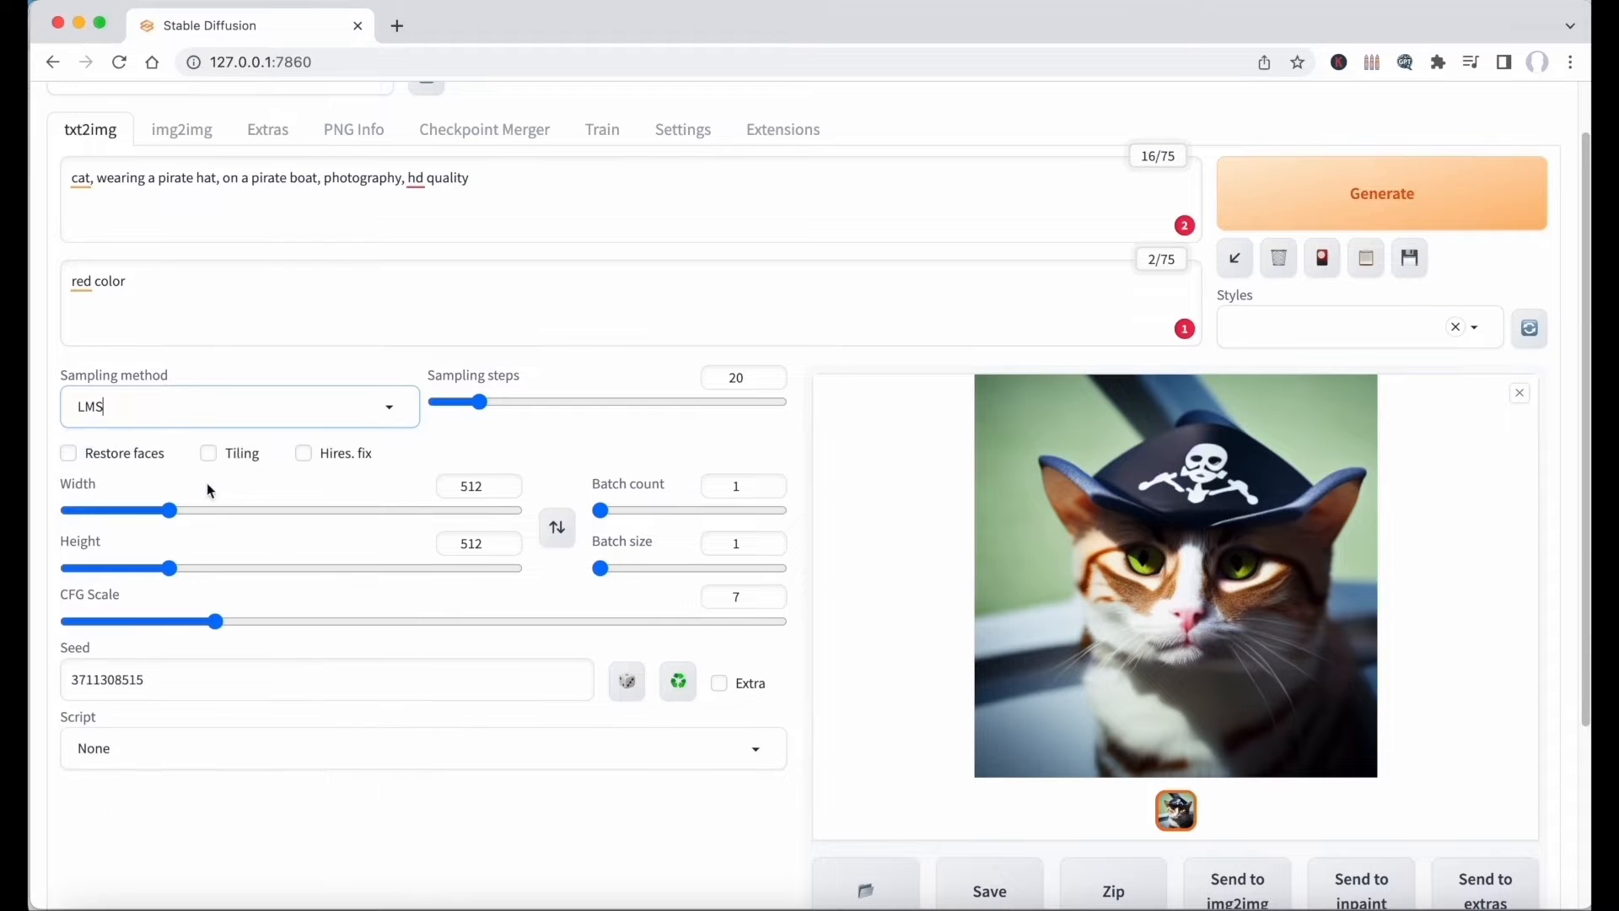
click(1352, 205)
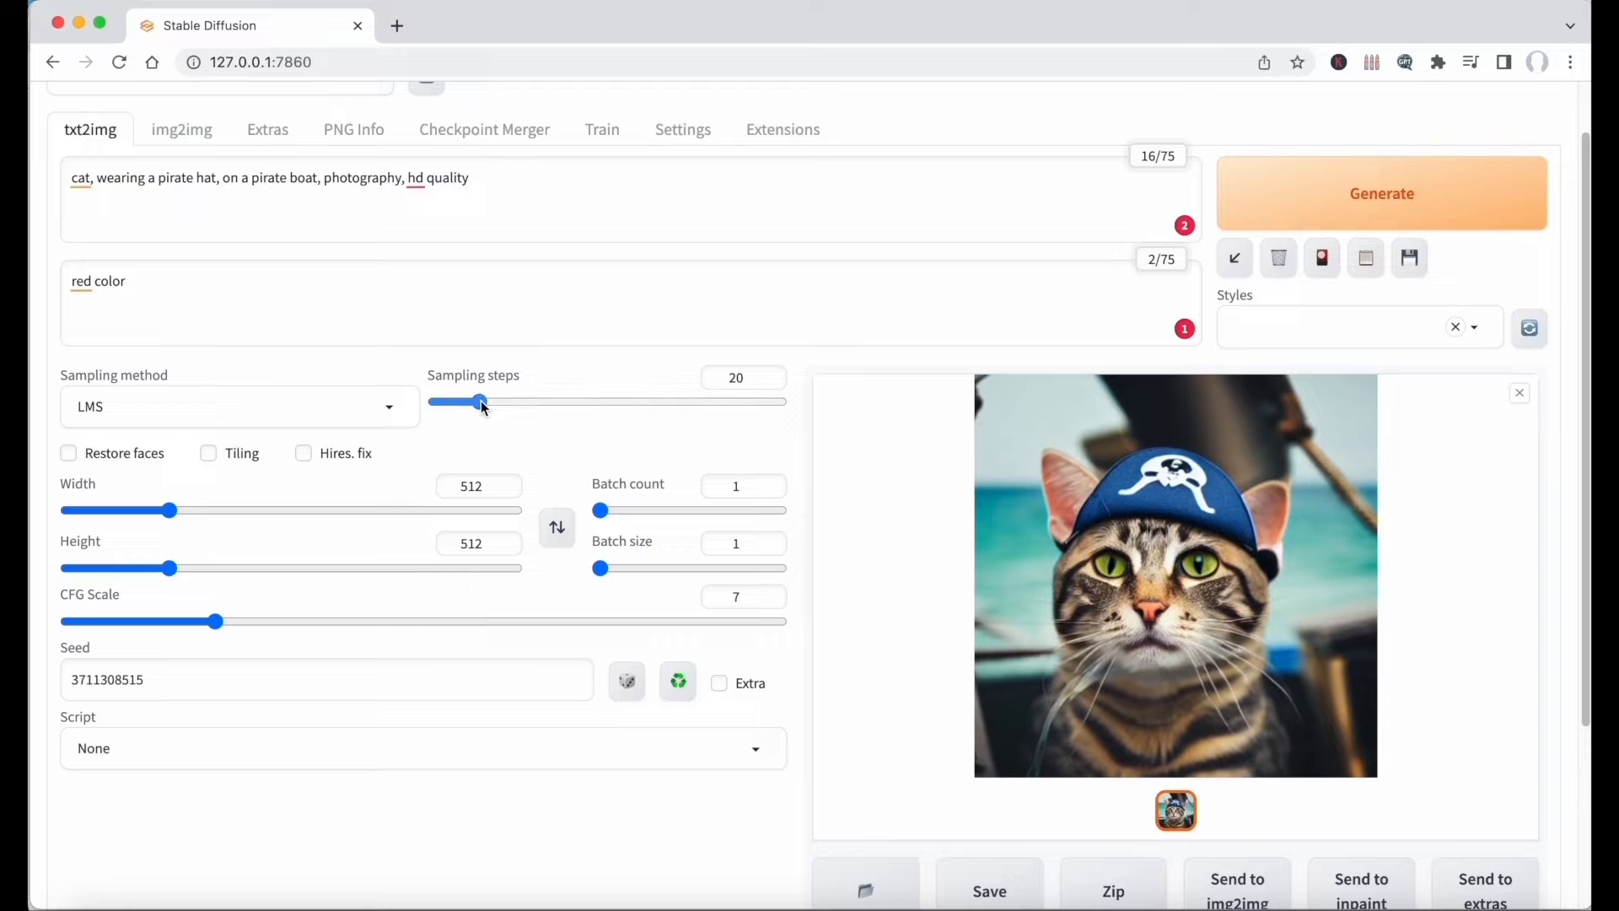
Change the number of sampling steps, finishing at 15, and regenerate the image to compare the results.
drag(481, 401, 513, 405)
click(1407, 183)
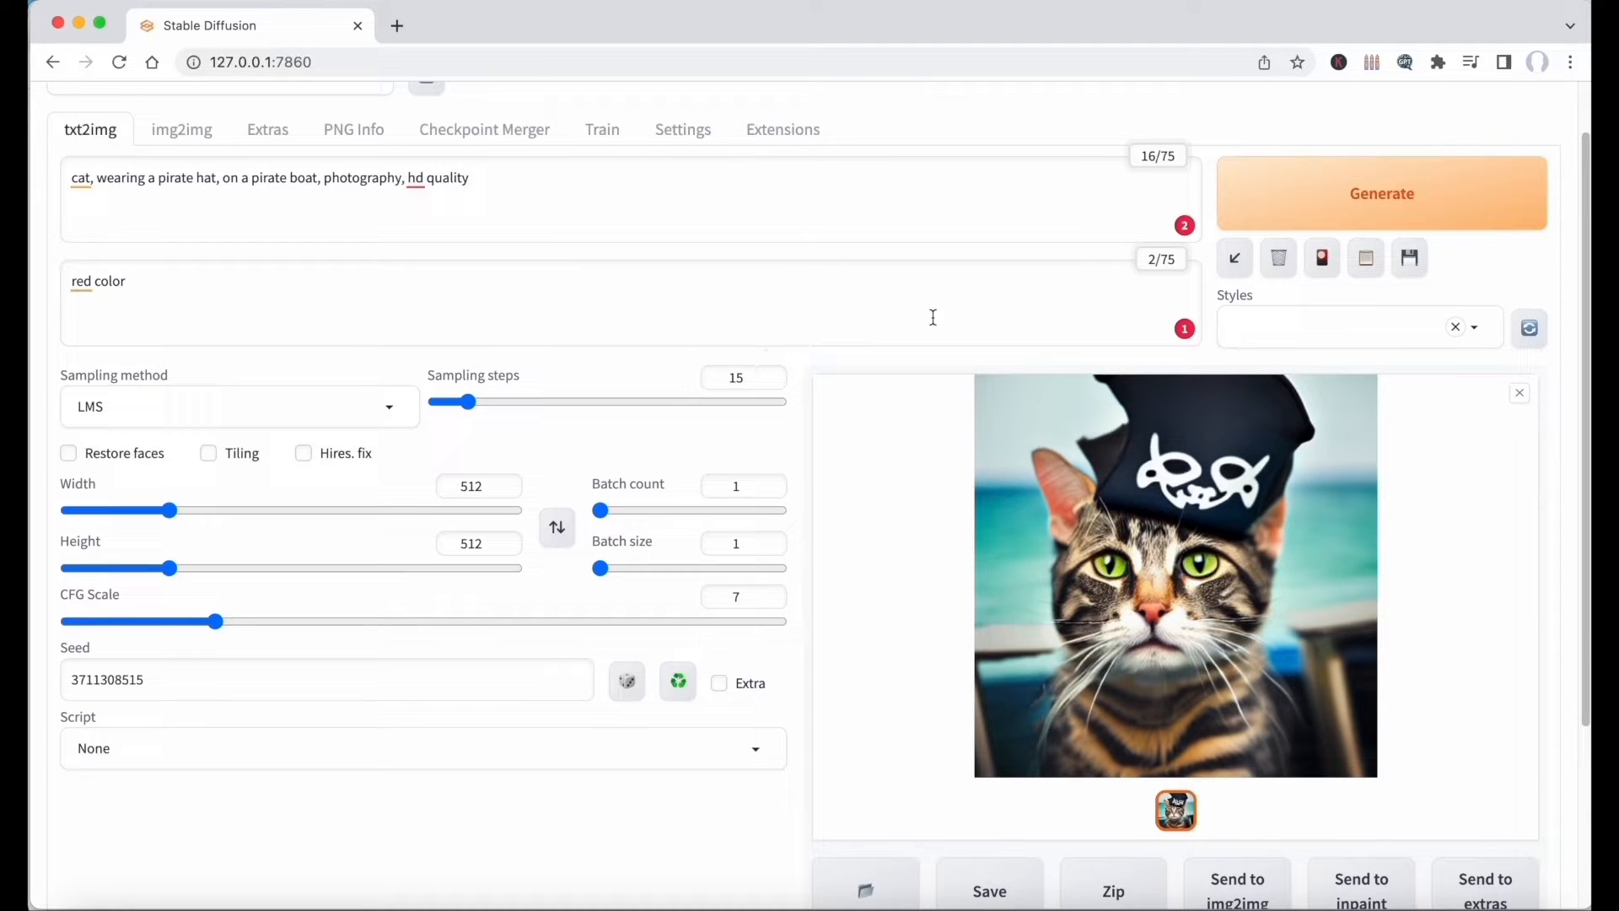
click(1424, 189)
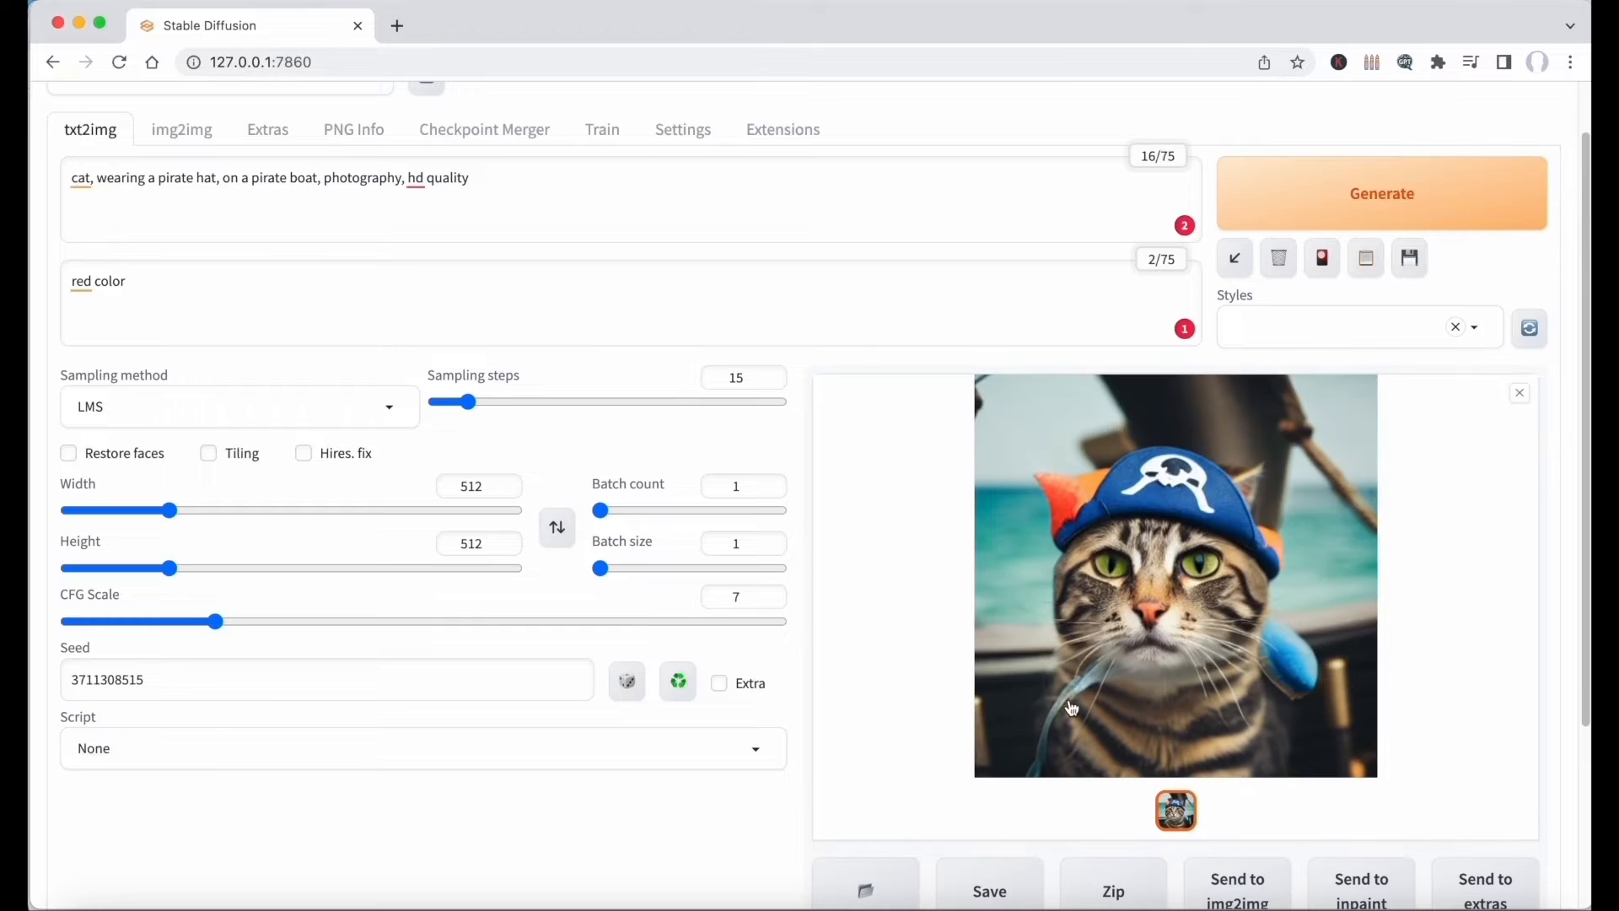
Set the sampling steps to 25, and turn Hires. fix on and off again to view its options.
click(494, 404)
click(305, 454)
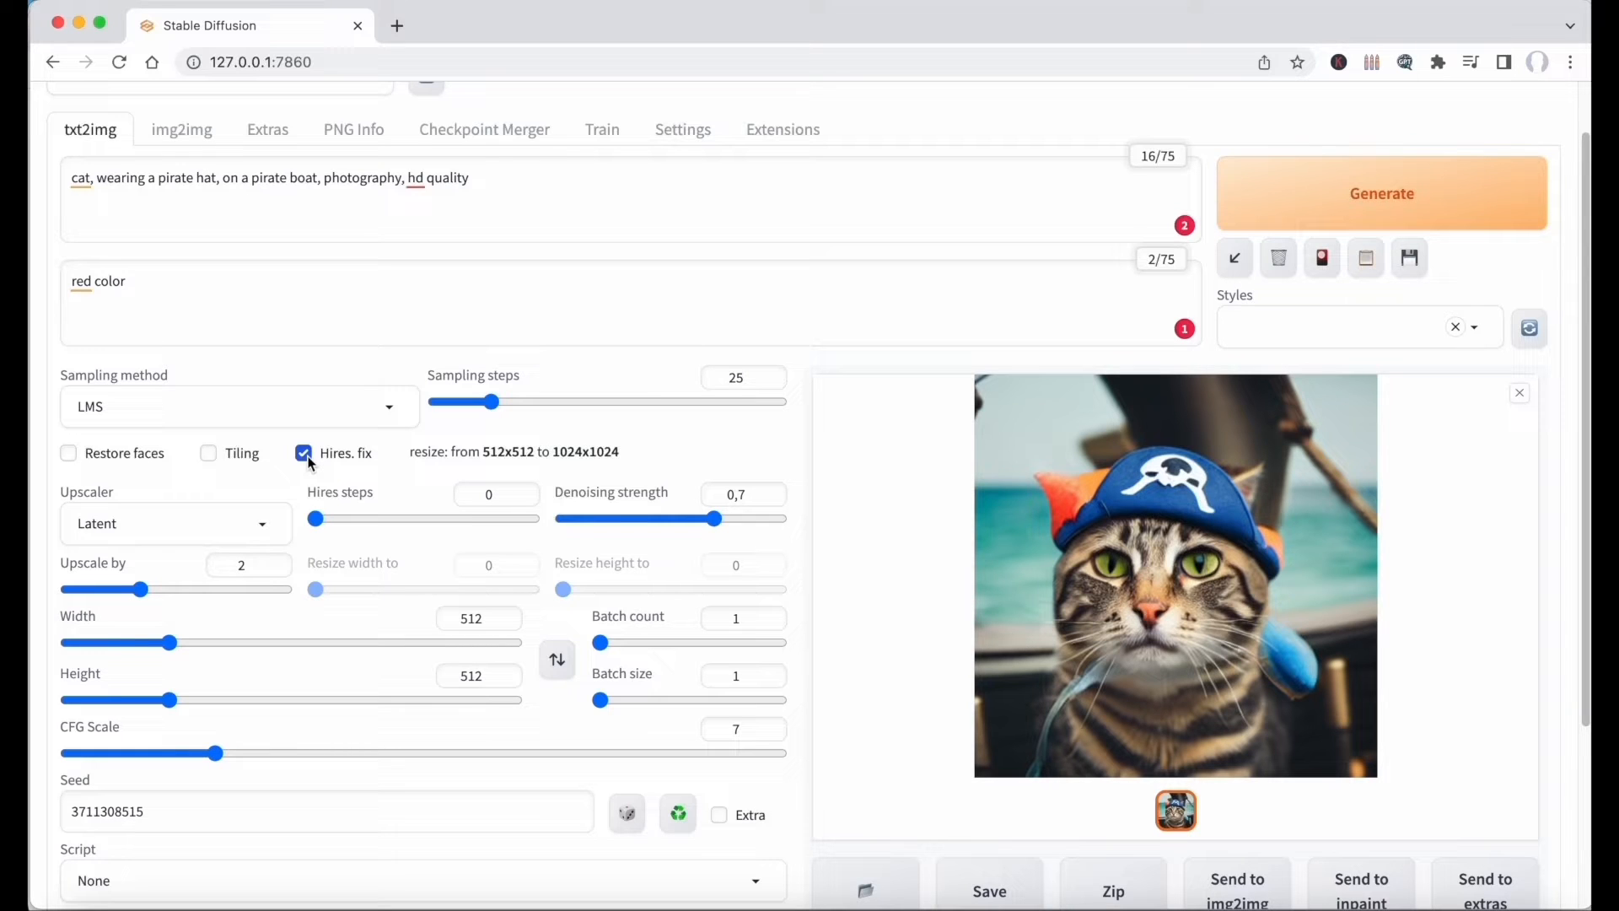
click(304, 454)
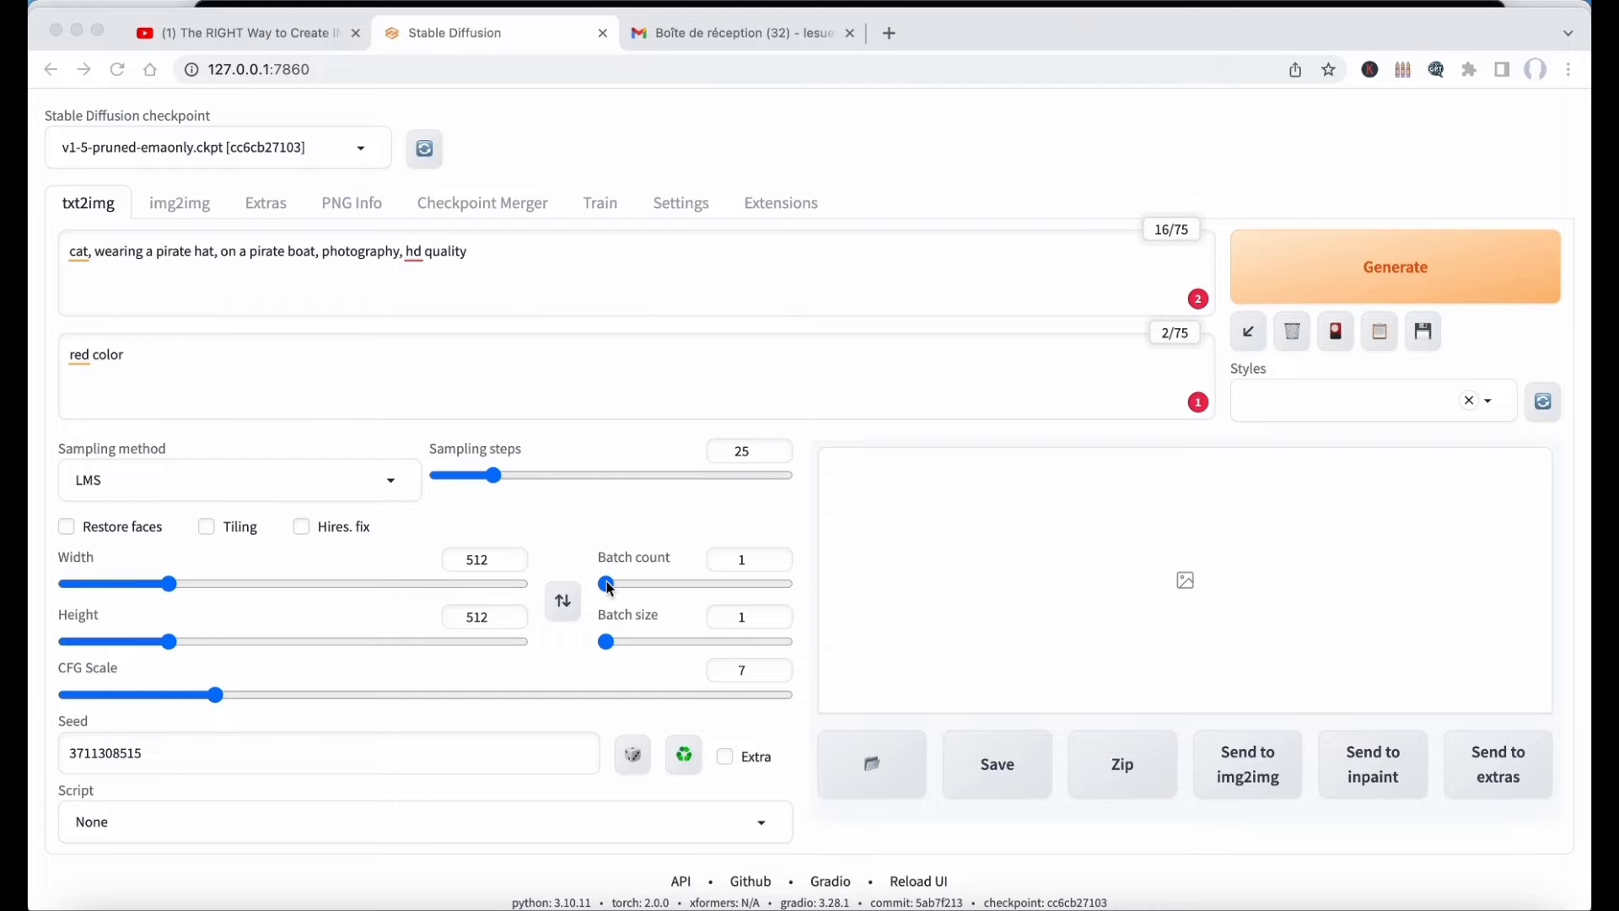
Set the batch count to 4 and the batch size to 2, and generate the images.
click(611, 587)
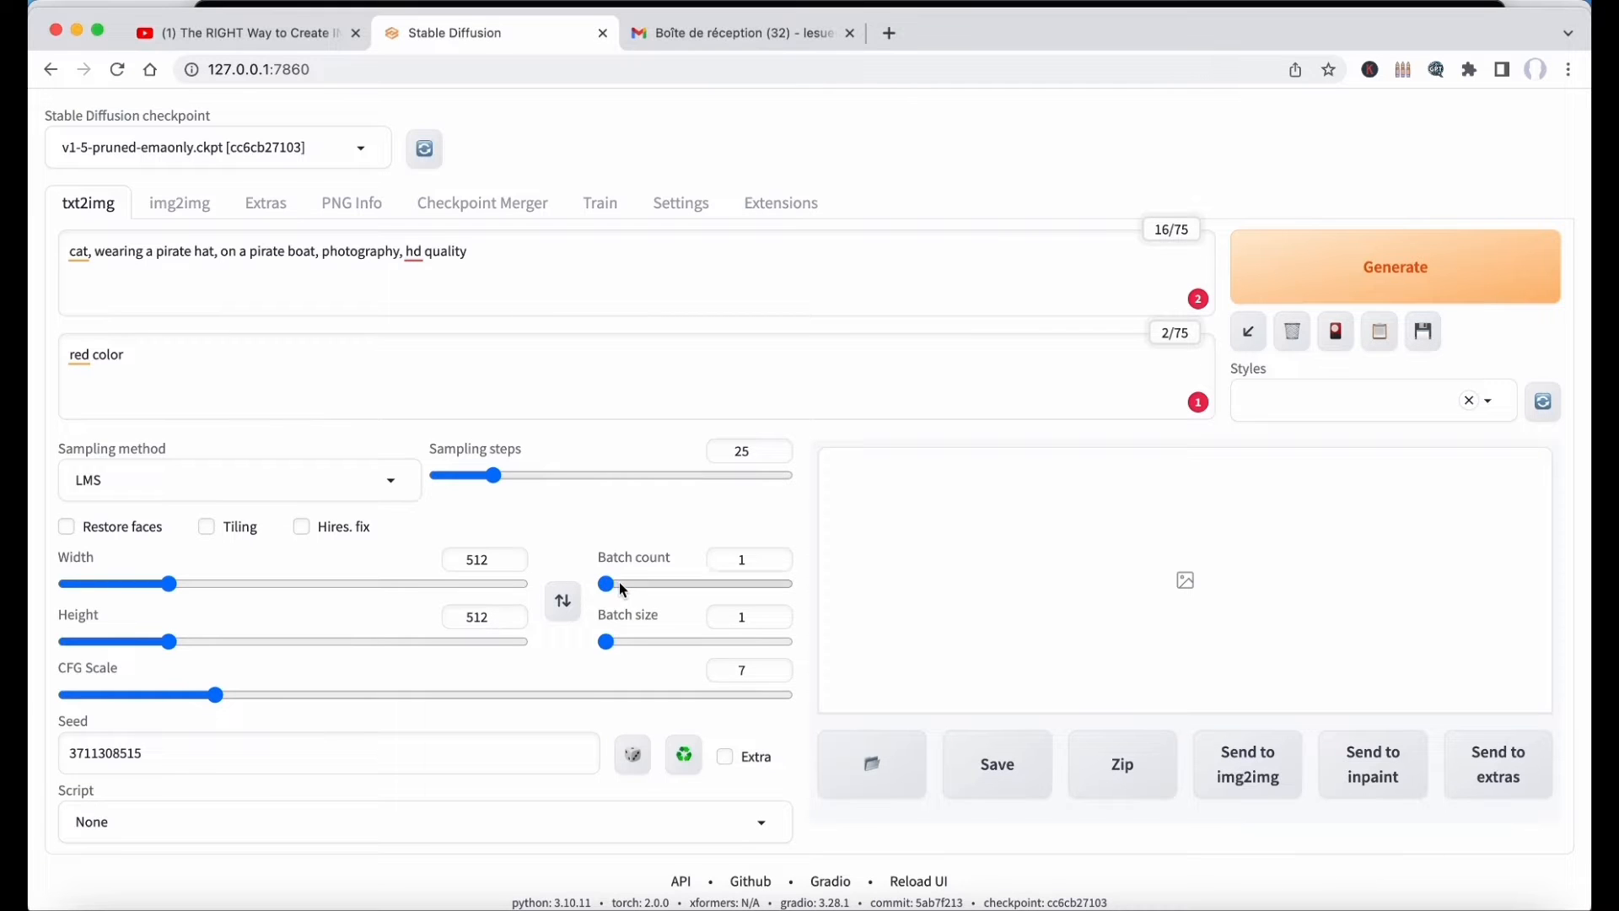
drag(616, 586, 629, 643)
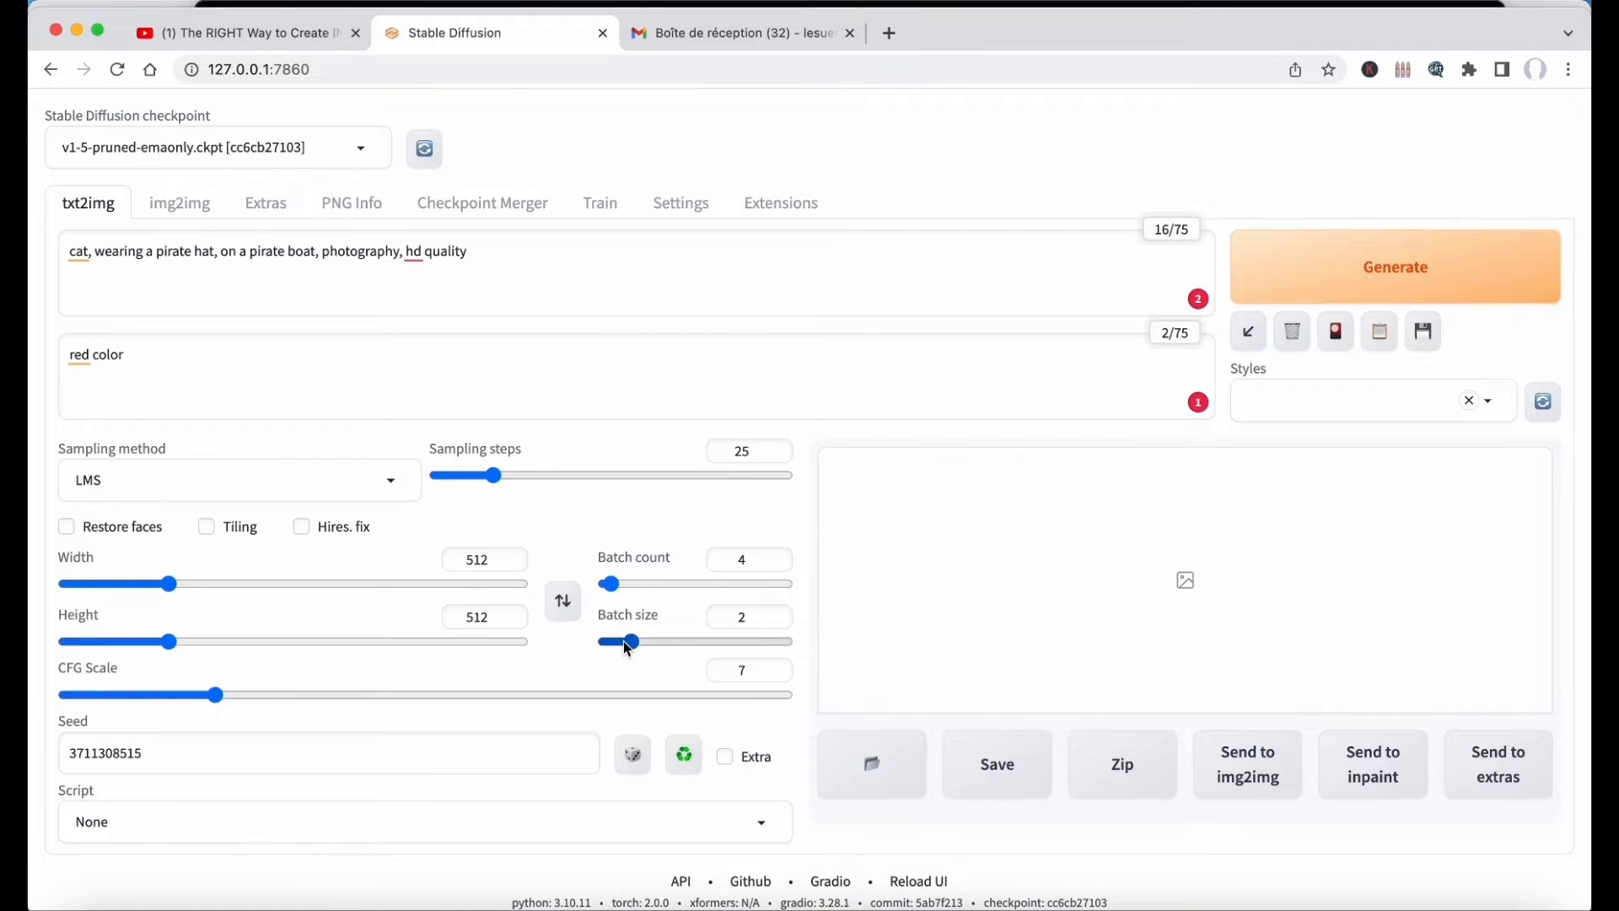
click(1349, 253)
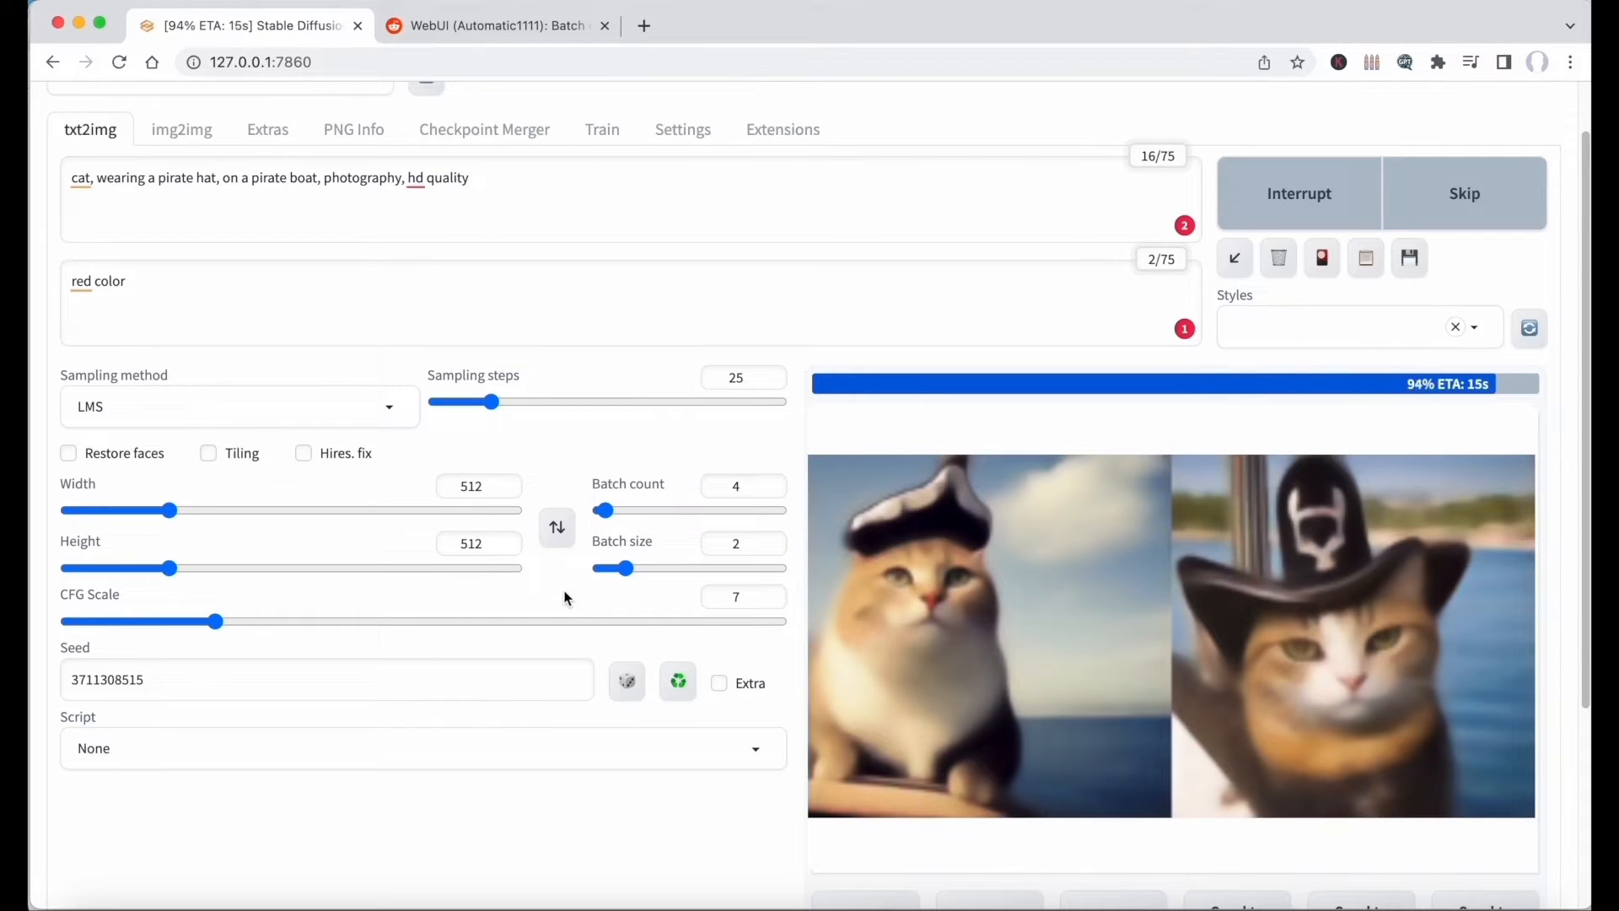
Look through the generated batch images one by one in the results gallery.
click(1043, 812)
key(Right)
key(Right)
key(Right)
key(Right)
key(Right)
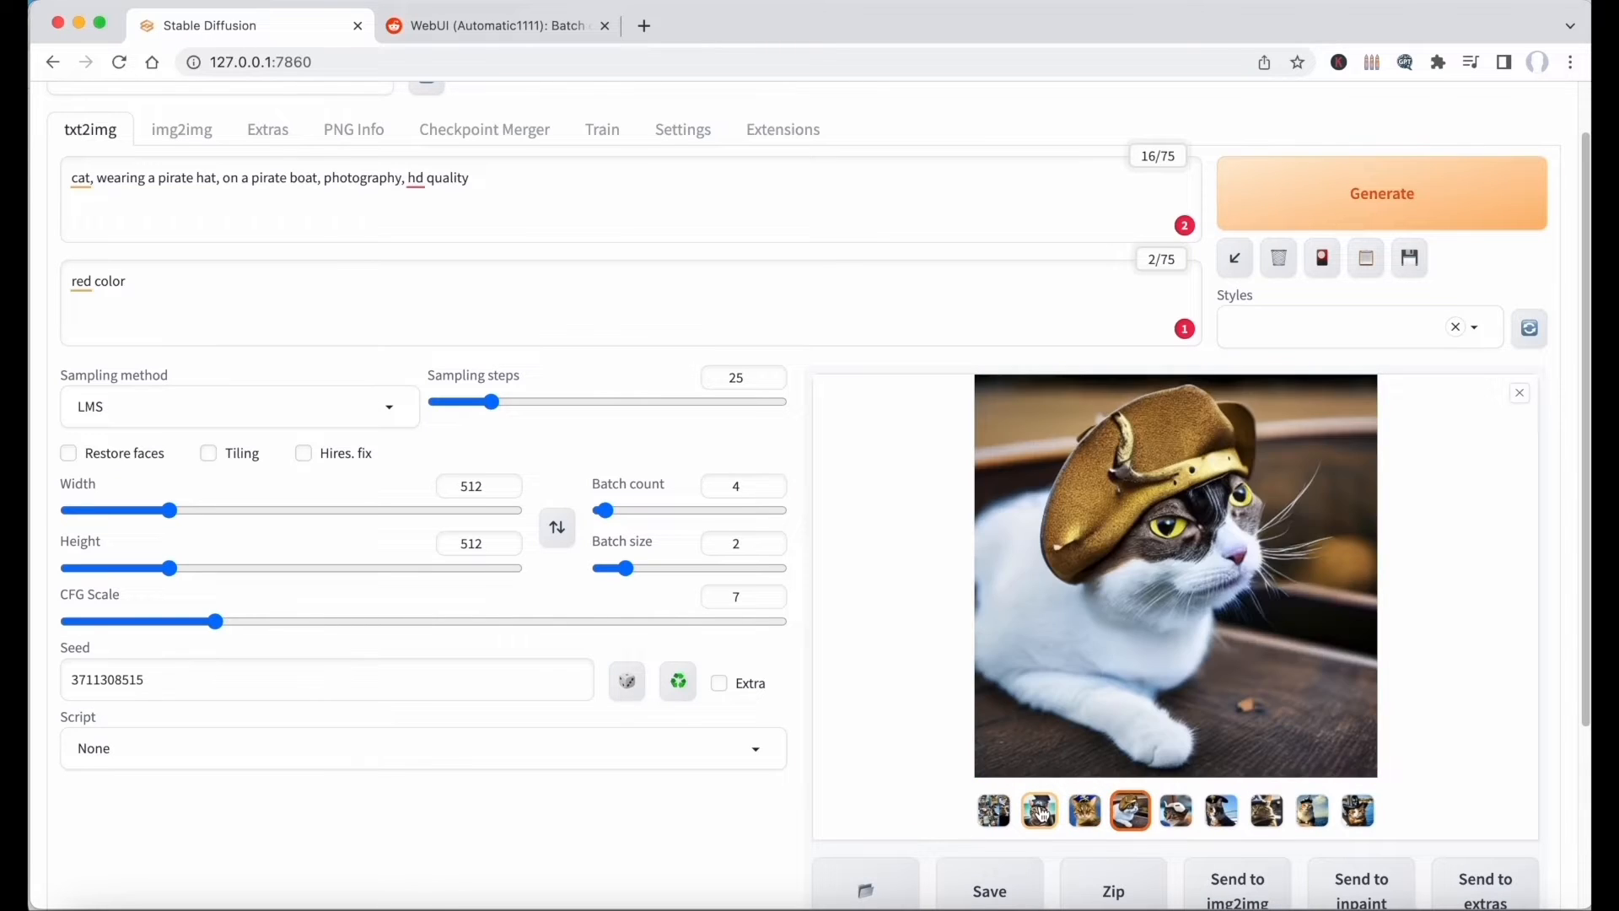
key(Right)
key(Right)
Open the txt2img-images output folder and browse the saved images in its 2023-05-08 subfolder.
scroll(928, 812, down, 2)
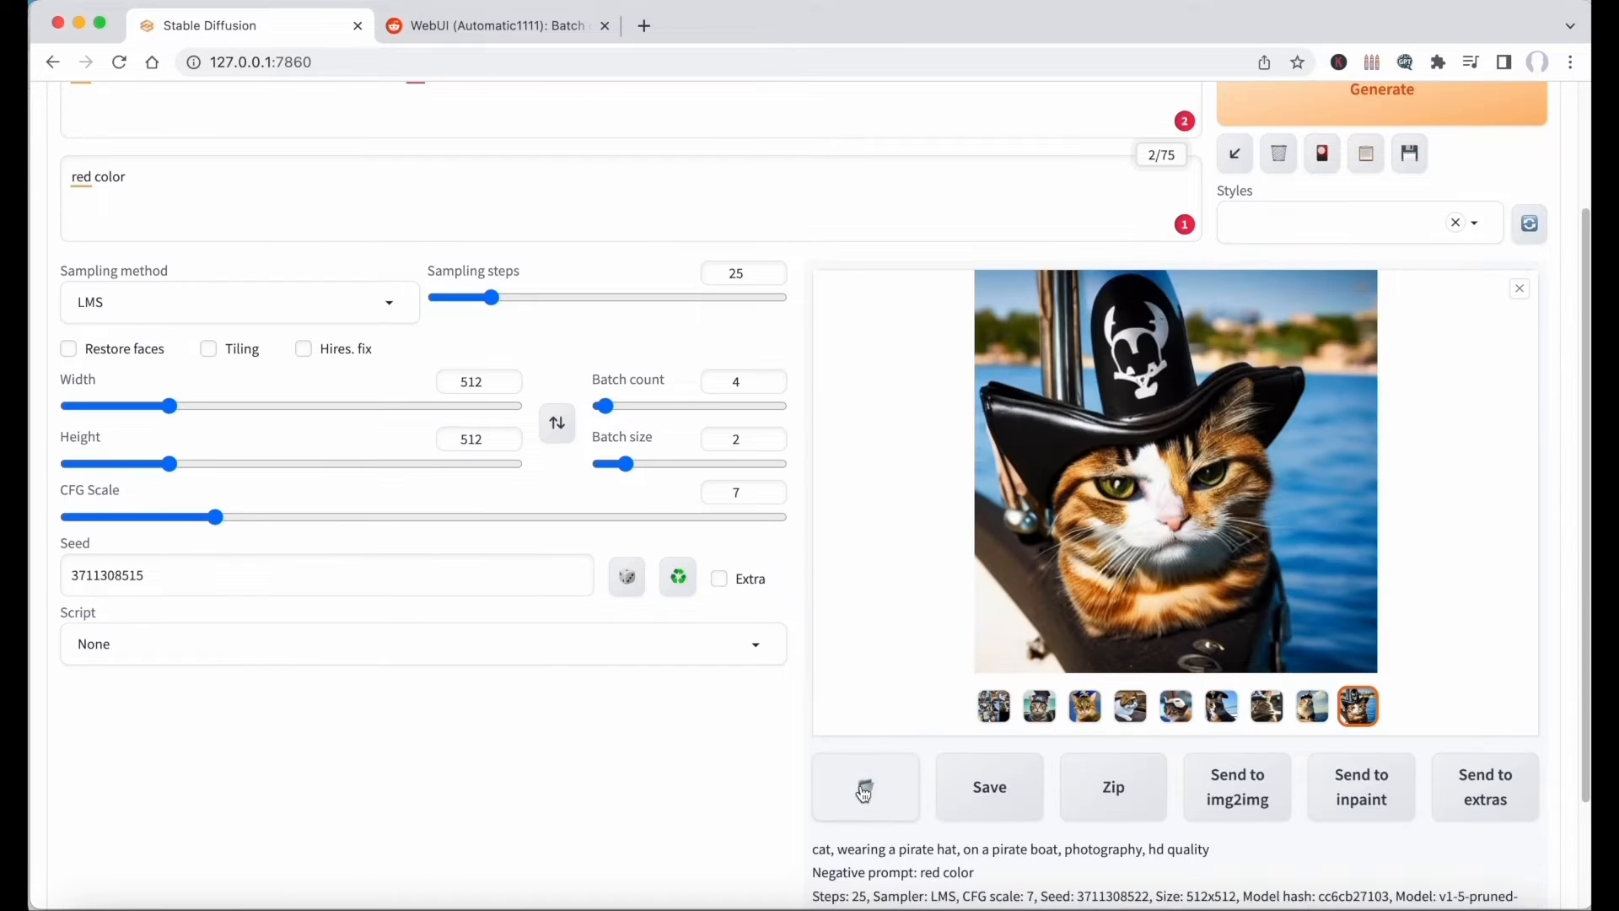
click(863, 789)
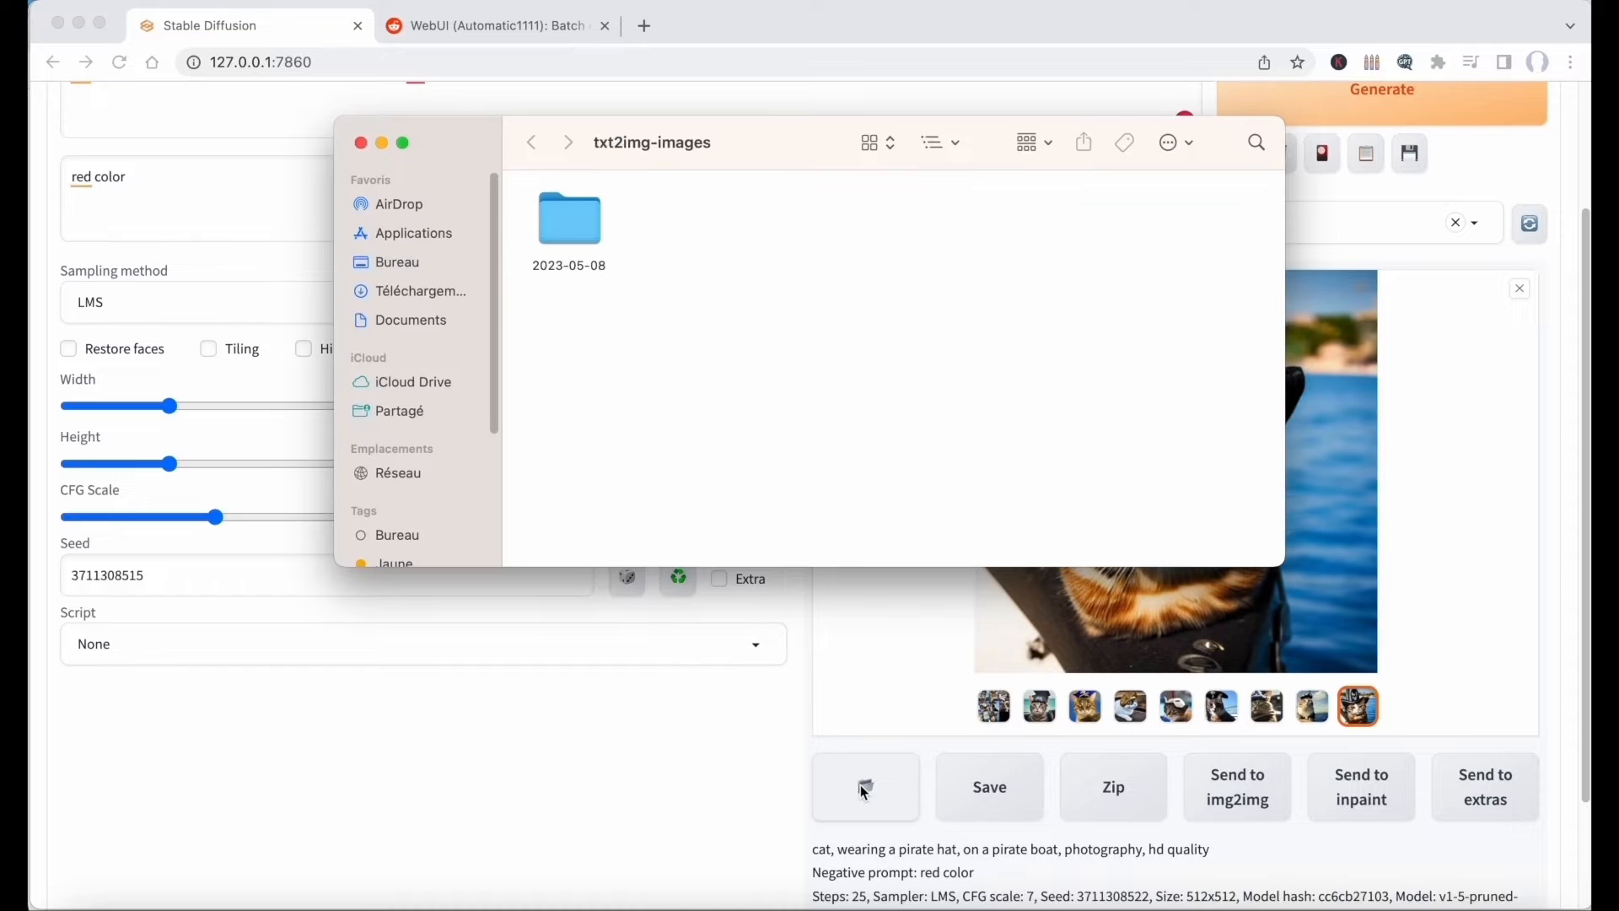
click(581, 235)
double_click(581, 235)
scroll(712, 343, down, 3)
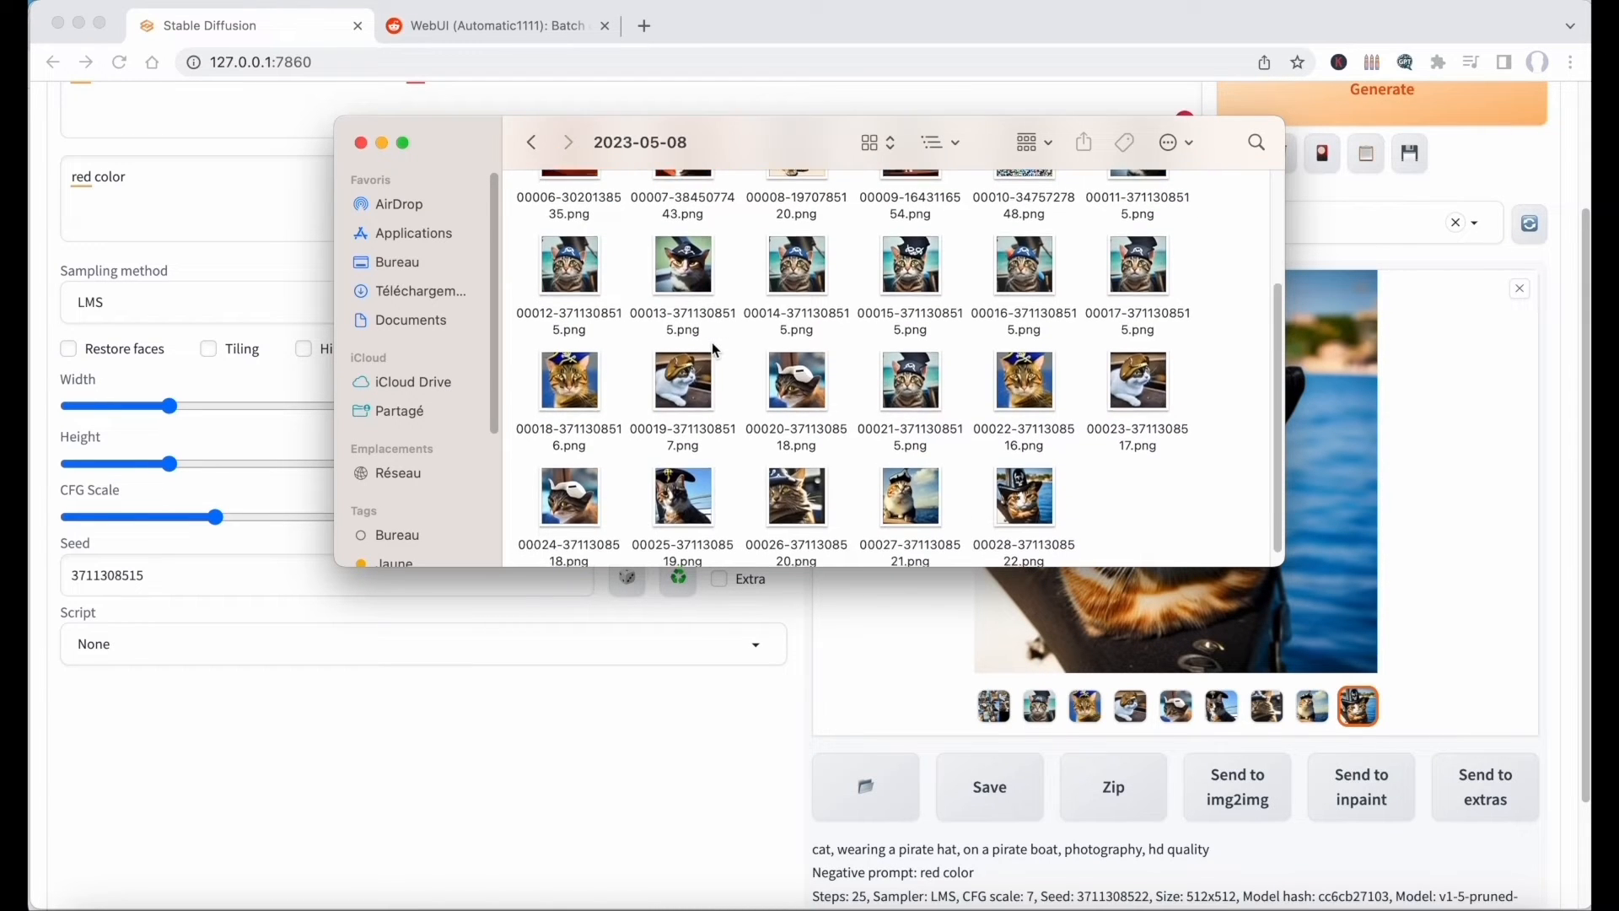
Return the batch count and batch size to 1 and generate a single image.
scroll(712, 342, up, 2)
scroll(712, 343, down, 3)
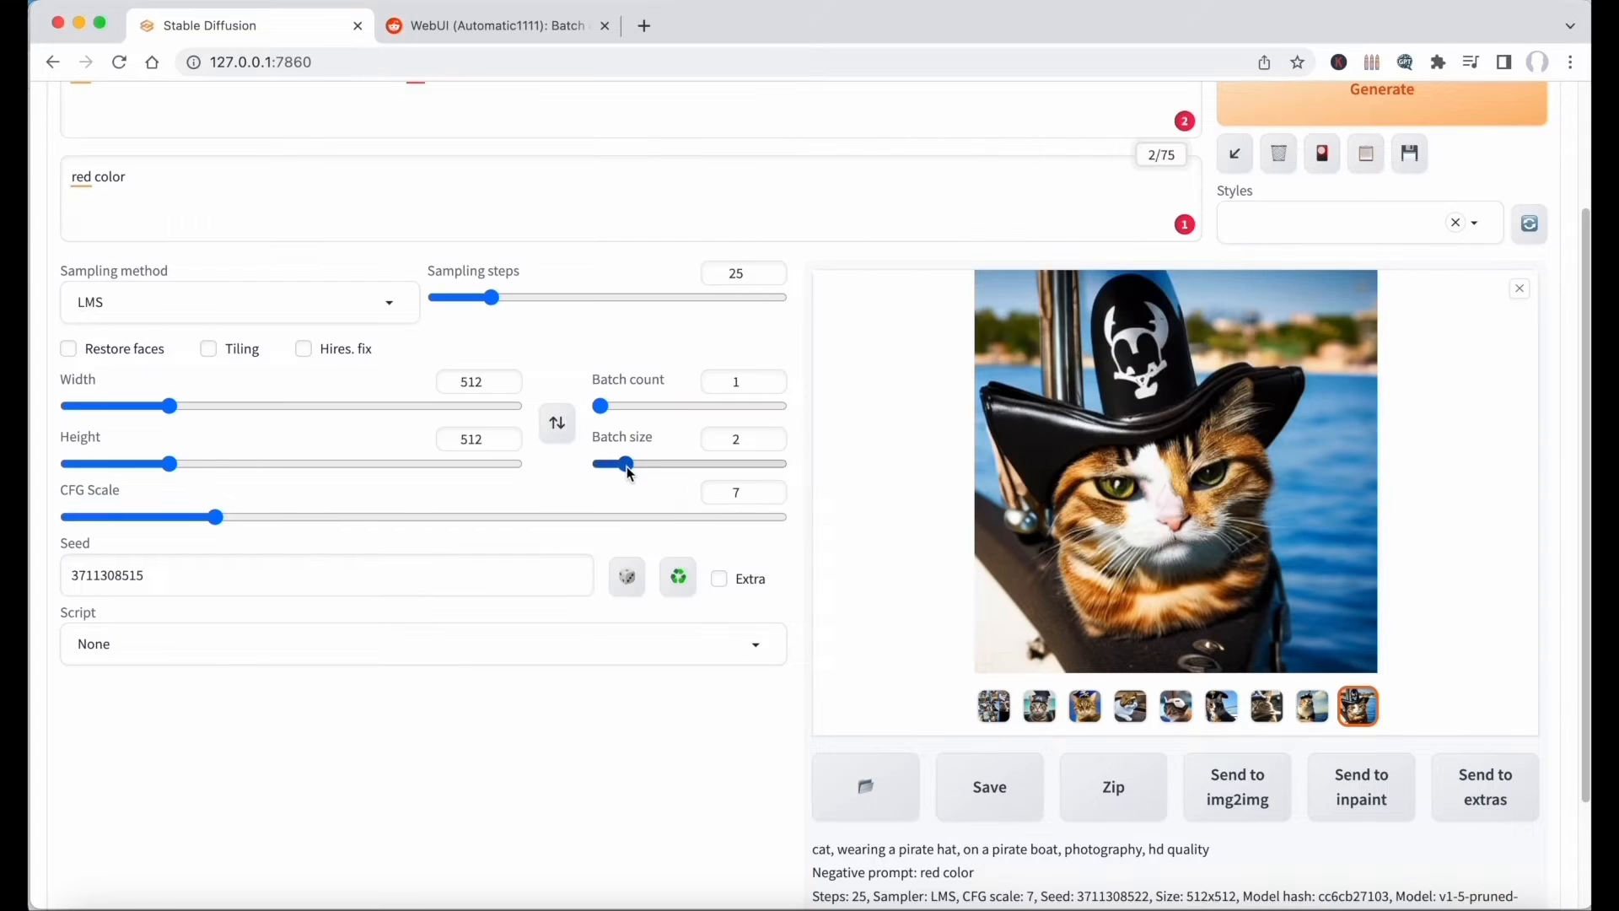
drag(625, 465, 589, 469)
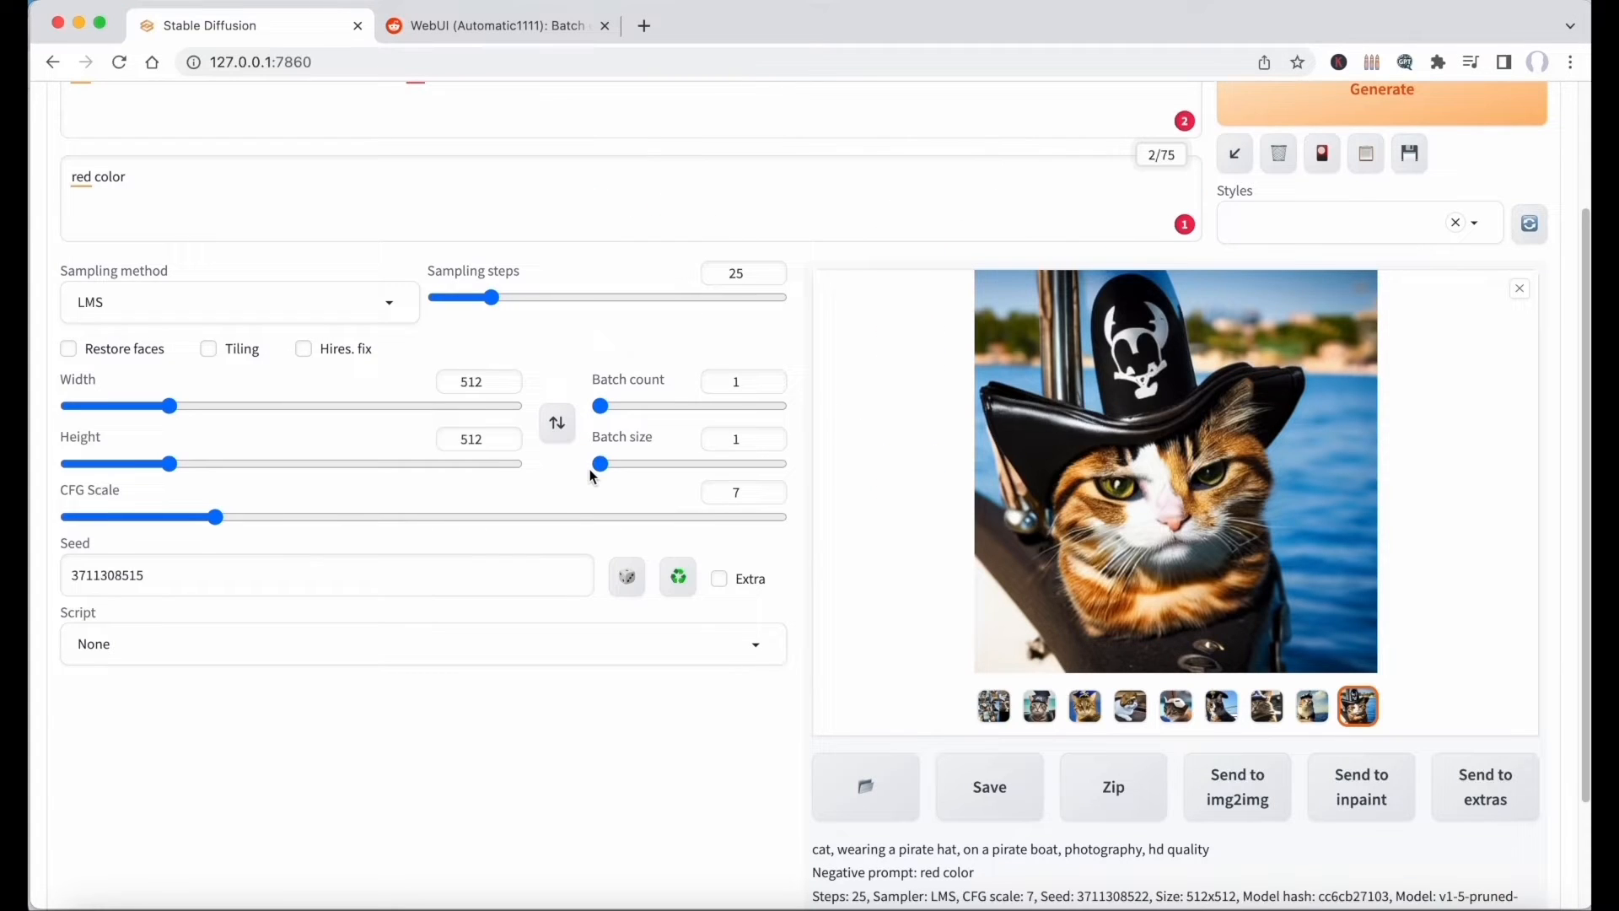
click(1296, 110)
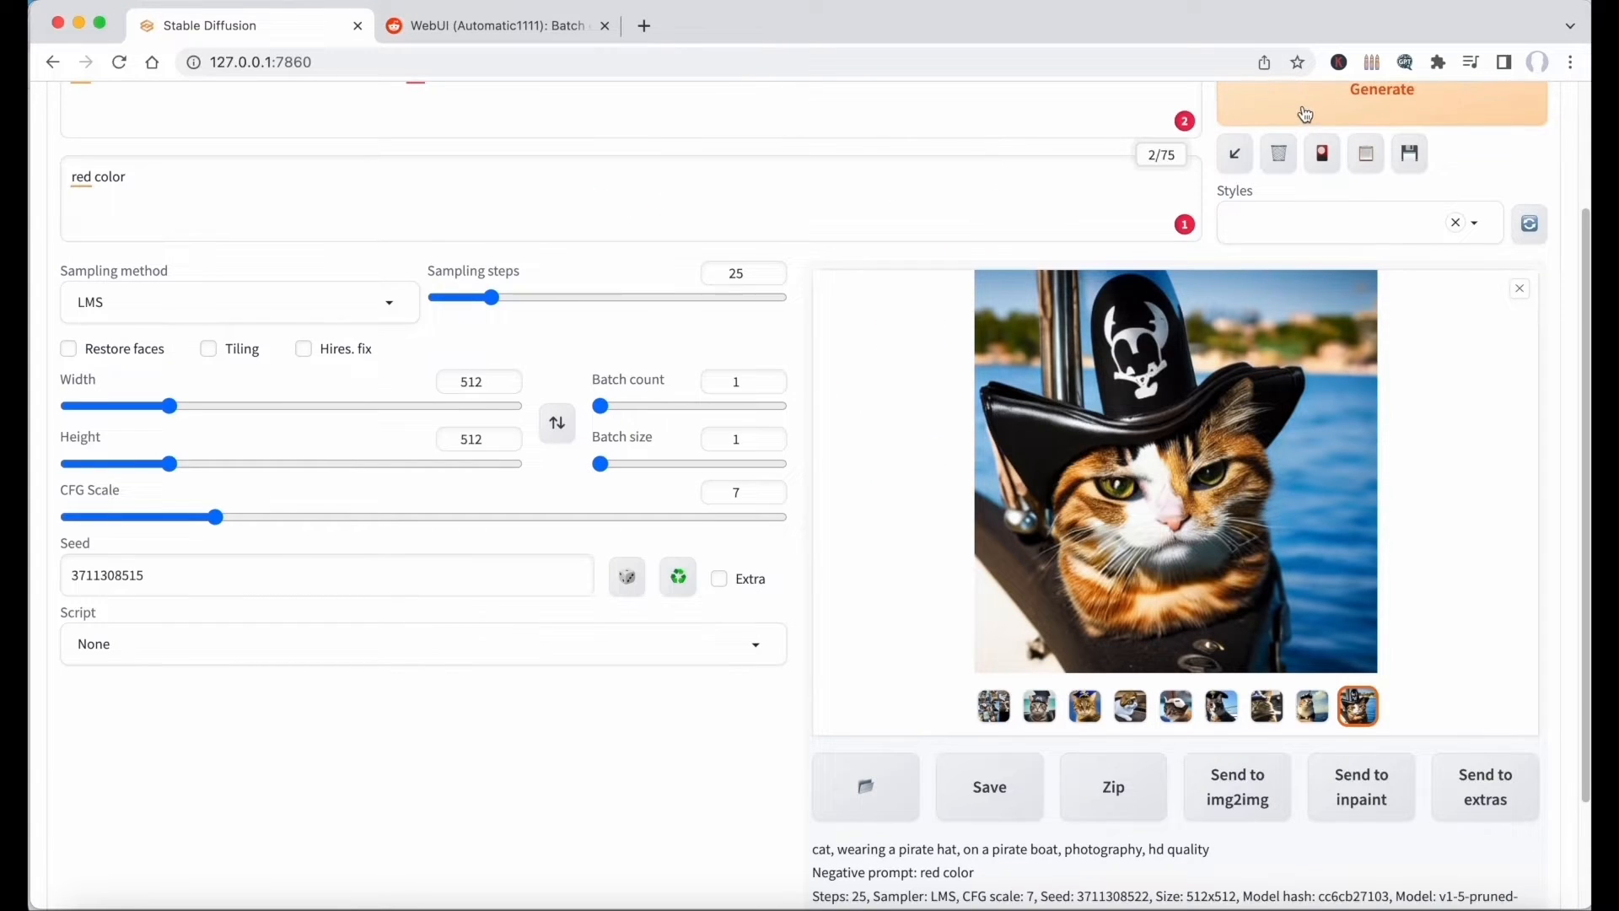
Close the Reddit tab about the batch settings.
click(605, 26)
scroll(586, 132, up, 2)
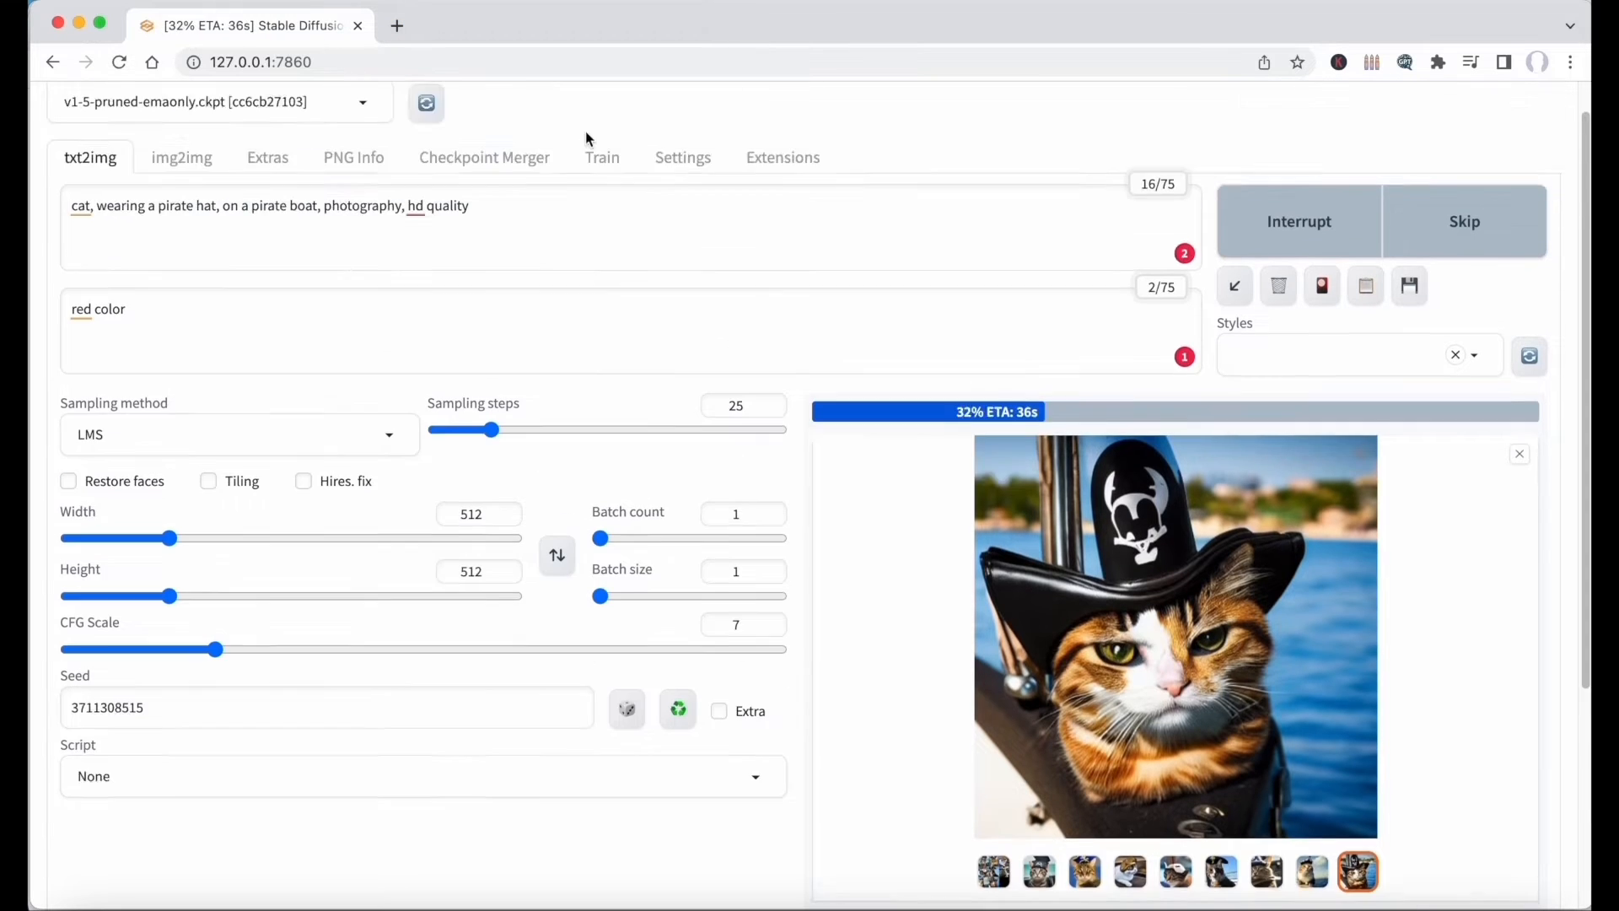
scroll(586, 131, down, 2)
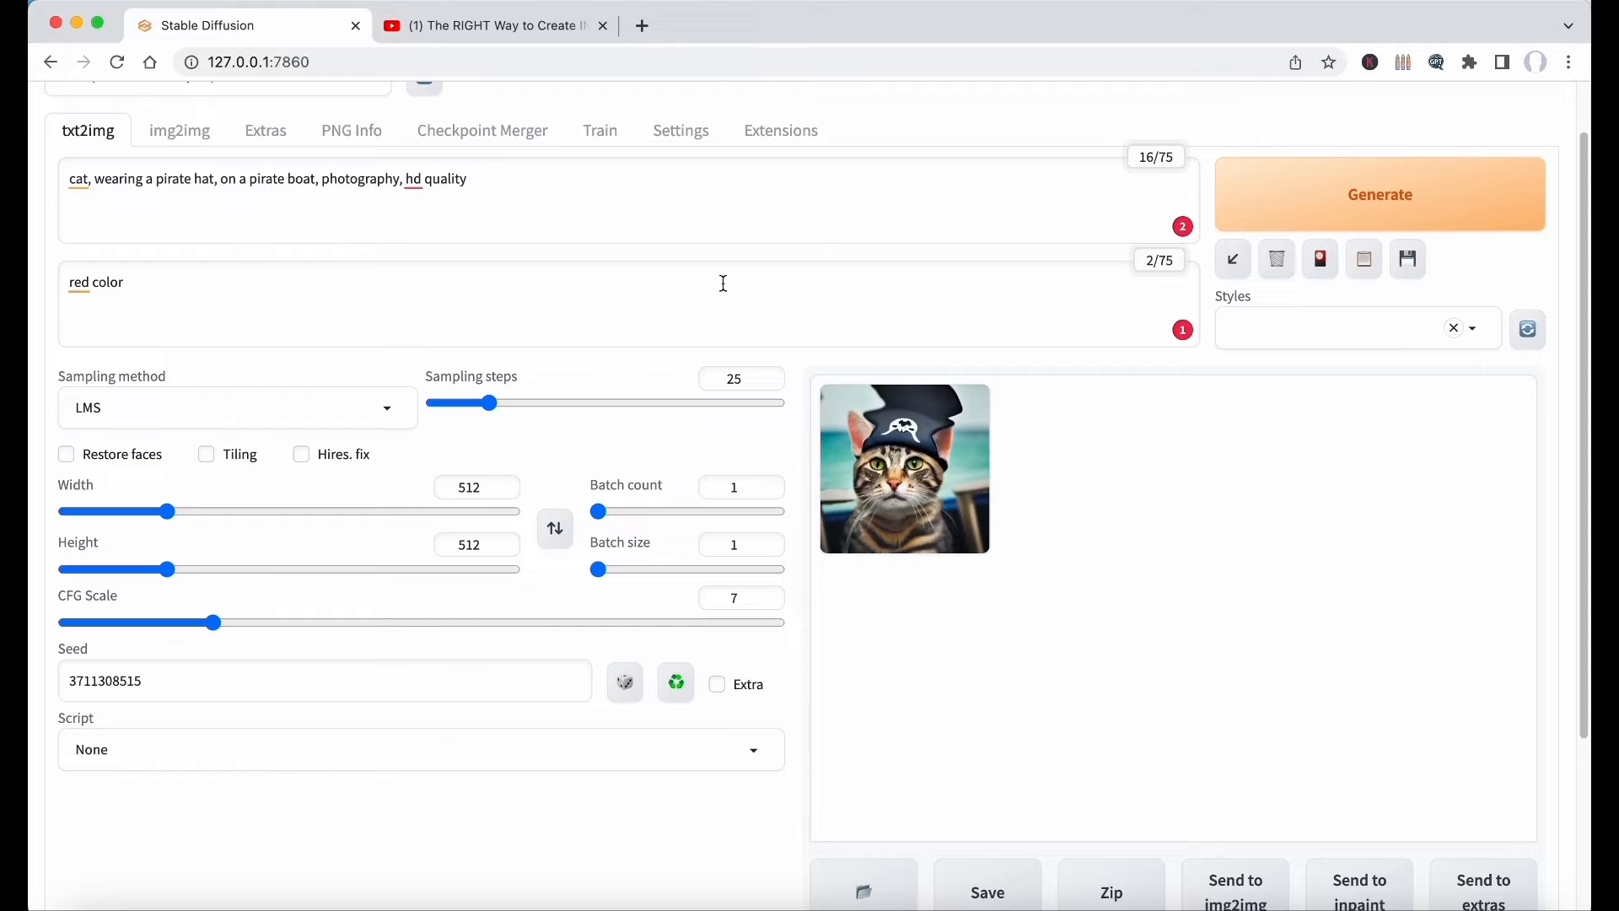
Try the CFG Scale at its maximum and minimum, set it to 21, and generate the image.
mouse_move(85, 609)
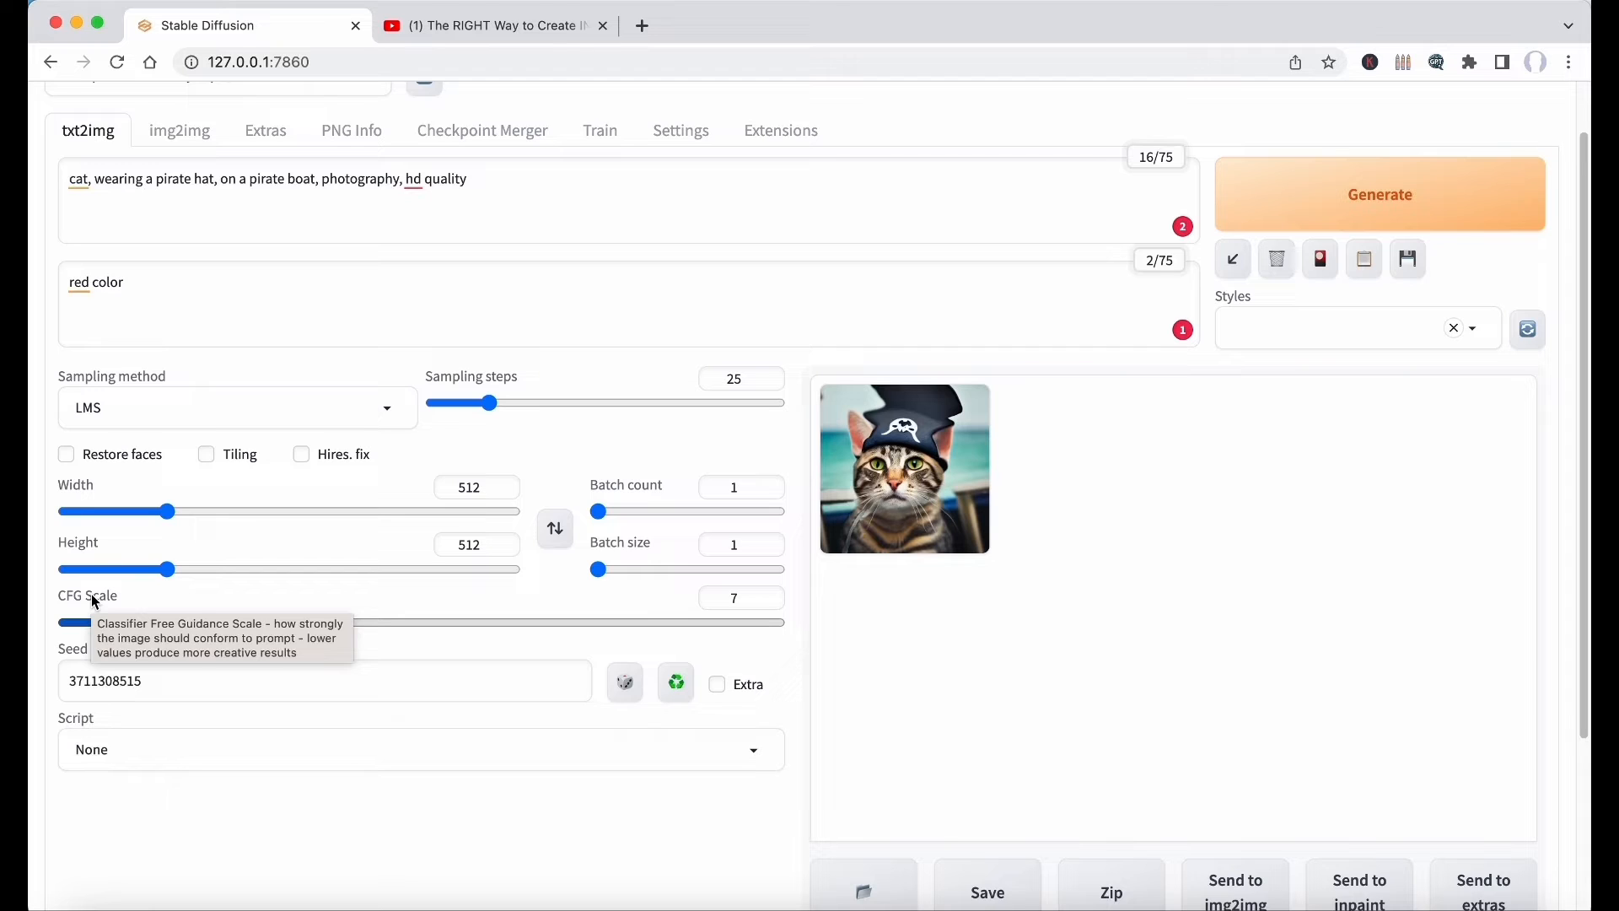
click(777, 624)
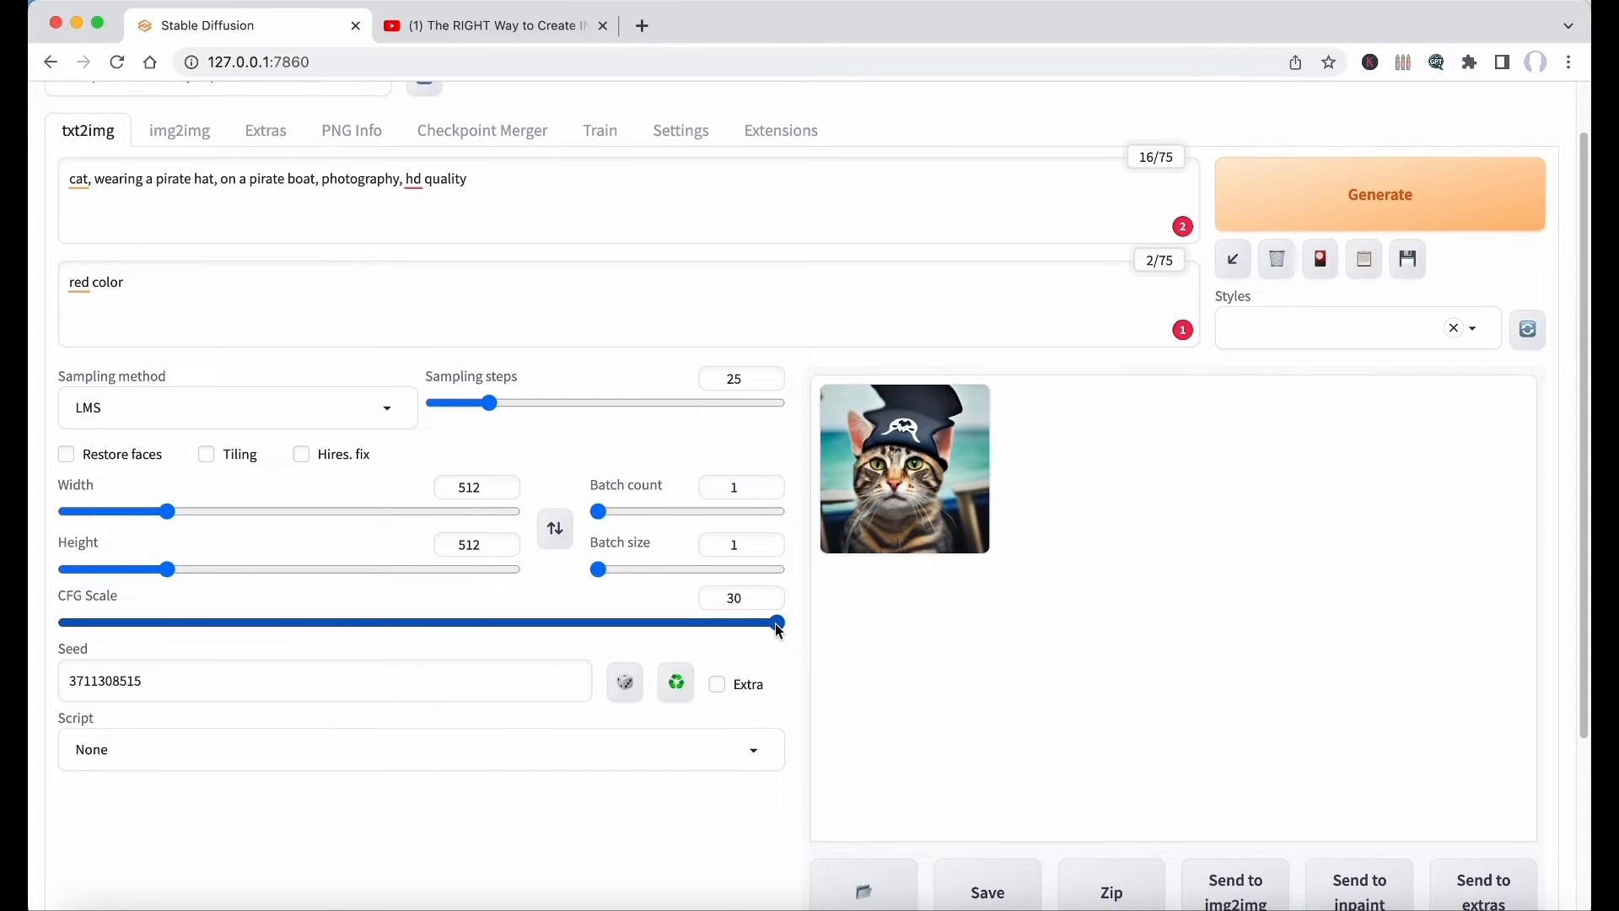
drag(778, 624, 67, 622)
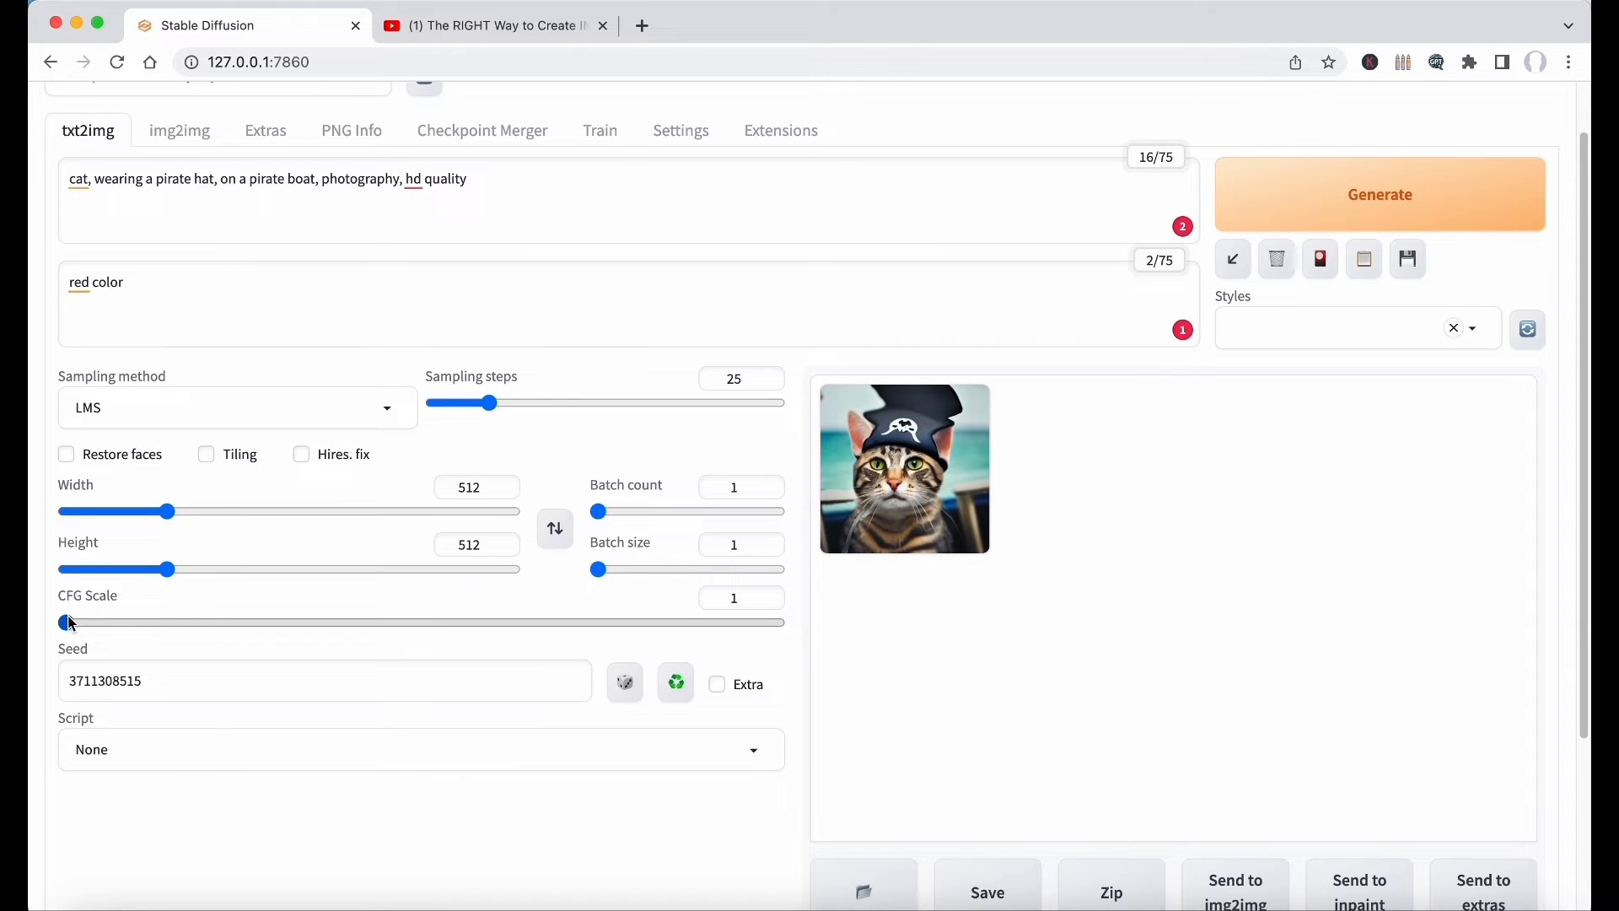
drag(71, 623, 558, 634)
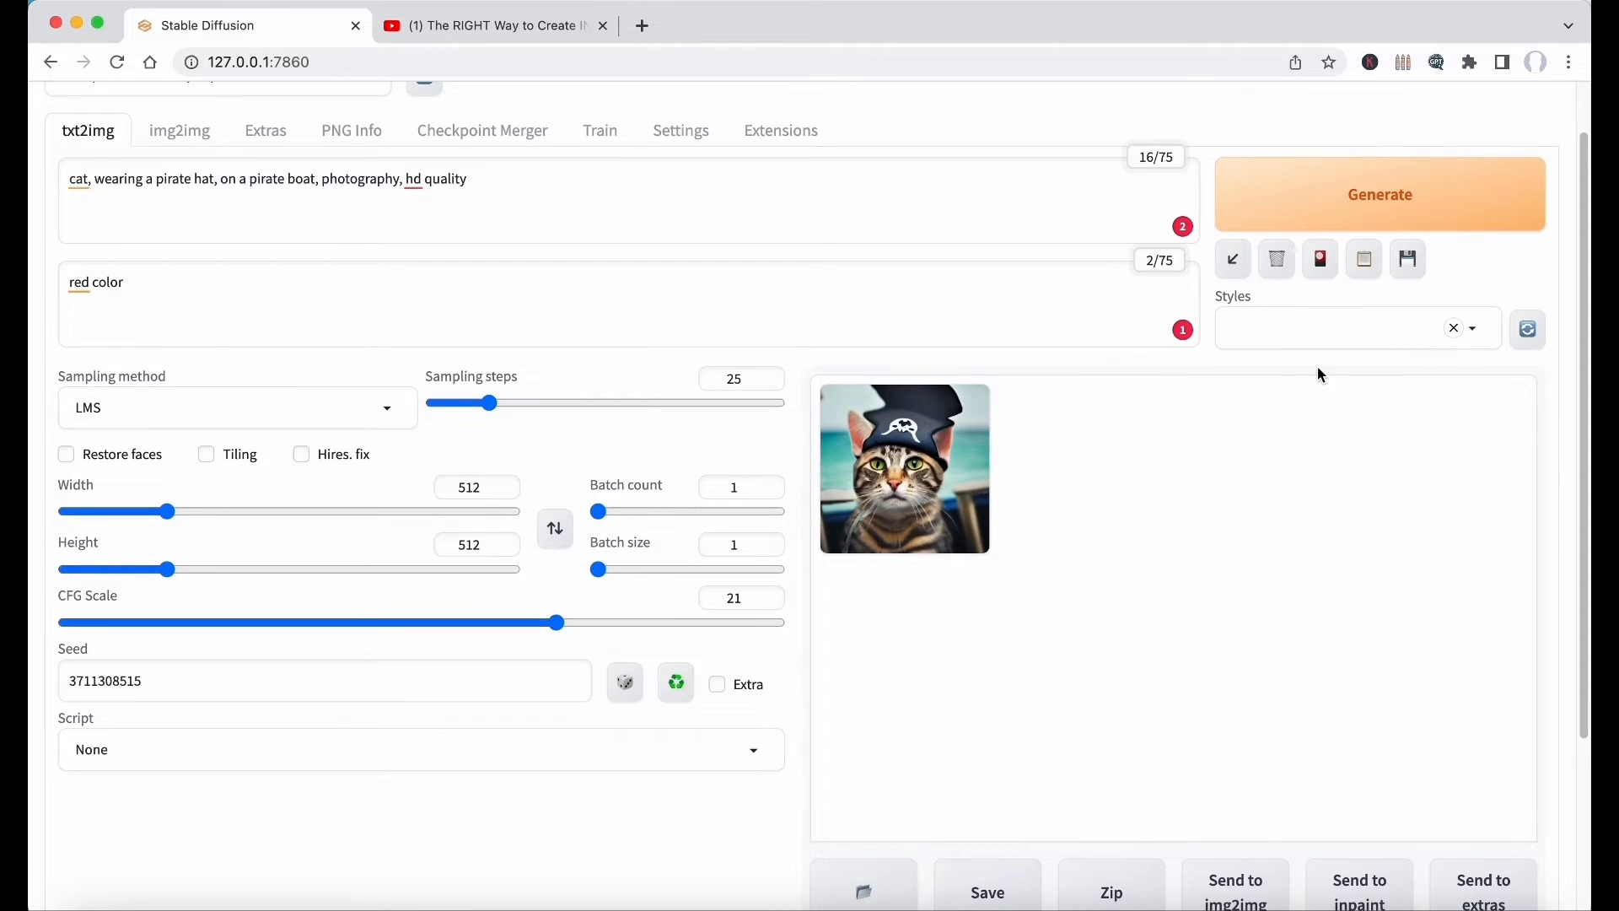
click(1357, 224)
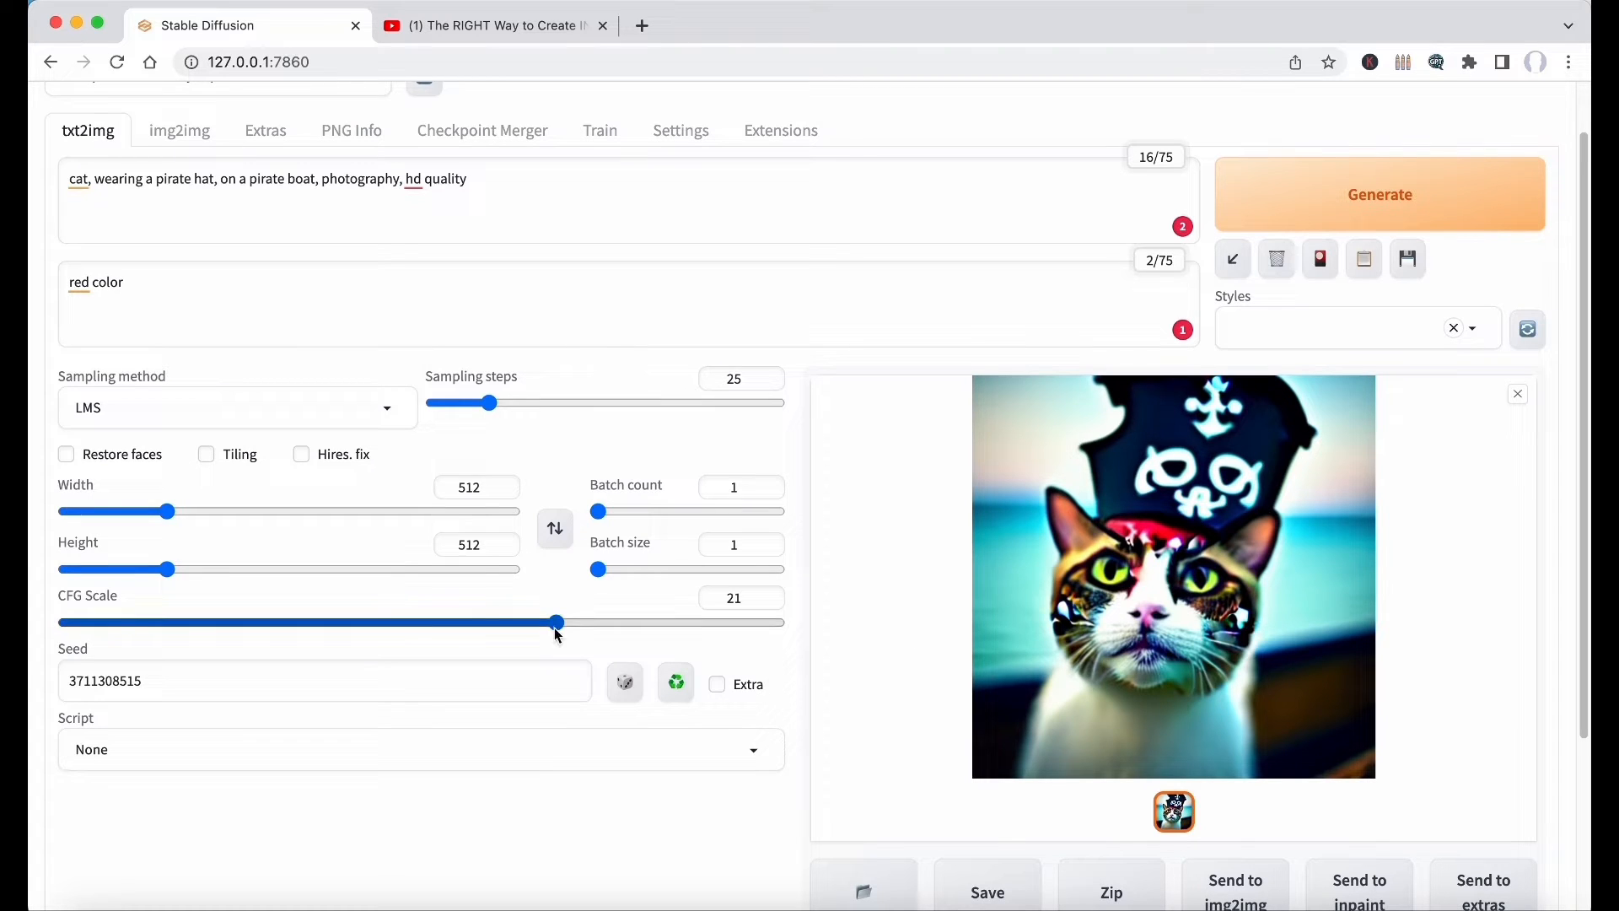
Set the CFG Scale to 1, generate the image, and view the result enlarged.
drag(557, 624, 64, 624)
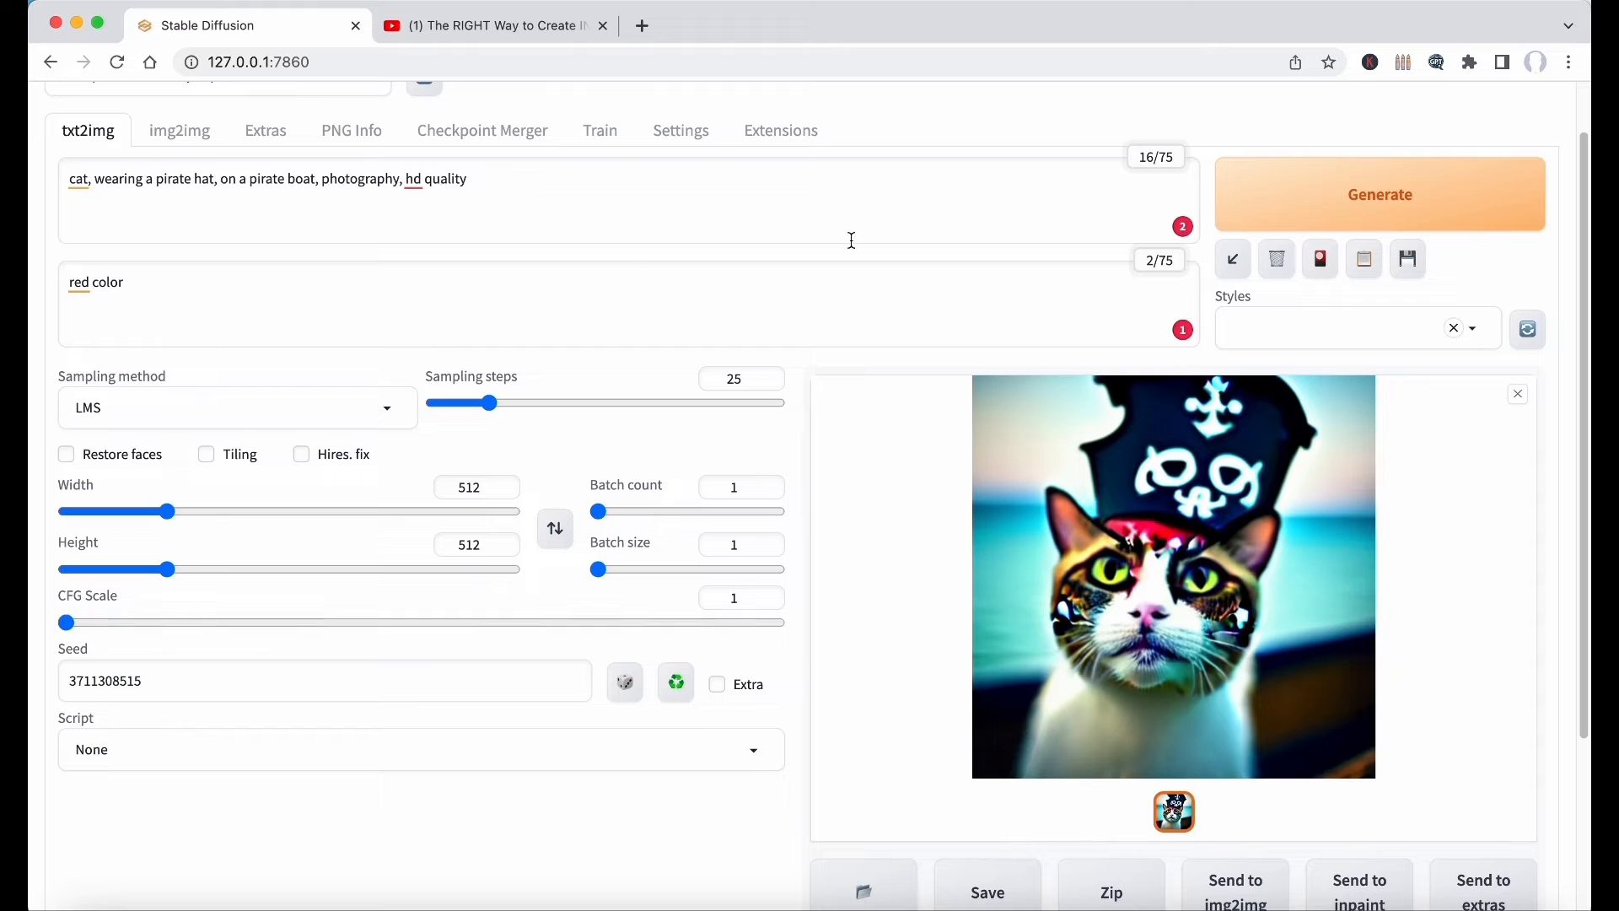
click(1381, 200)
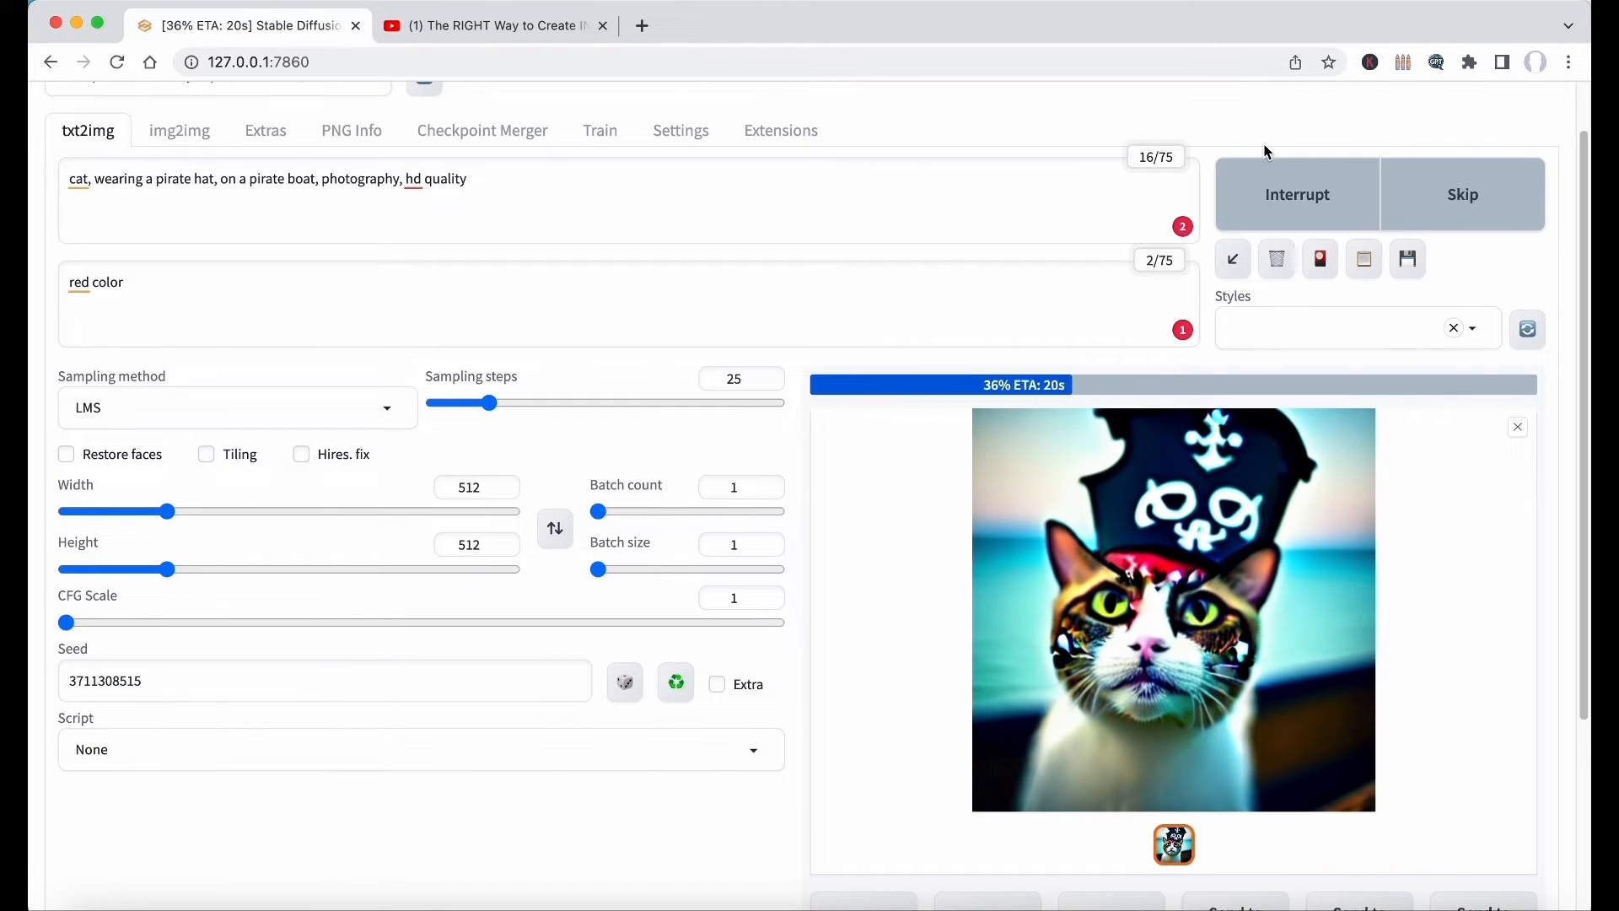
click(1197, 461)
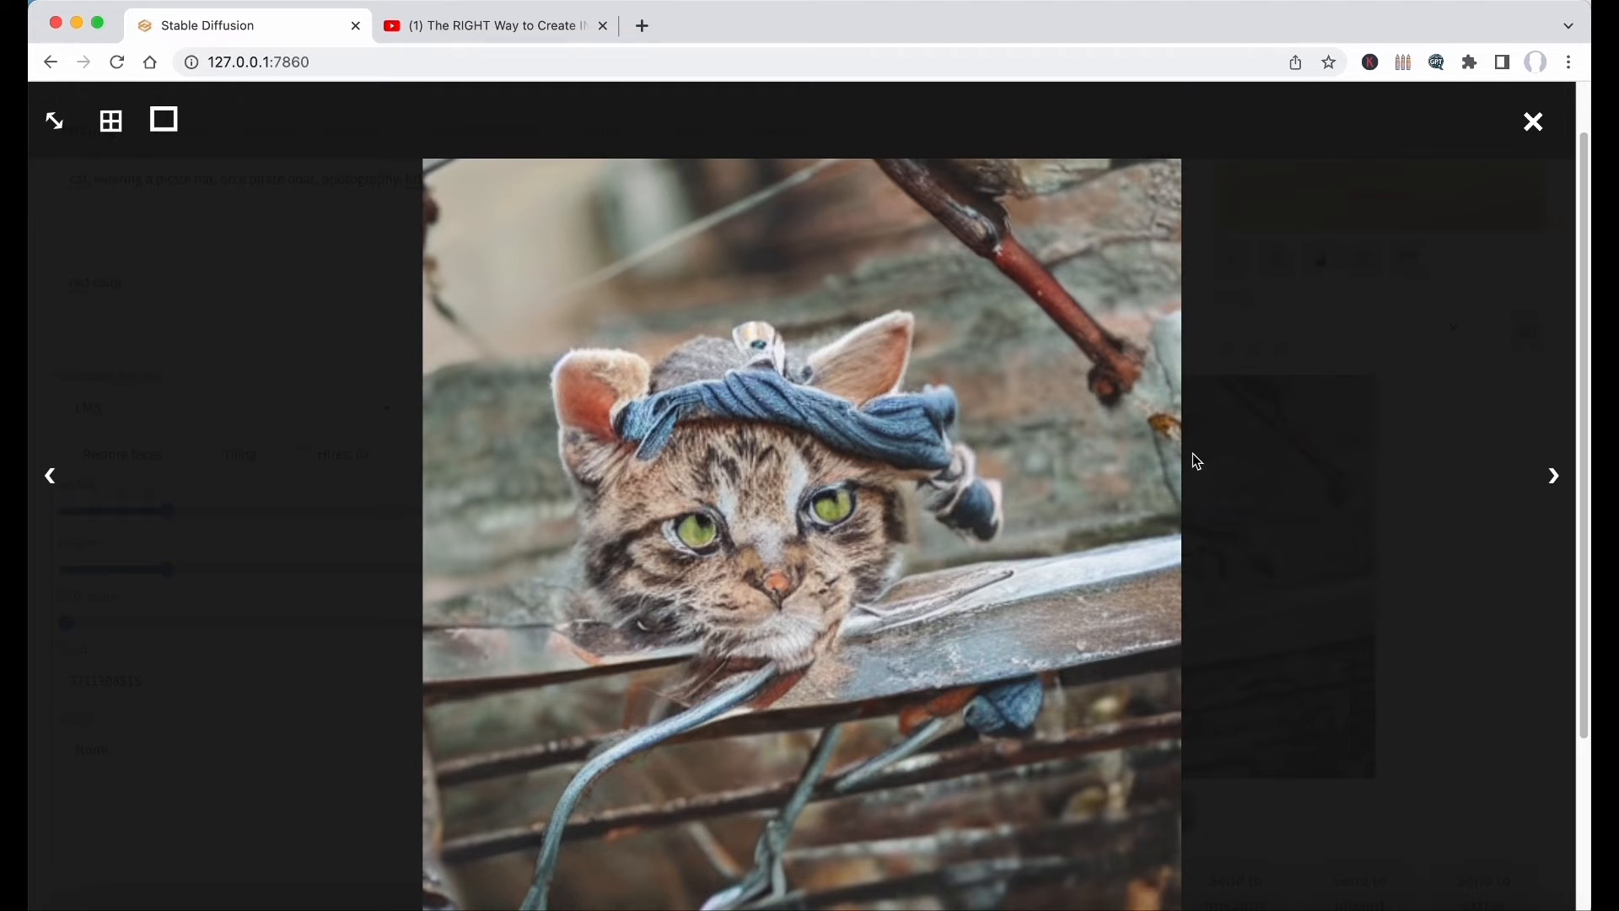
click(1323, 454)
Set the CFG Scale back to 7 and choose the X/Y/Z plot script.
drag(144, 624, 303, 652)
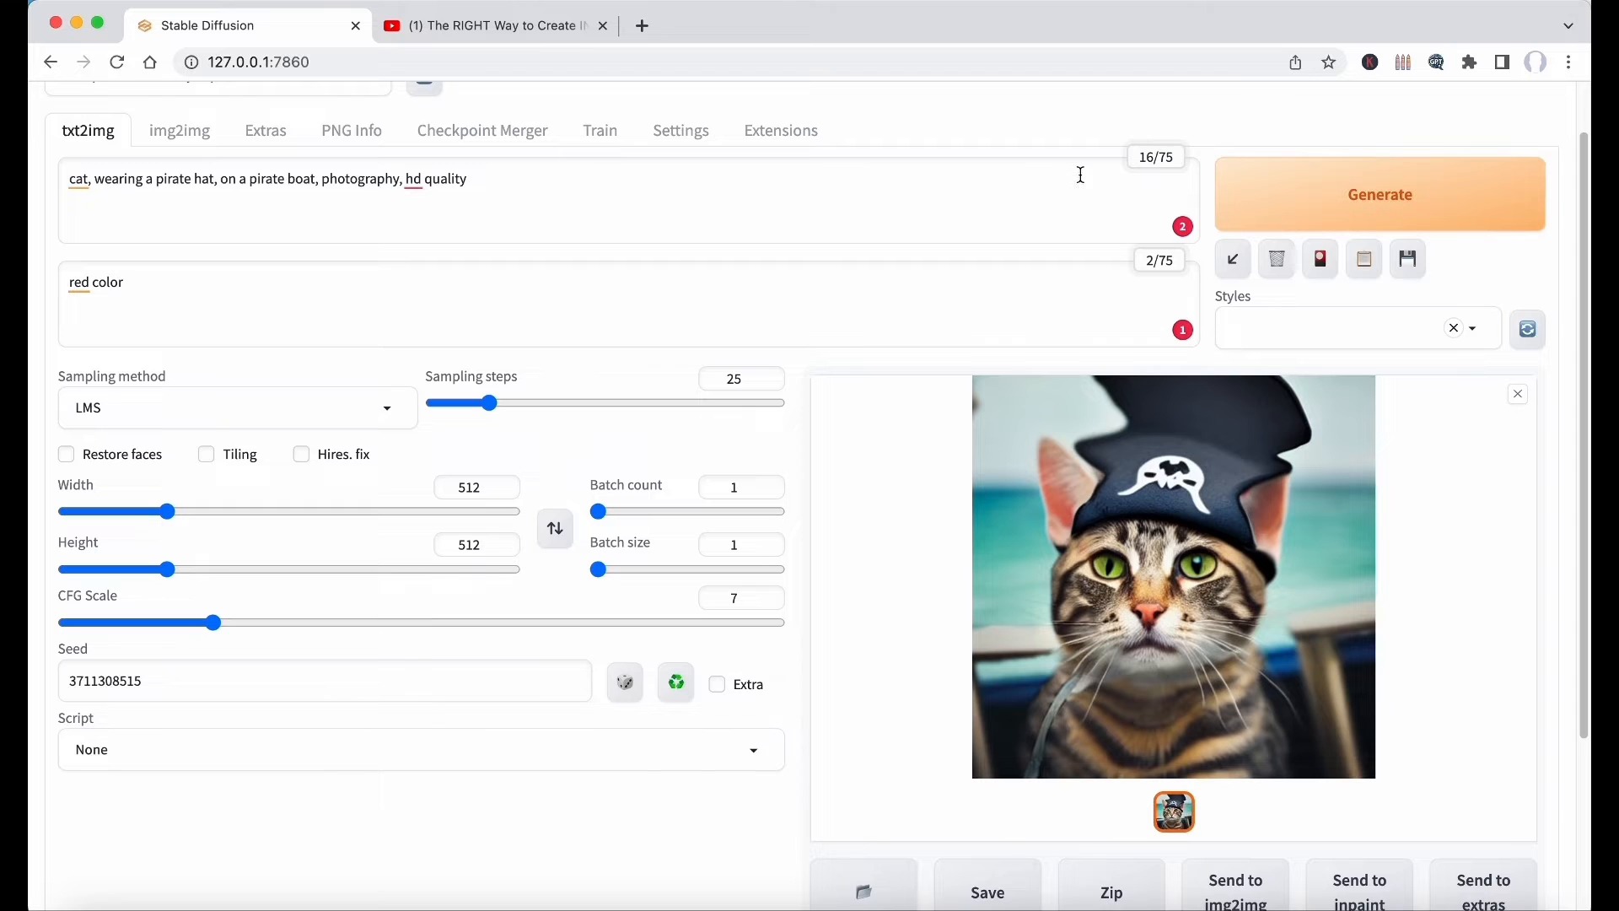
click(474, 752)
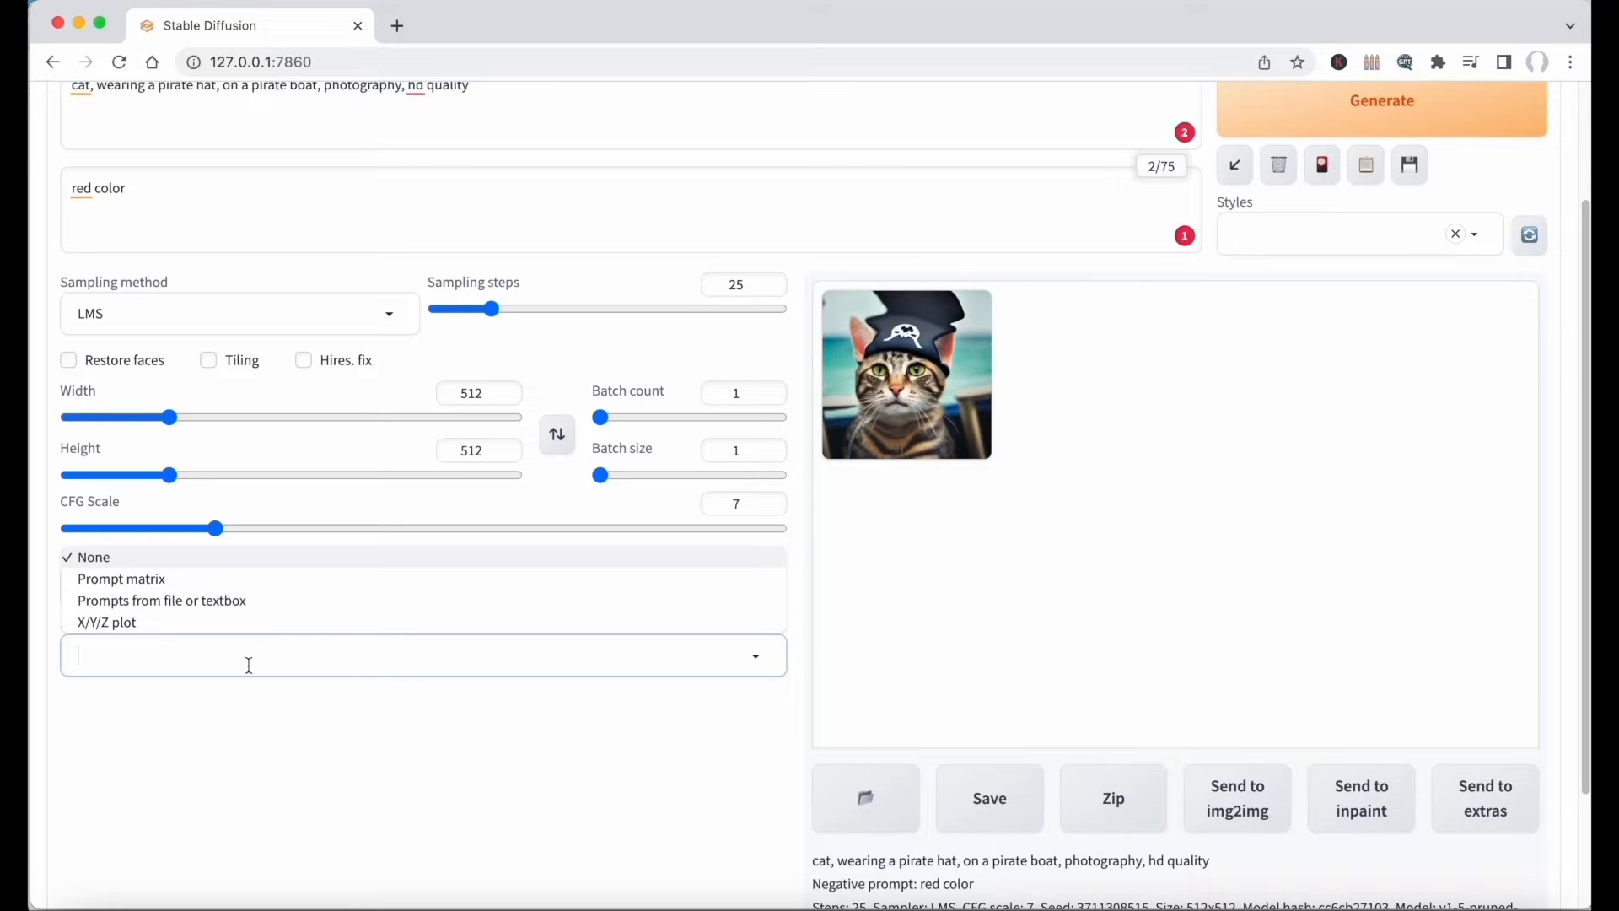
click(166, 624)
scroll(305, 622, down, 2)
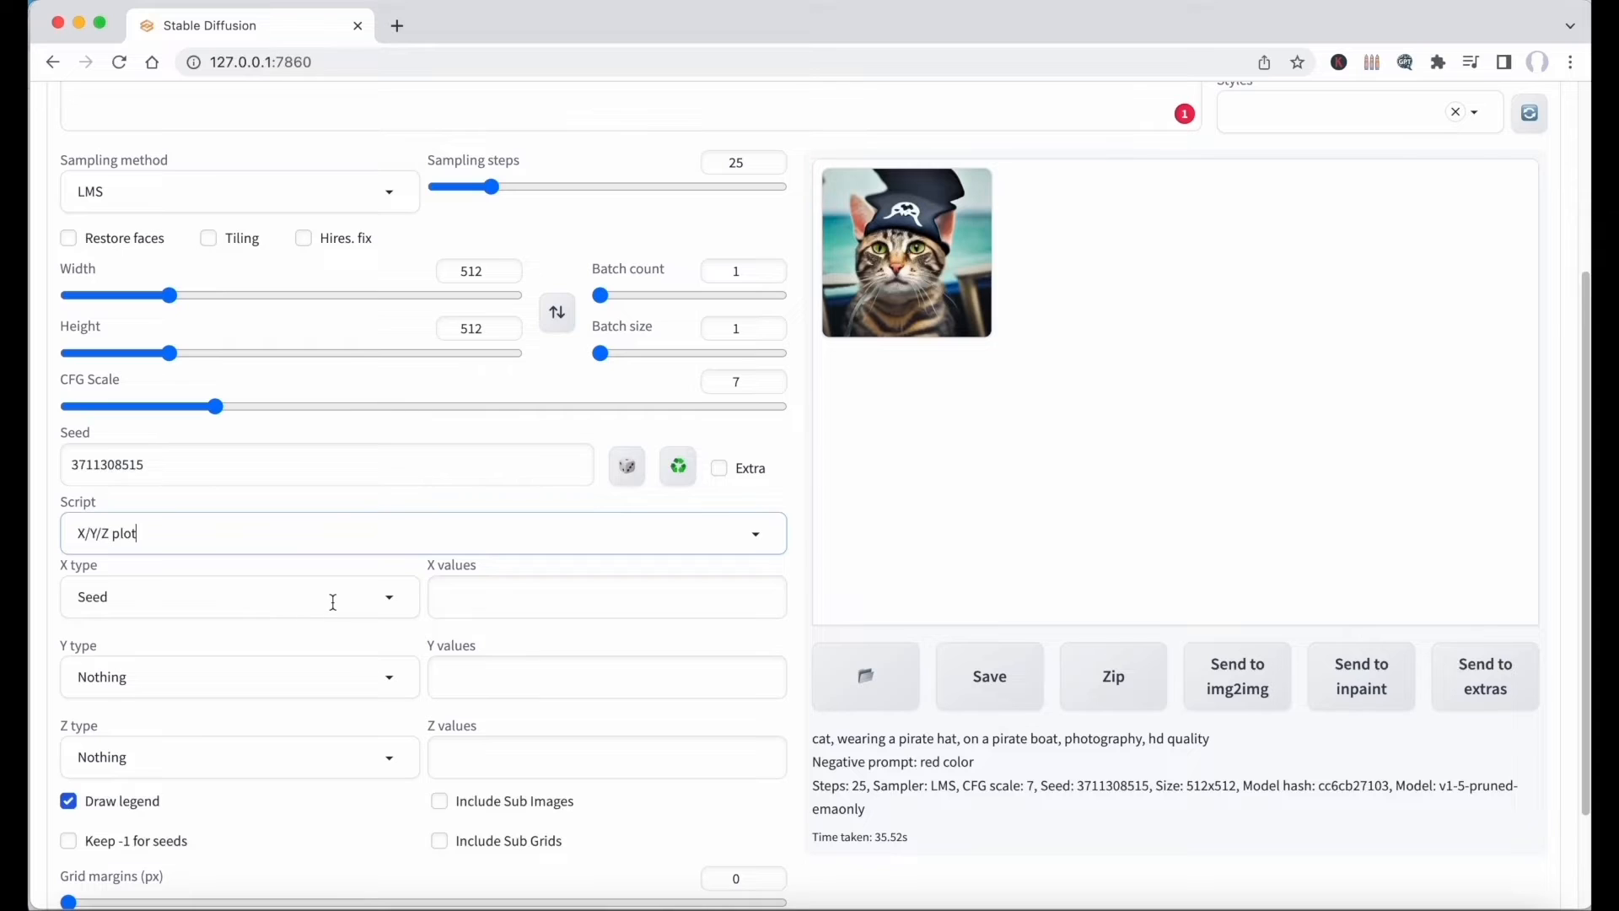
Set the plot's X type to Sampler with Euler a, Euler, LMS, Heun, DPM2 and DPM2 a as X values.
click(386, 604)
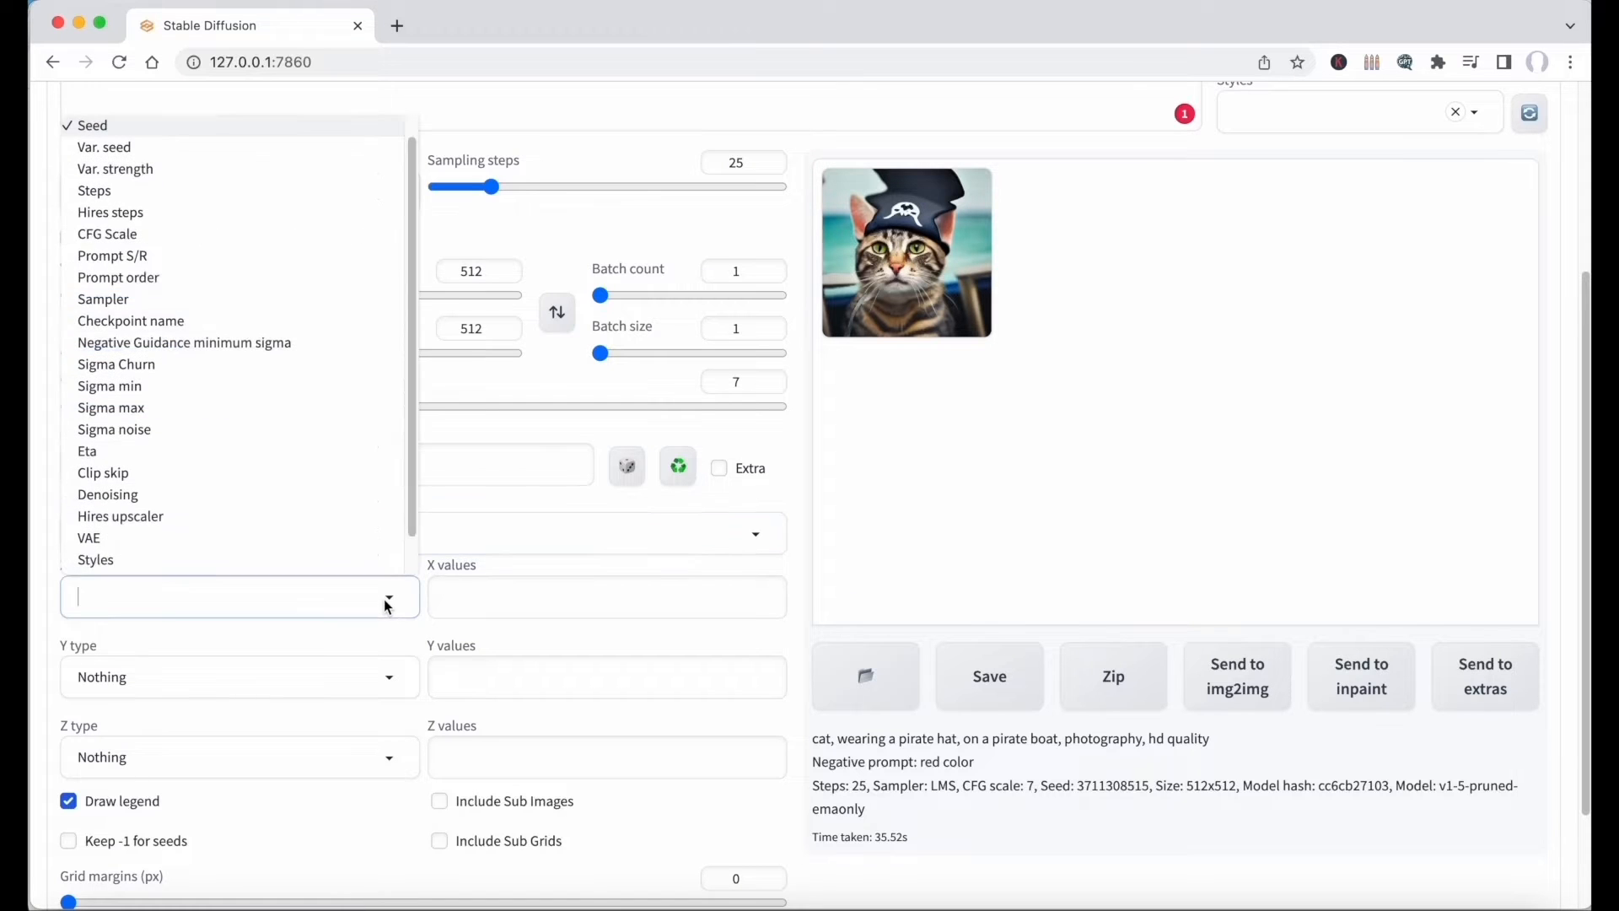
click(235, 301)
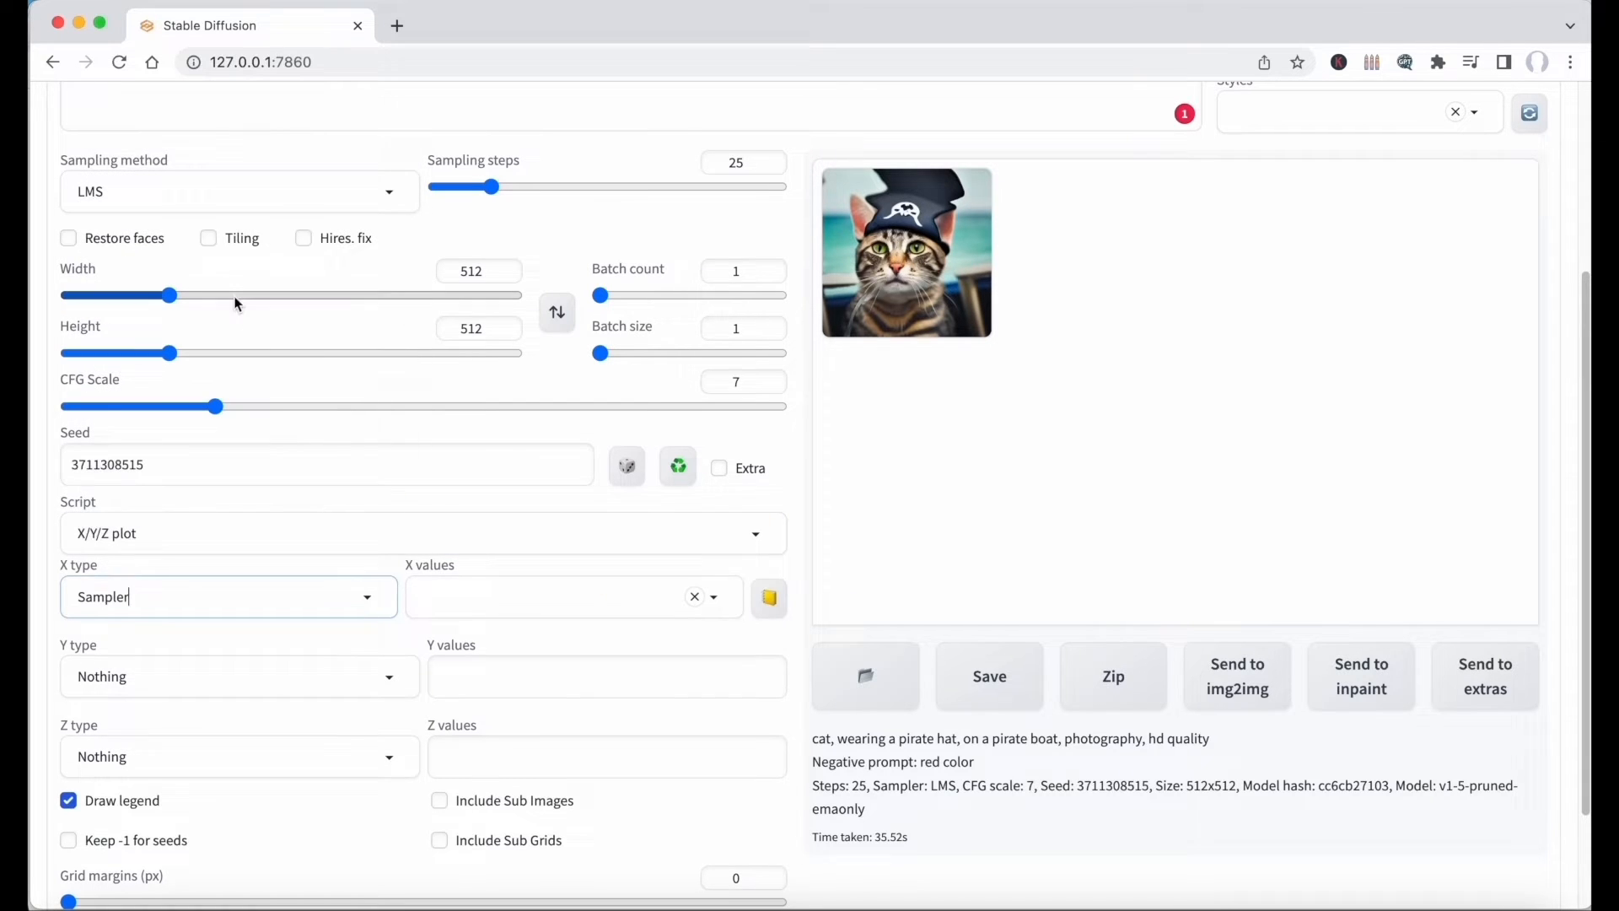
click(460, 602)
click(469, 156)
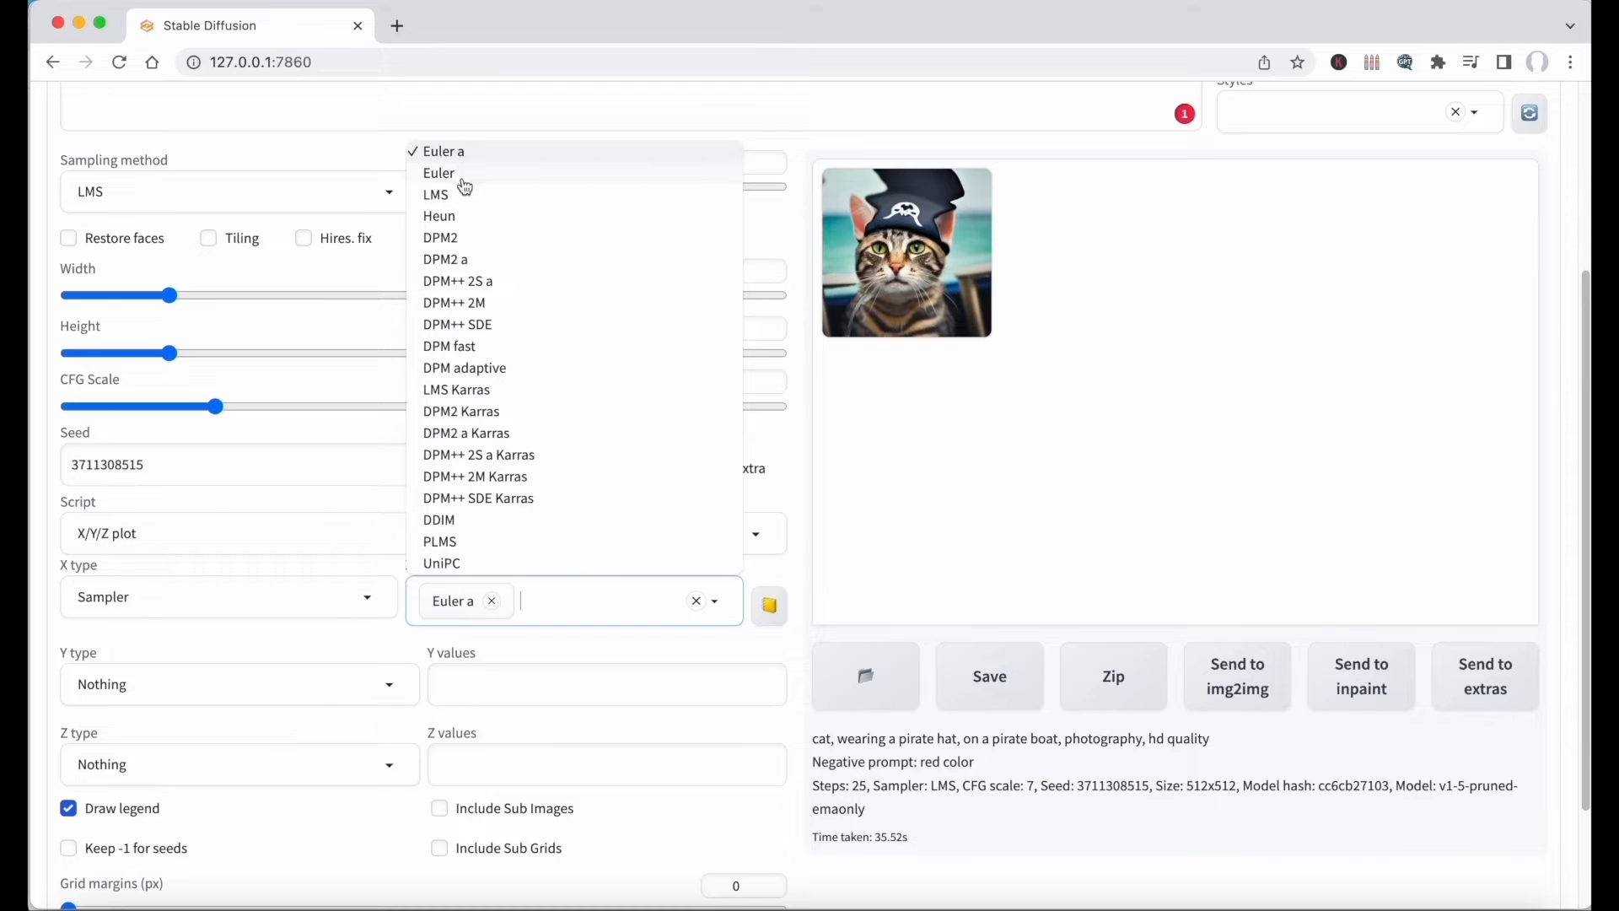
click(463, 173)
click(463, 195)
click(464, 217)
click(465, 238)
click(466, 259)
click(892, 556)
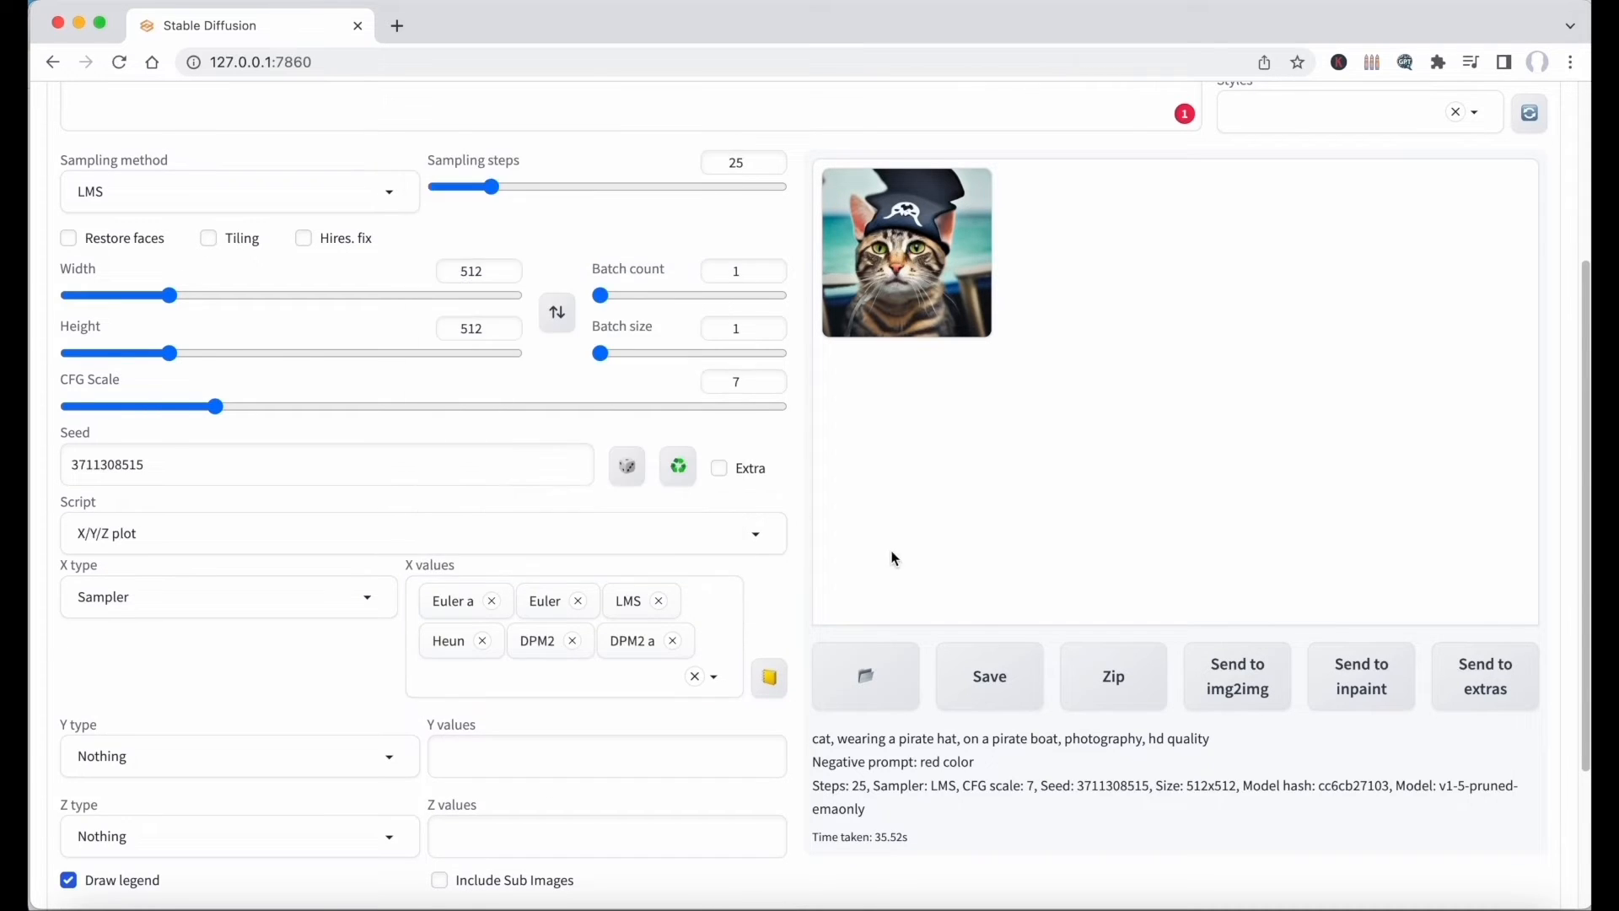
Add LMS Karras to the plot's X values and generate the sampler comparison grid.
scroll(784, 509, up, 3)
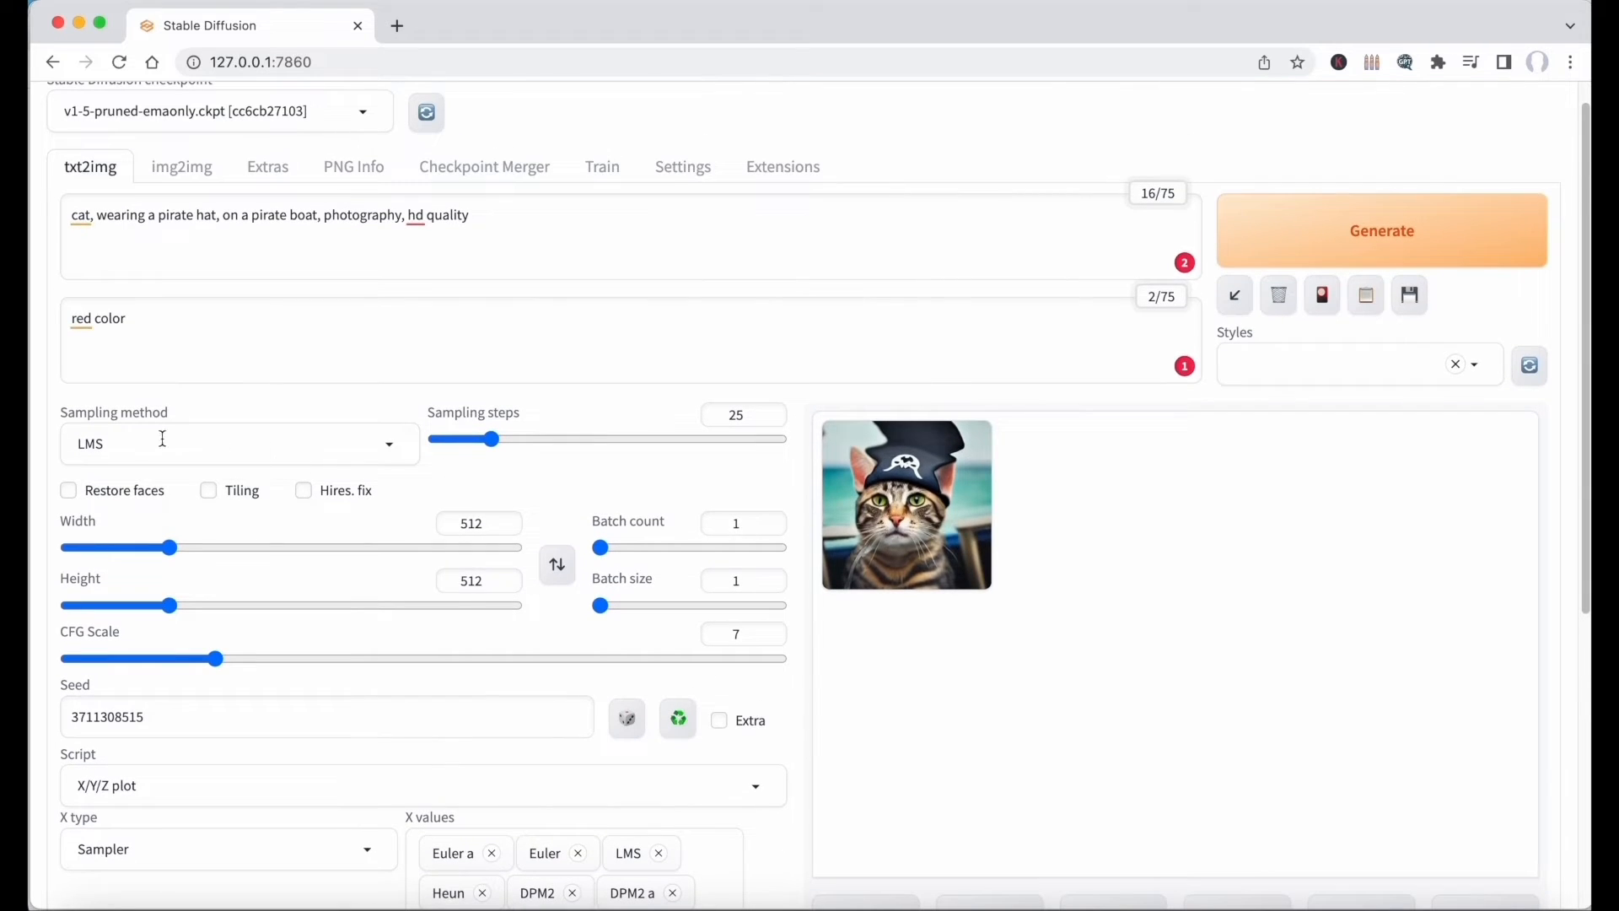
click(353, 445)
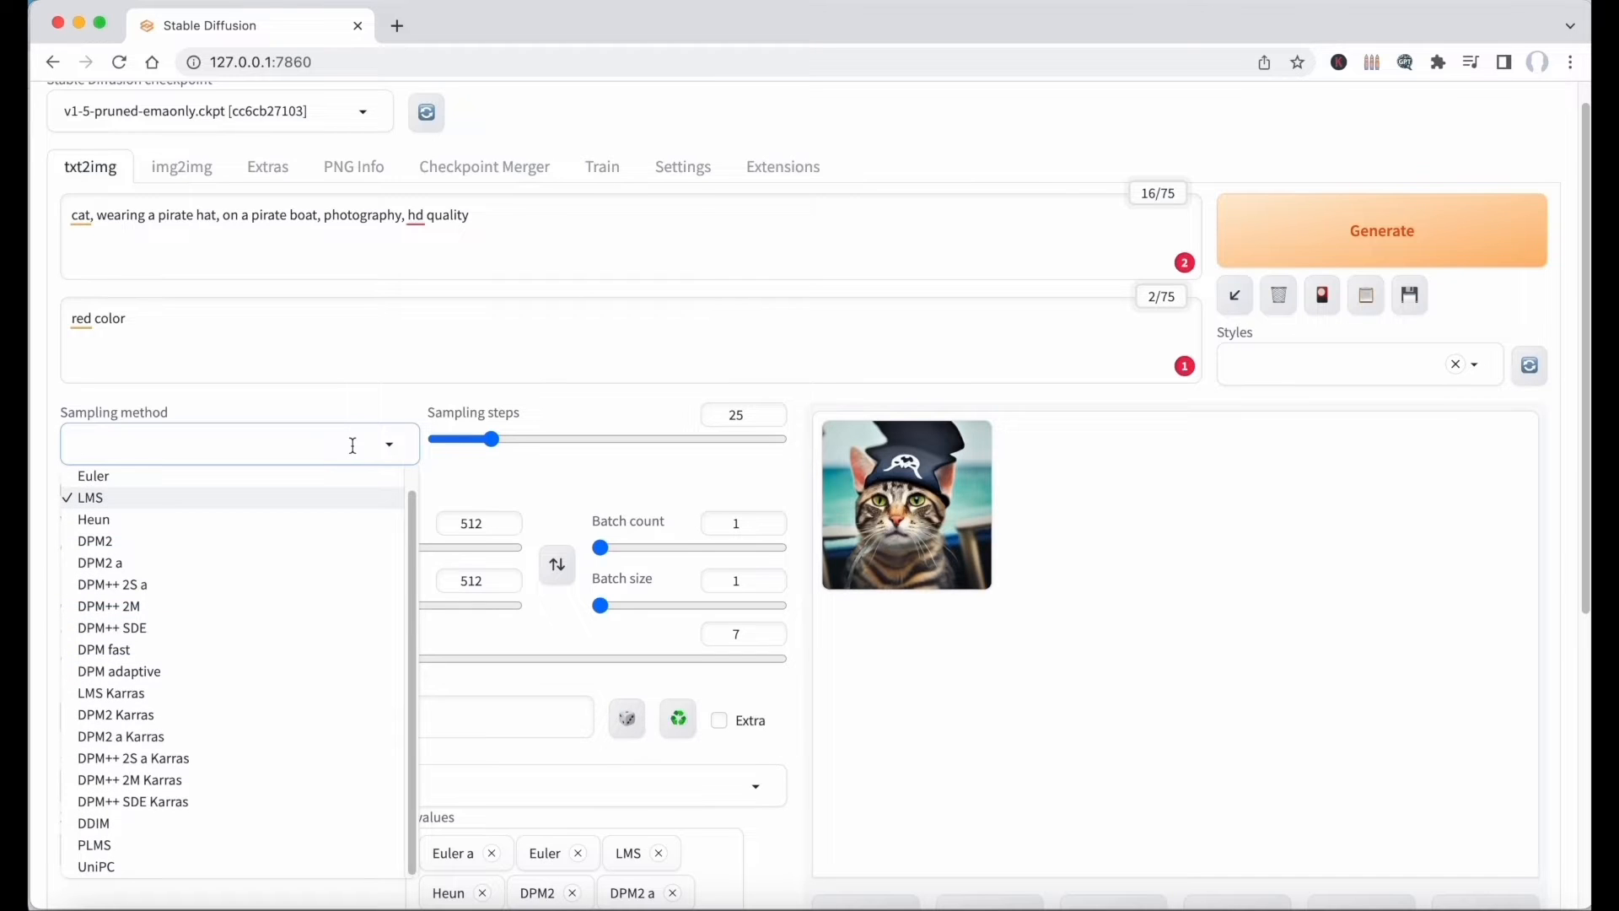
click(1404, 241)
scroll(1307, 614, down, 1)
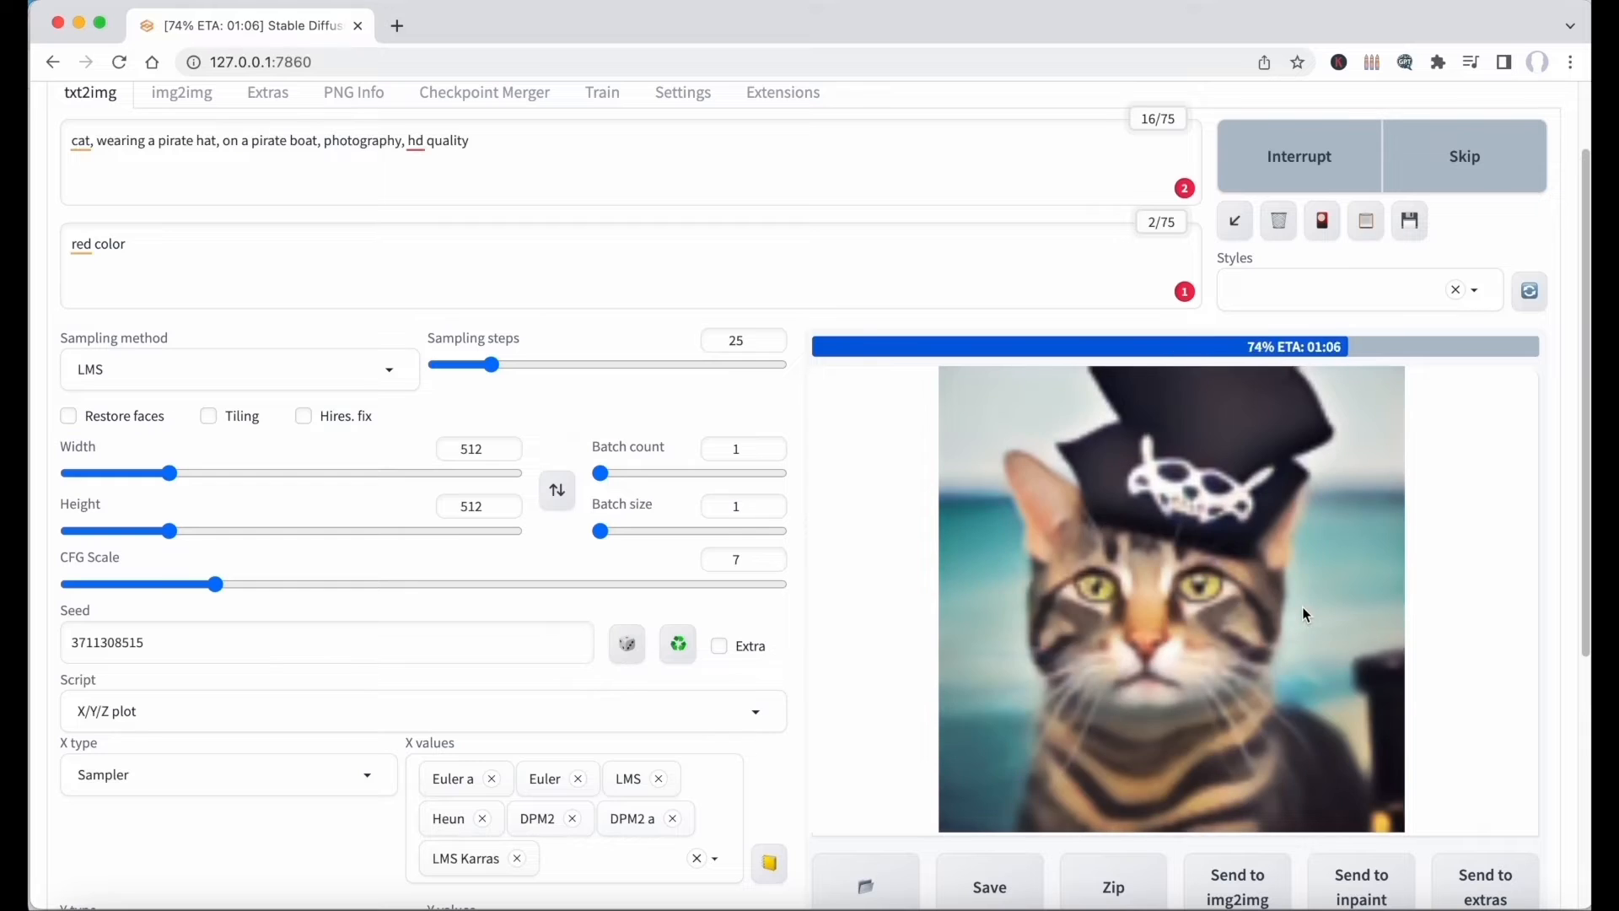
View the sampler comparison grid at full size and compare the image produced by each sampler.
click(1304, 615)
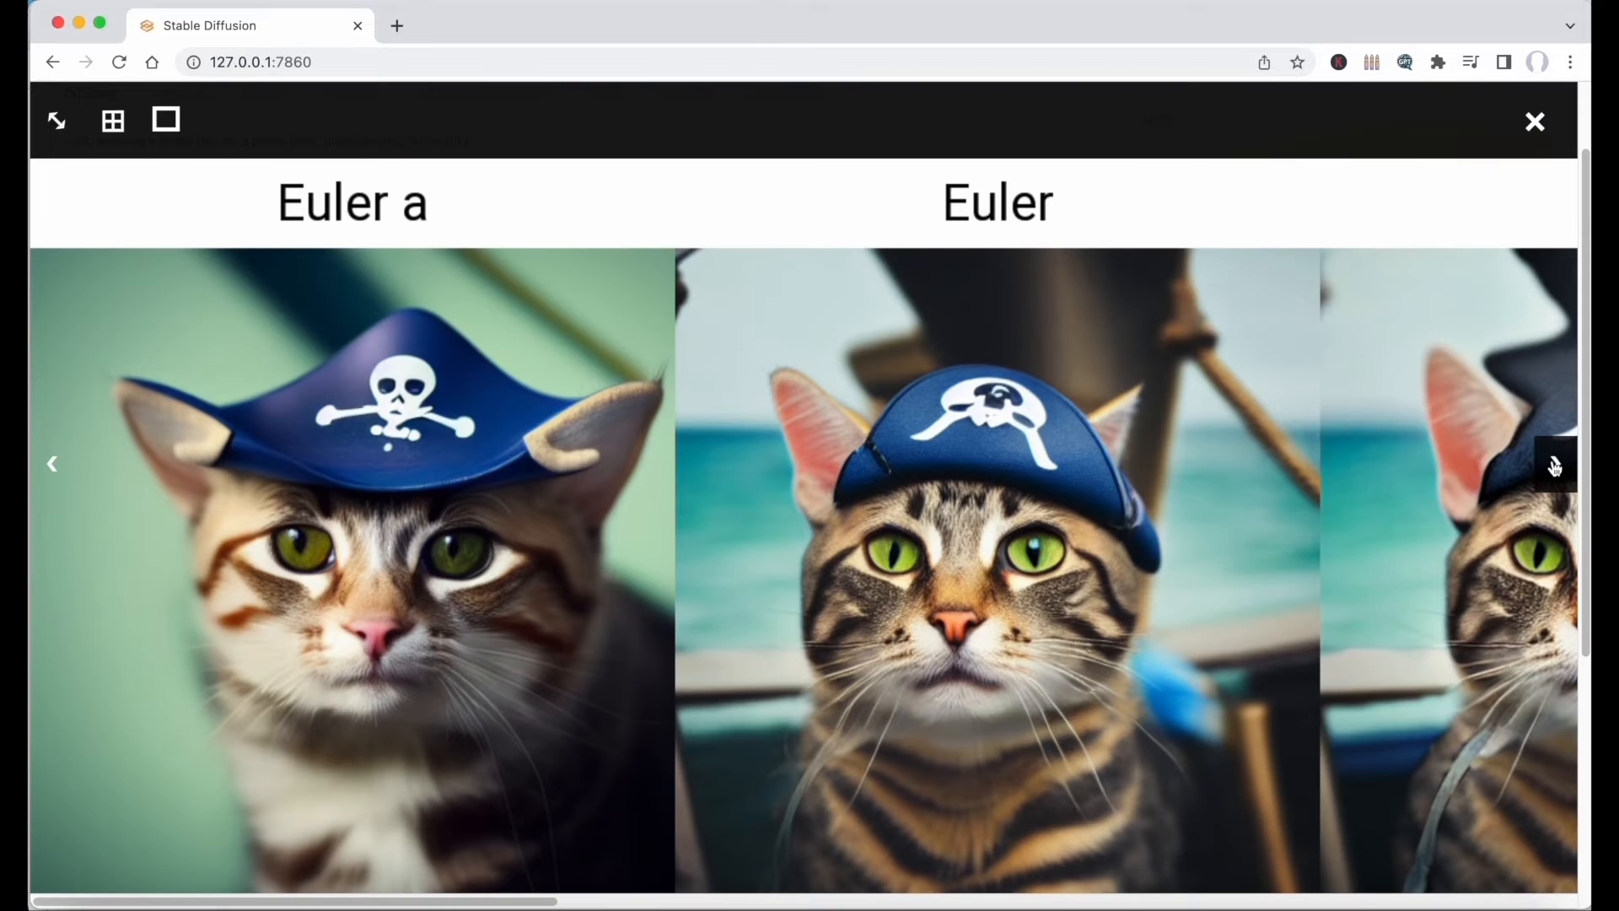
scroll(1457, 472, right, 2)
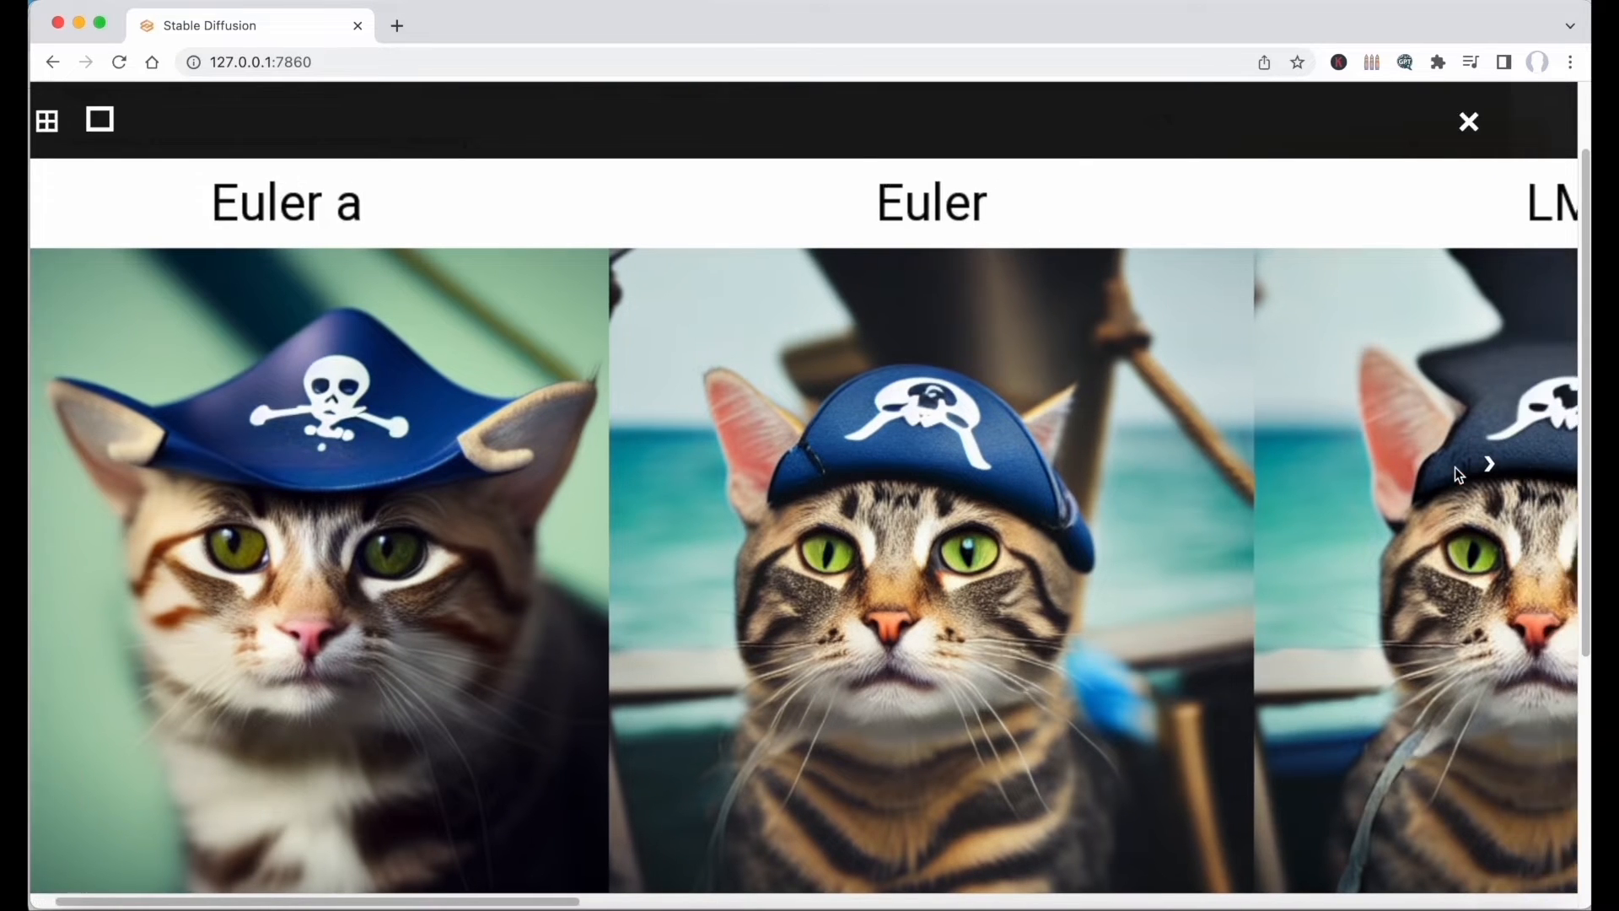
scroll(1455, 467, right, 5)
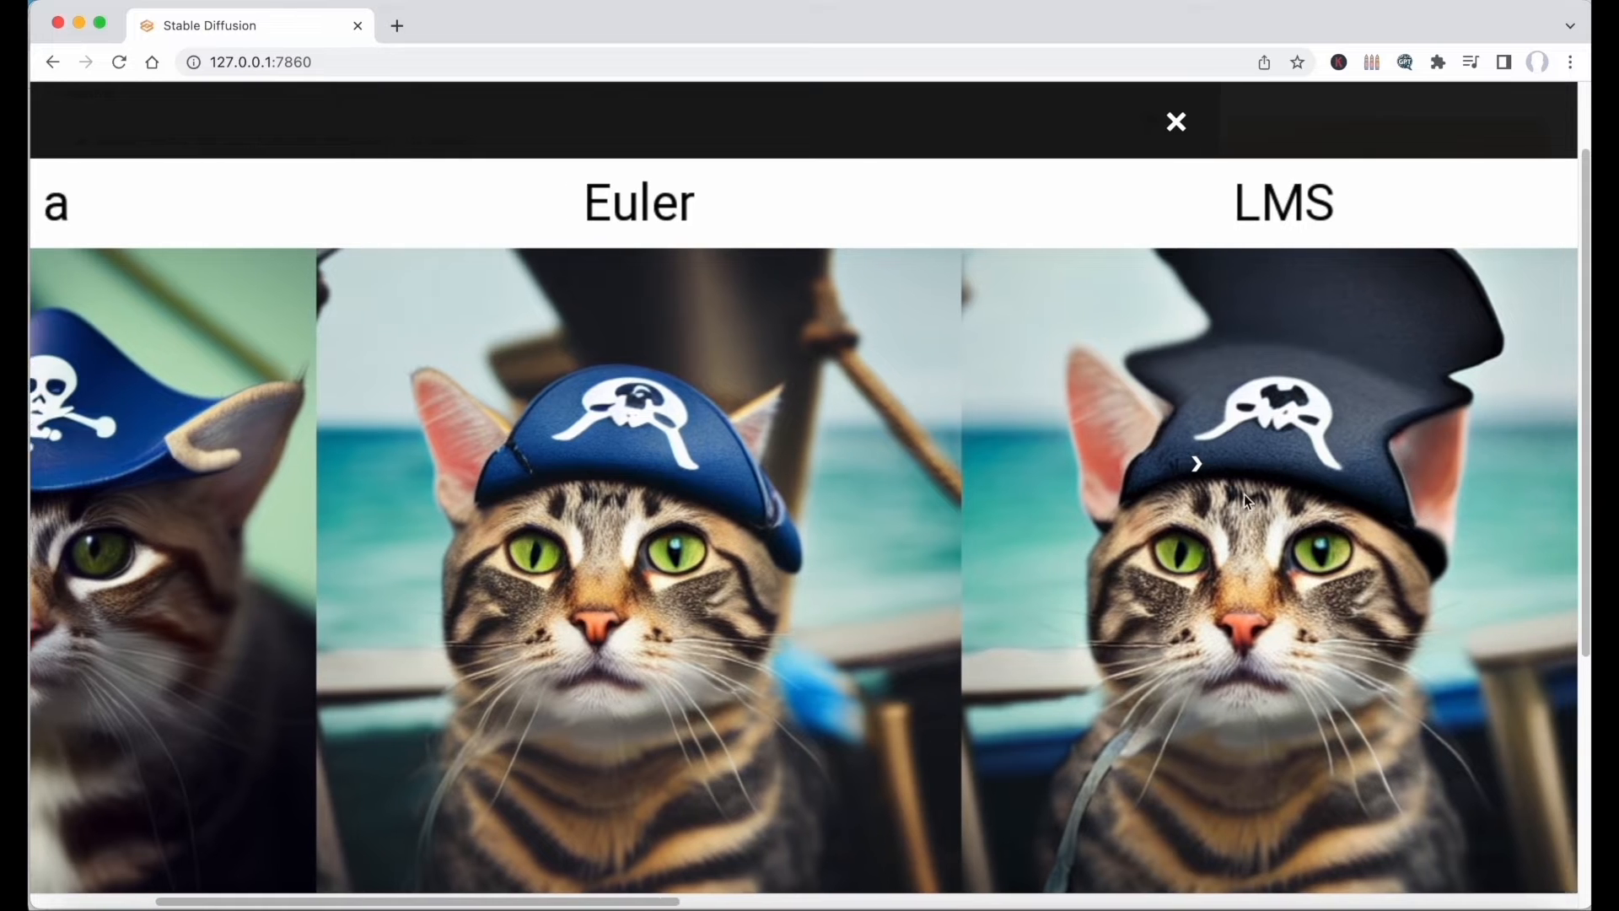
scroll(1243, 494, right, 8)
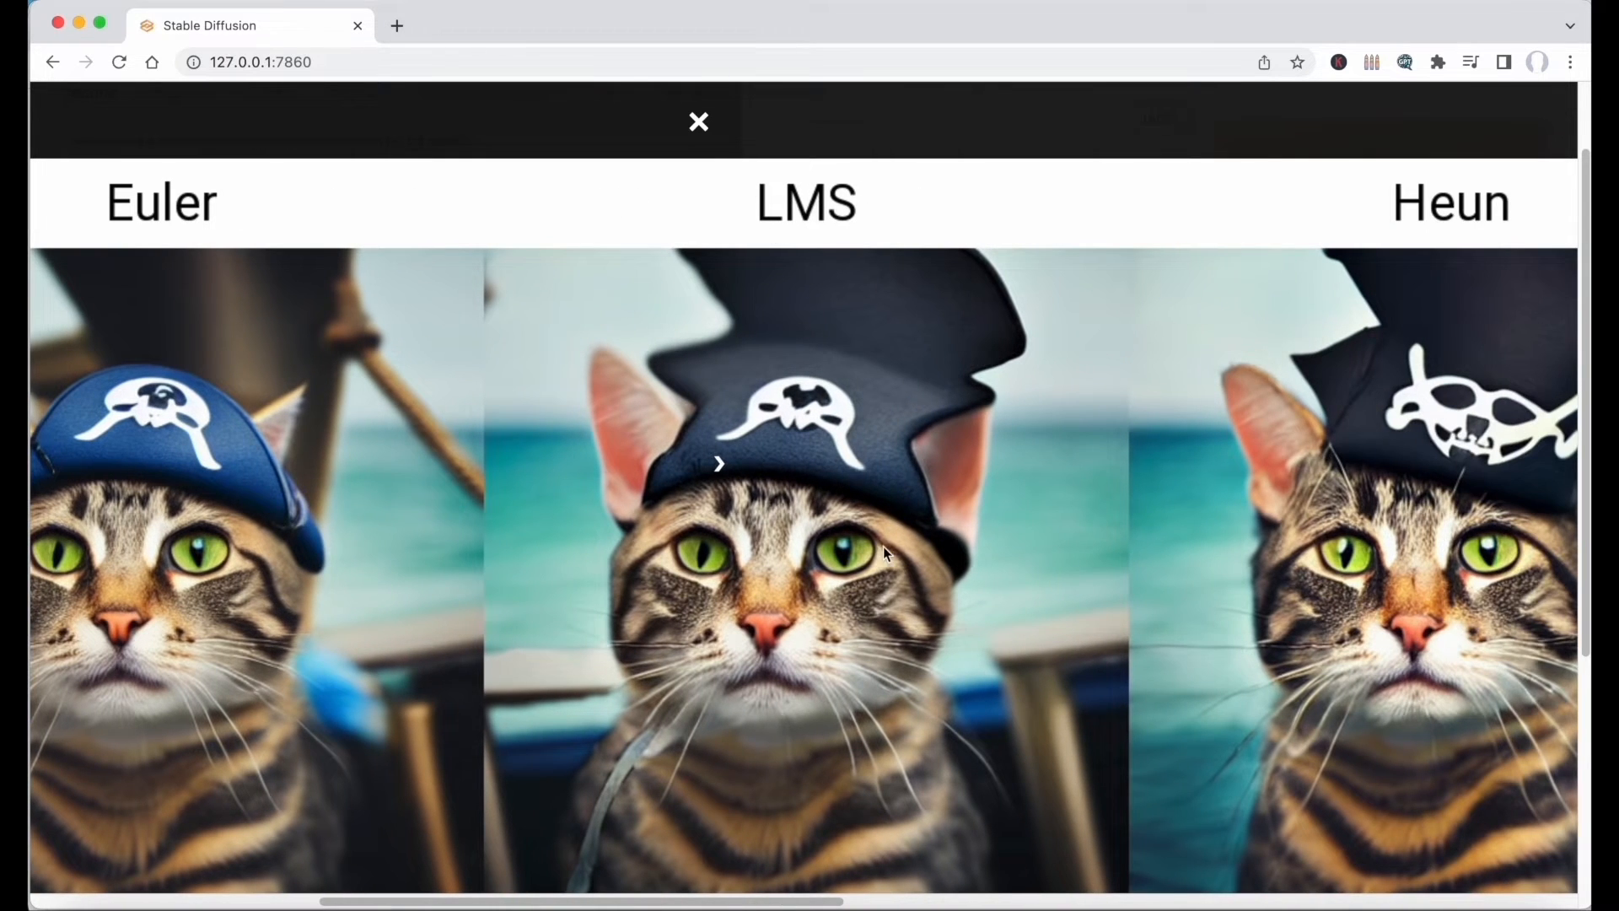
scroll(821, 654, right, 20)
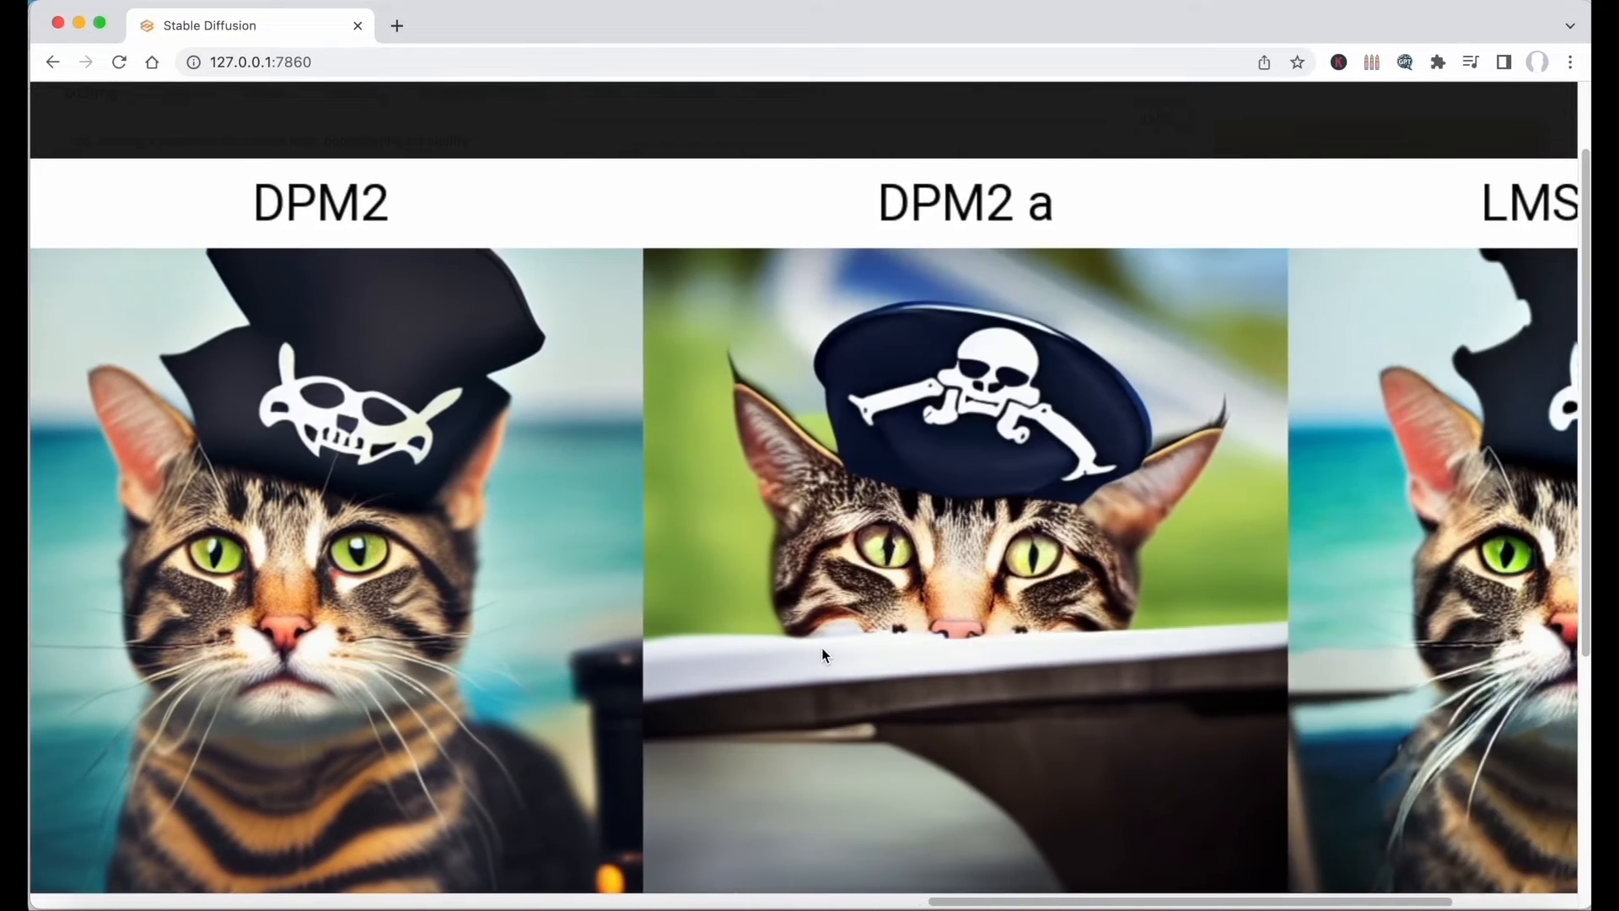
scroll(824, 654, right, 6)
scroll(823, 654, left, 20)
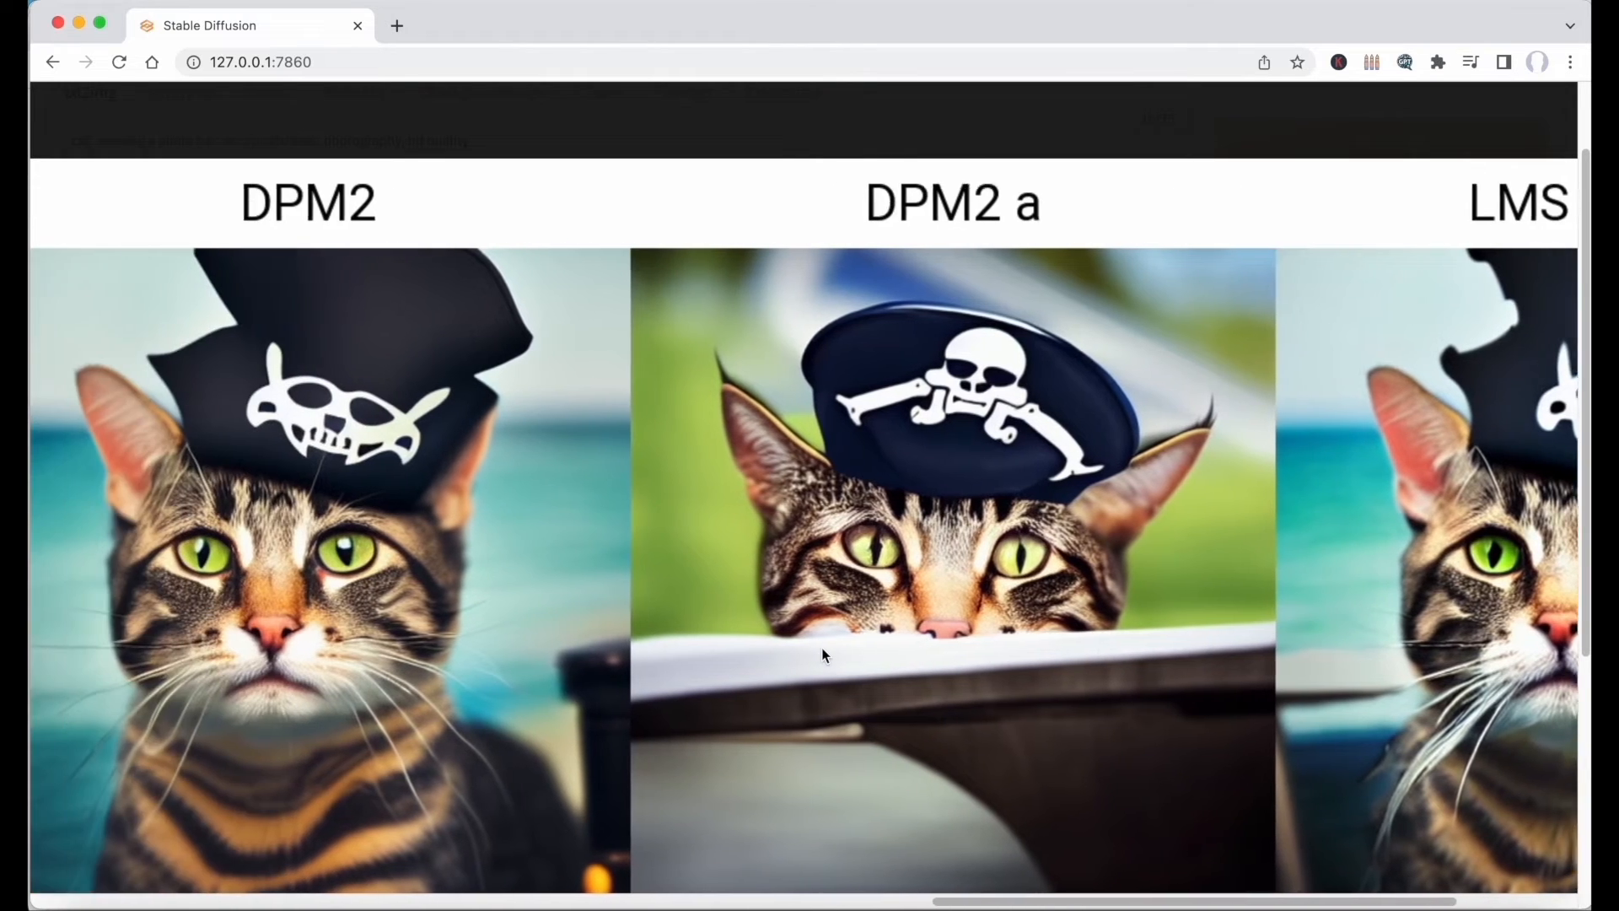
scroll(816, 631, left, 12)
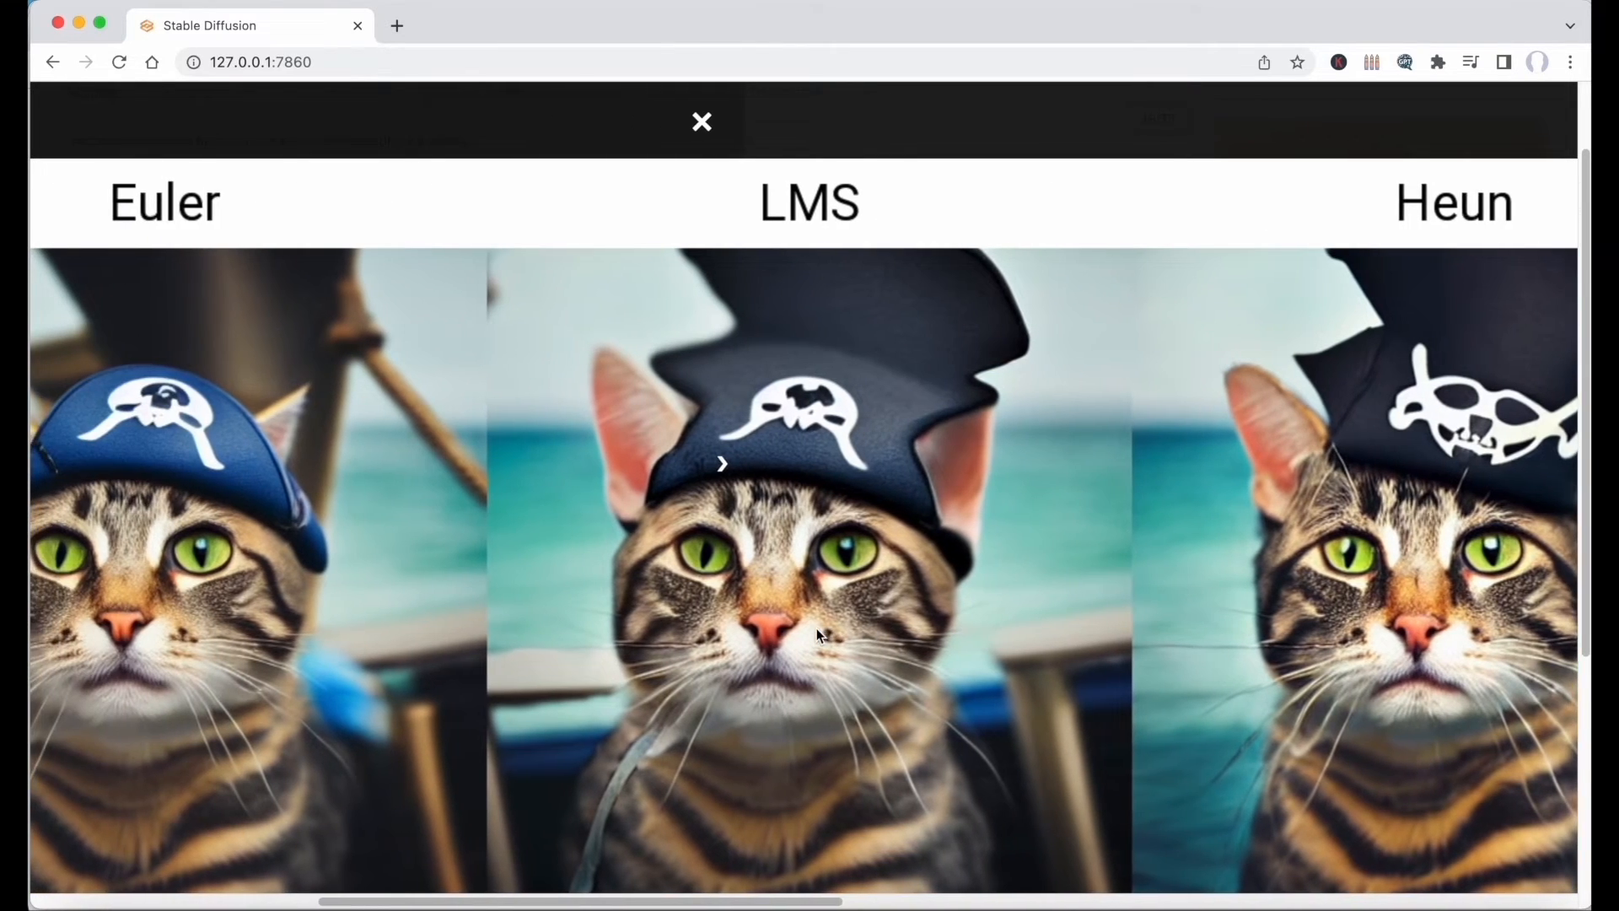
click(816, 631)
Change the plot's X type to Steps with values 5,10,15,20,25,30,35,40,45,50 and generate the comparison grid.
scroll(372, 575, down, 3)
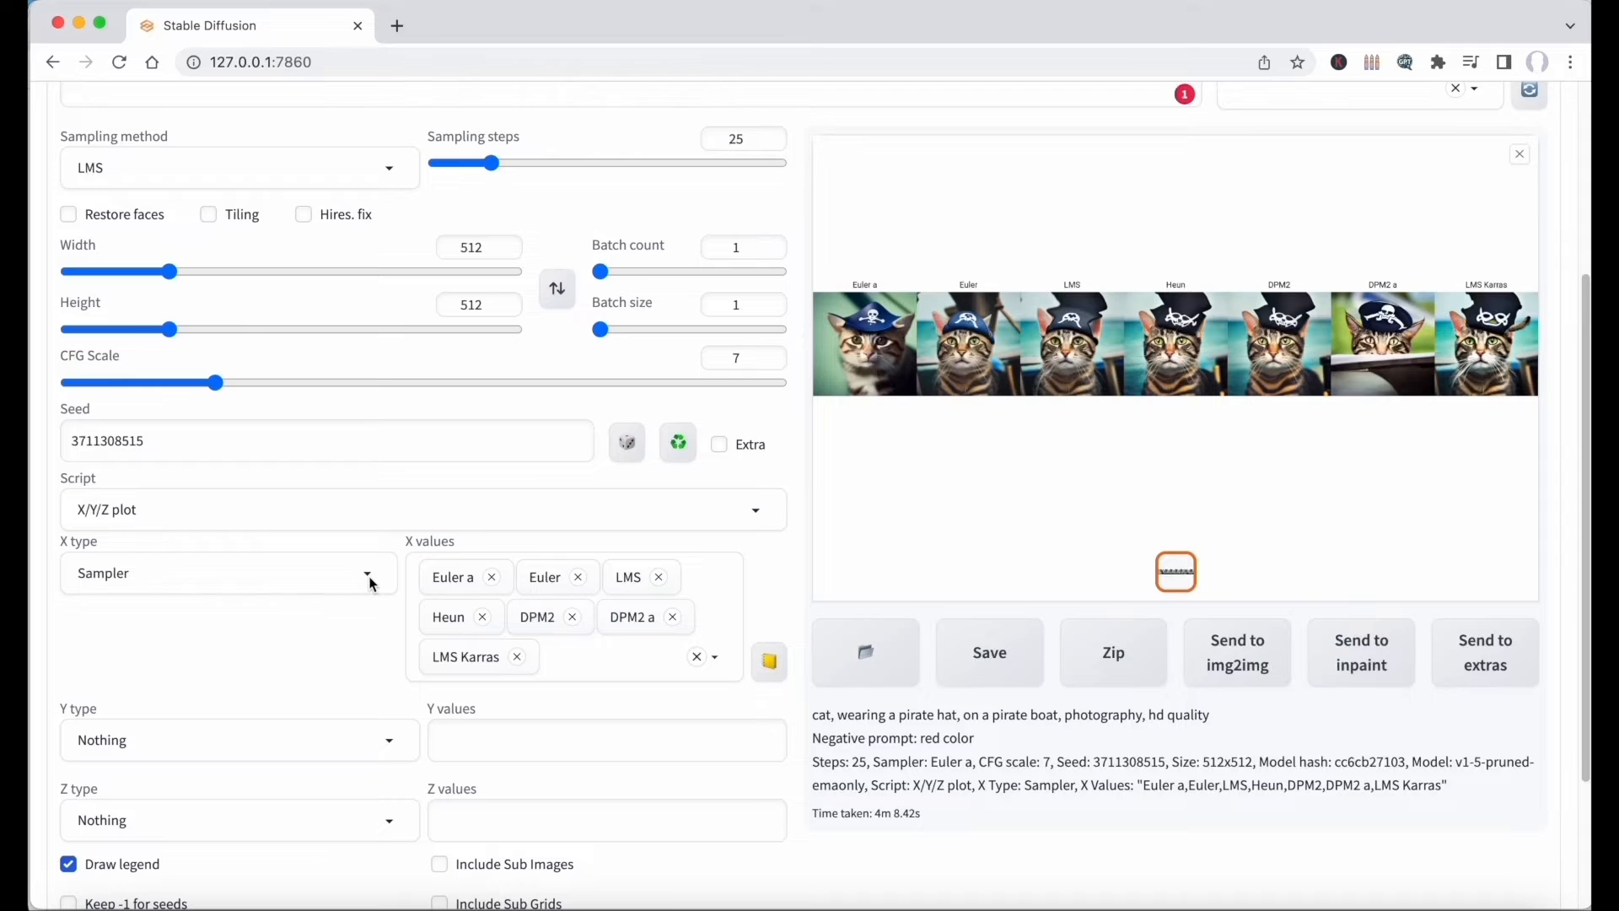
click(371, 582)
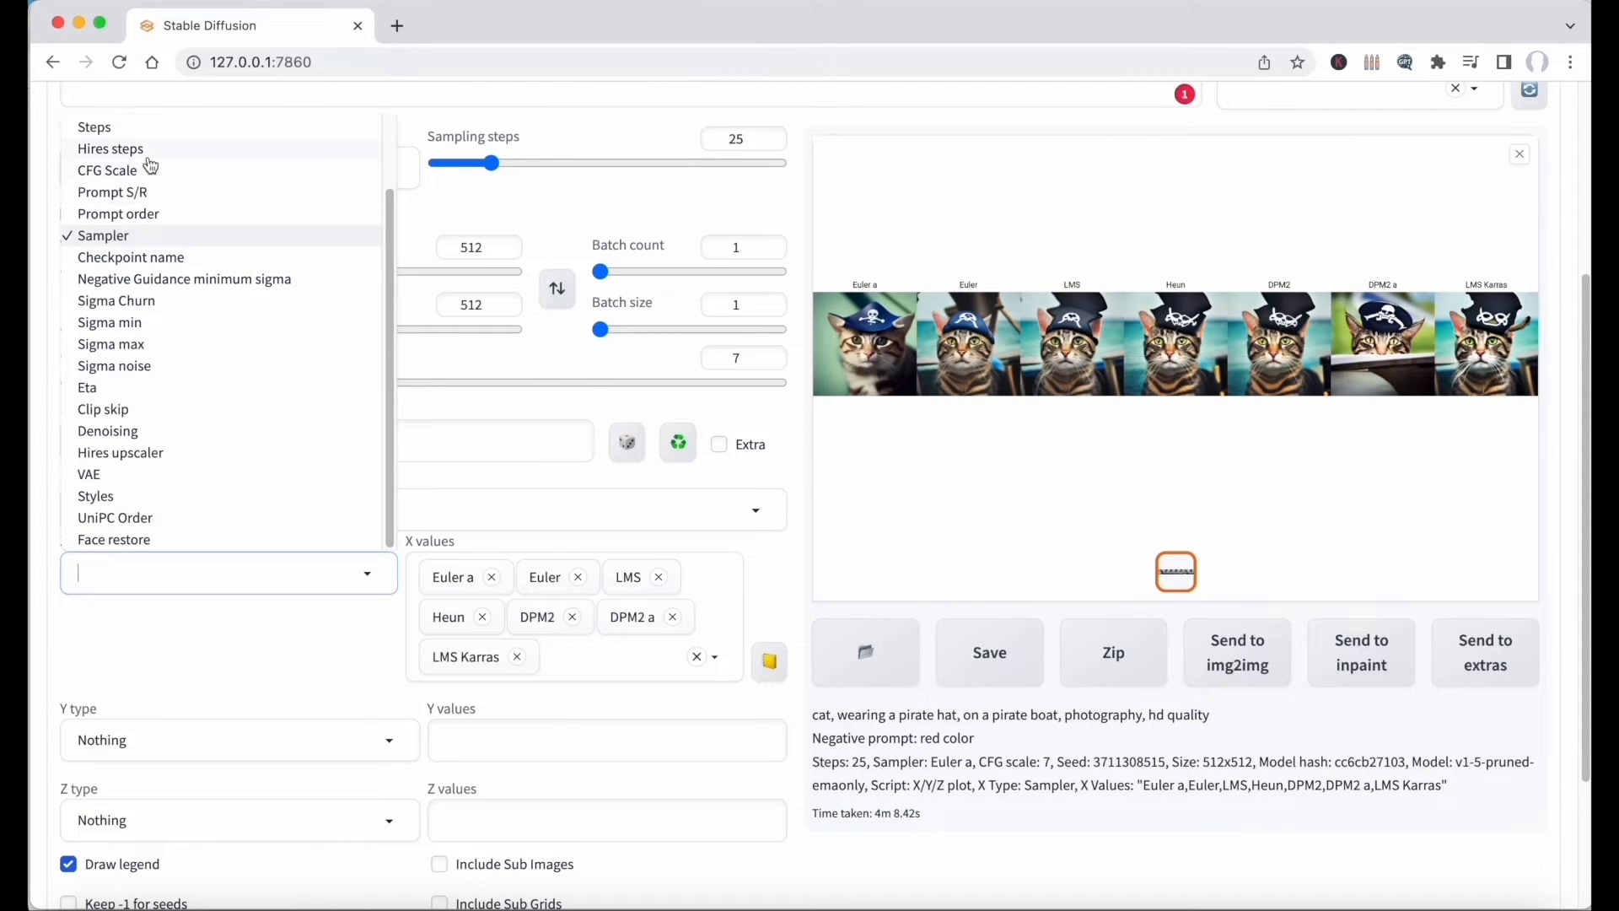
click(151, 128)
click(533, 623)
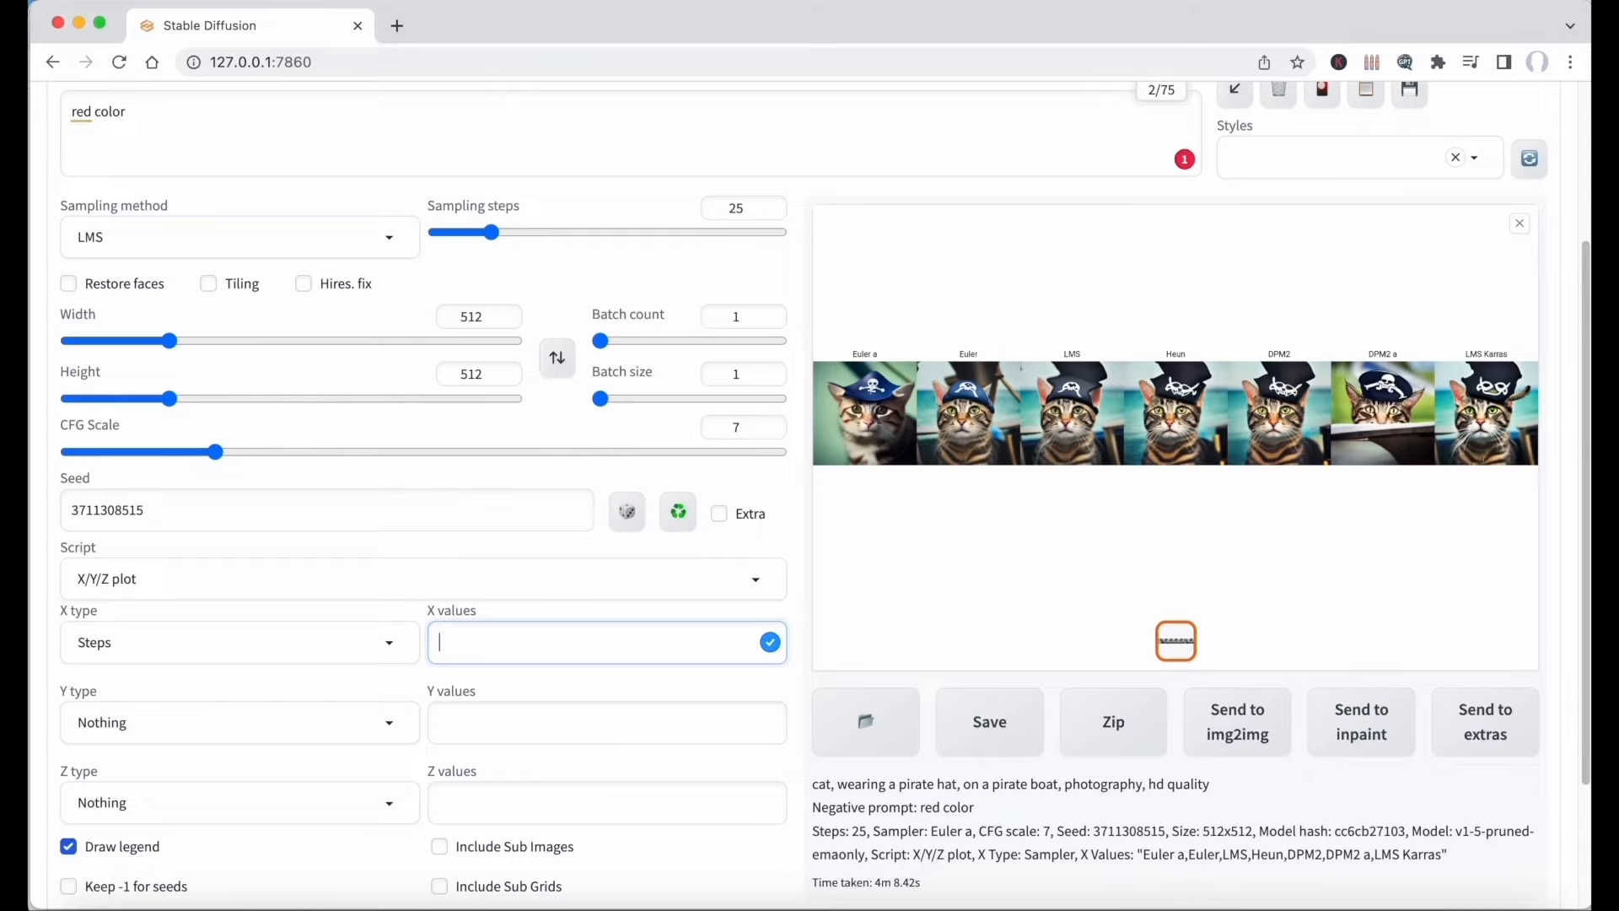
text(5,10,15,20,25,30,35,40,45,50)
key(ctrl+Return)
View the steps comparison grid at full size and compare the images from 5 to 50 steps.
scroll(969, 417, up, 3)
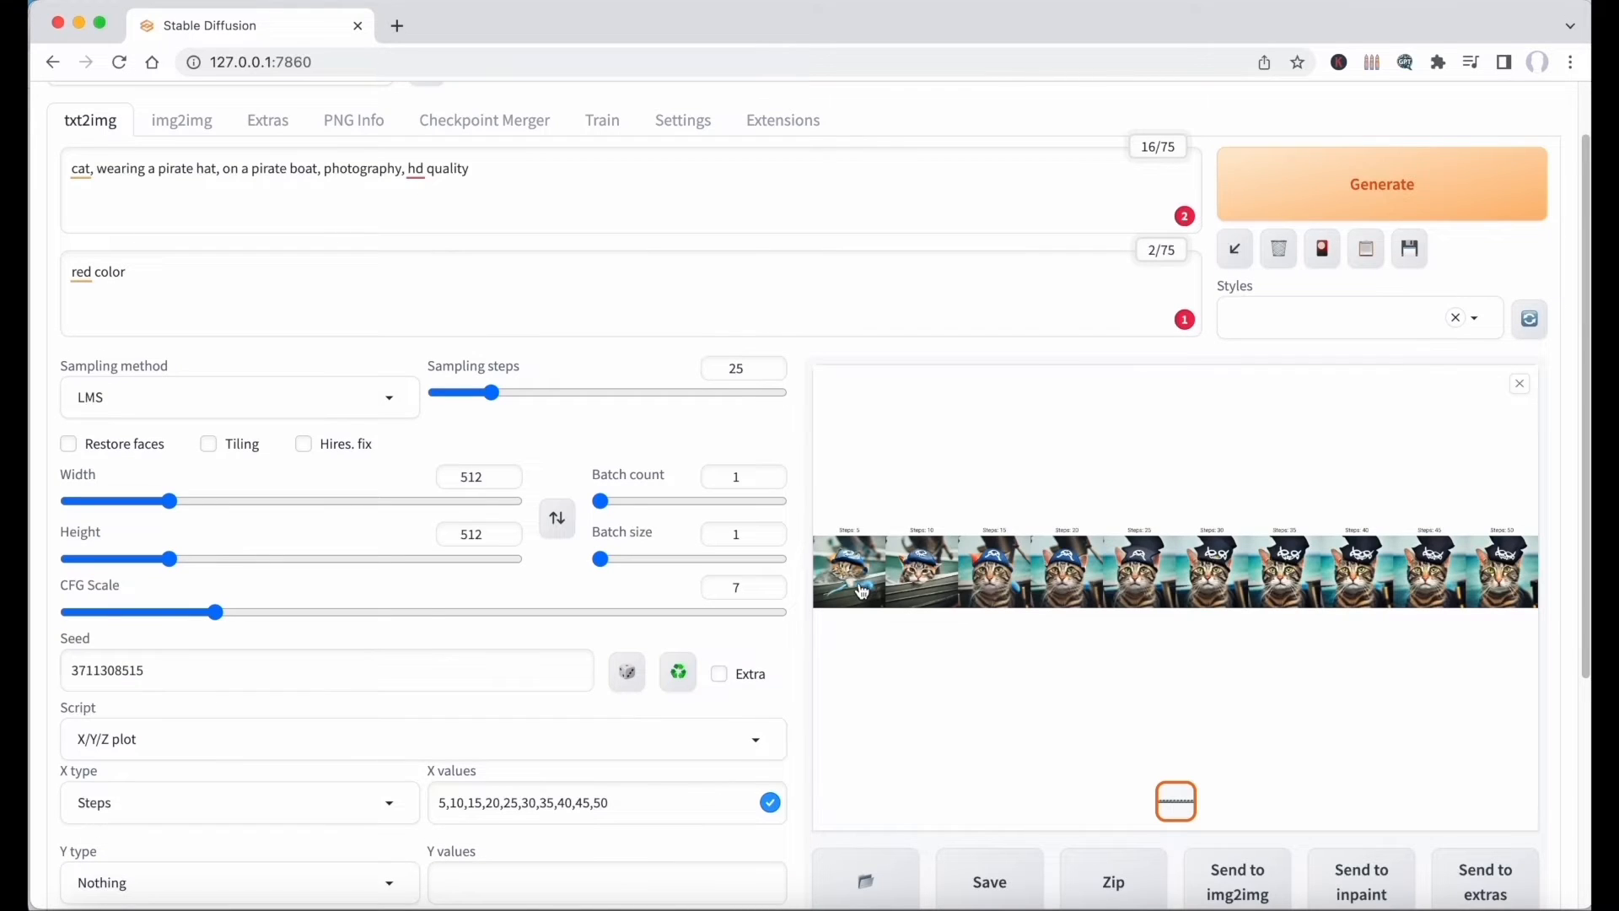
click(868, 593)
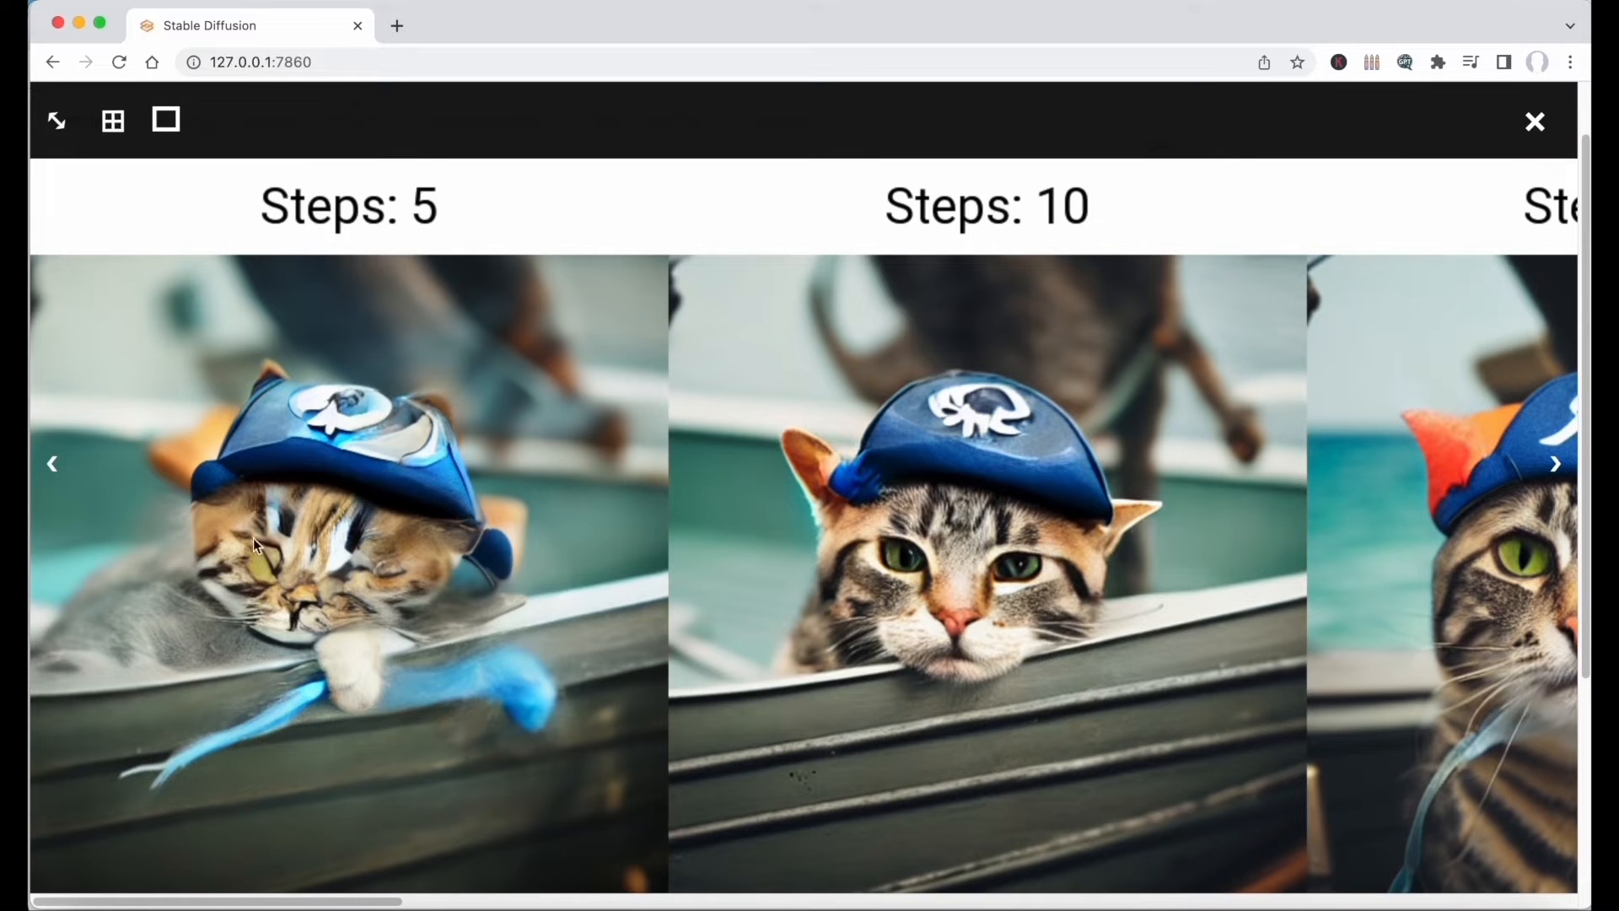
scroll(438, 564, right, 5)
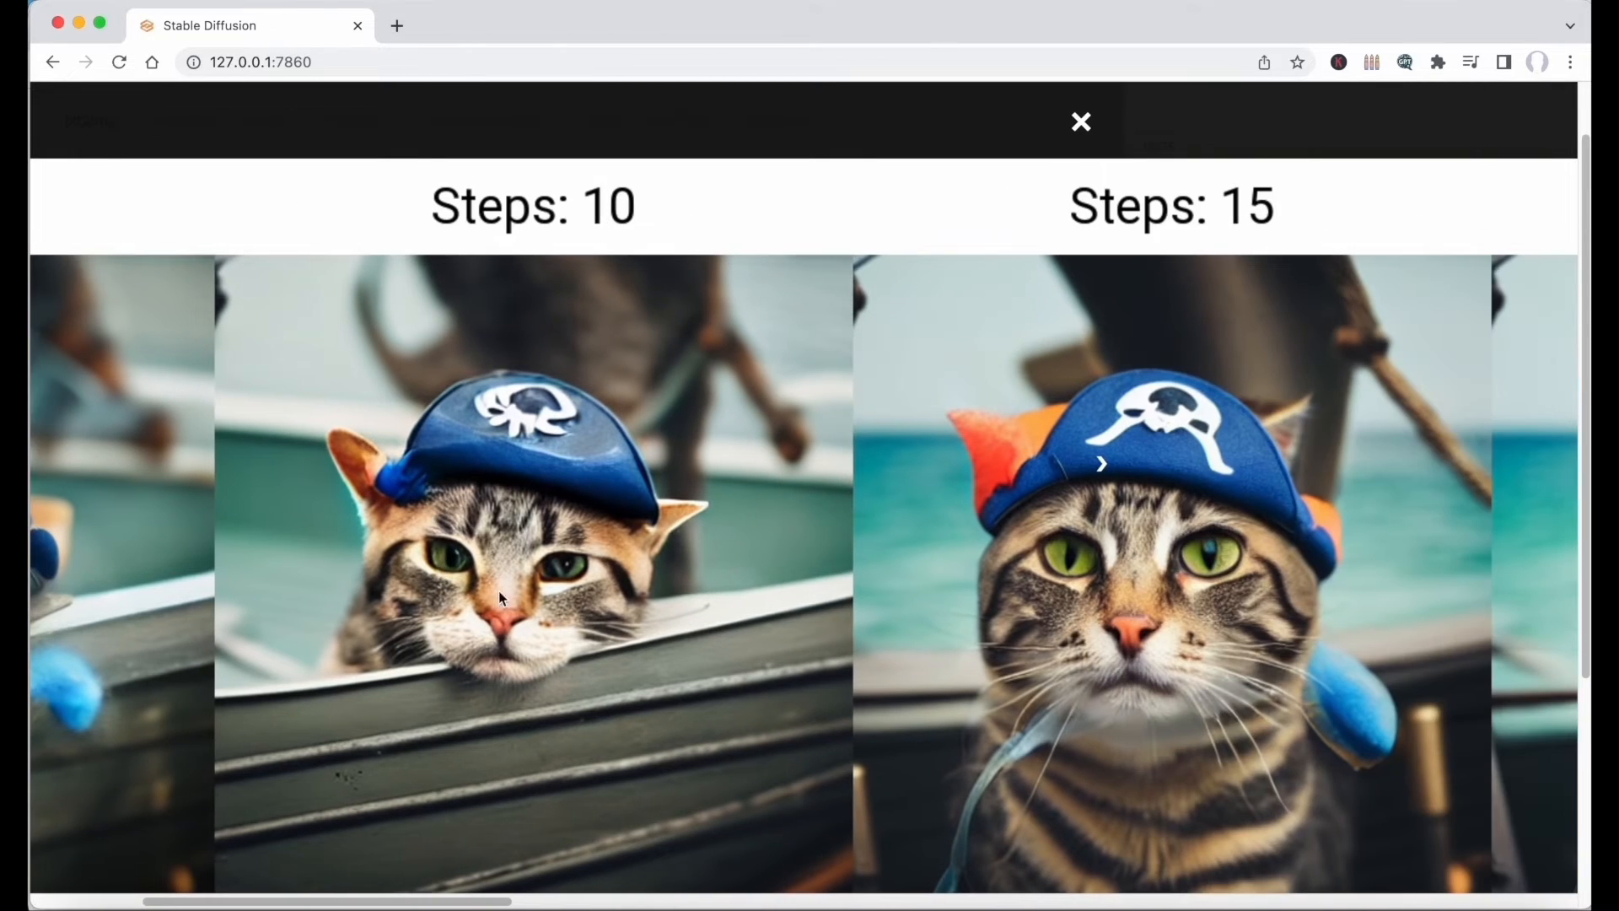
scroll(652, 539, right, 3)
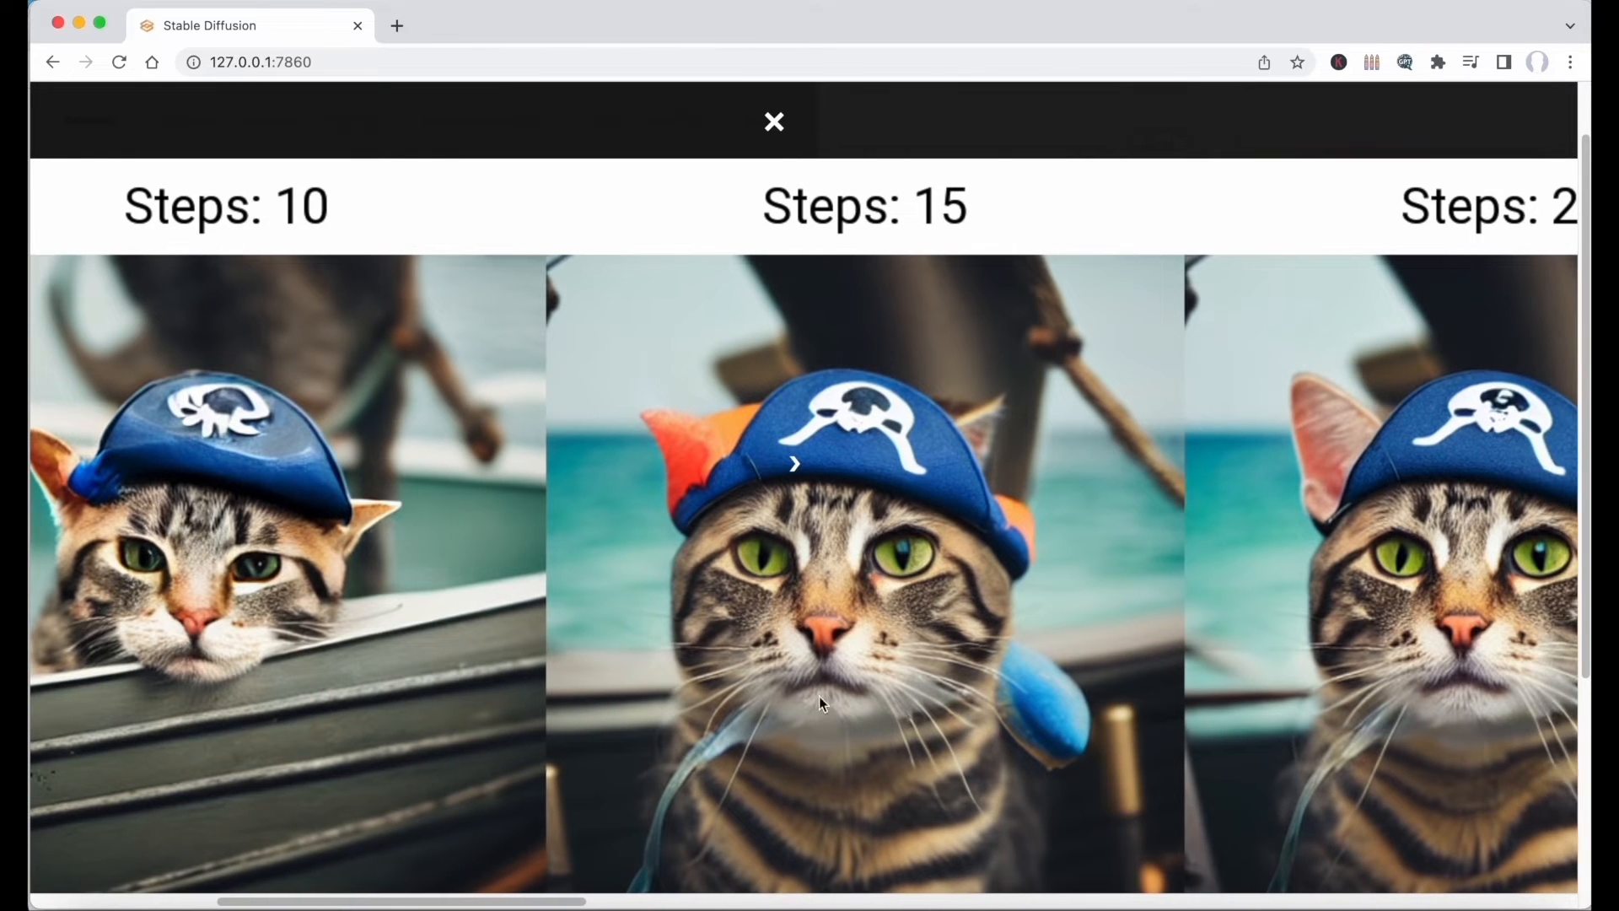
scroll(1065, 680, right, 20)
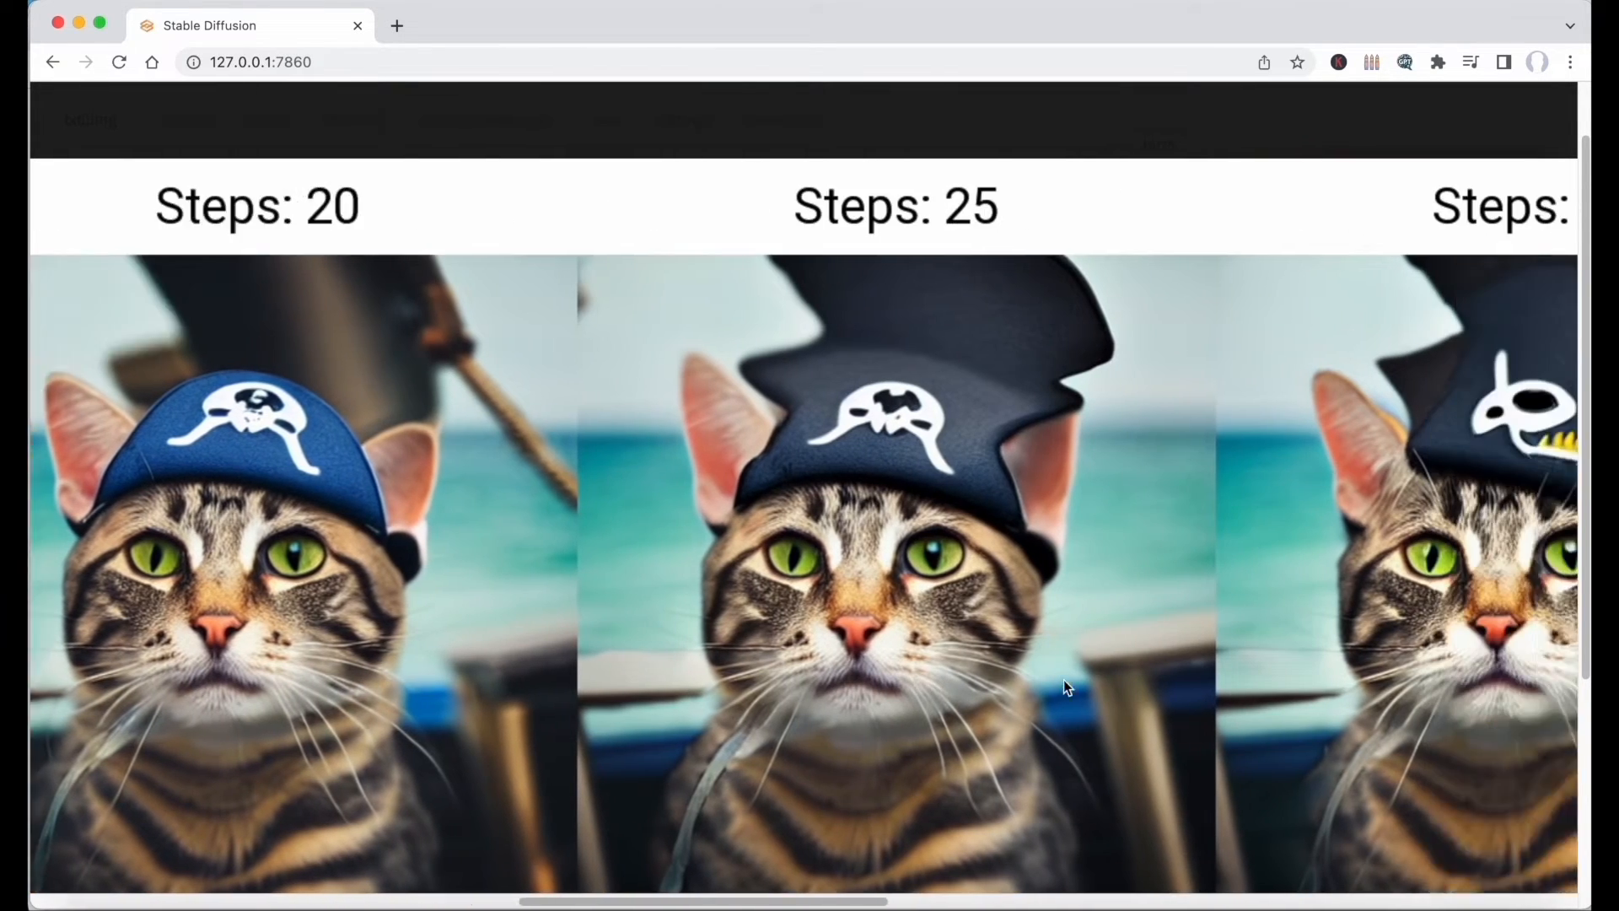
scroll(1064, 679, right, 20)
scroll(1064, 679, left, 4)
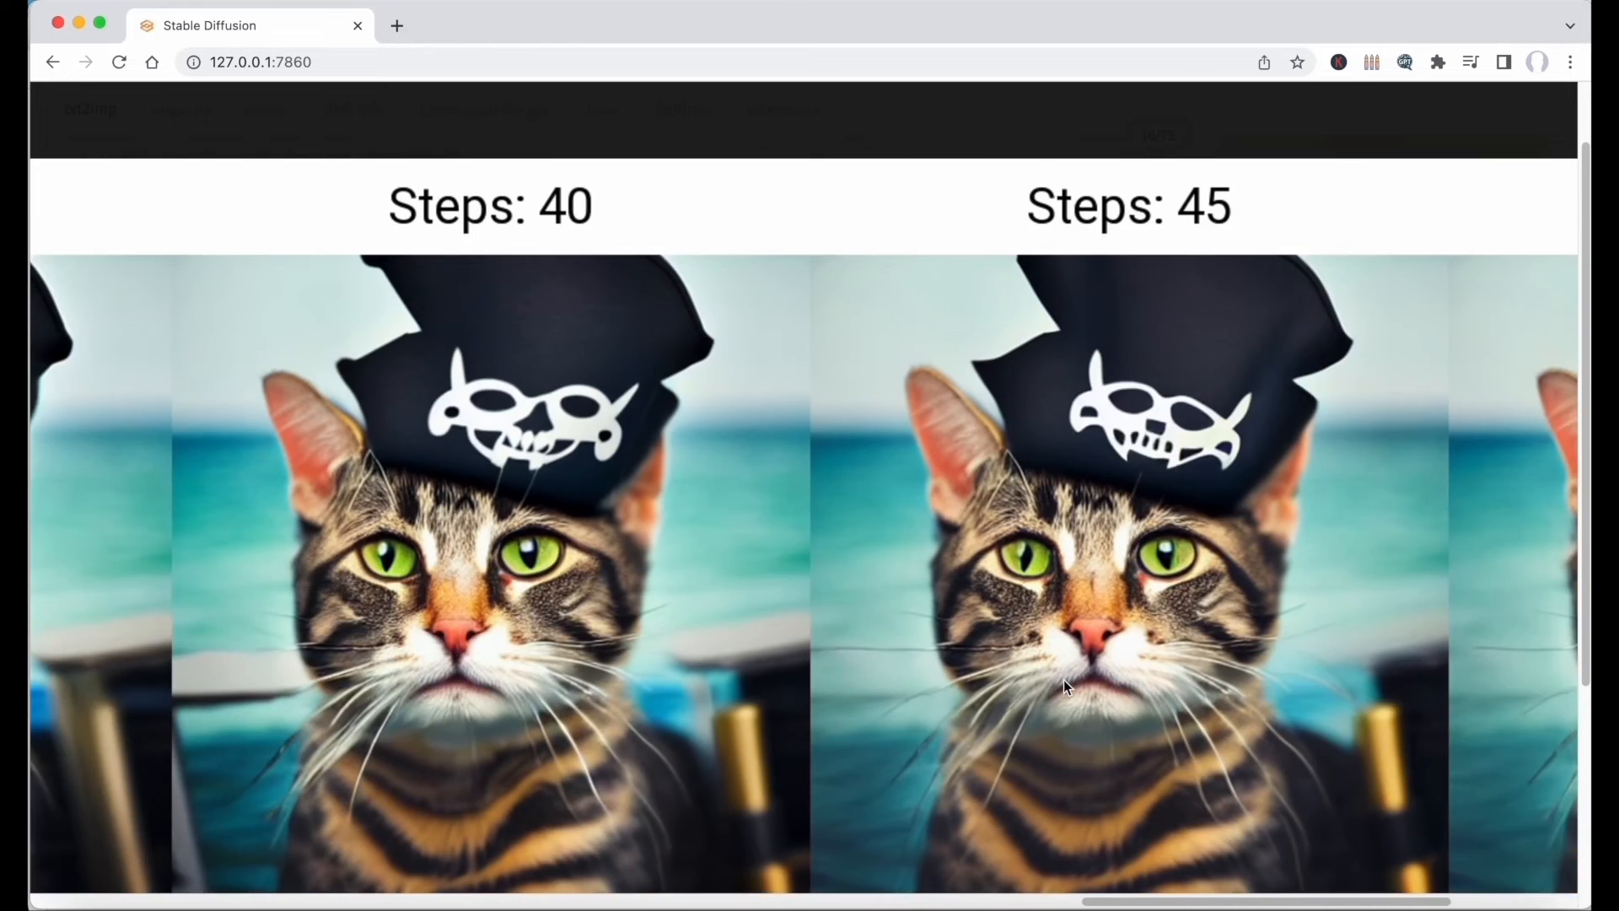
scroll(1065, 679, right, 6)
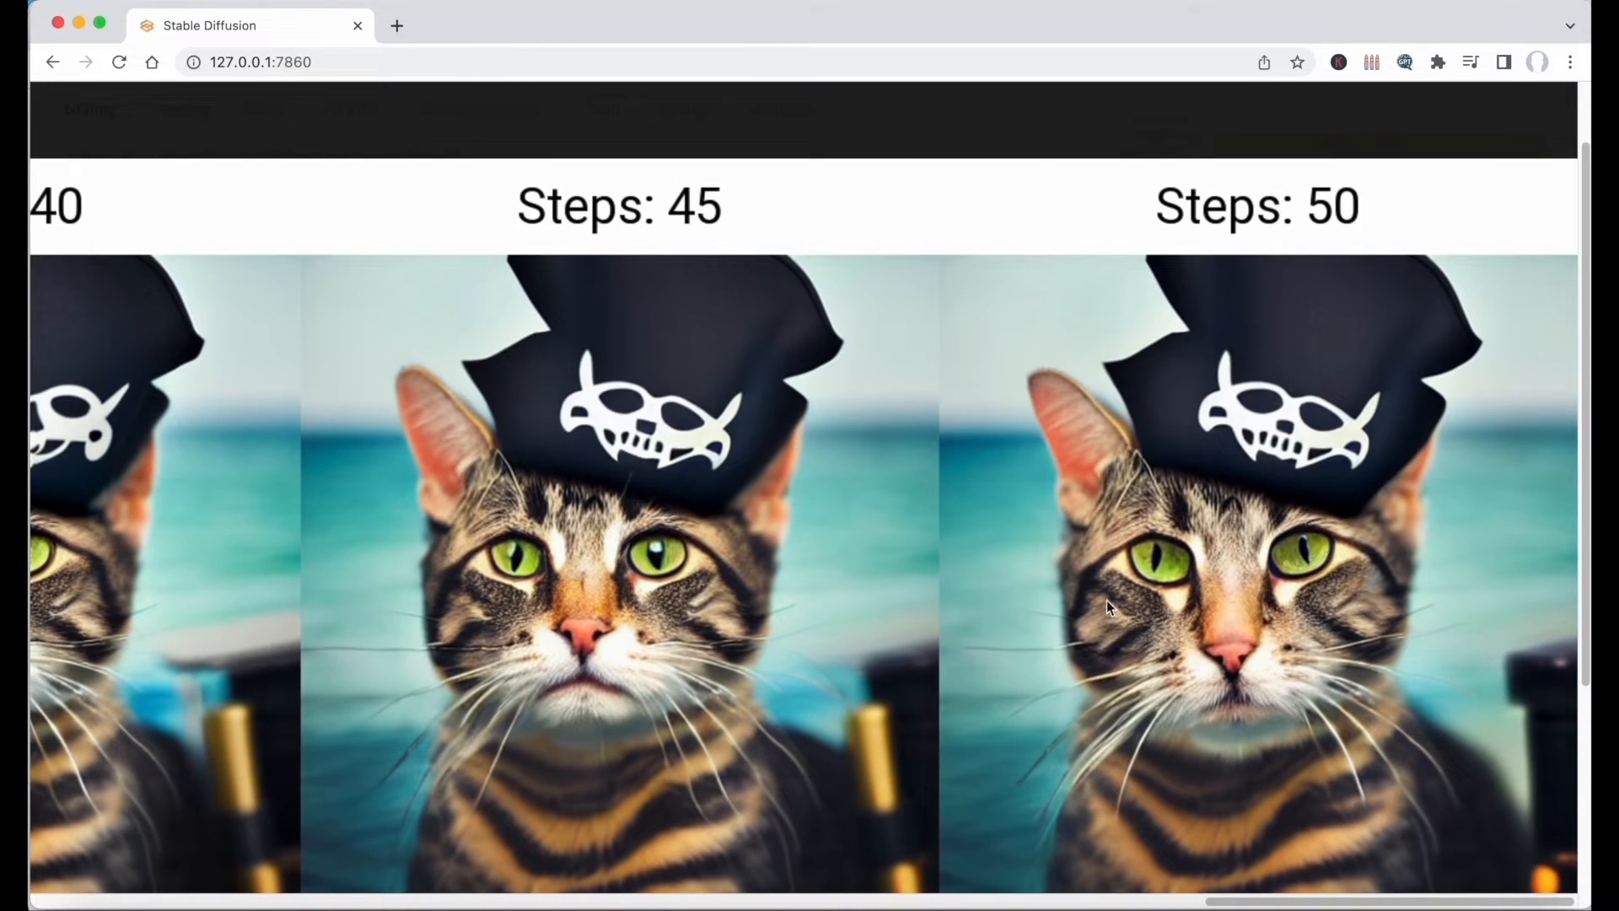
scroll(1014, 561, left, 10)
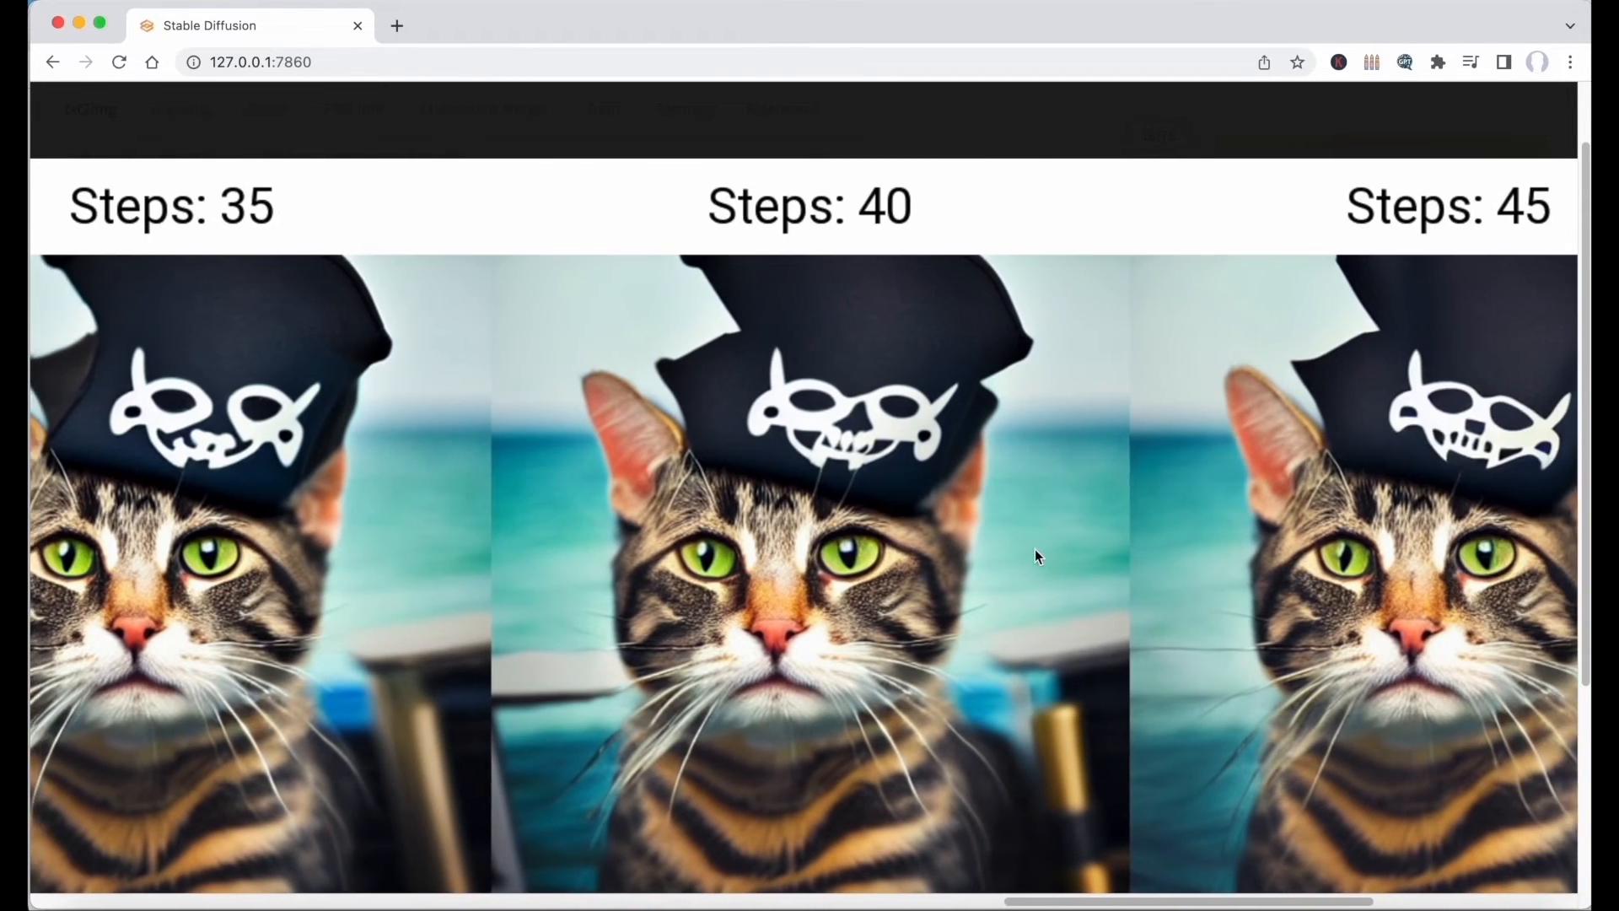
scroll(1035, 549, left, 1)
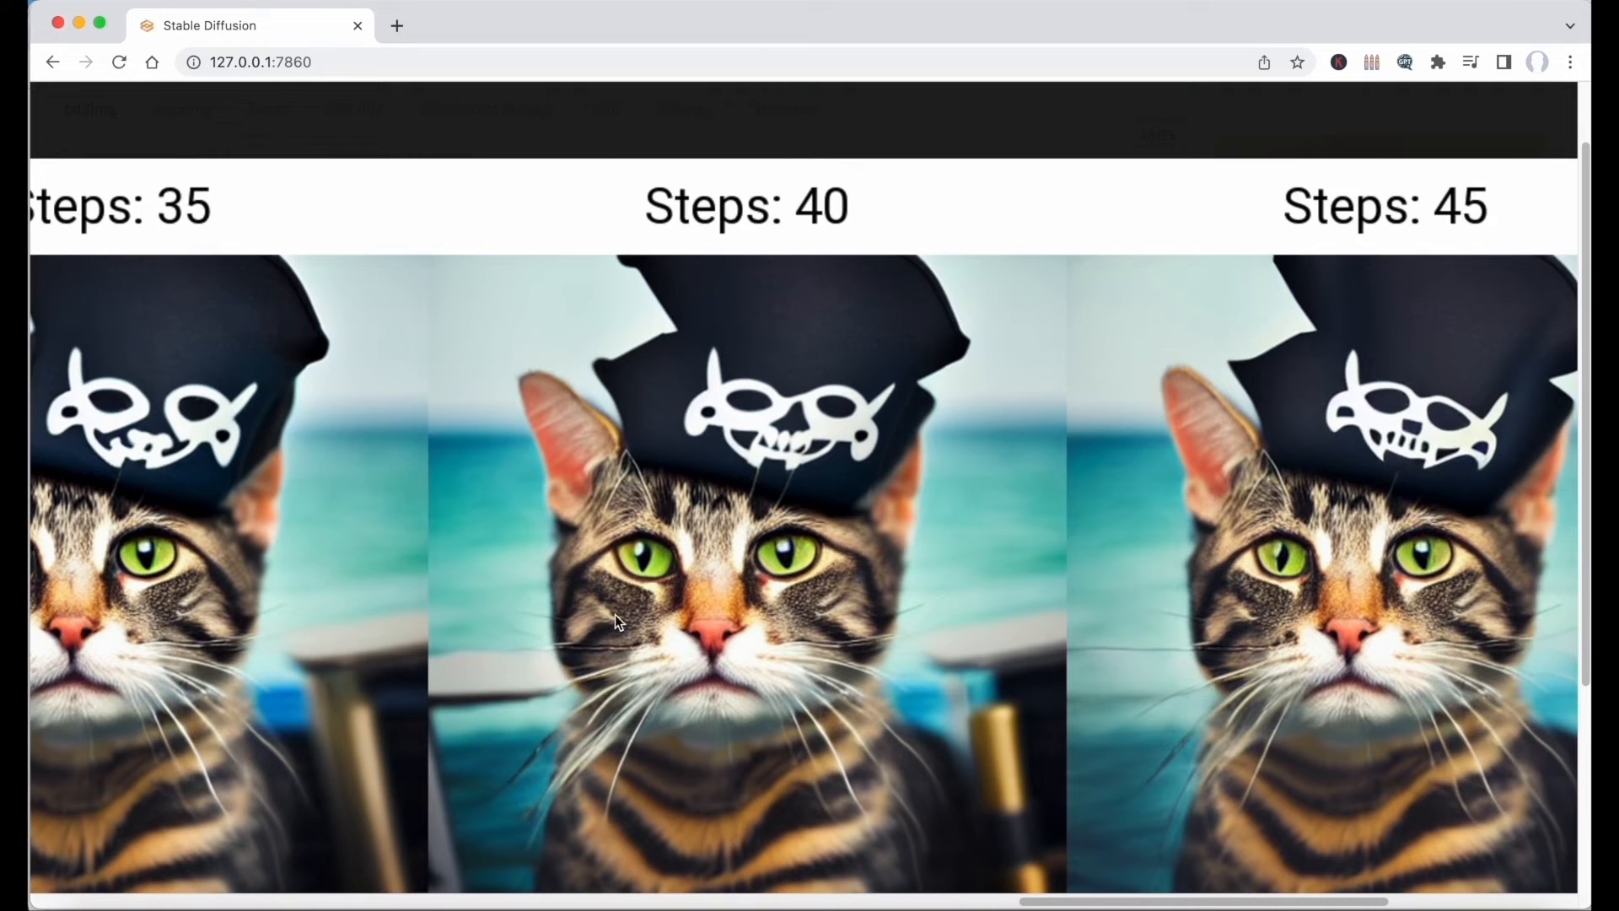
click(615, 614)
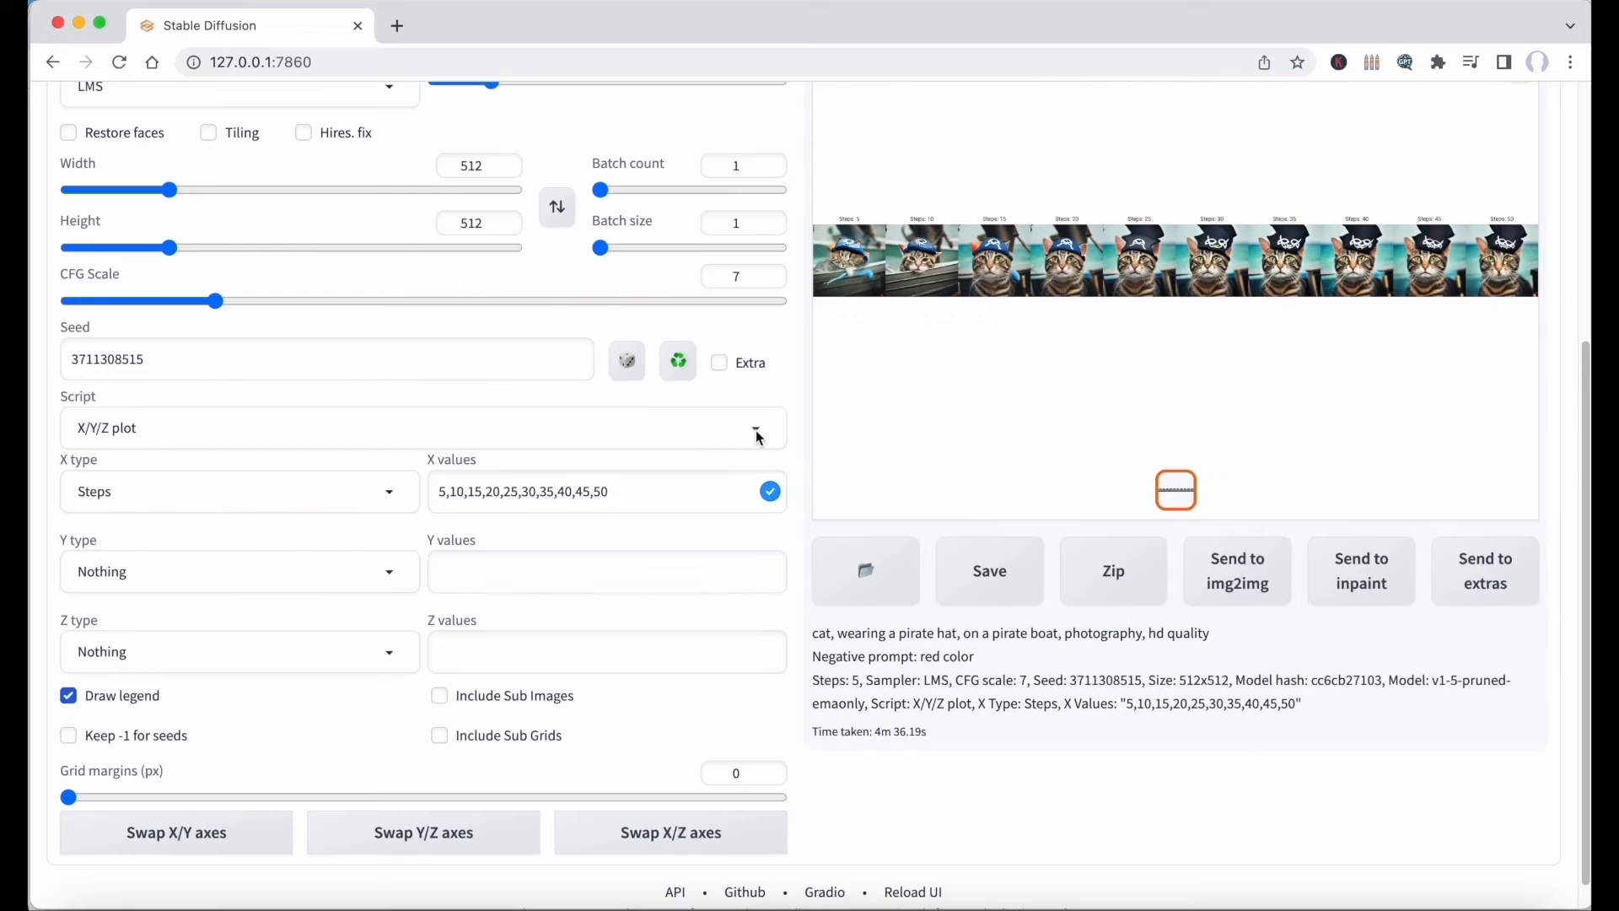
Set the script to None and the sampling steps to 35, and generate the pirate cat image.
click(756, 428)
click(584, 464)
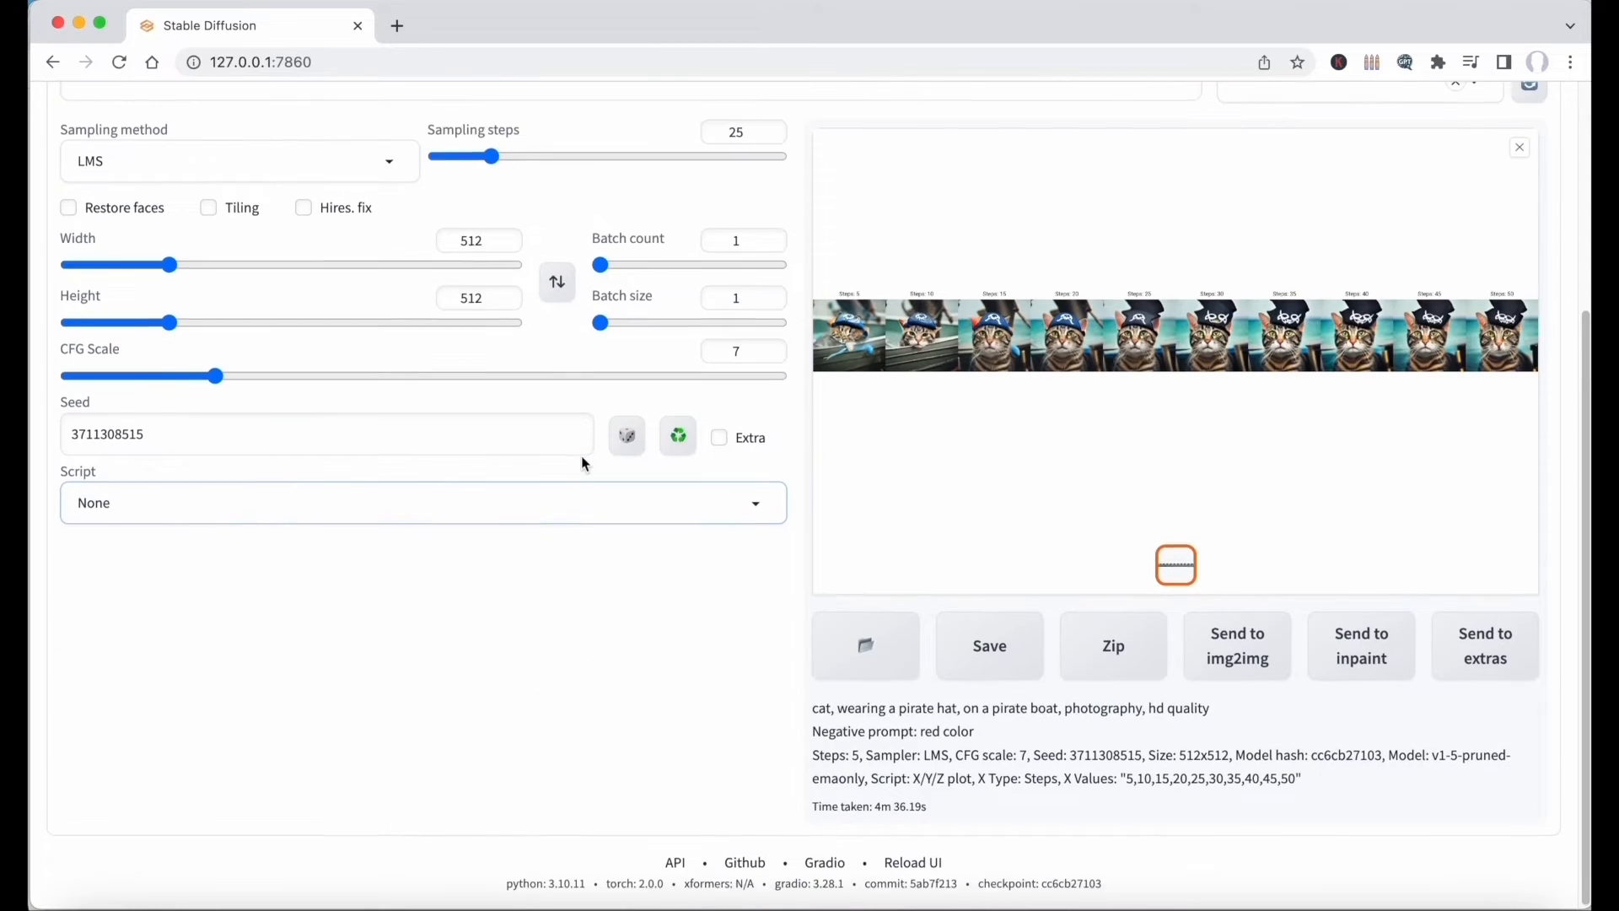
scroll(580, 456, up, 5)
drag(492, 458, 518, 460)
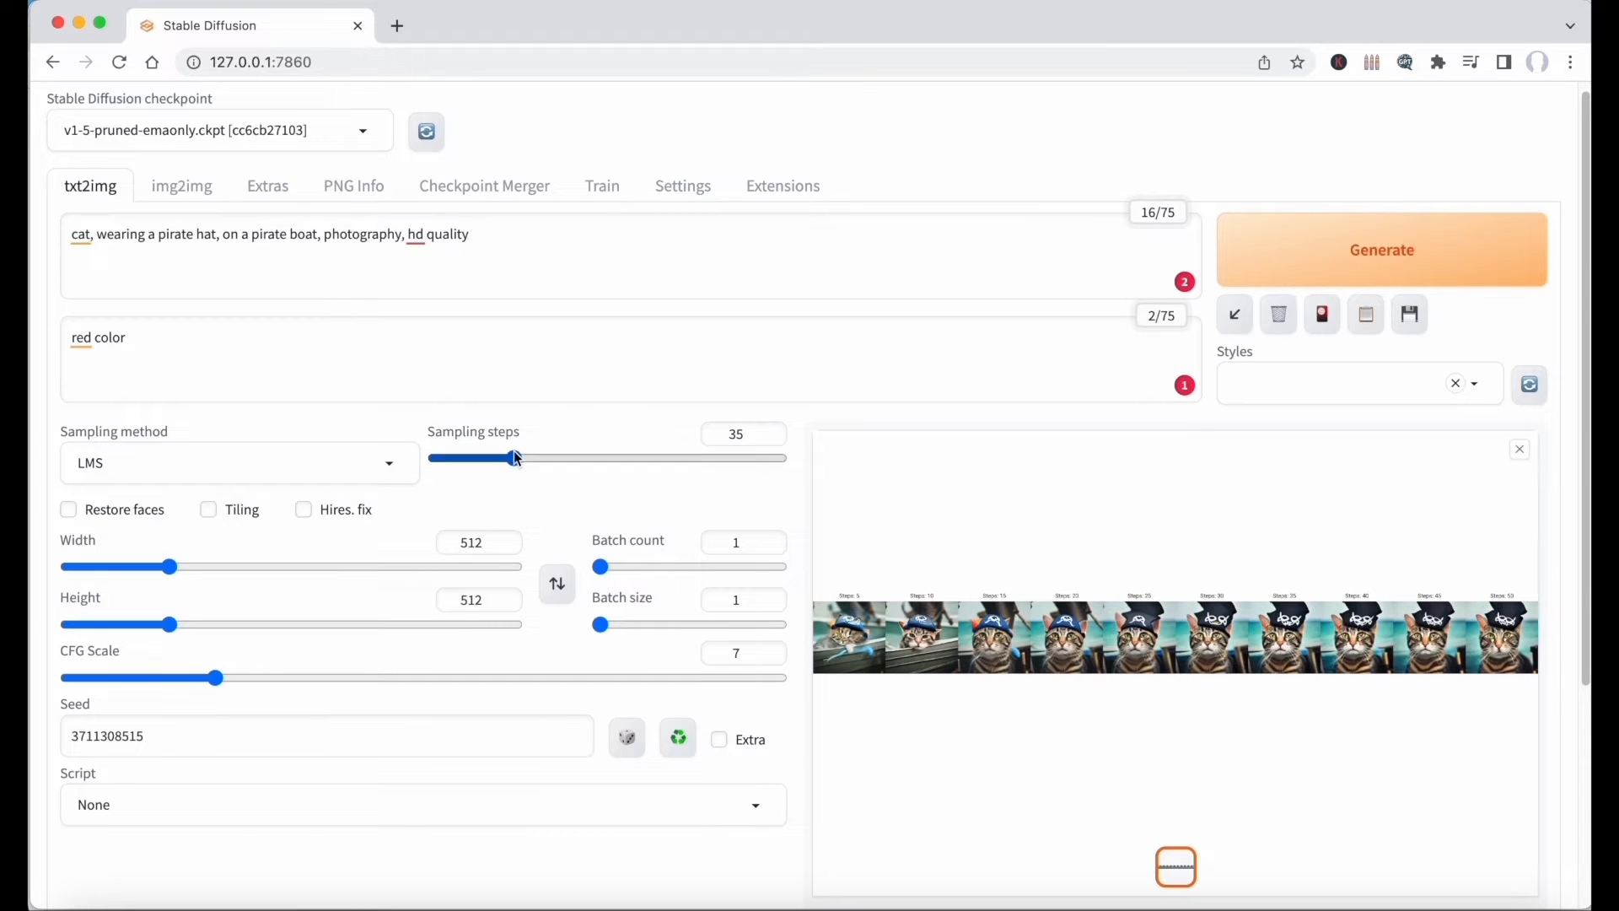
click(1353, 255)
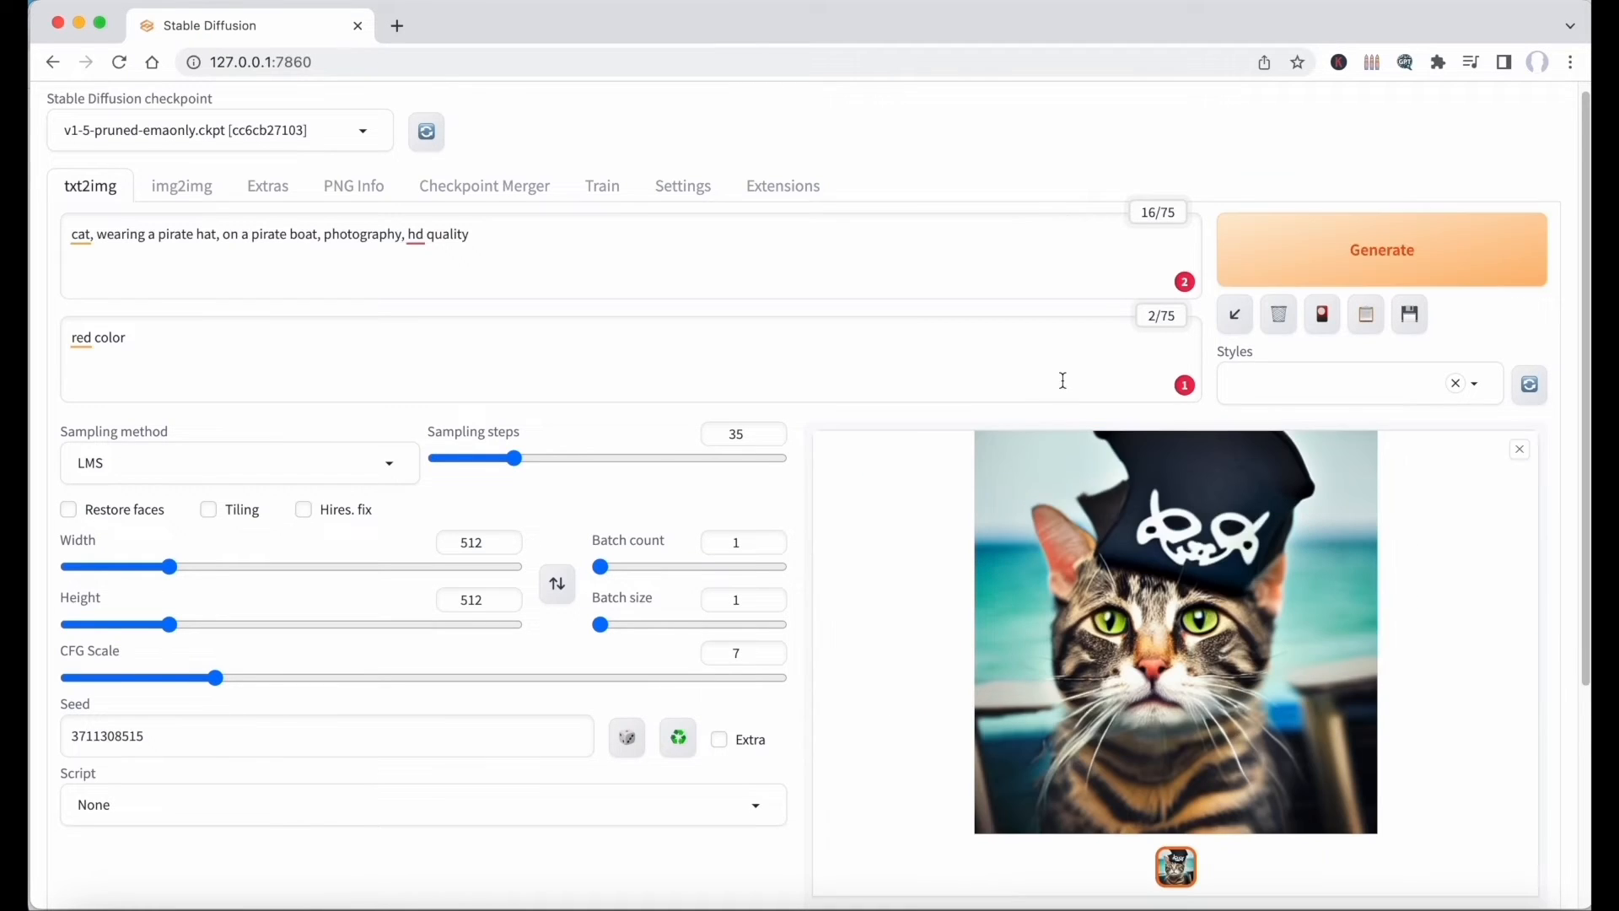
Send the generated pirate cat image to img2img as the source image.
scroll(1062, 380, down, 3)
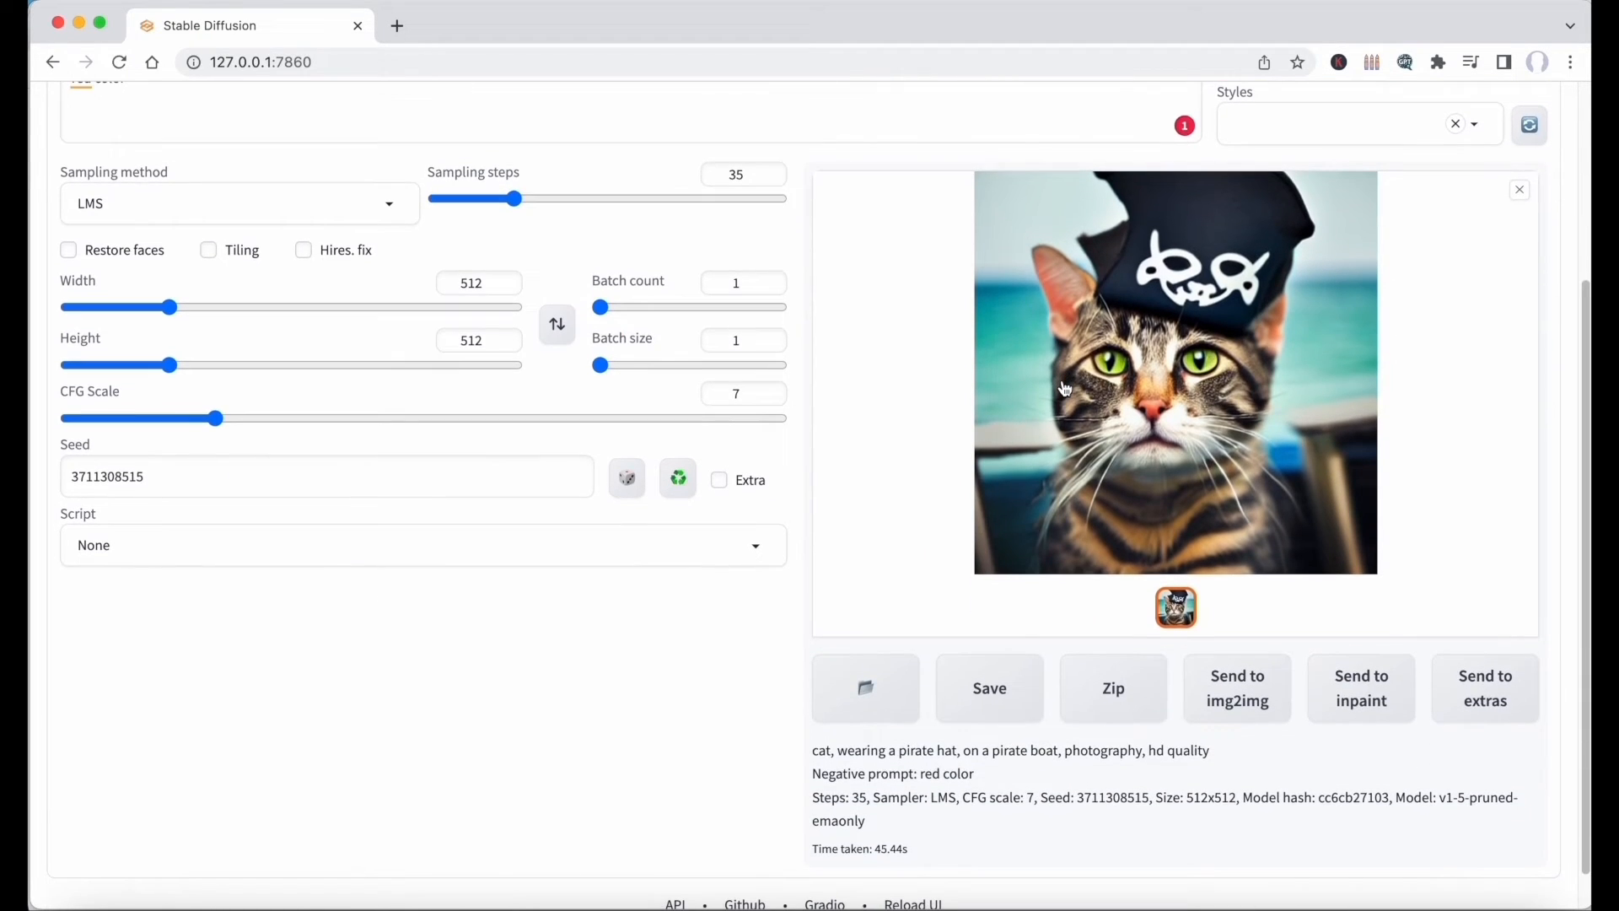
click(1245, 691)
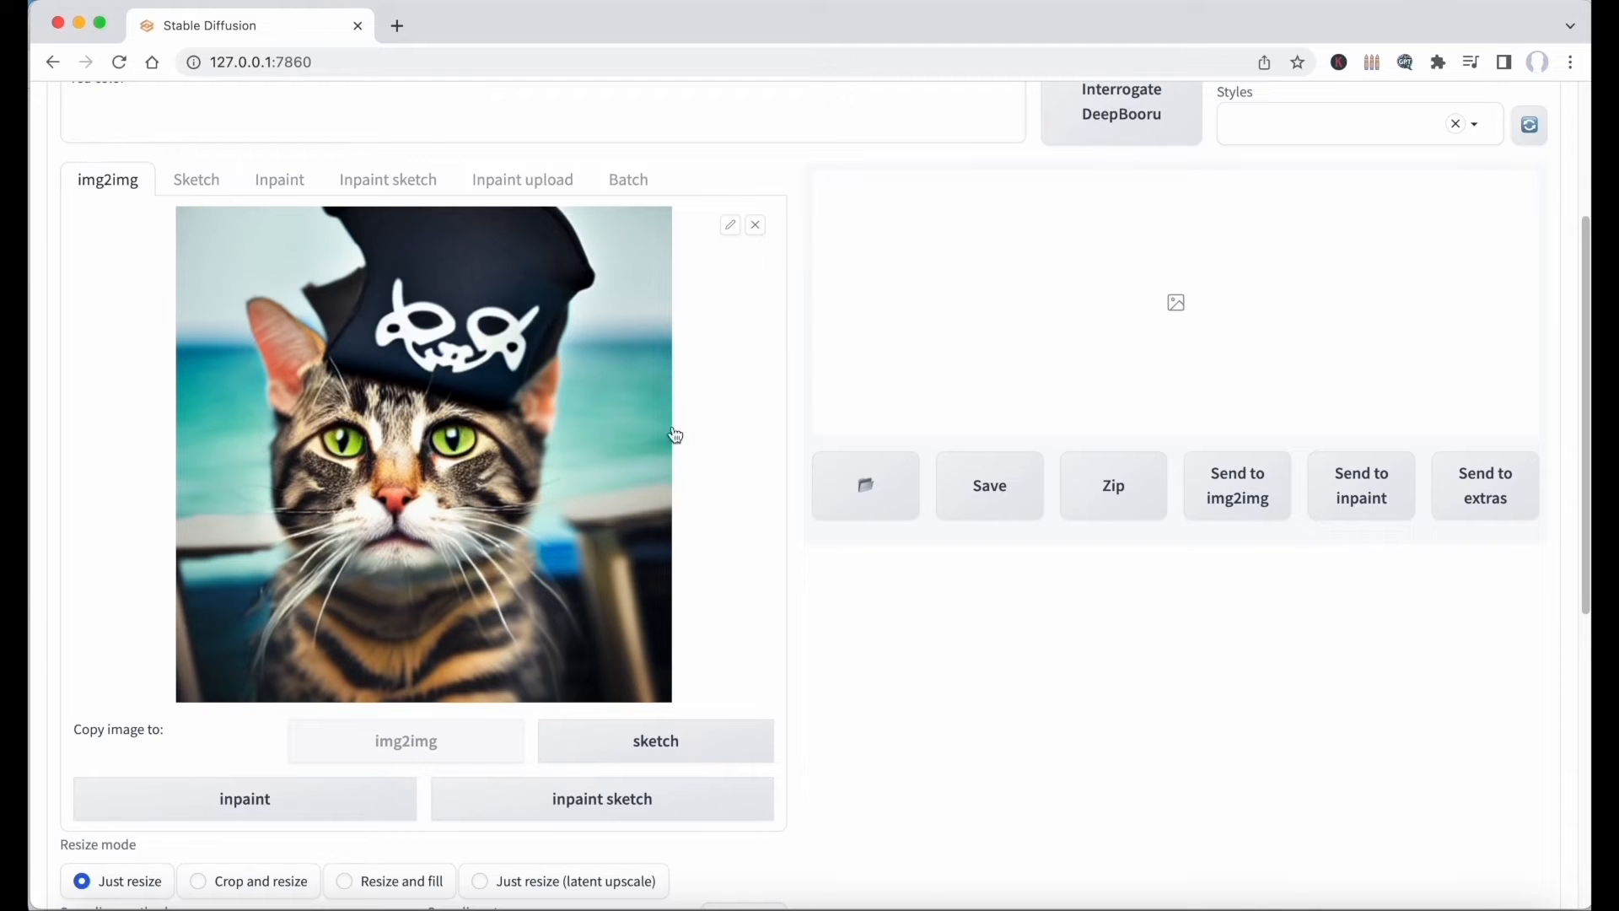
scroll(112, 188, up, 3)
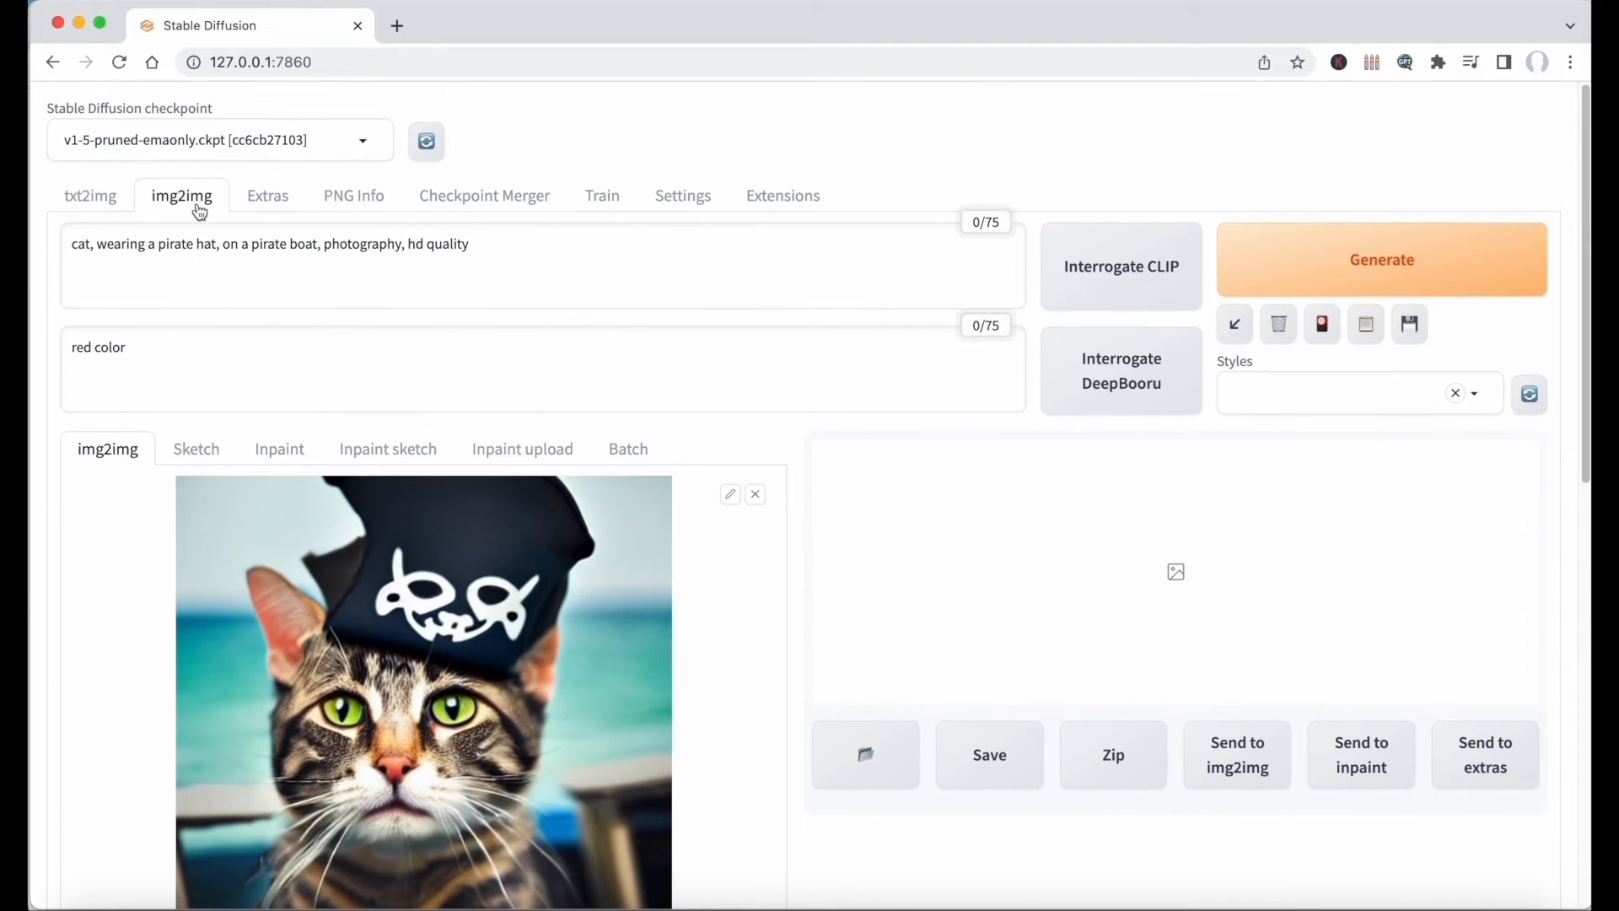
scroll(337, 422, down, 1)
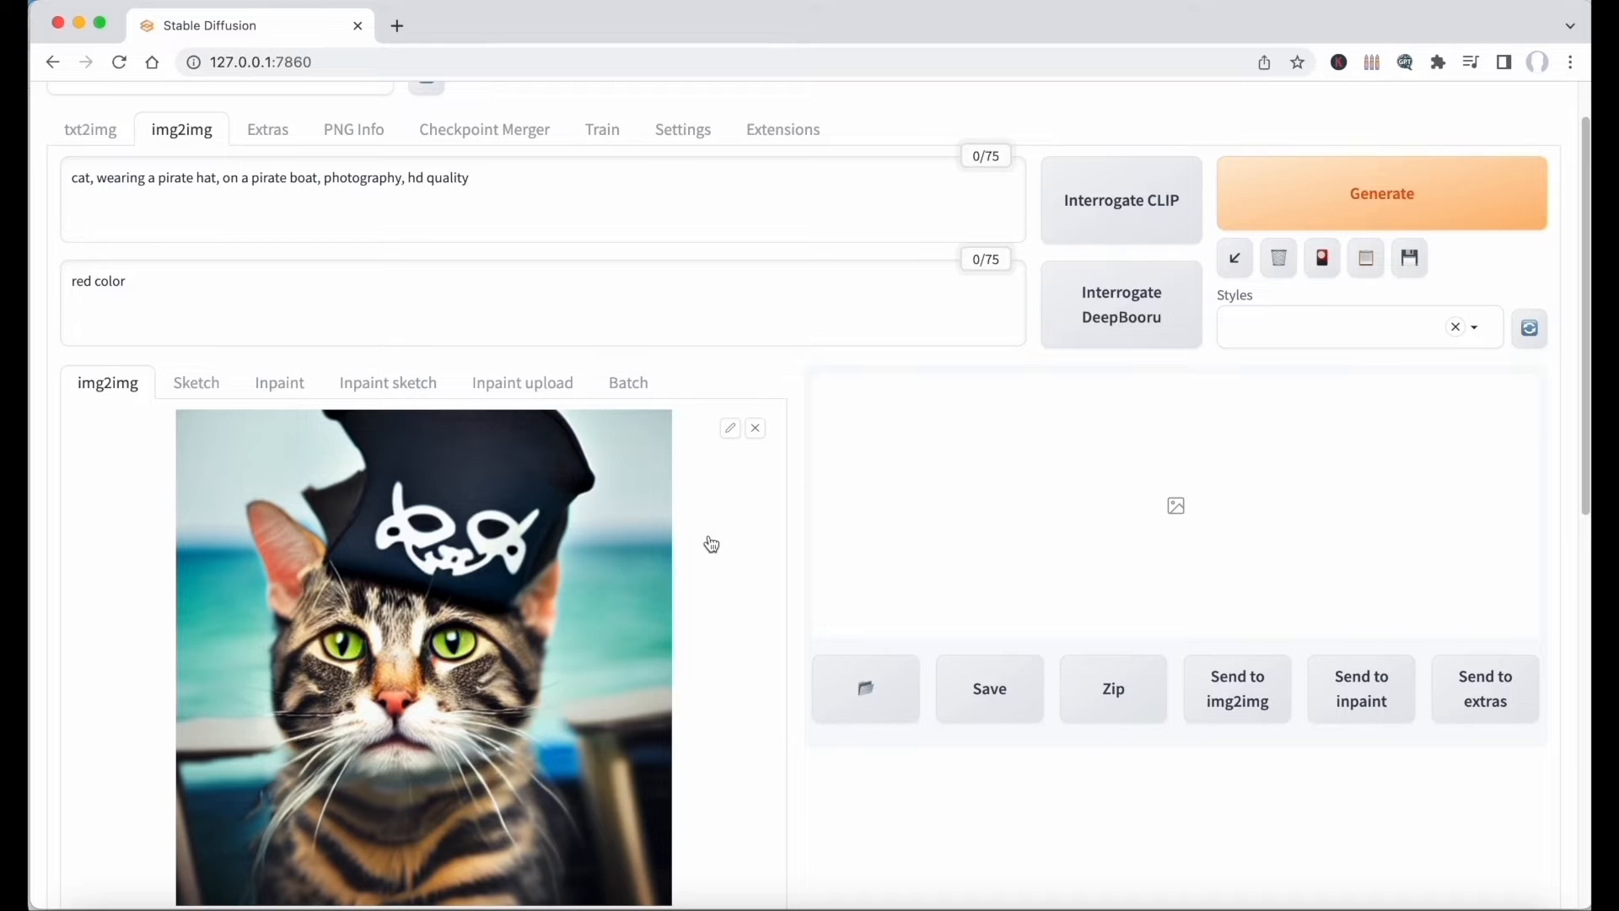
Set the denoising strength to 0 and generate an img2img image from the pirate cat.
scroll(550, 532, down, 10)
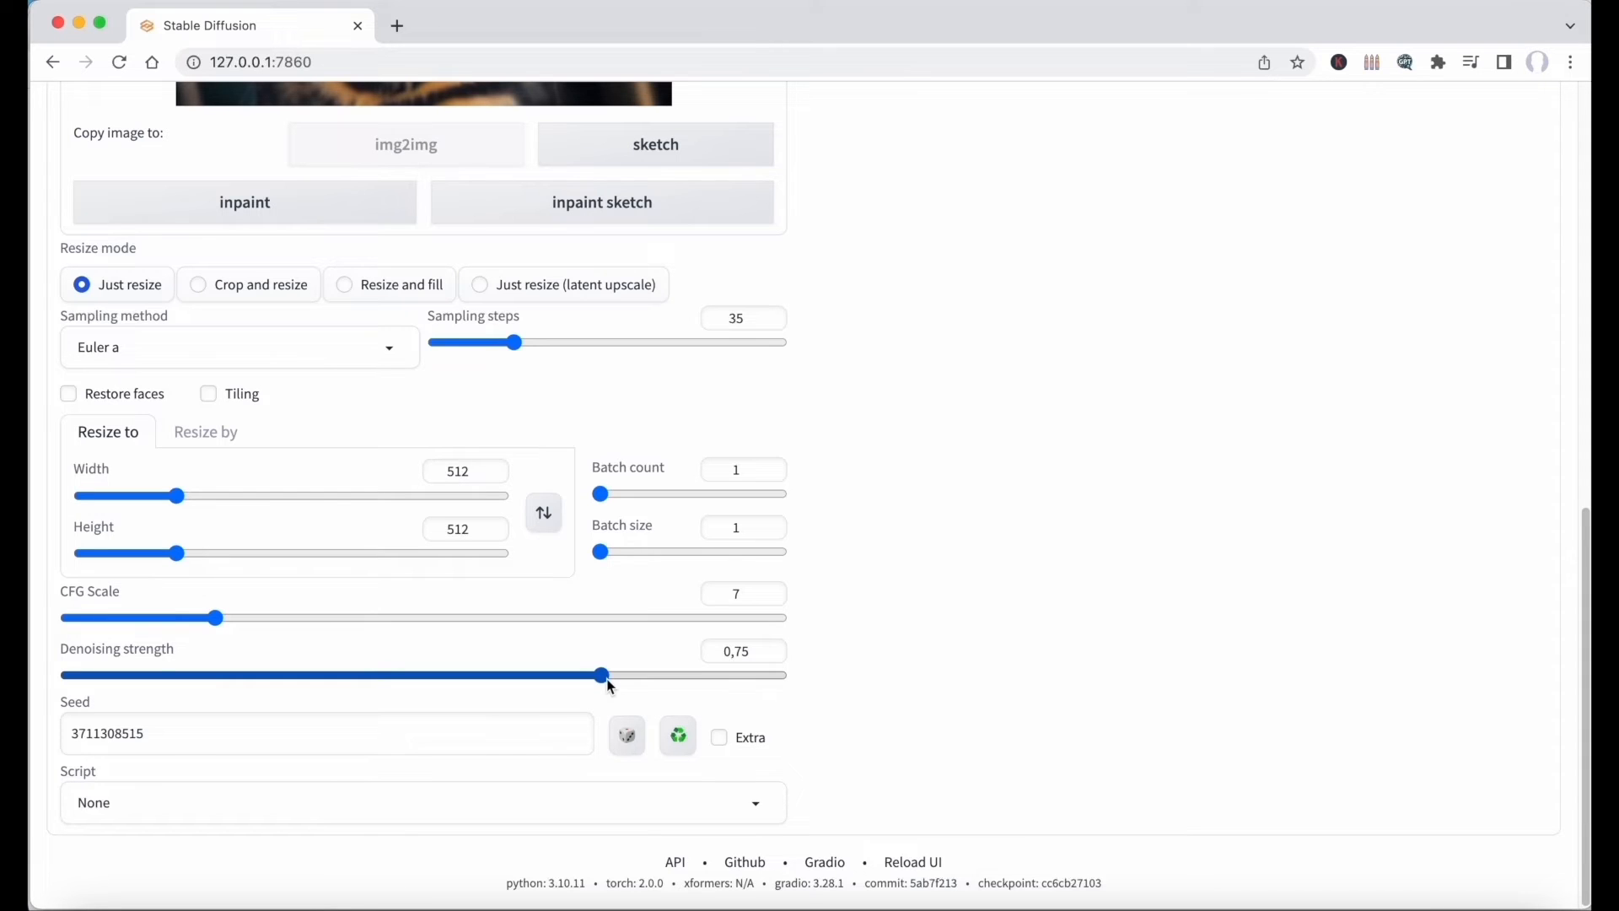
drag(601, 675, 83, 674)
scroll(318, 273, up, 15)
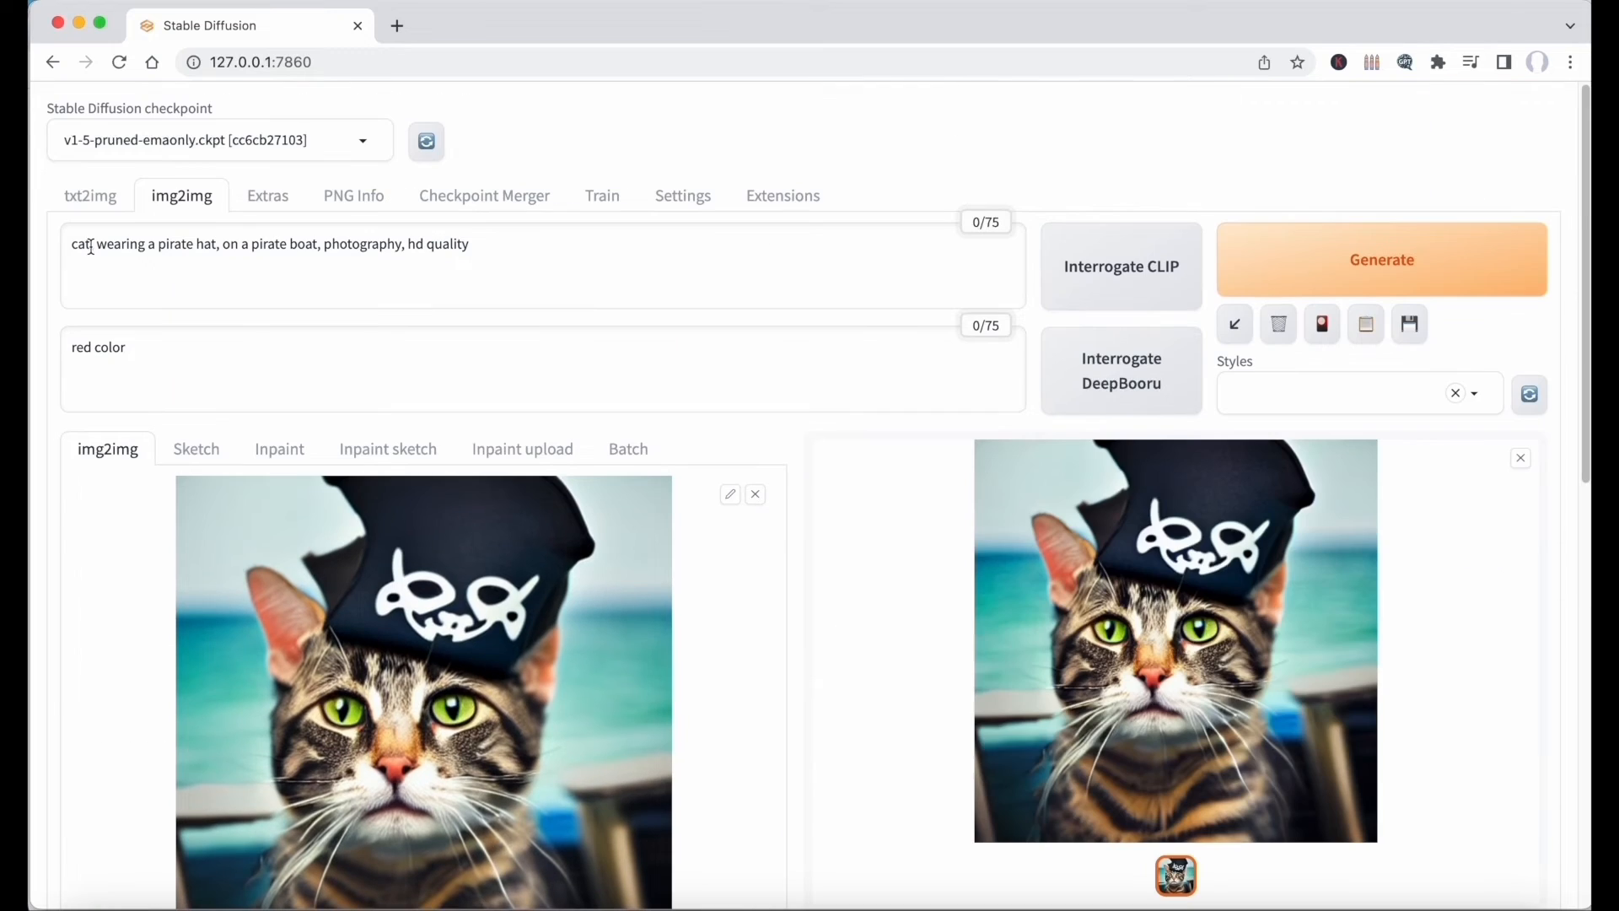
Replace "cat" with "dog" in the img2img prompt and generate the image.
drag(90, 247, 54, 245)
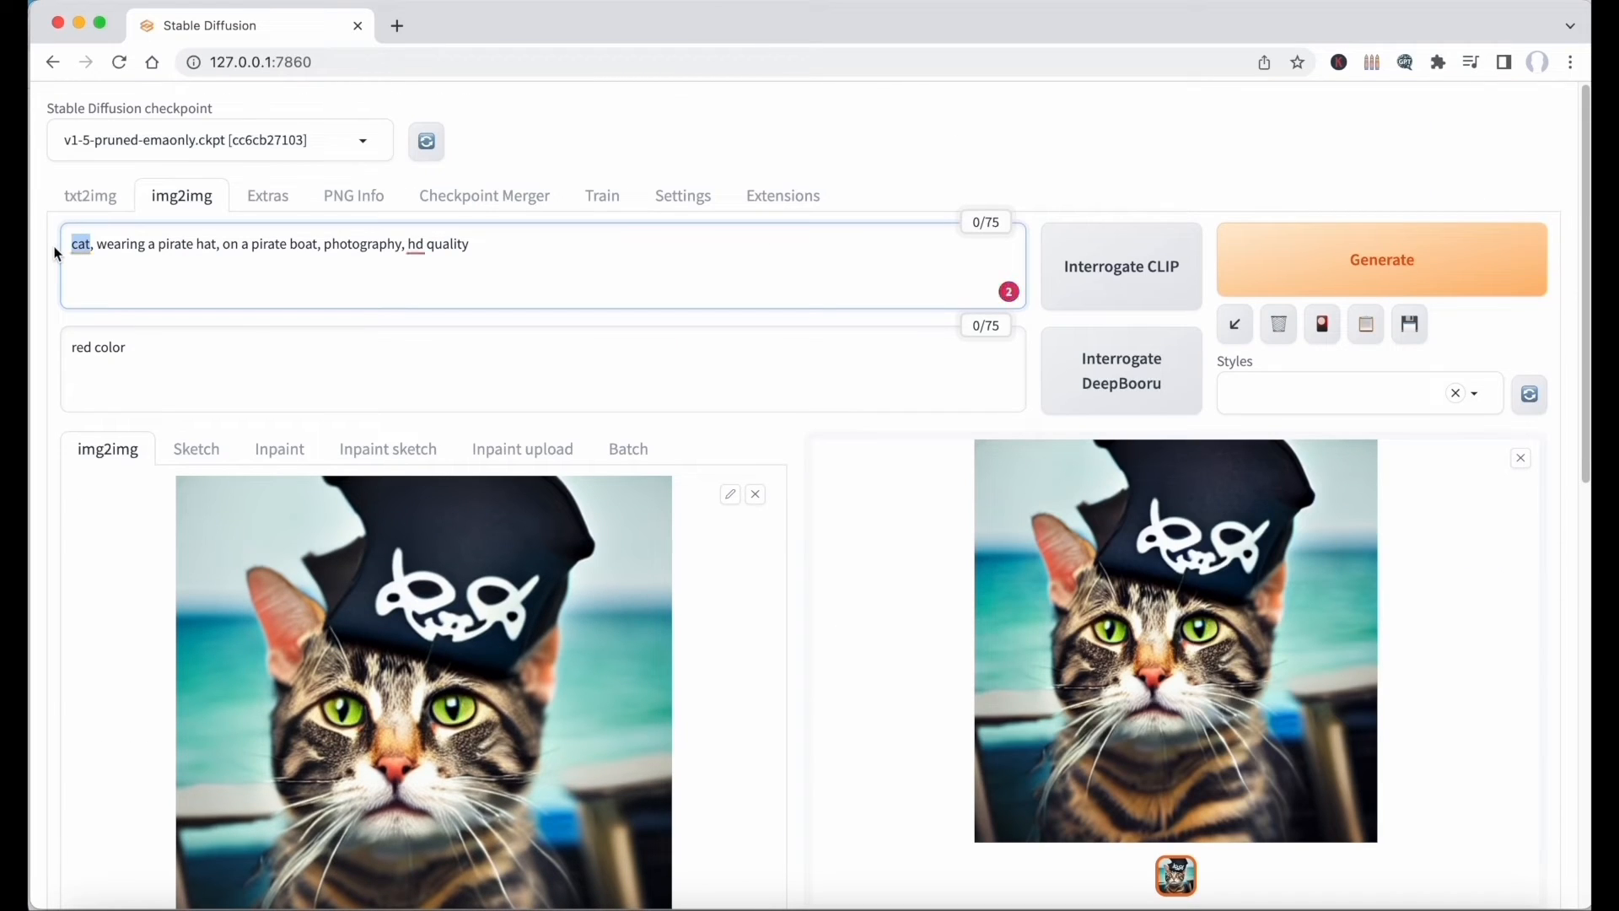
text(dog)
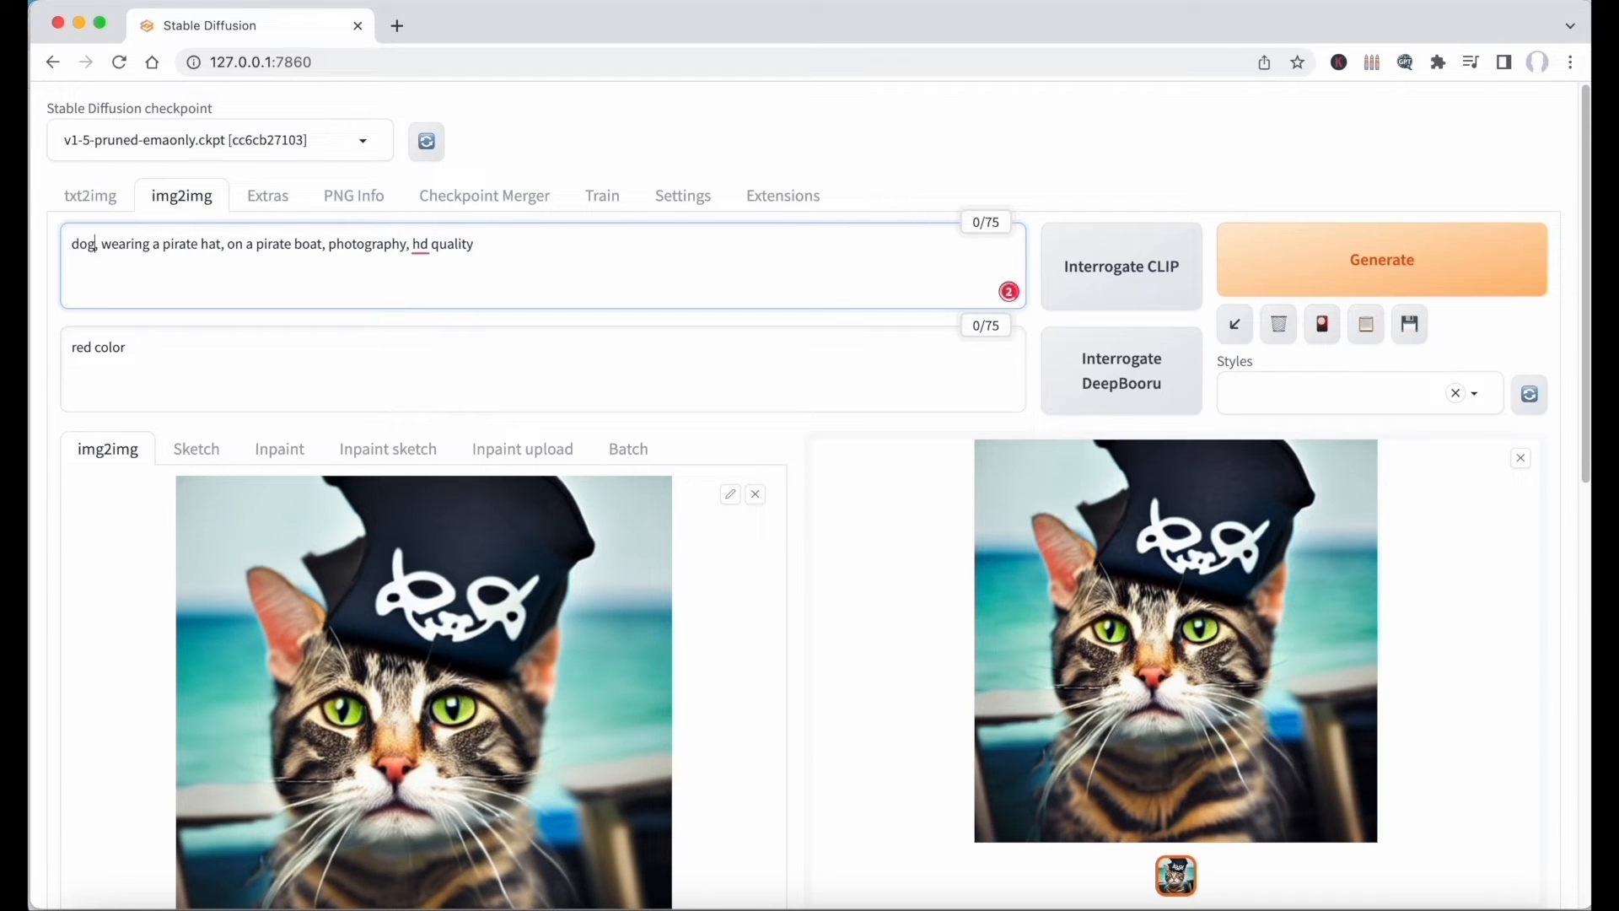
click(1480, 276)
scroll(1421, 707, down, 3)
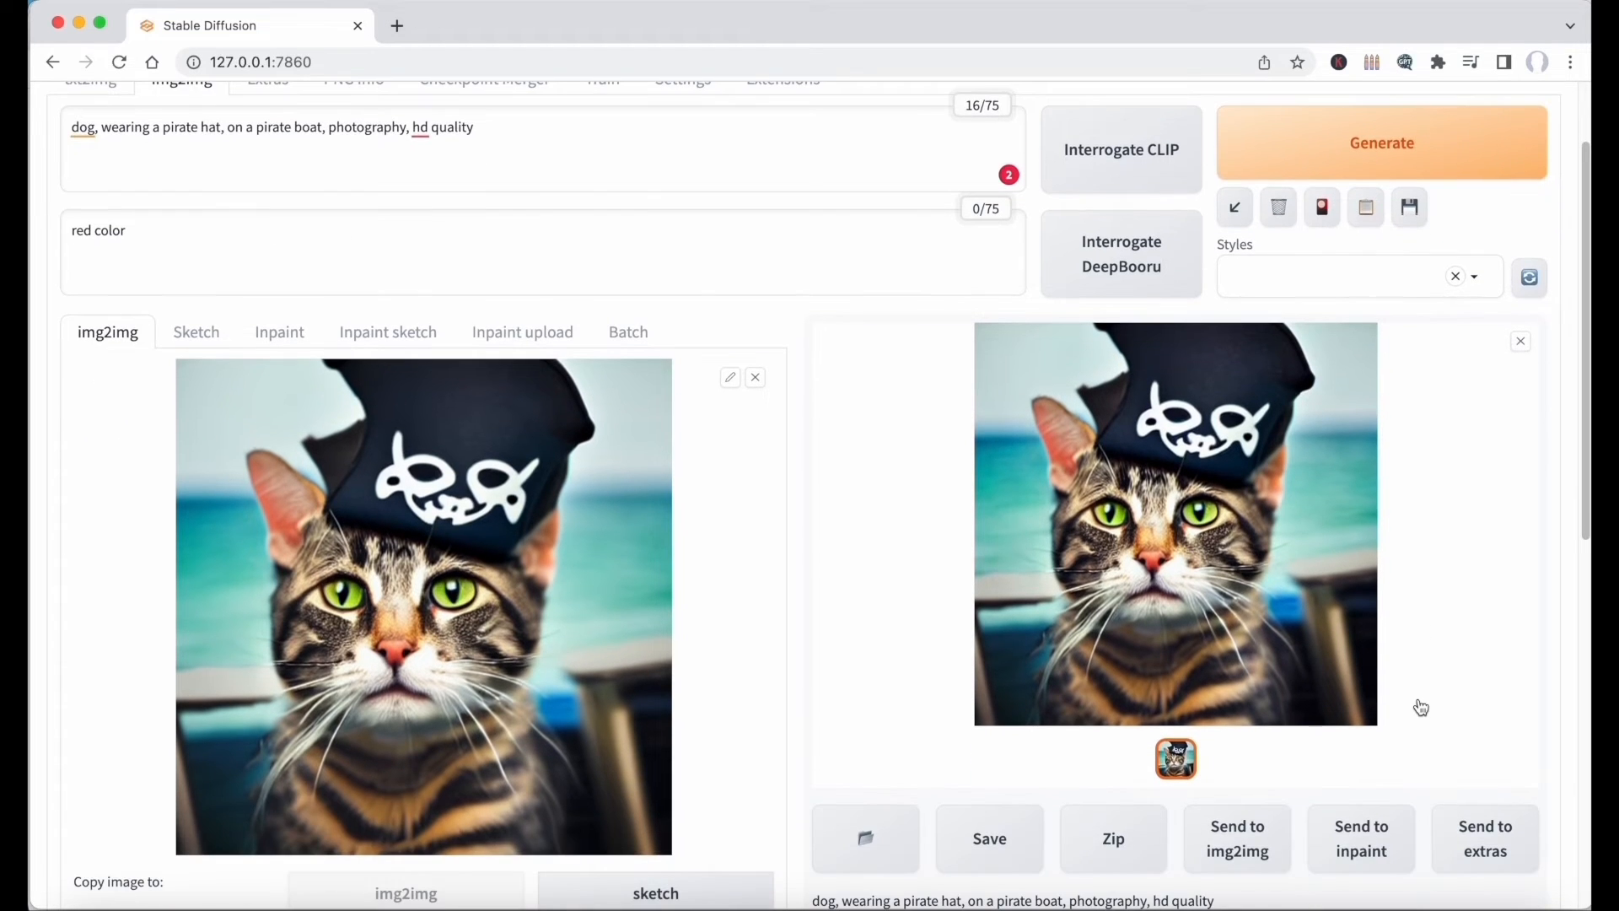
Set the denoising strength to 1 and generate the dog image.
scroll(571, 687, down, 9)
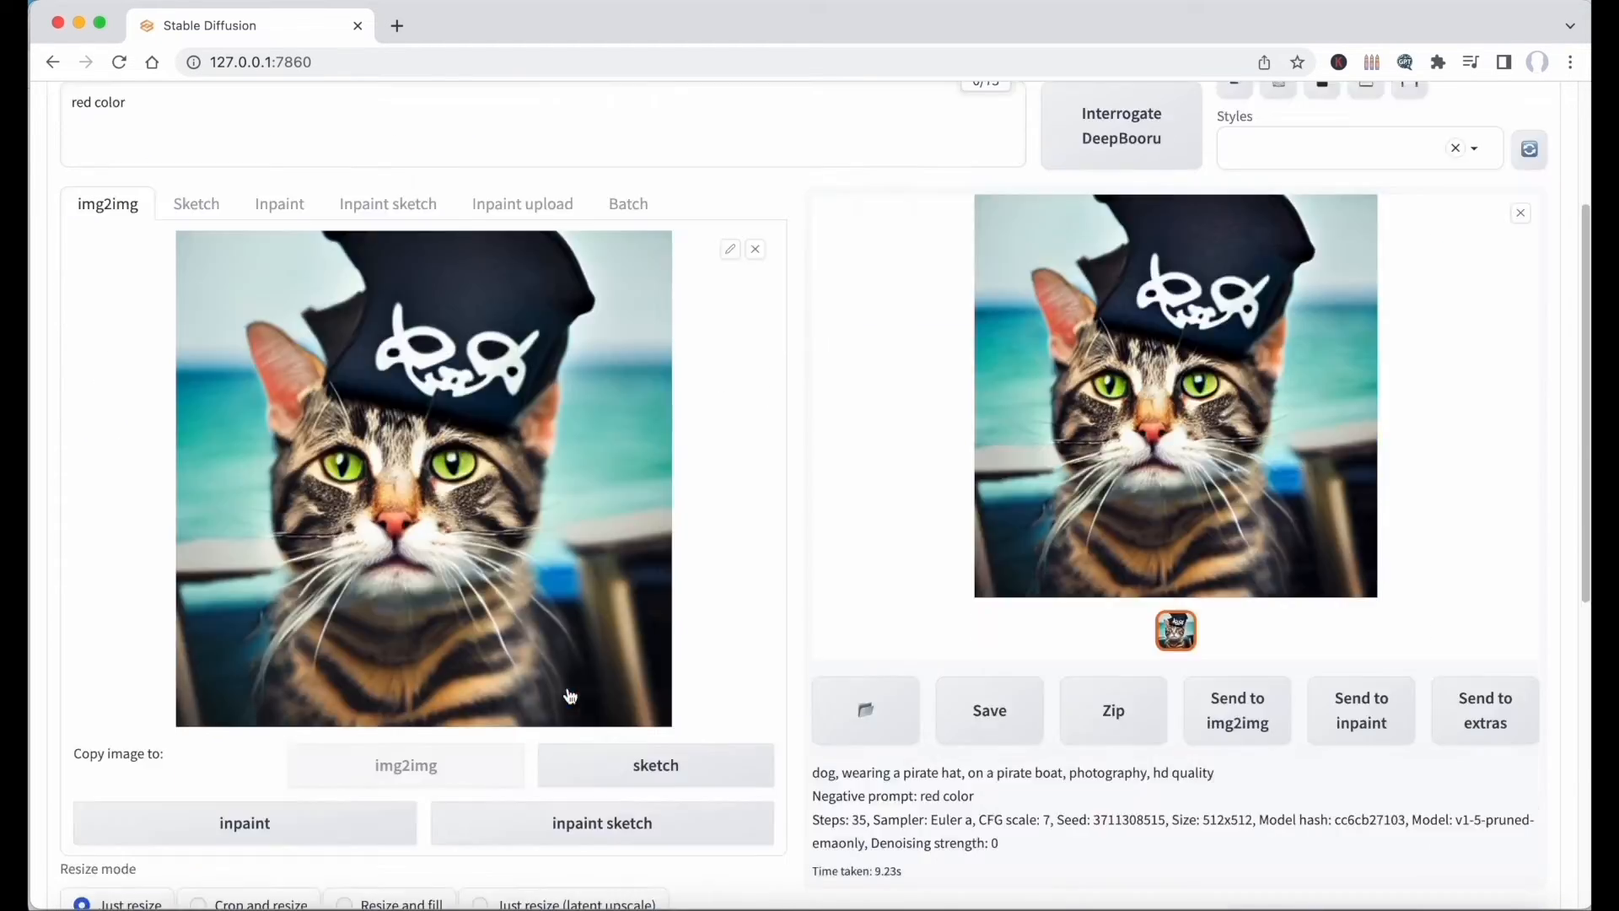
drag(64, 675, 786, 655)
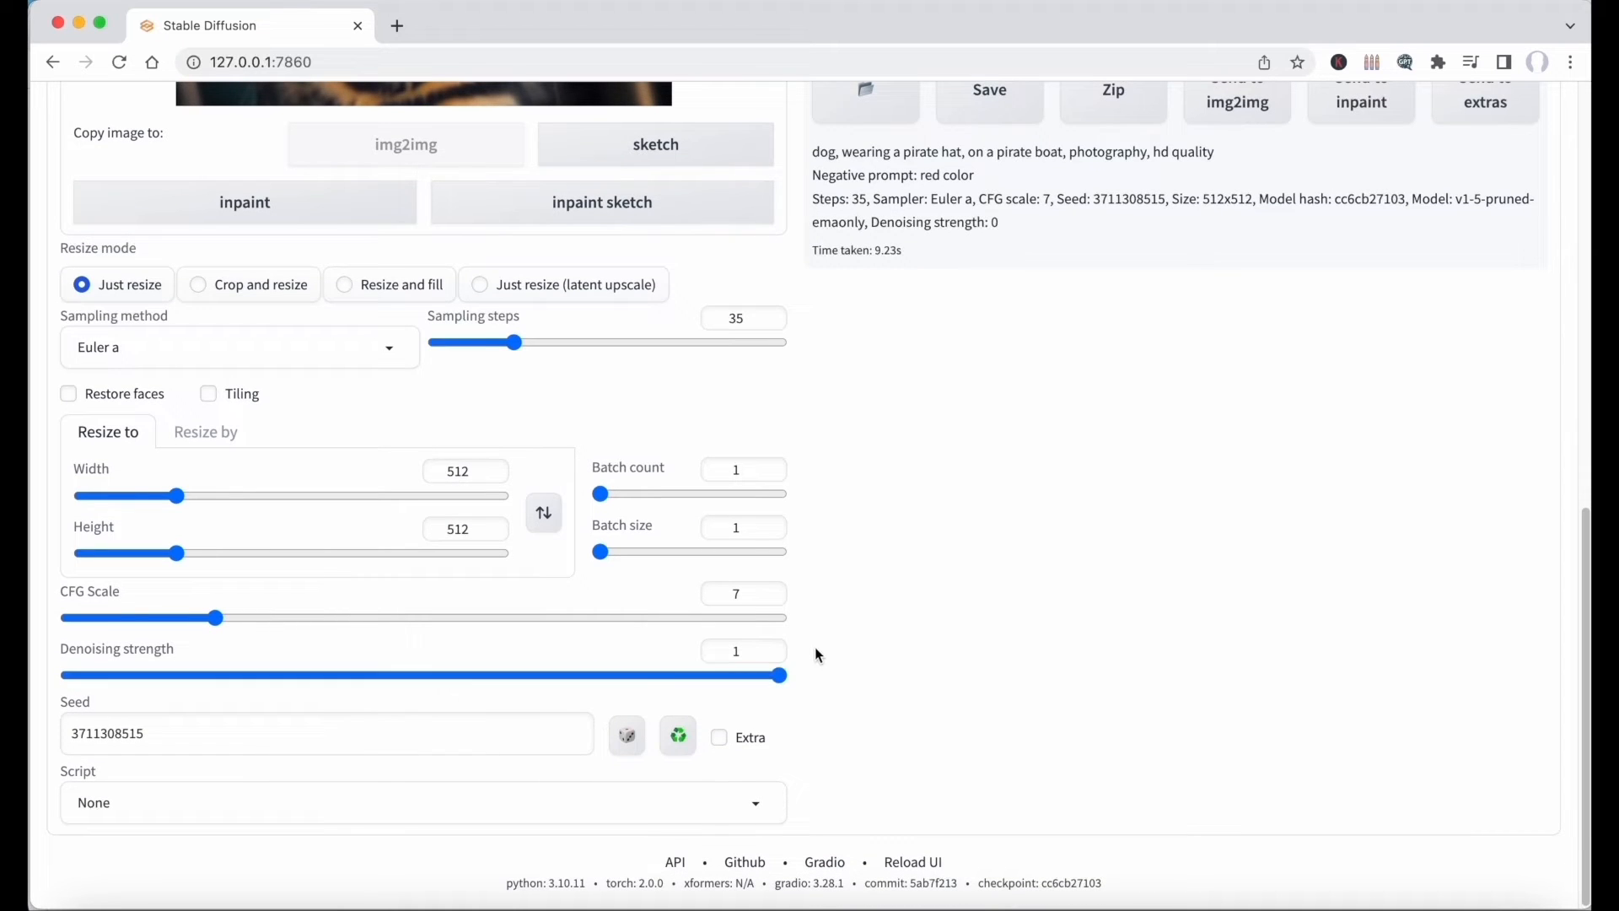
scroll(803, 686, up, 10)
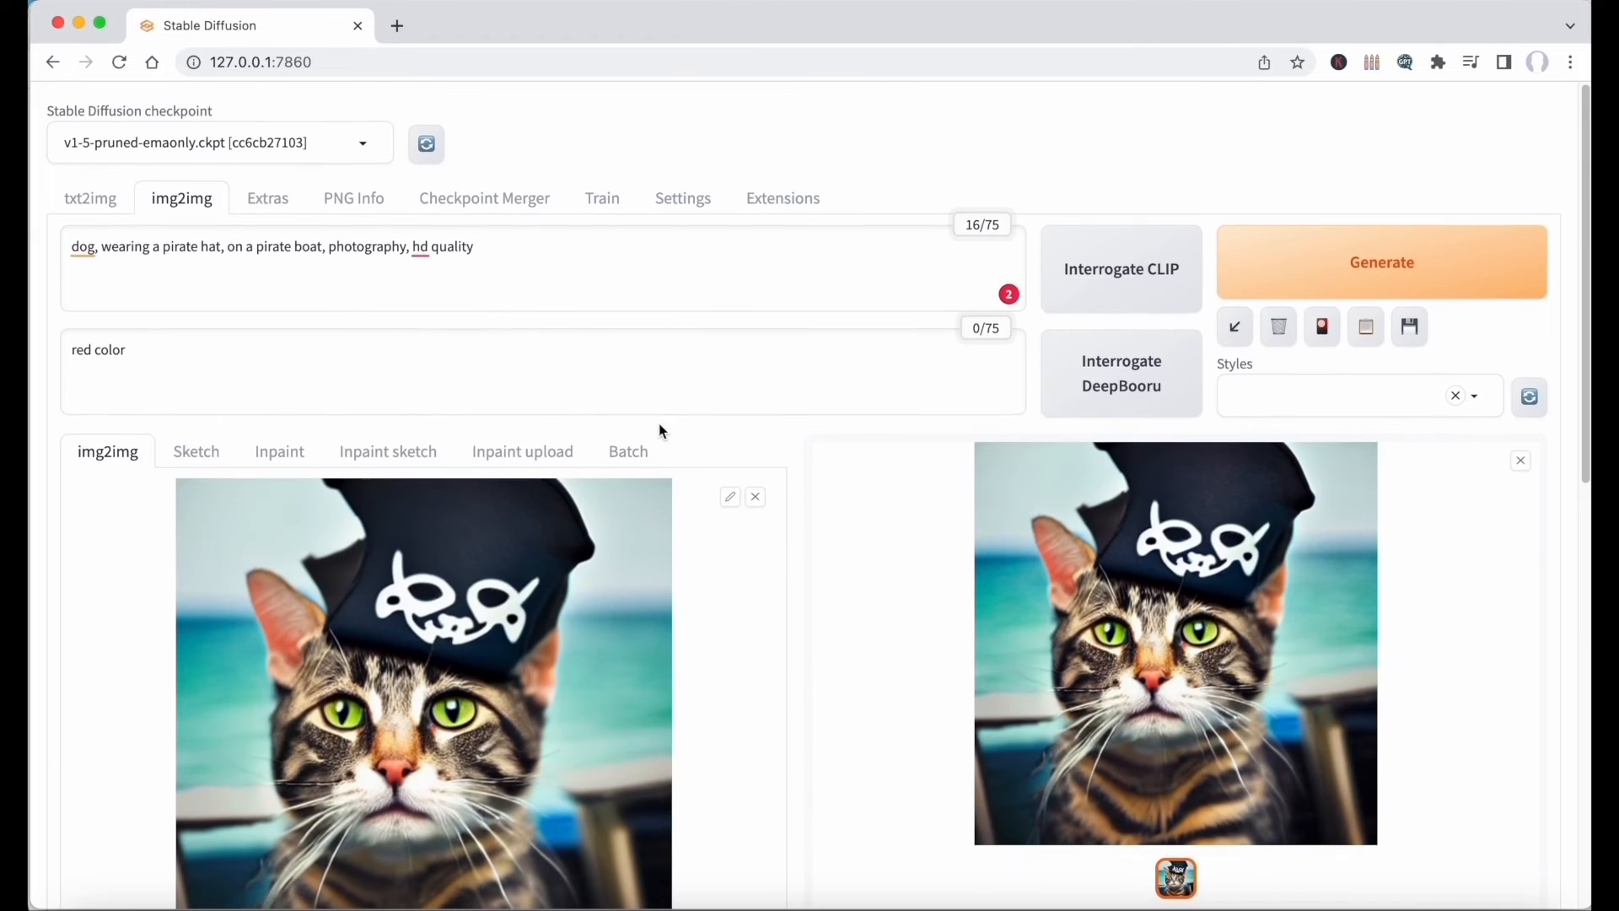
click(1381, 259)
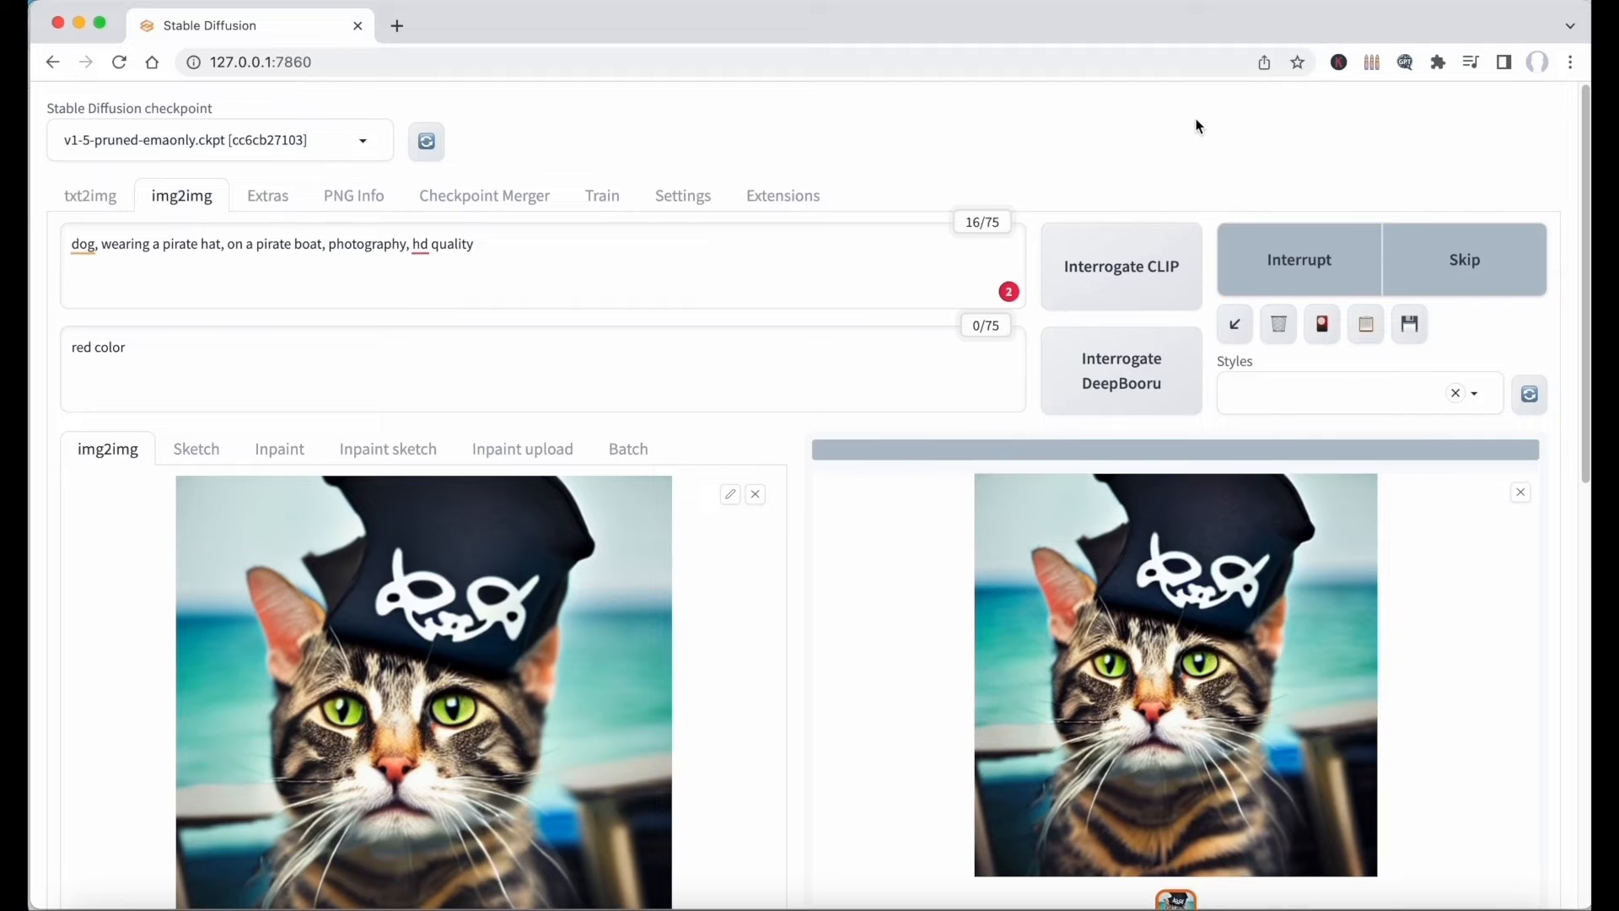
scroll(1198, 127, down, 1)
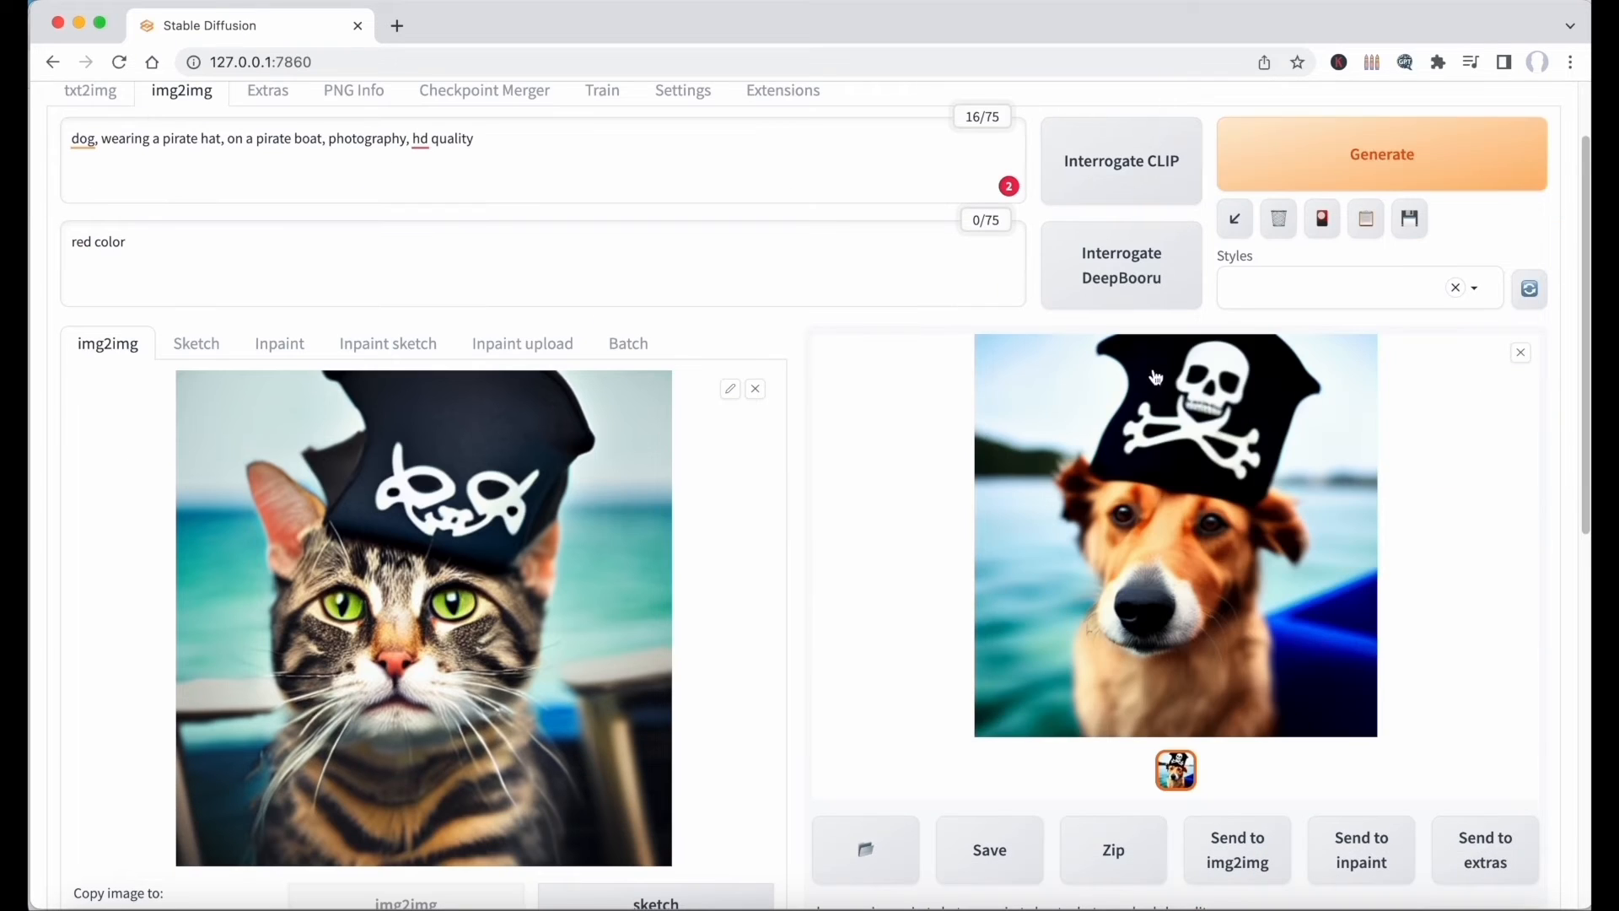
Set the denoising strength to 0.65 and generate the dog image again.
scroll(809, 597, down, 9)
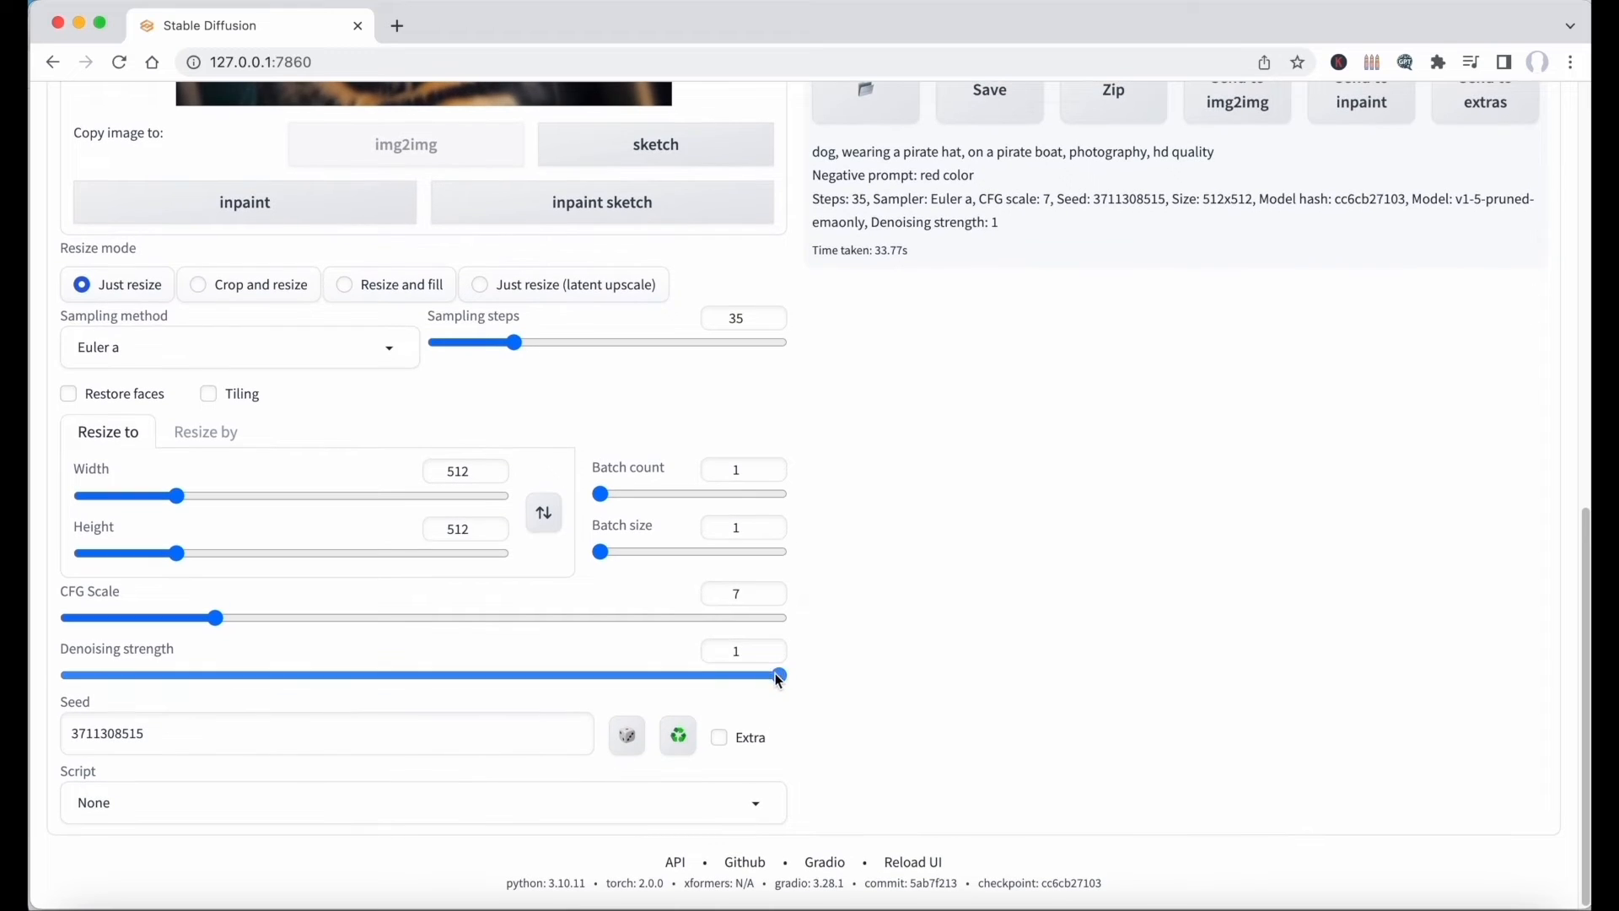
drag(778, 673, 531, 684)
scroll(1305, 269, up, 9)
click(1303, 269)
scroll(1204, 152, down, 2)
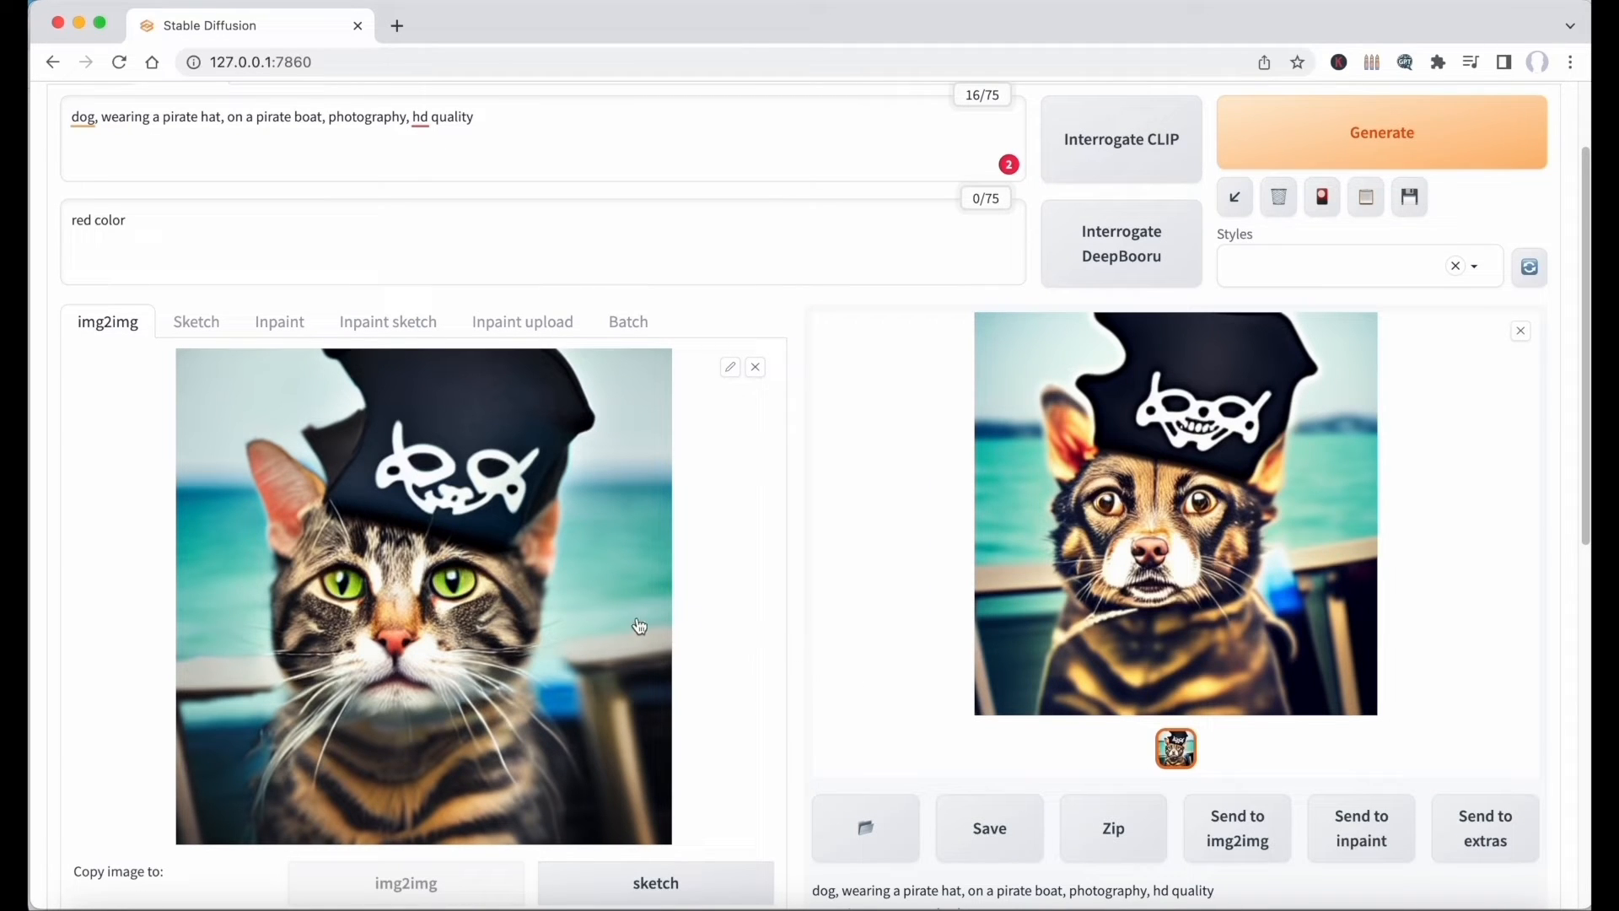
Raise the denoising strength to 0.75 and generate another version of the dog image.
scroll(885, 604, down, 9)
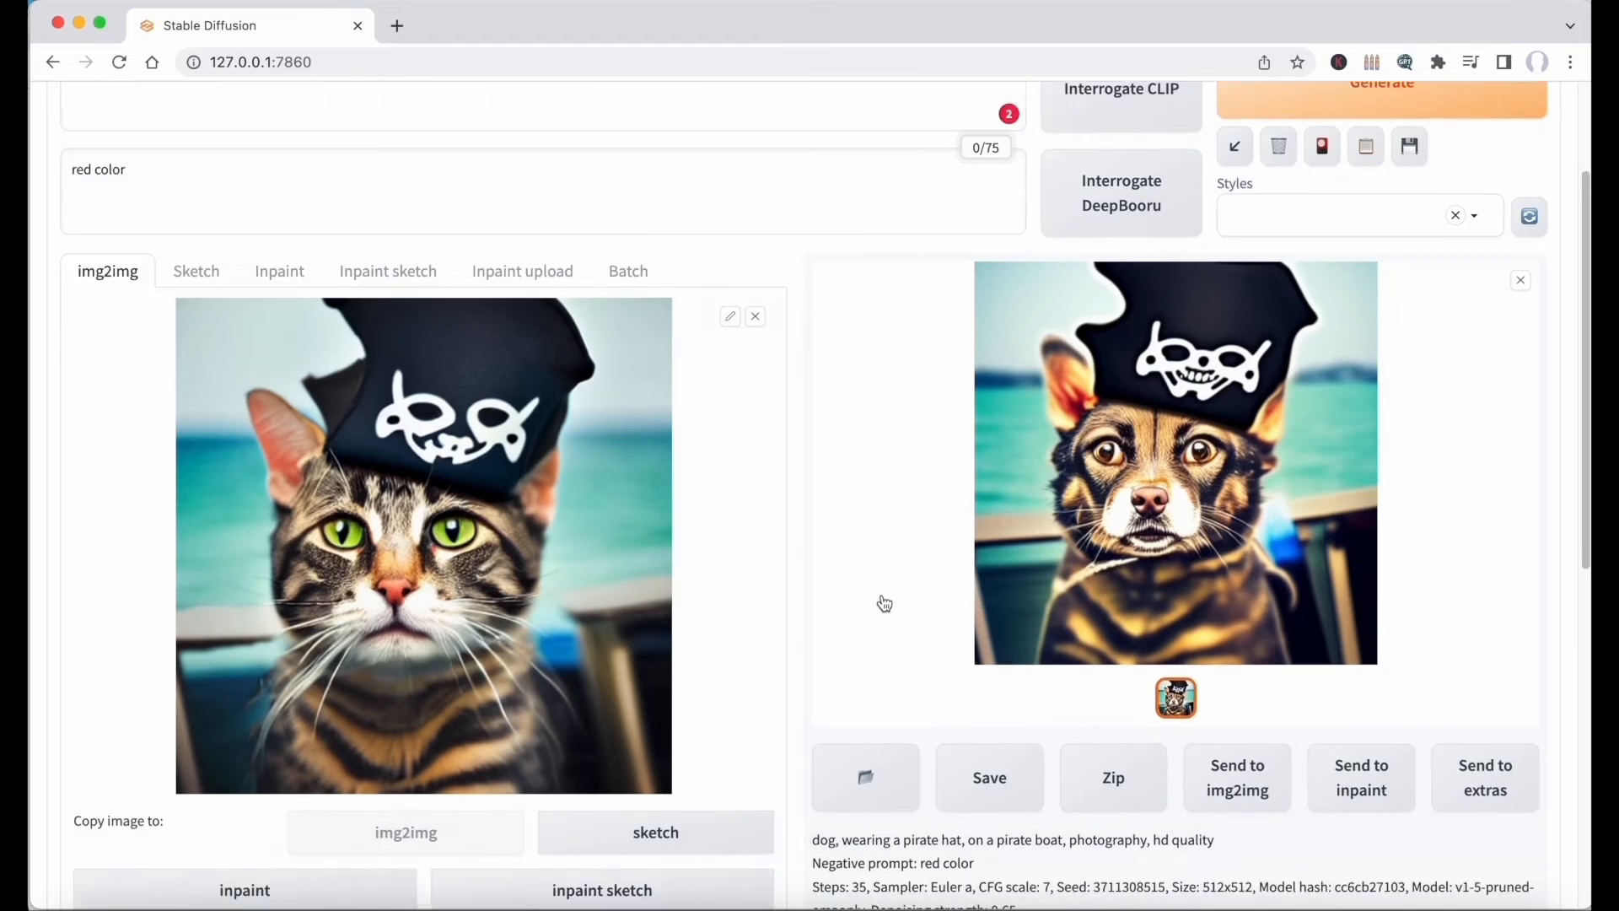
drag(533, 679, 599, 681)
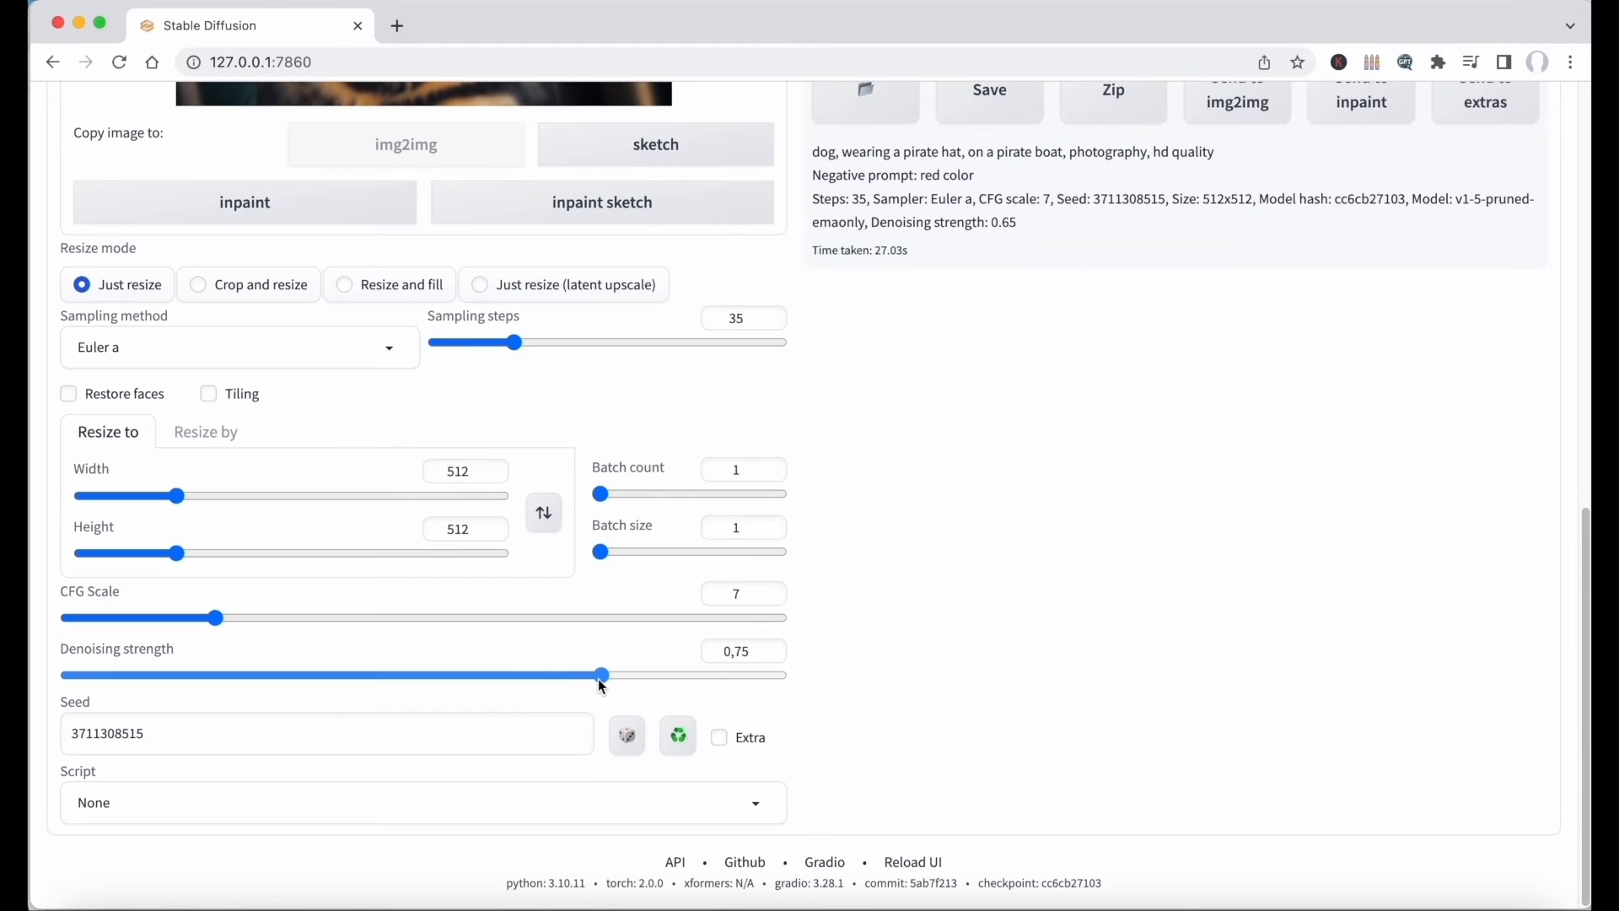
scroll(1100, 568, up, 10)
click(1383, 279)
scroll(1478, 389, down, 2)
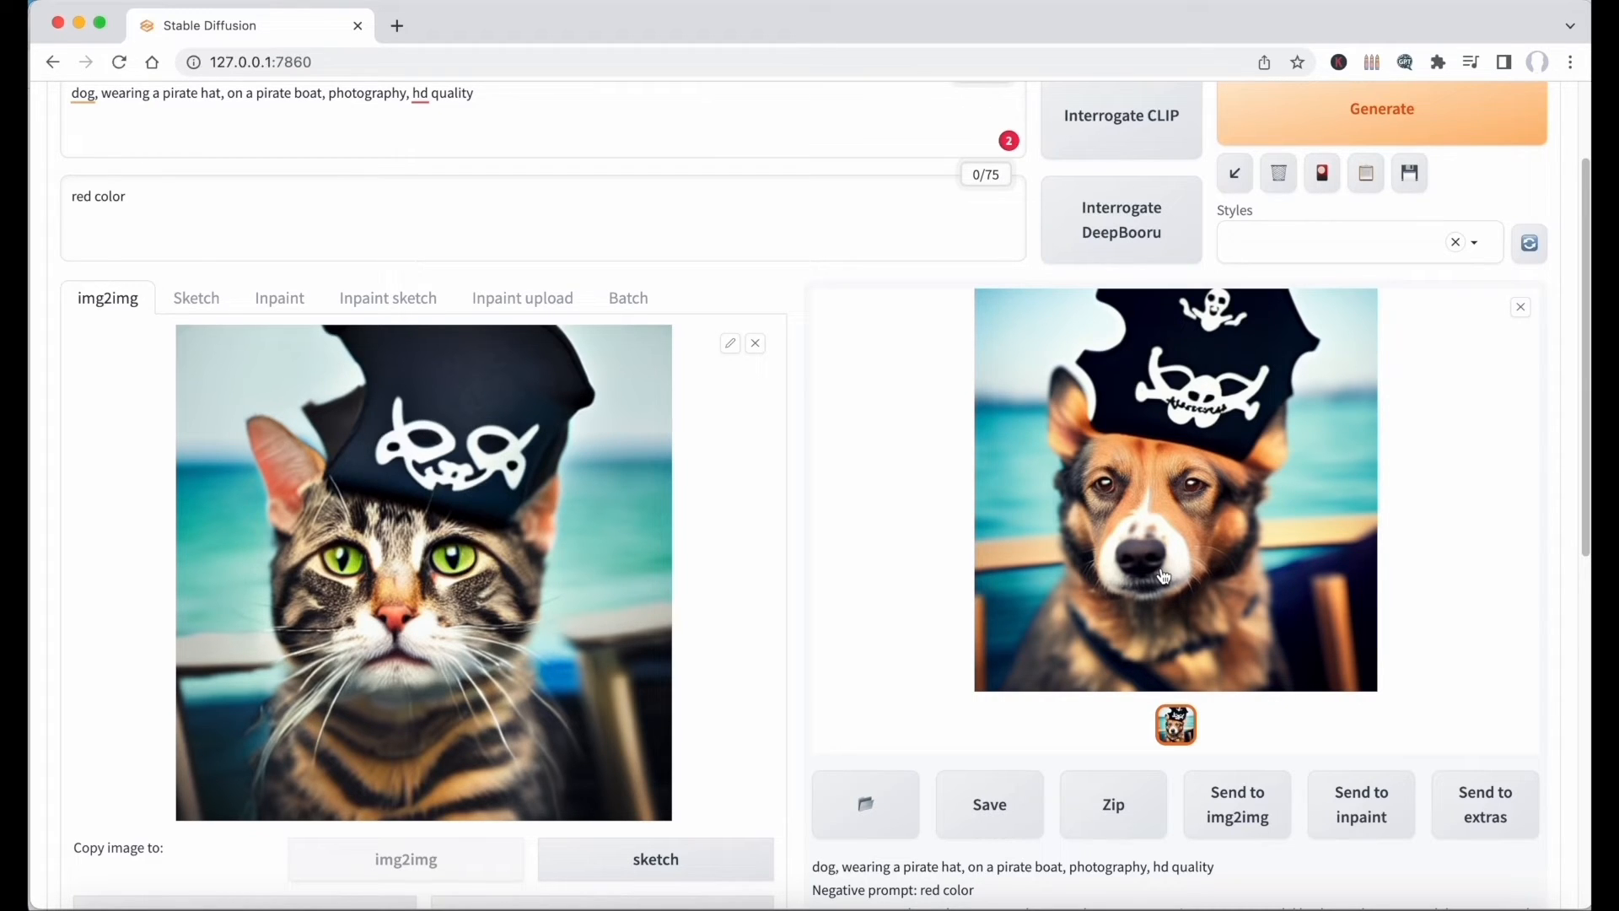
Replace the img2img source image with the downloaded photo cat pirate.jpeg.
drag(1164, 577, 412, 580)
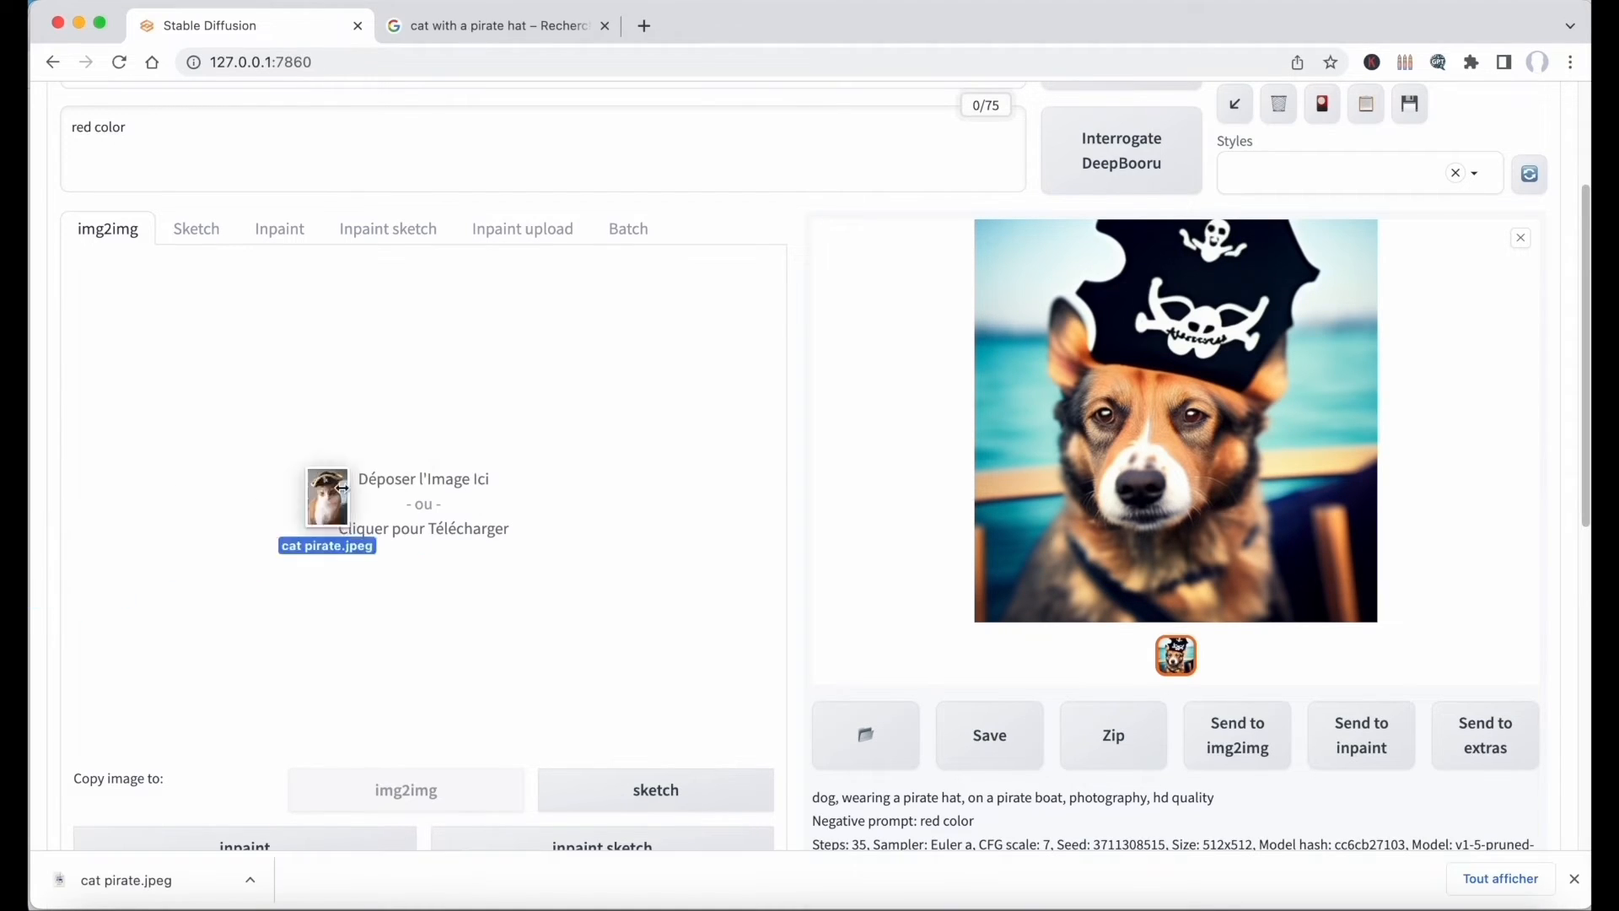
drag(329, 506, 413, 473)
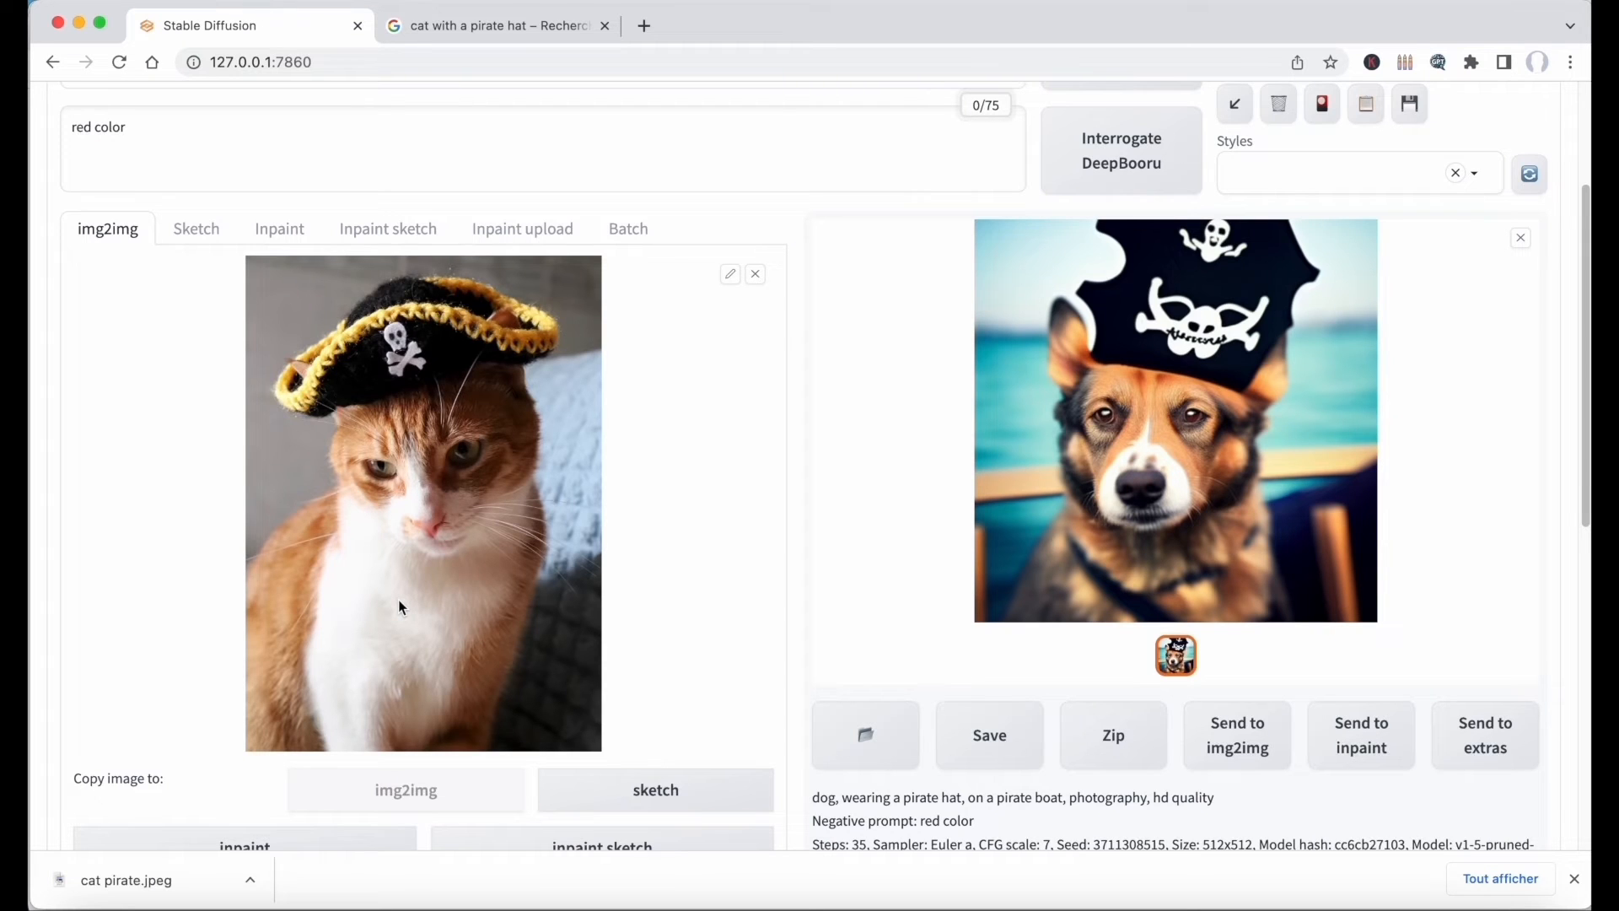
scroll(400, 602, up, 1)
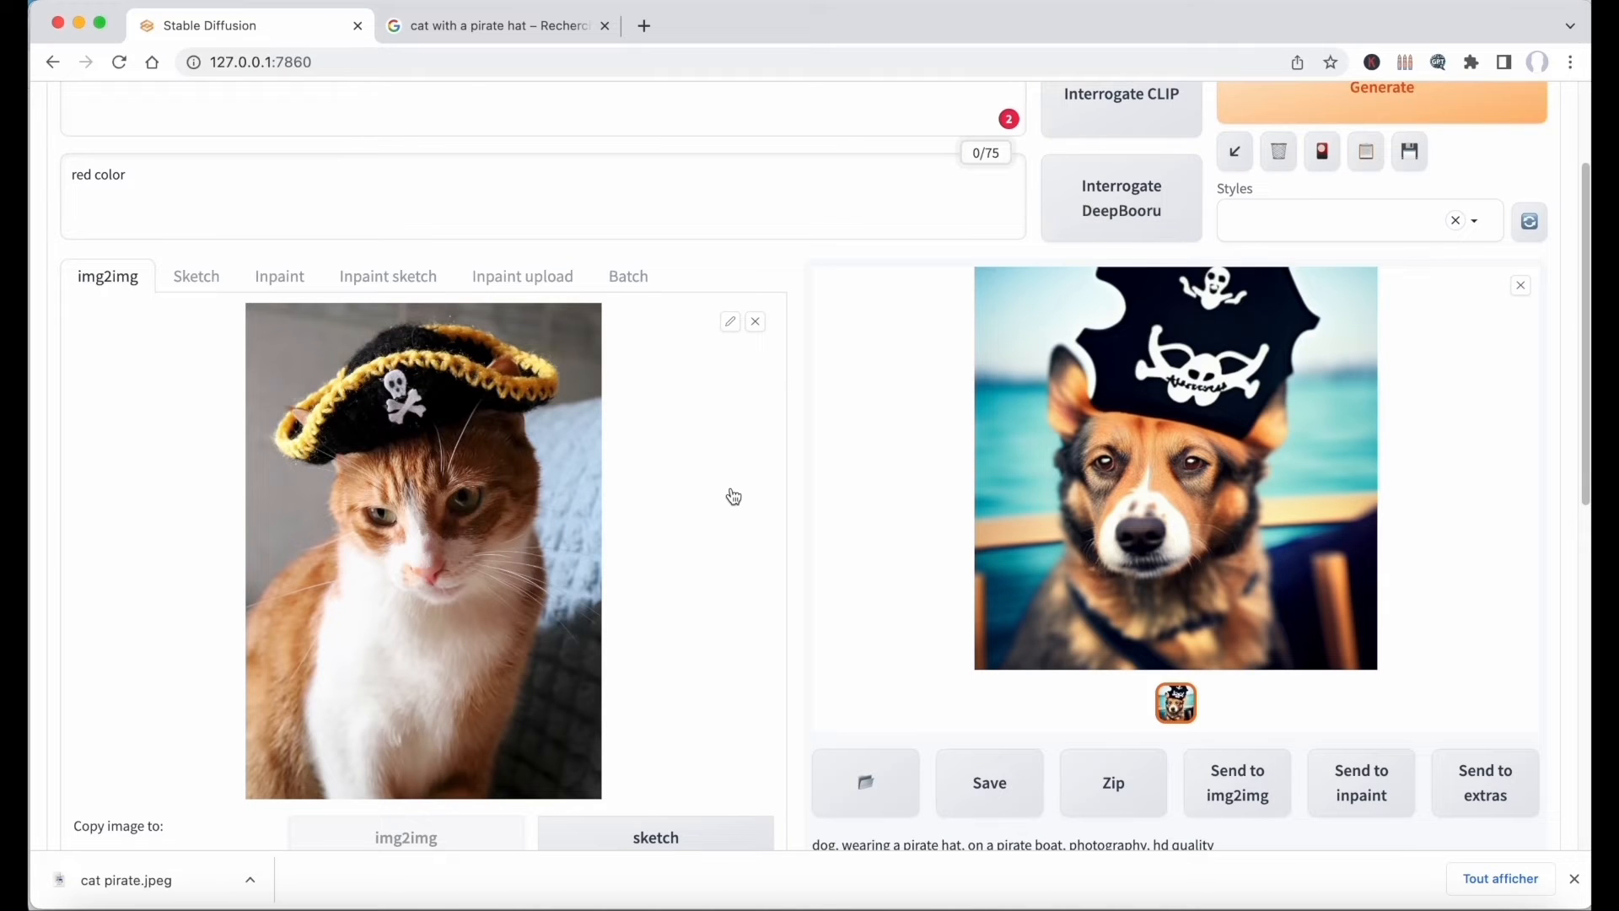
scroll(734, 496, up, 4)
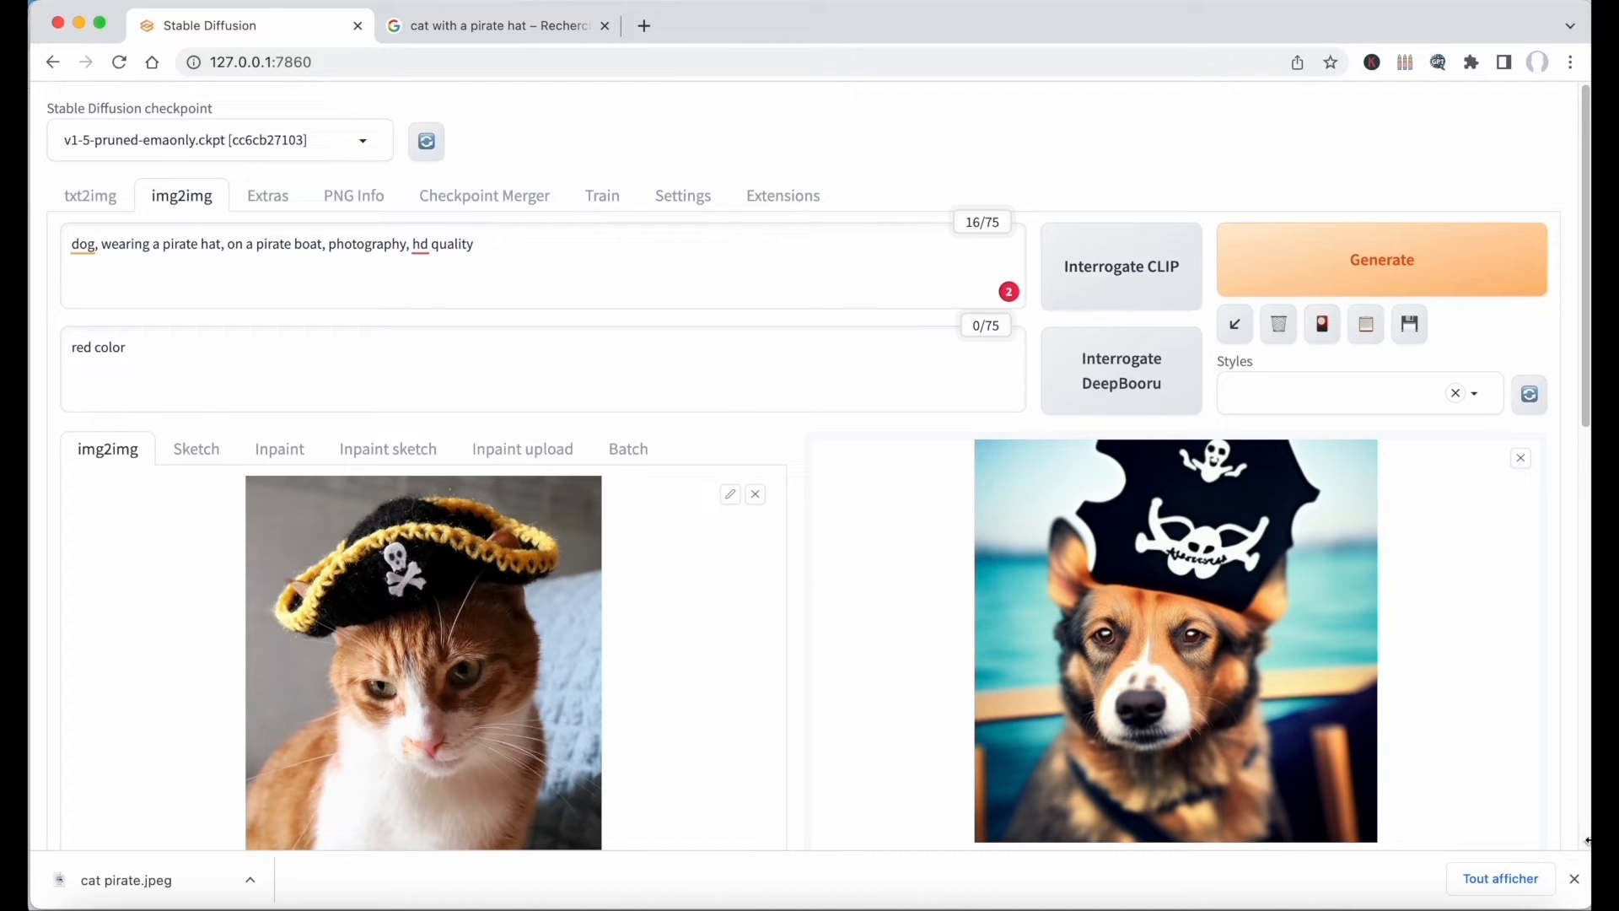
Interrogate the pirate cat photo with CLIP to fill the img2img prompt with its description, and highlight the artist name in it.
click(1574, 880)
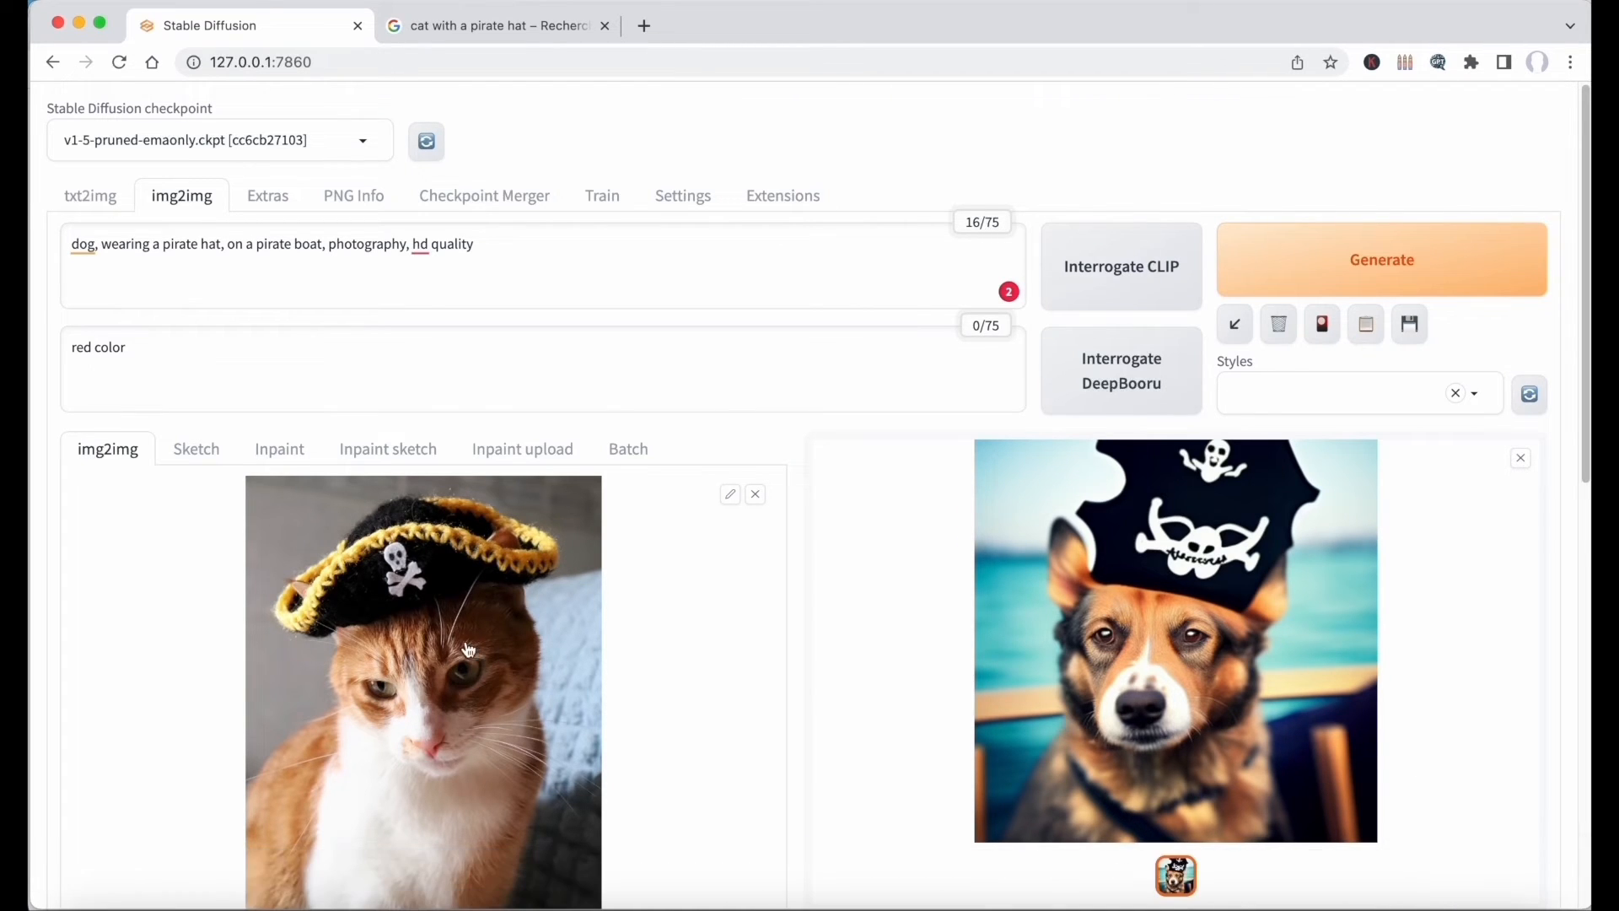
click(1111, 282)
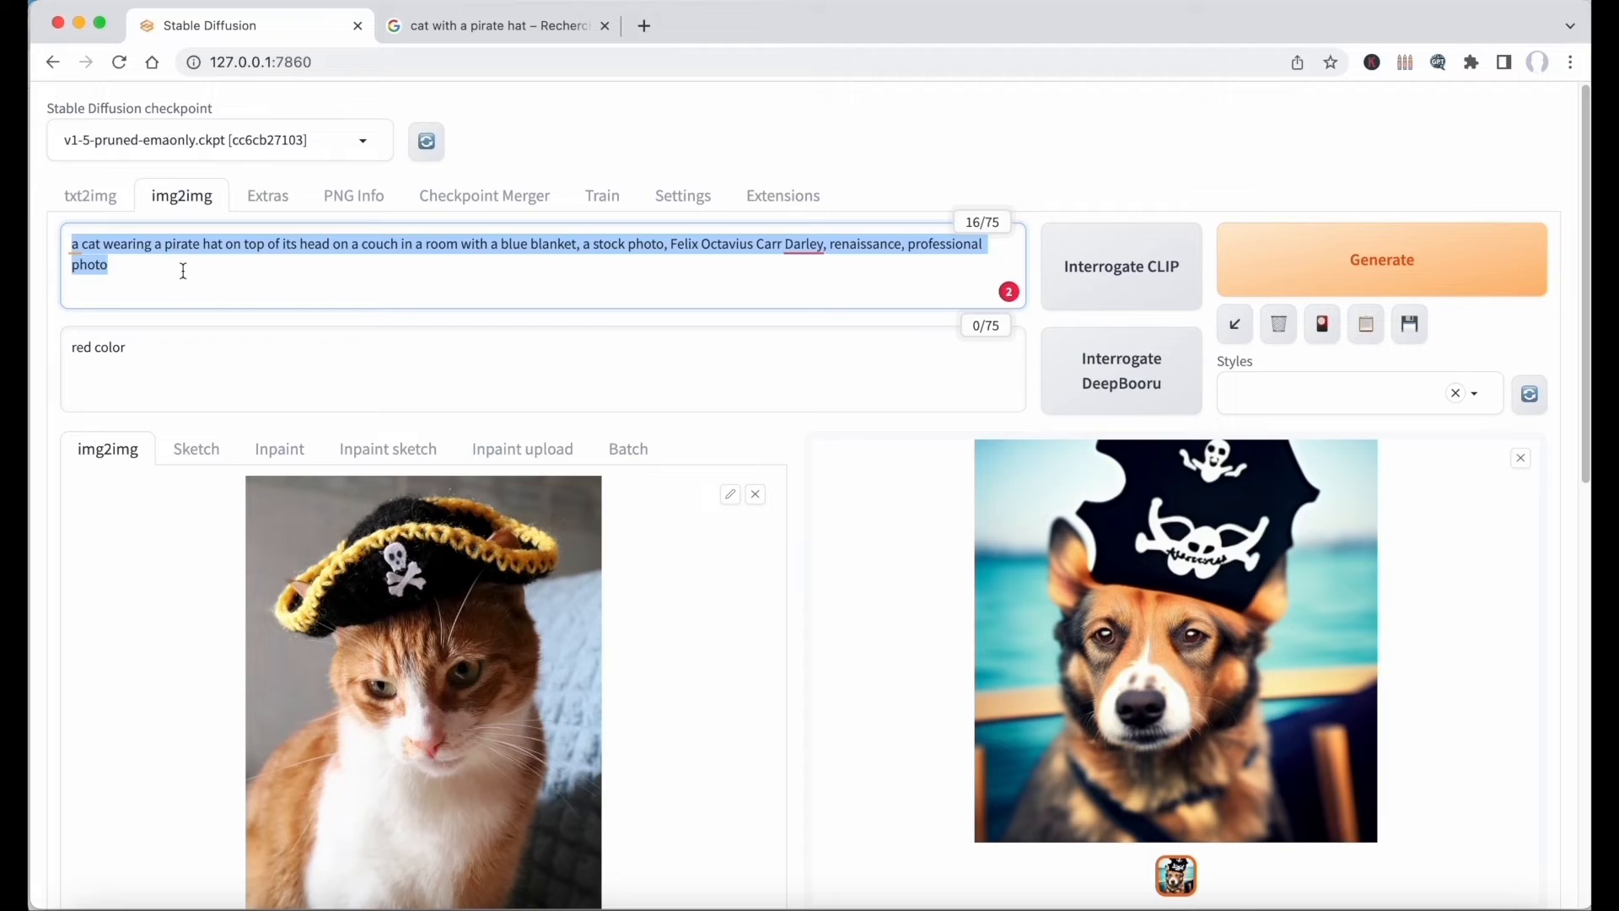
click(182, 268)
drag(673, 244, 823, 246)
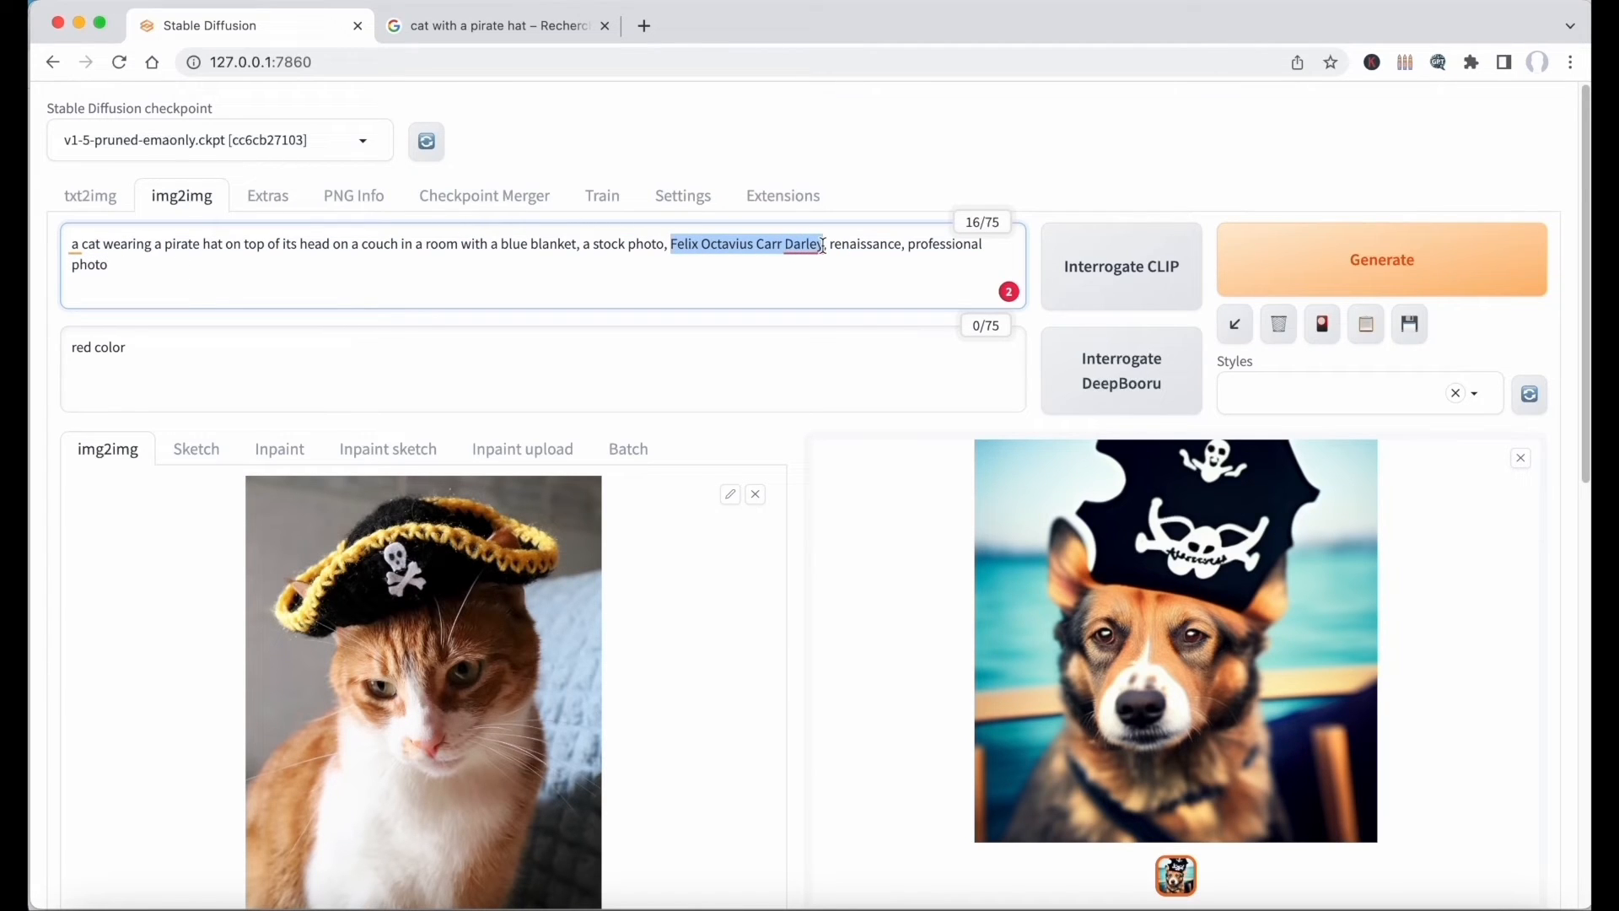
Replace the txt2img prompt with the CLIP description of the cat photo and generate the image with seed -1.
click(106, 205)
double_click(252, 260)
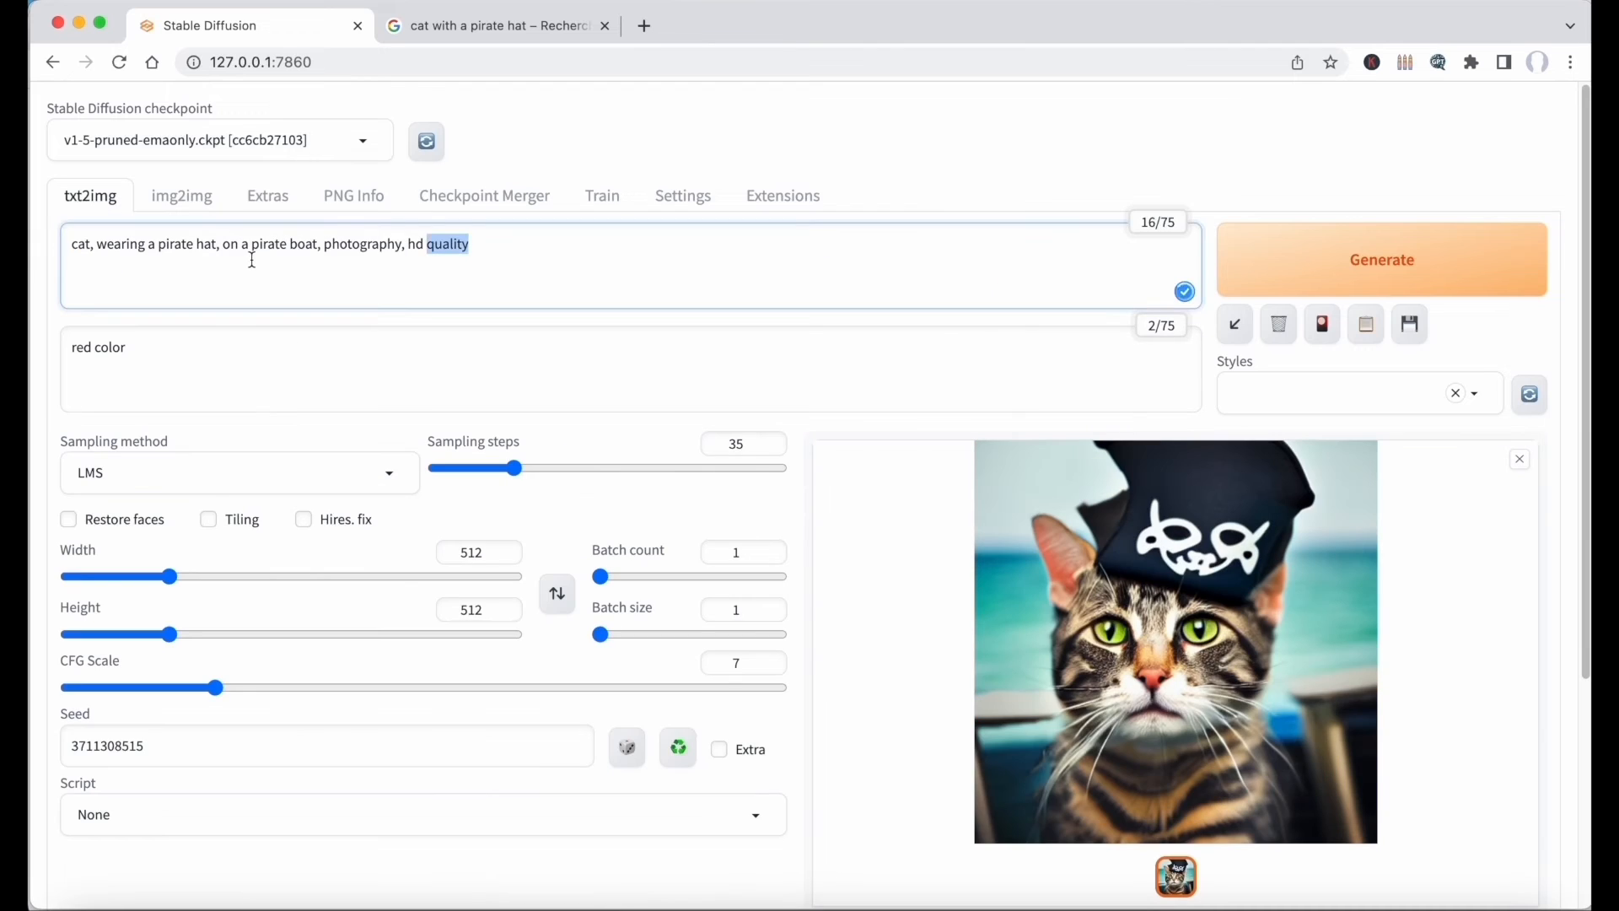
key(super+a)
text(a cat wearing a pirate hat on top of its head on a couch in a room with a blue blanket, a stock photo, Felix Octavius Carr Darley, renaissance, professional photo)
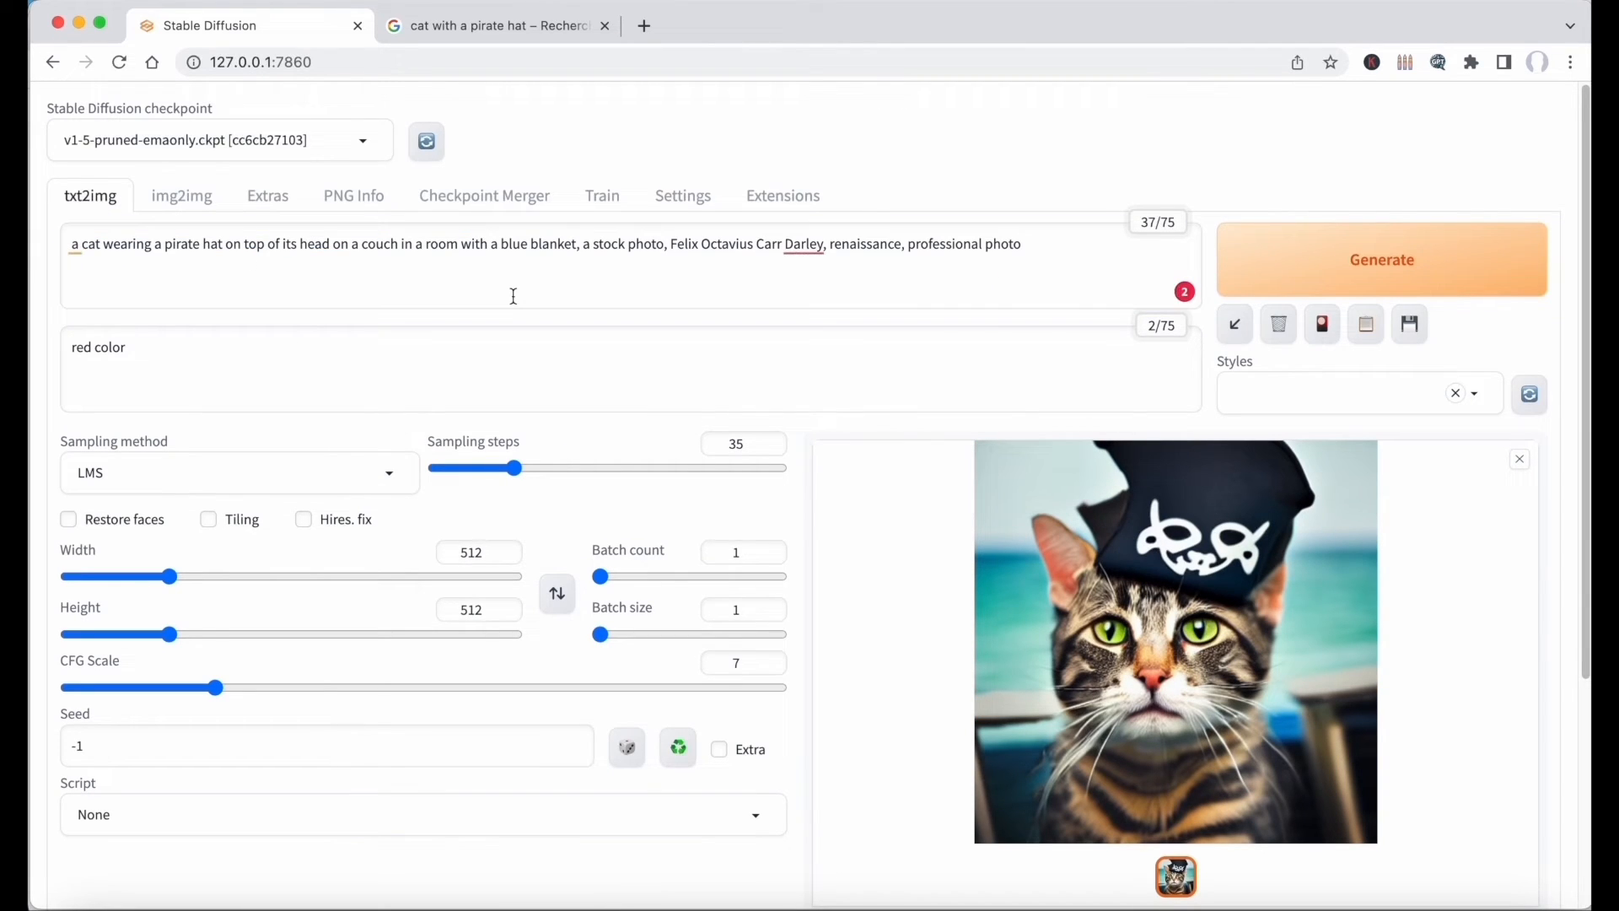
click(1317, 255)
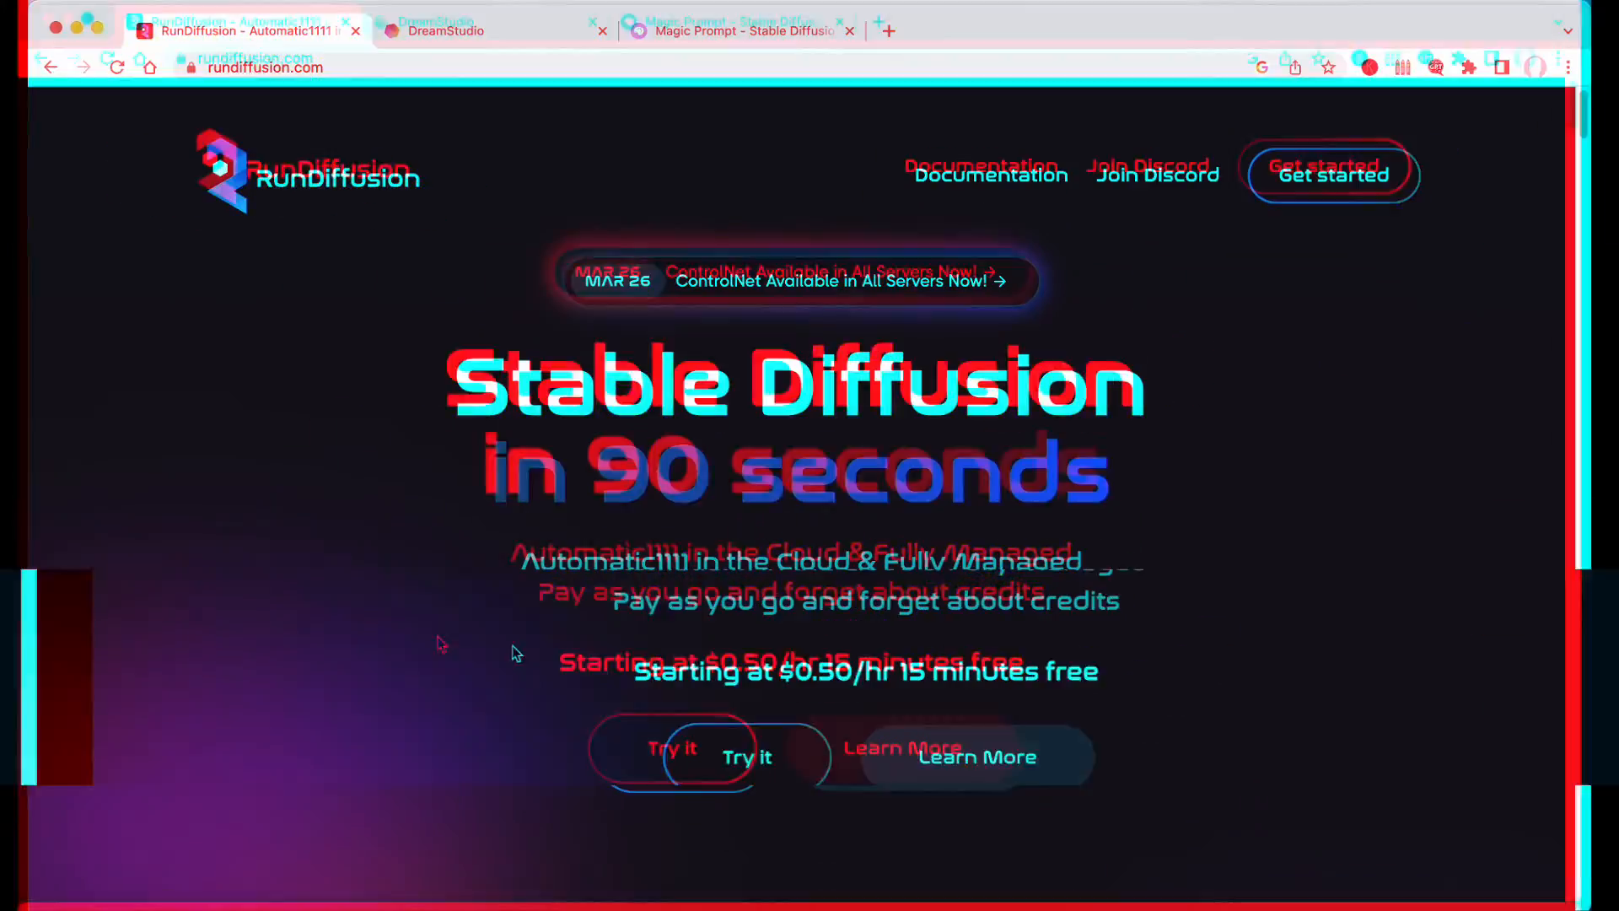
Look through the RunDiffusion home page, examining its interface preview, session features, integrated file browser and Smart Timer.
scroll(390, 645, down, 15)
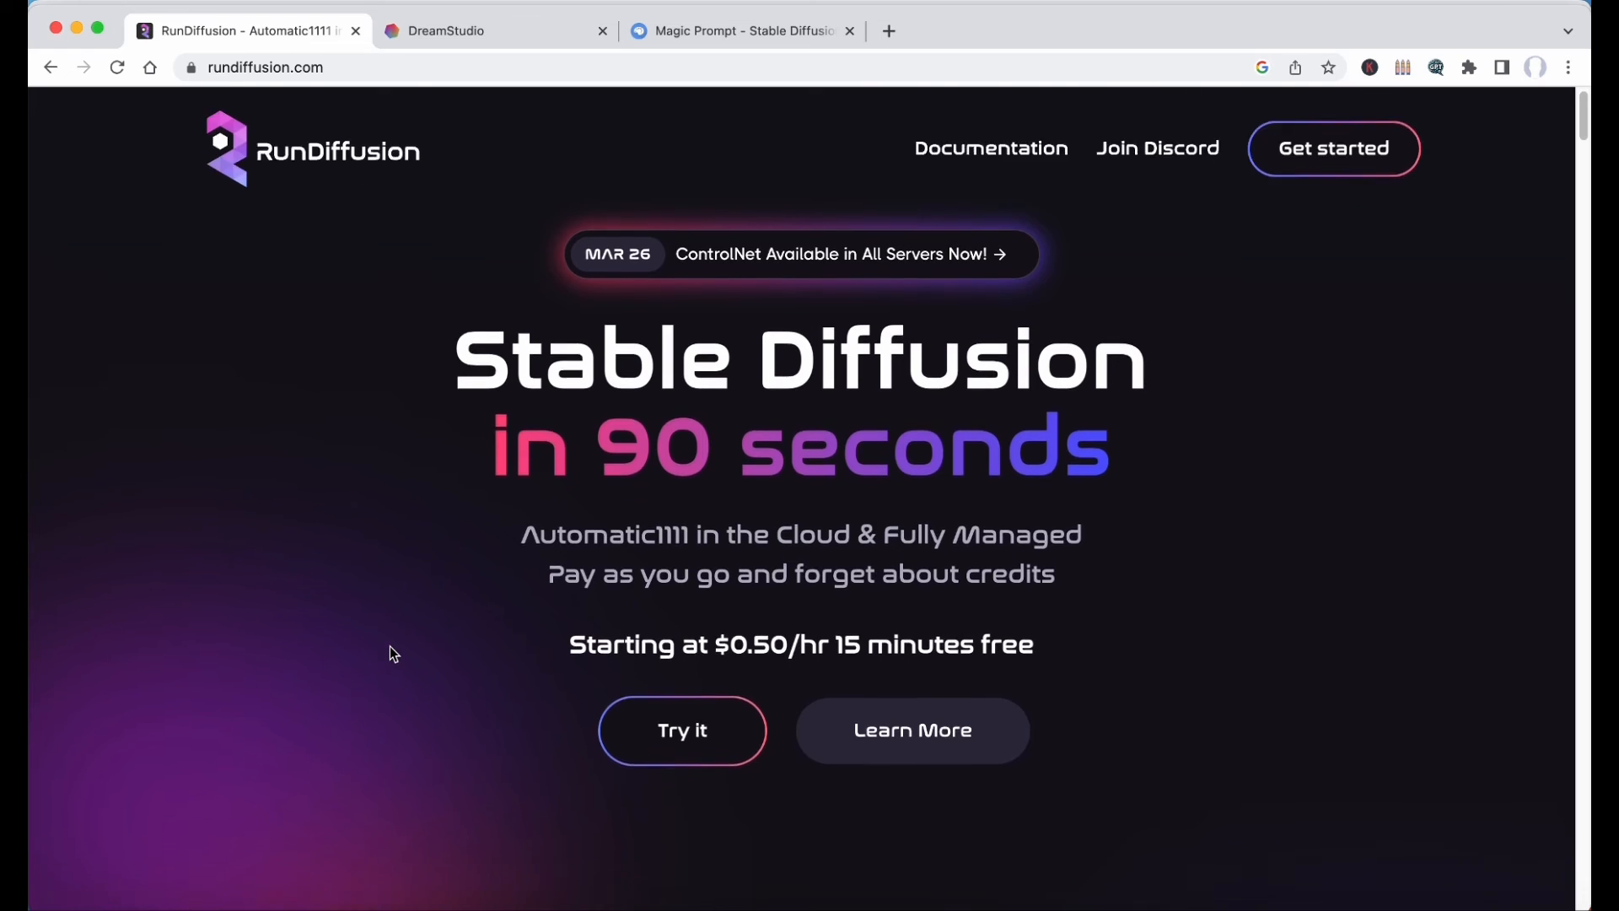
scroll(390, 646, up, 2)
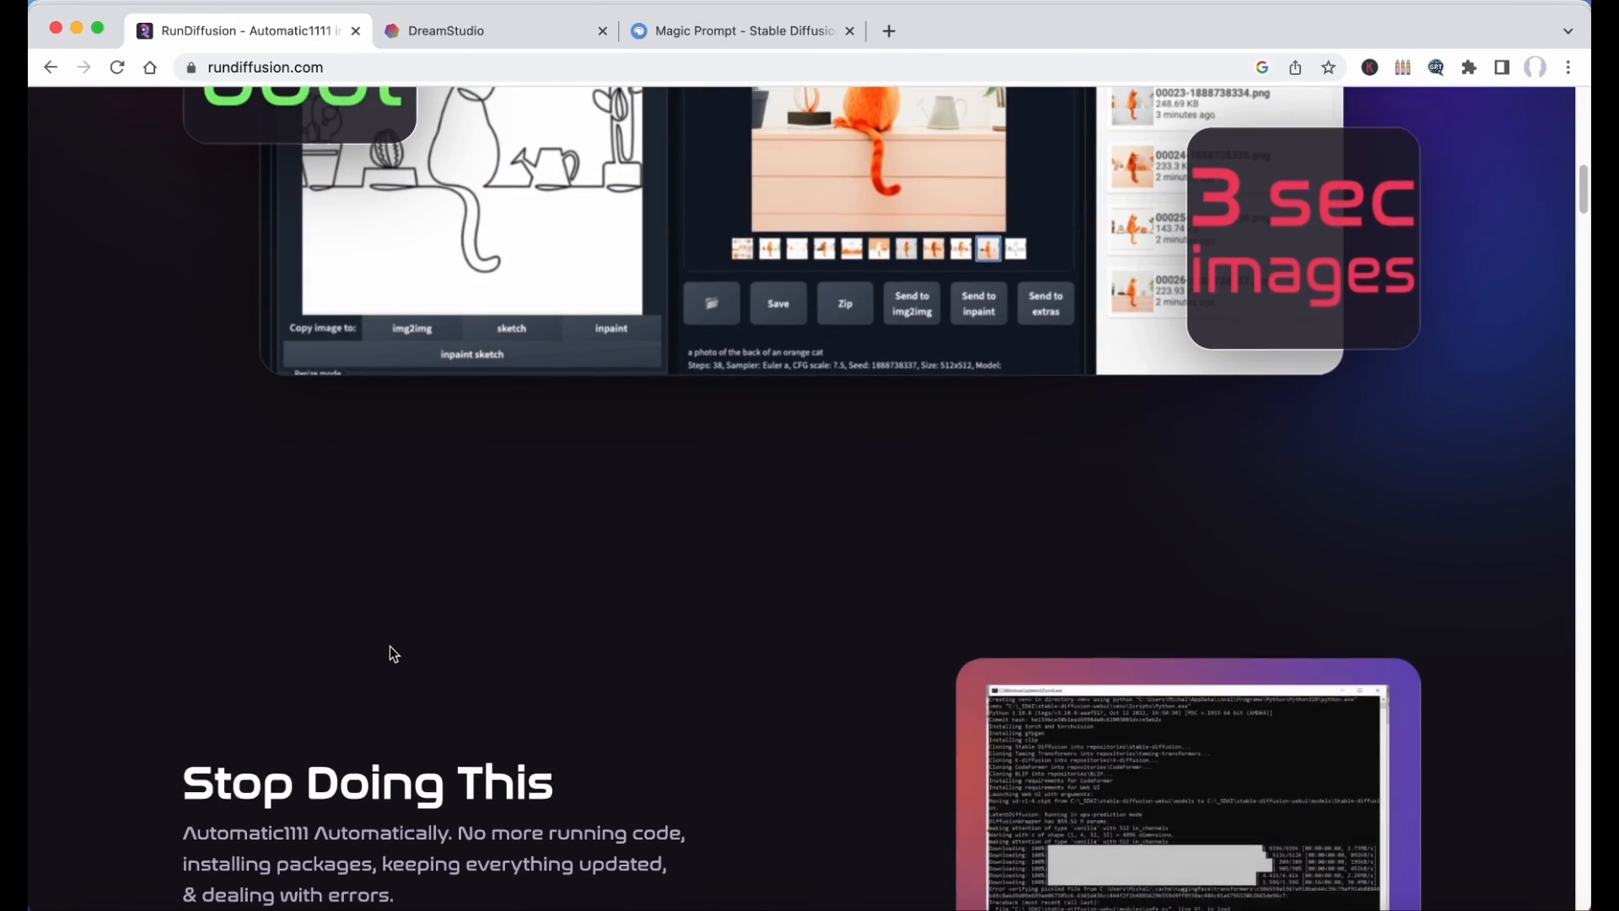
scroll(389, 646, down, 9)
scroll(389, 646, up, 10)
scroll(390, 646, up, 3)
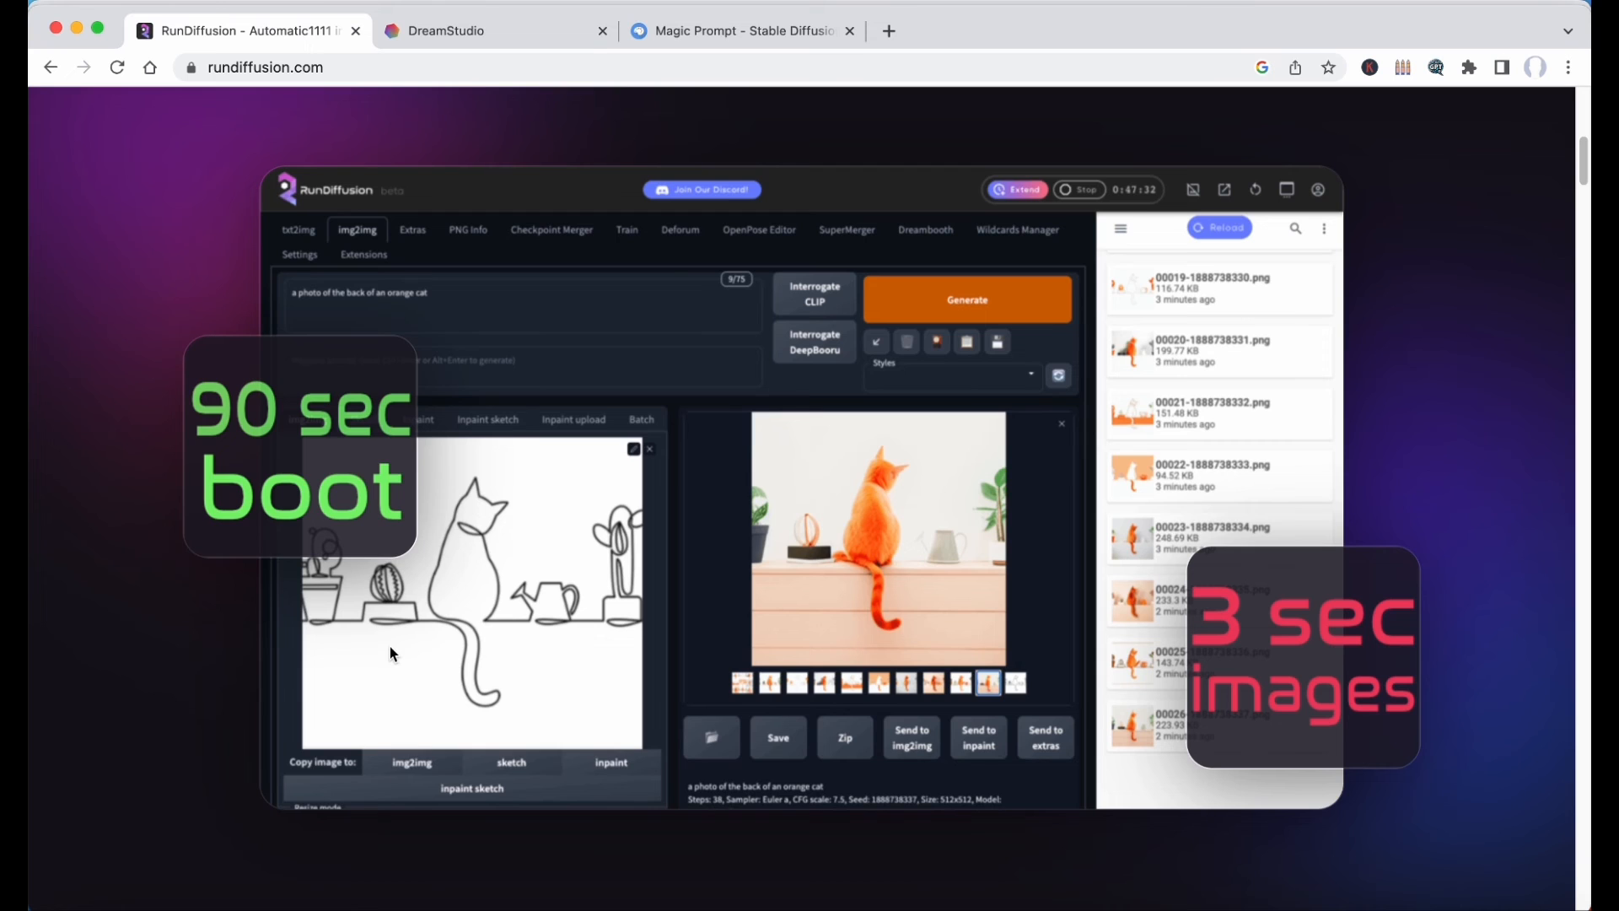
scroll(390, 646, down, 10)
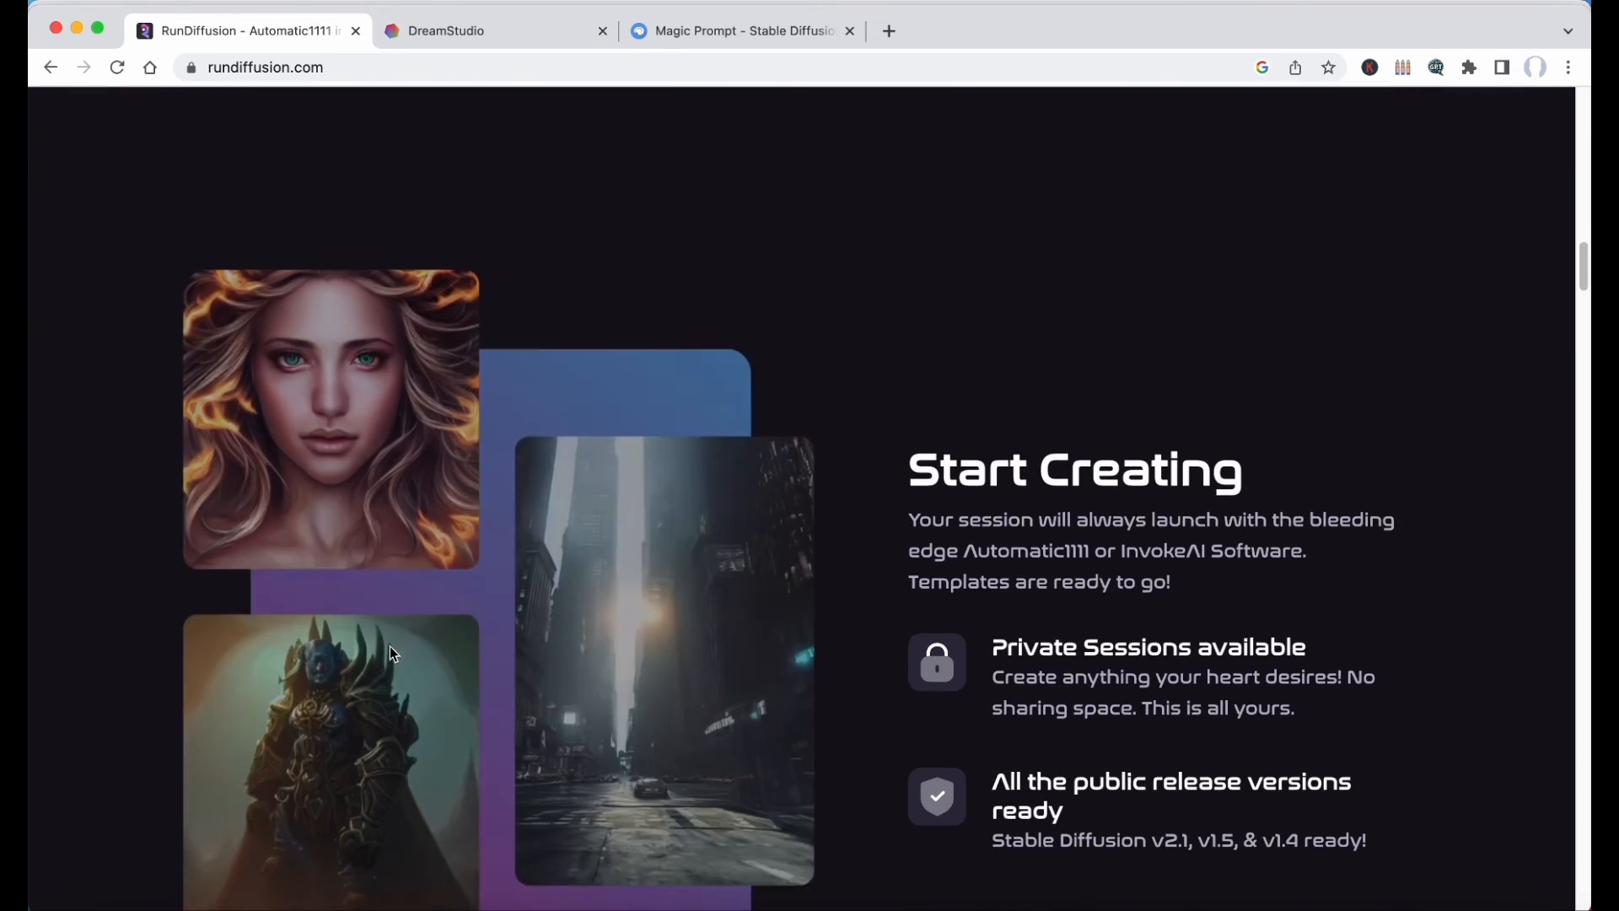
scroll(389, 646, down, 10)
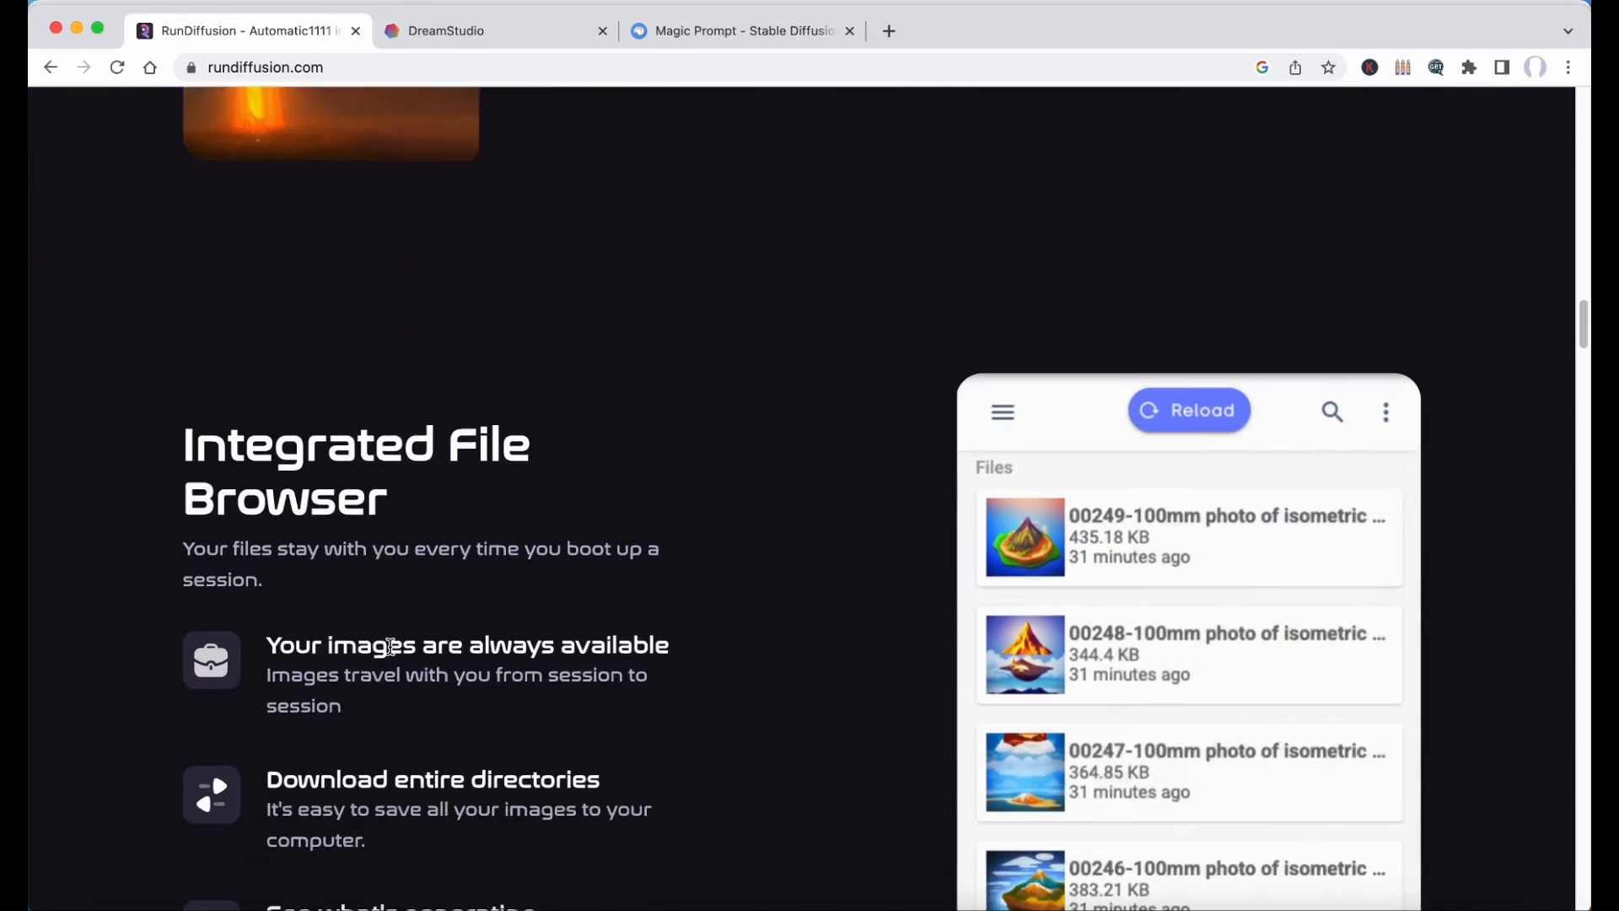
scroll(390, 646, down, 3)
scroll(390, 647, down, 8)
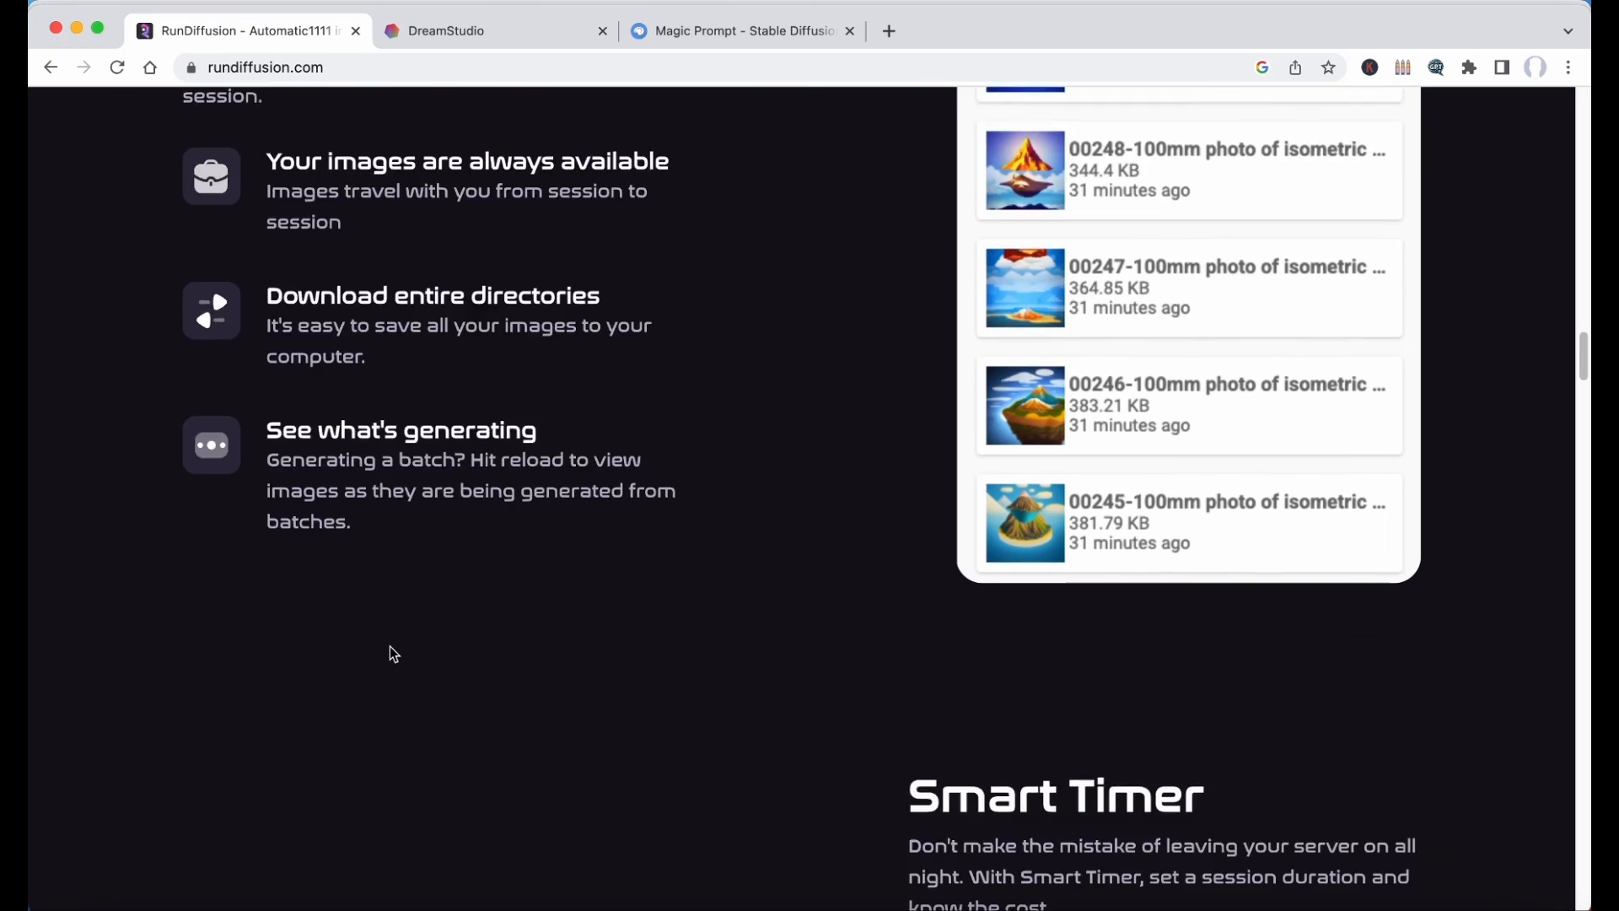
scroll(389, 646, down, 9)
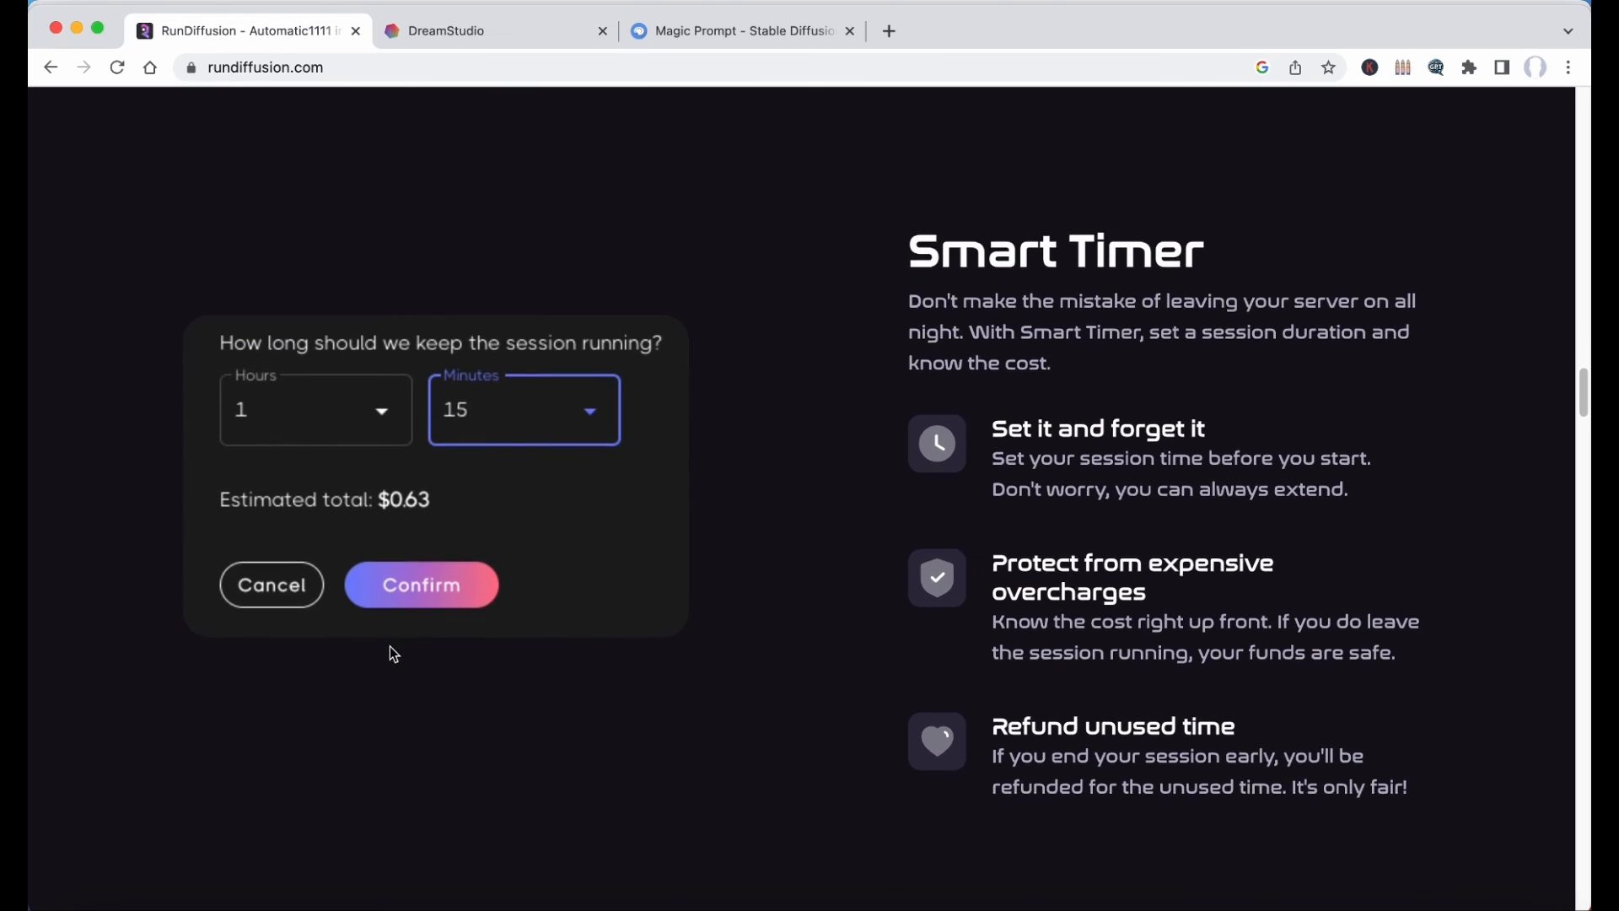
scroll(389, 646, down, 6)
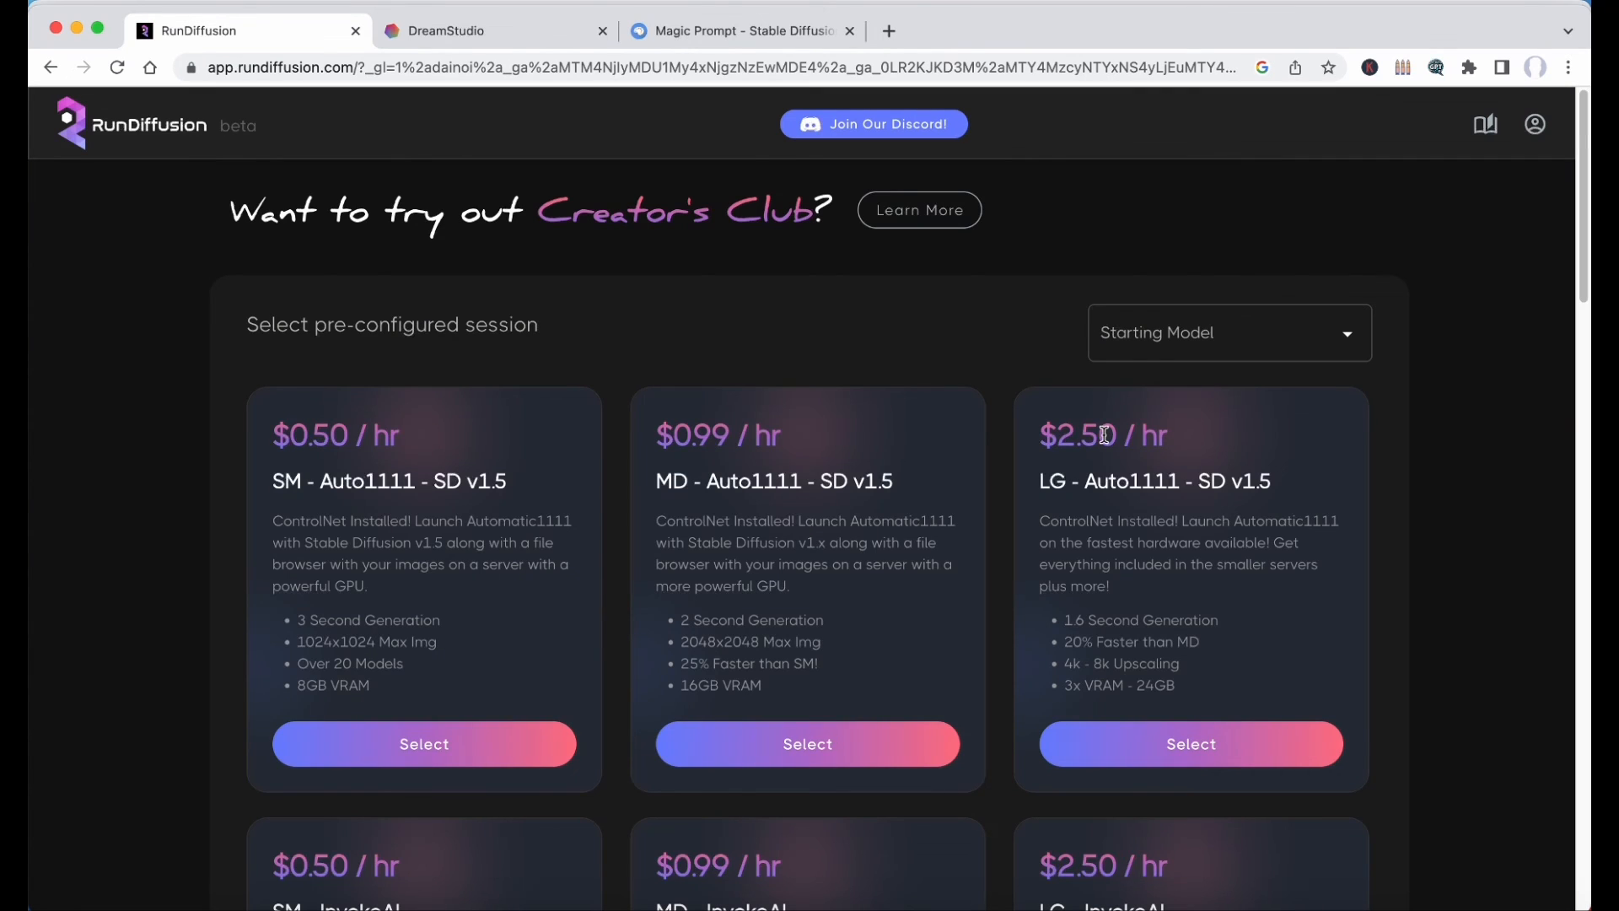
Compare the hourly prices and specifications of RunDiffusion's pre-configured Auto1111 and InvokeAI sessions.
scroll(1105, 434, down, 3)
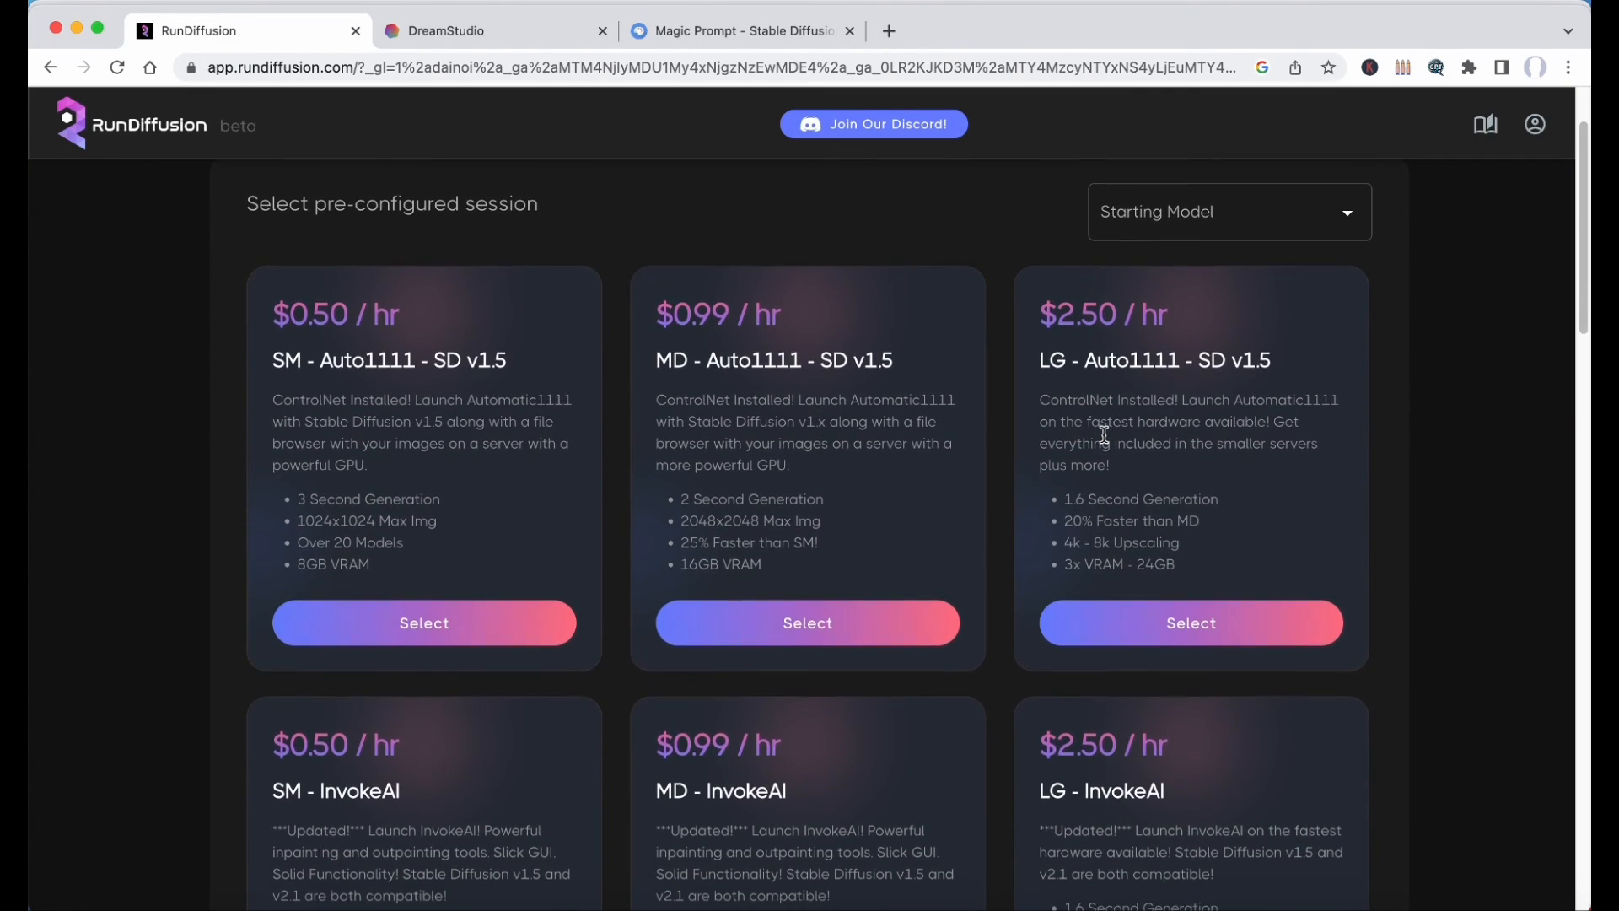
scroll(1105, 434, down, 5)
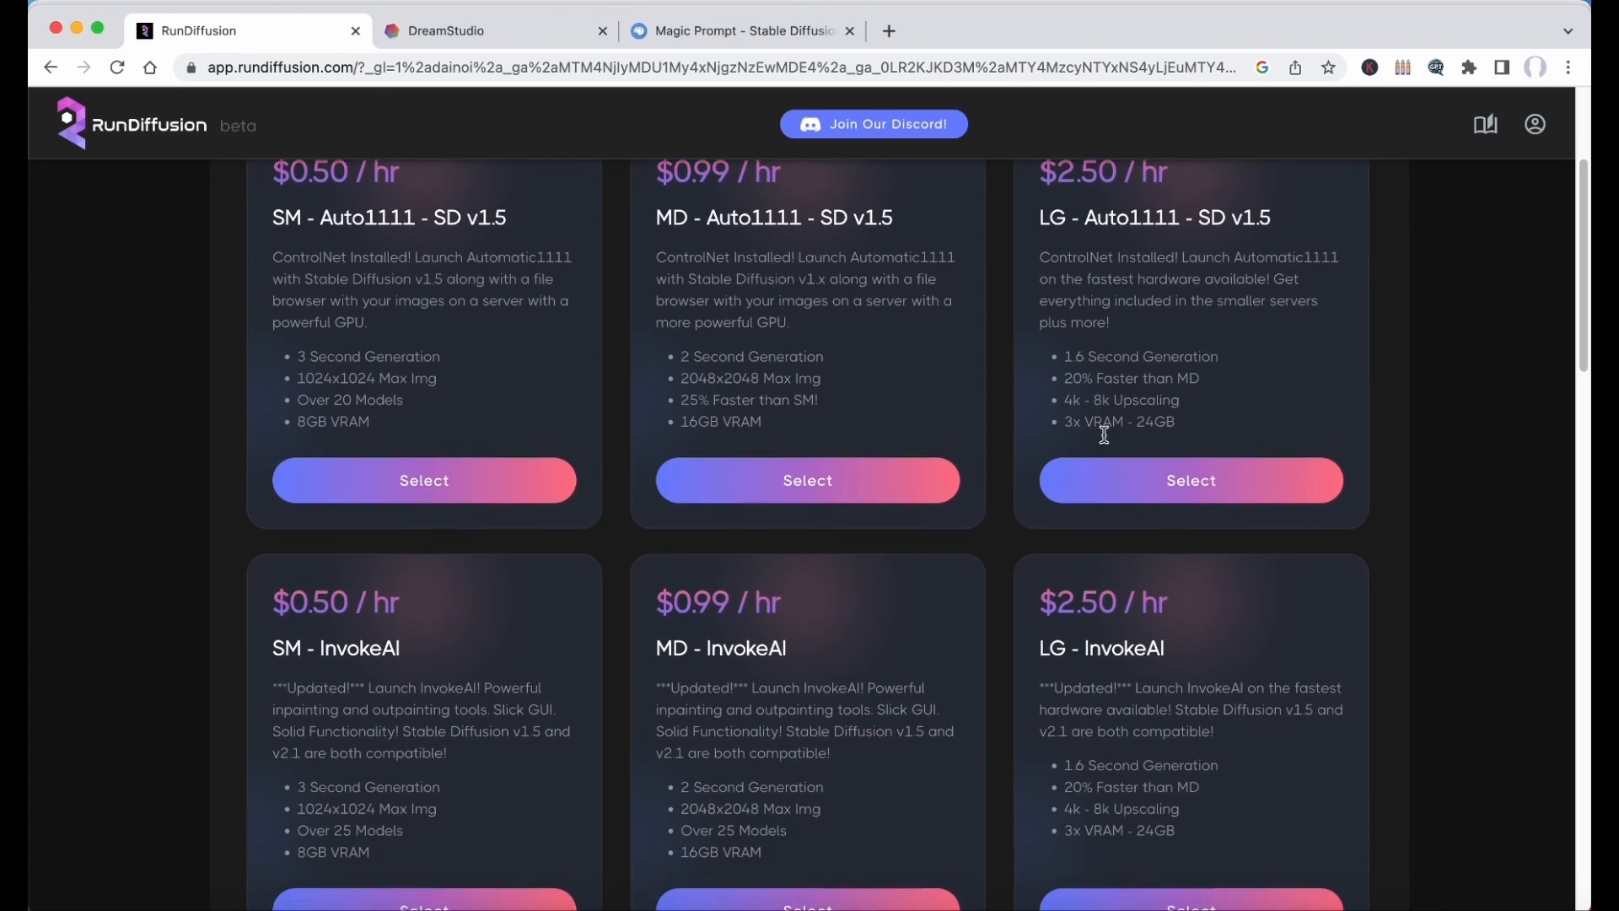
scroll(1105, 435, down, 5)
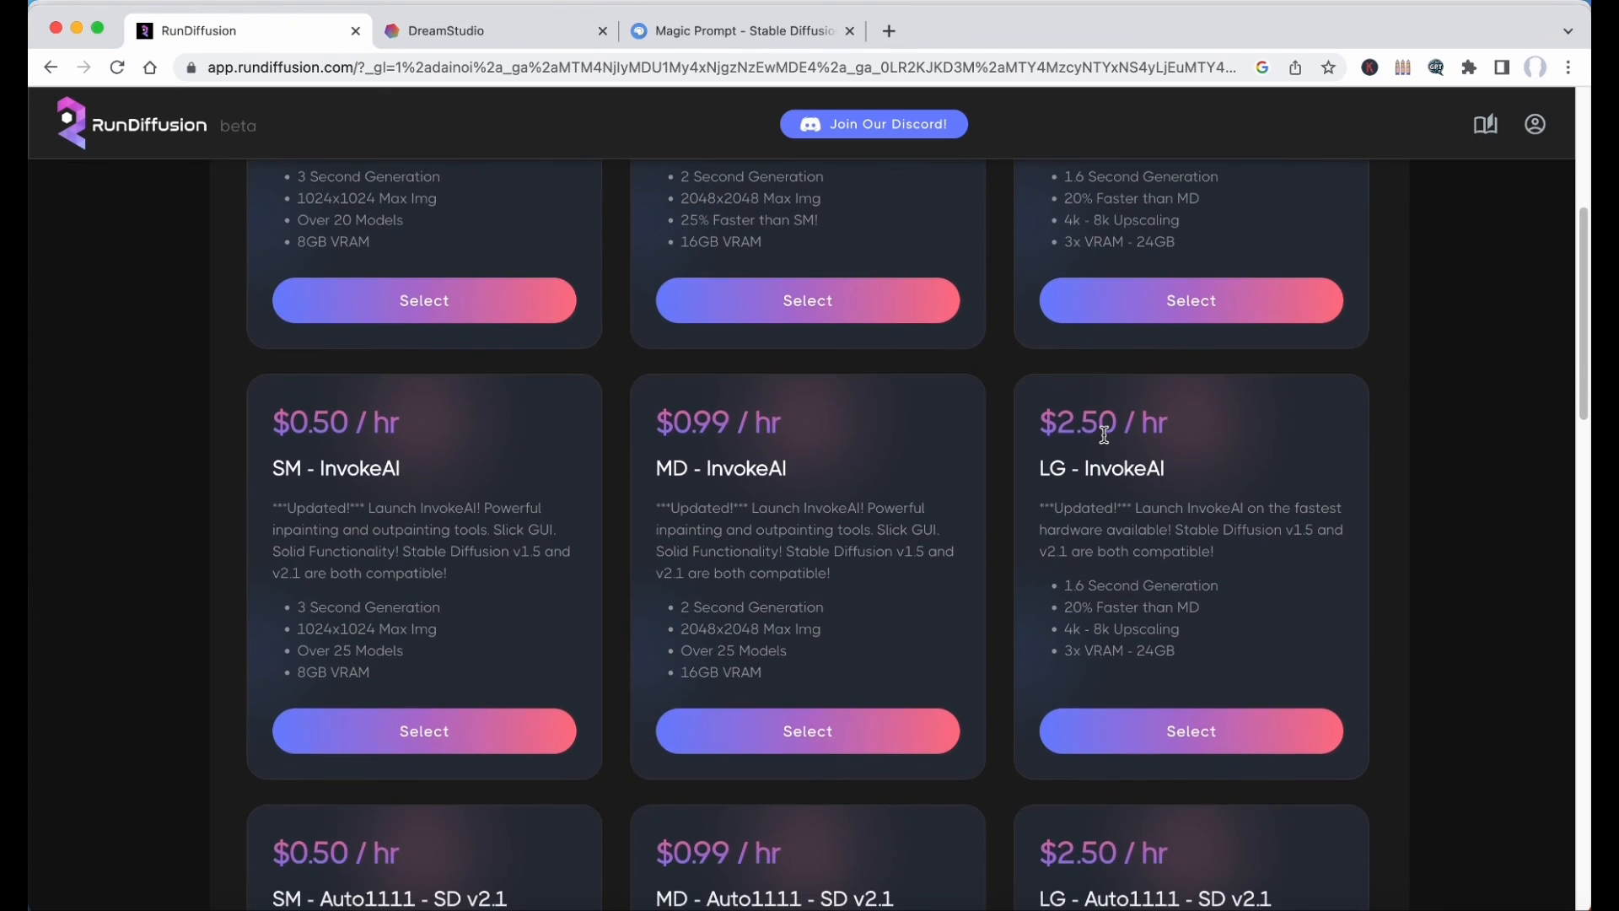
scroll(1105, 434, down, 4)
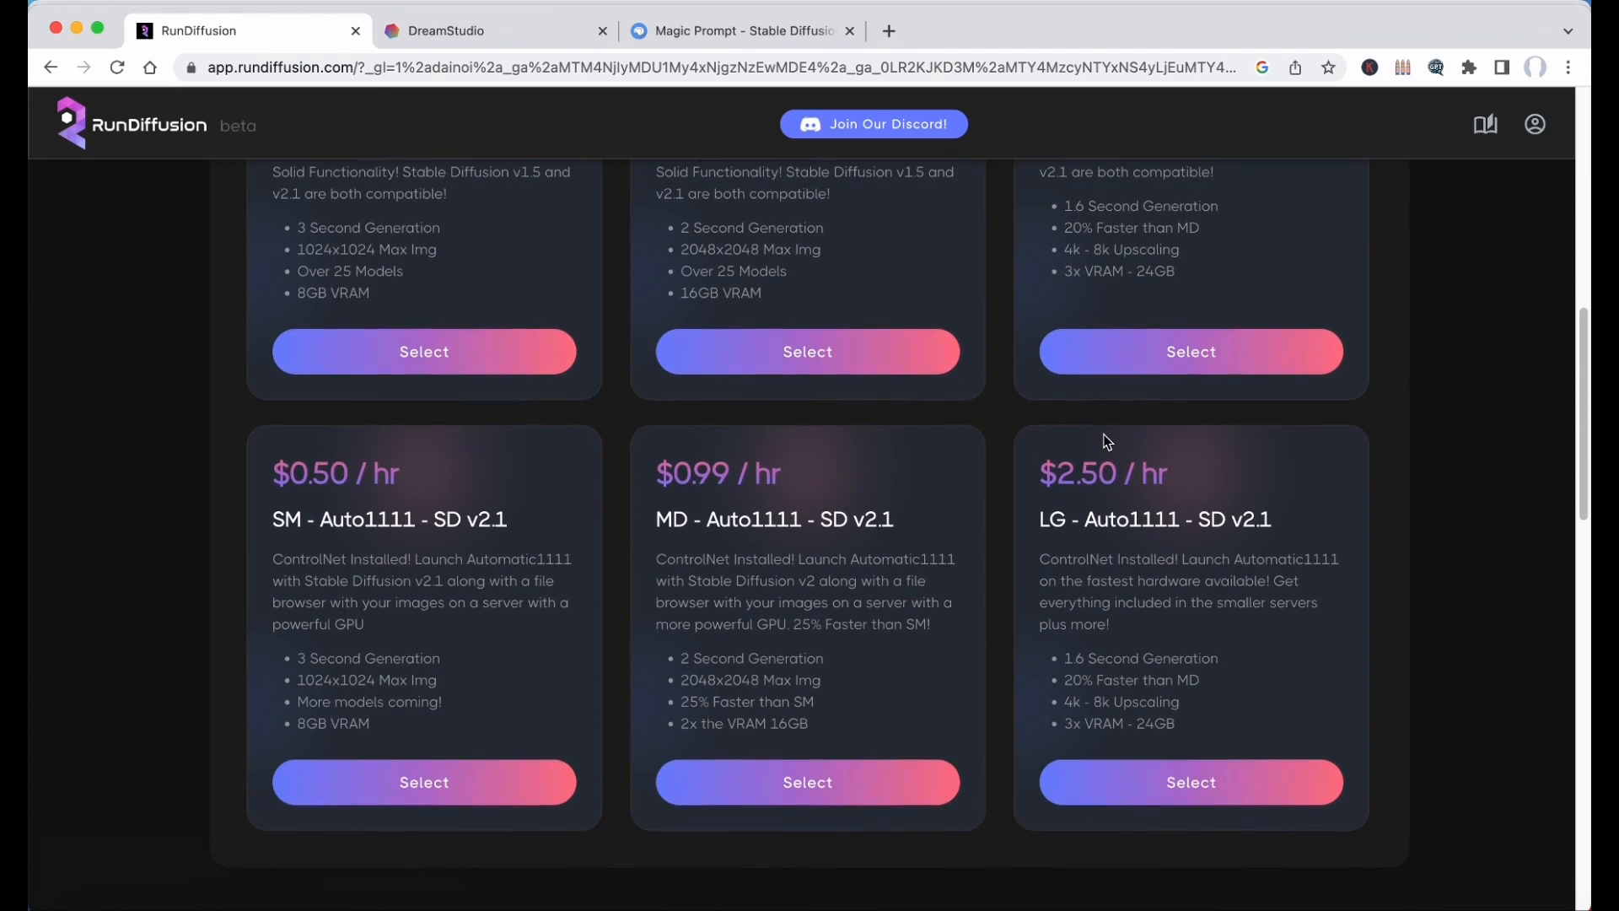
Switch to DreamStudio and look through its image upload area, generation settings and edit canvas, returning to the generation view.
click(448, 34)
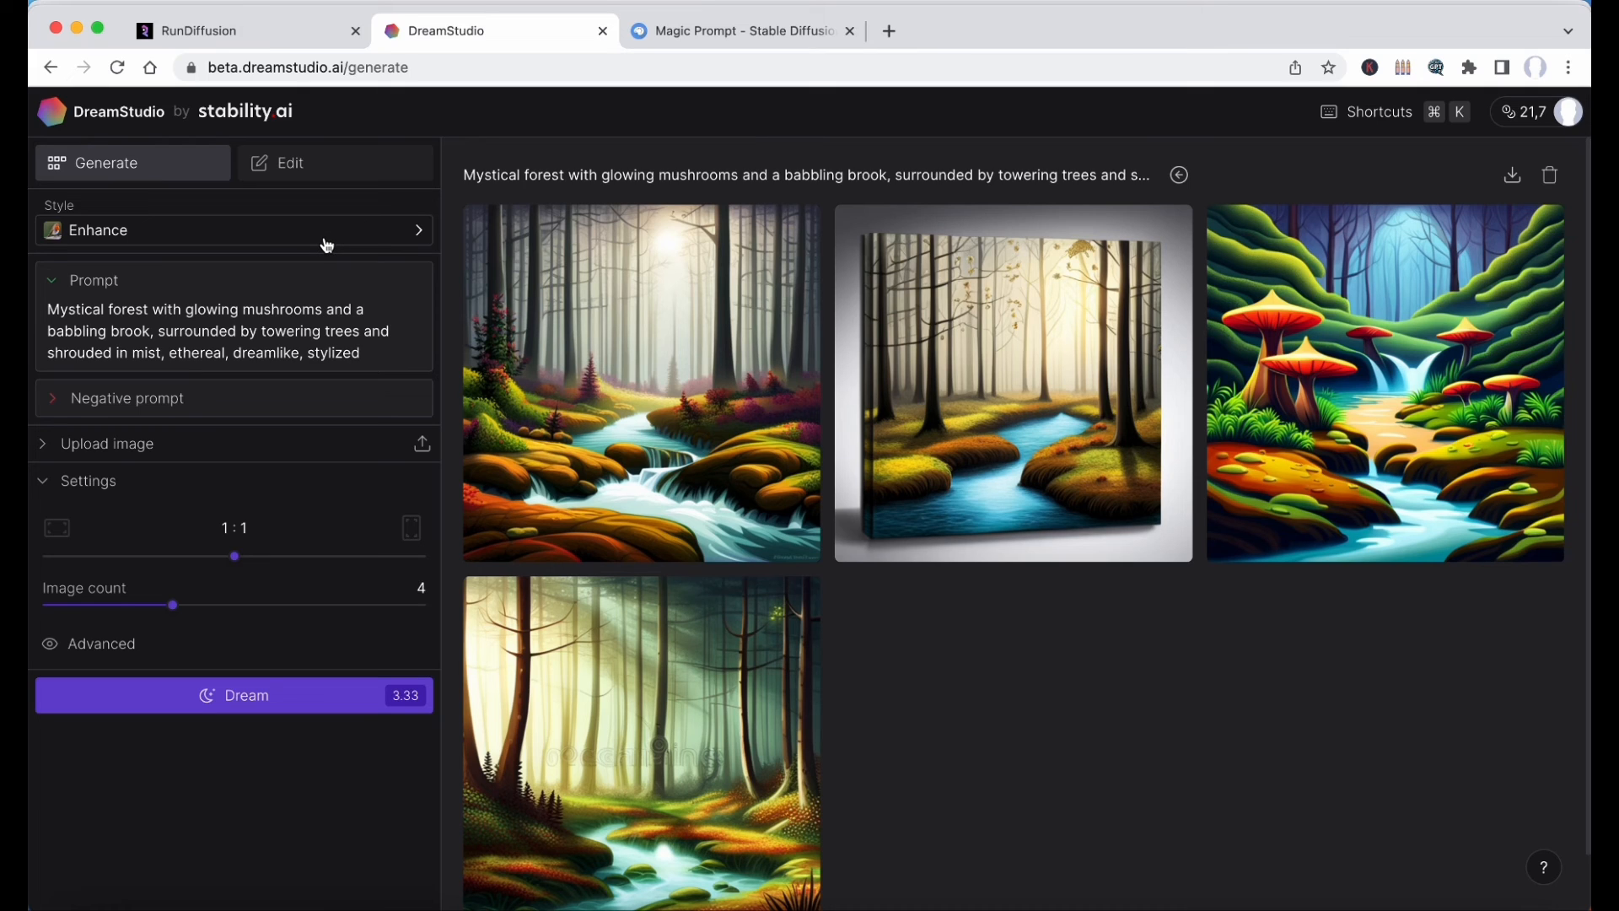
click(112, 447)
click(108, 609)
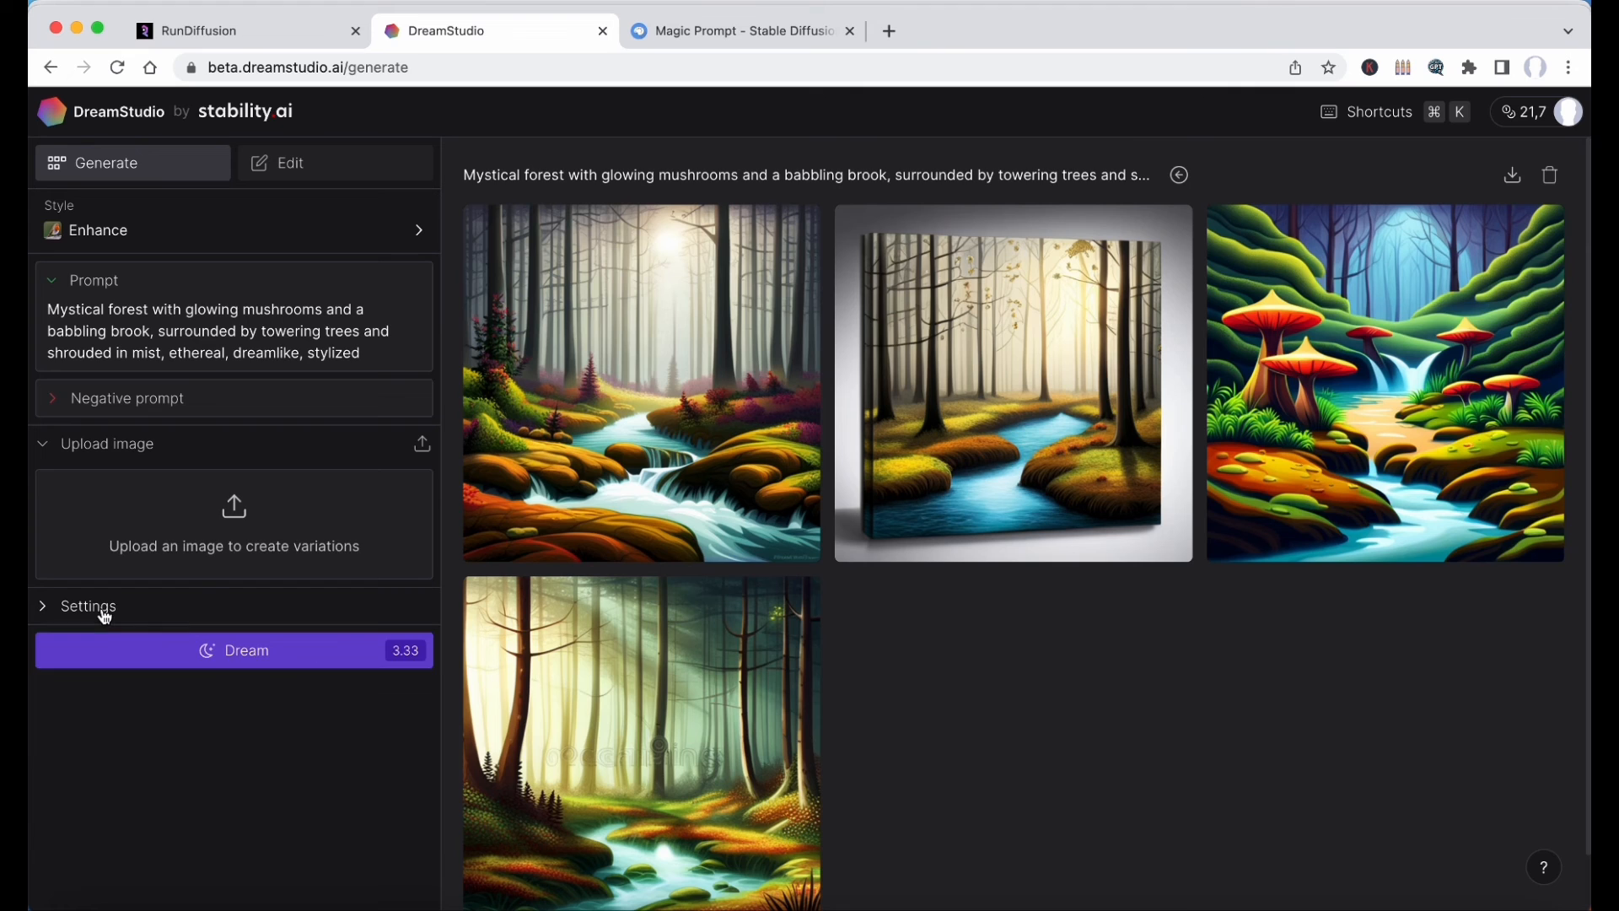
click(102, 614)
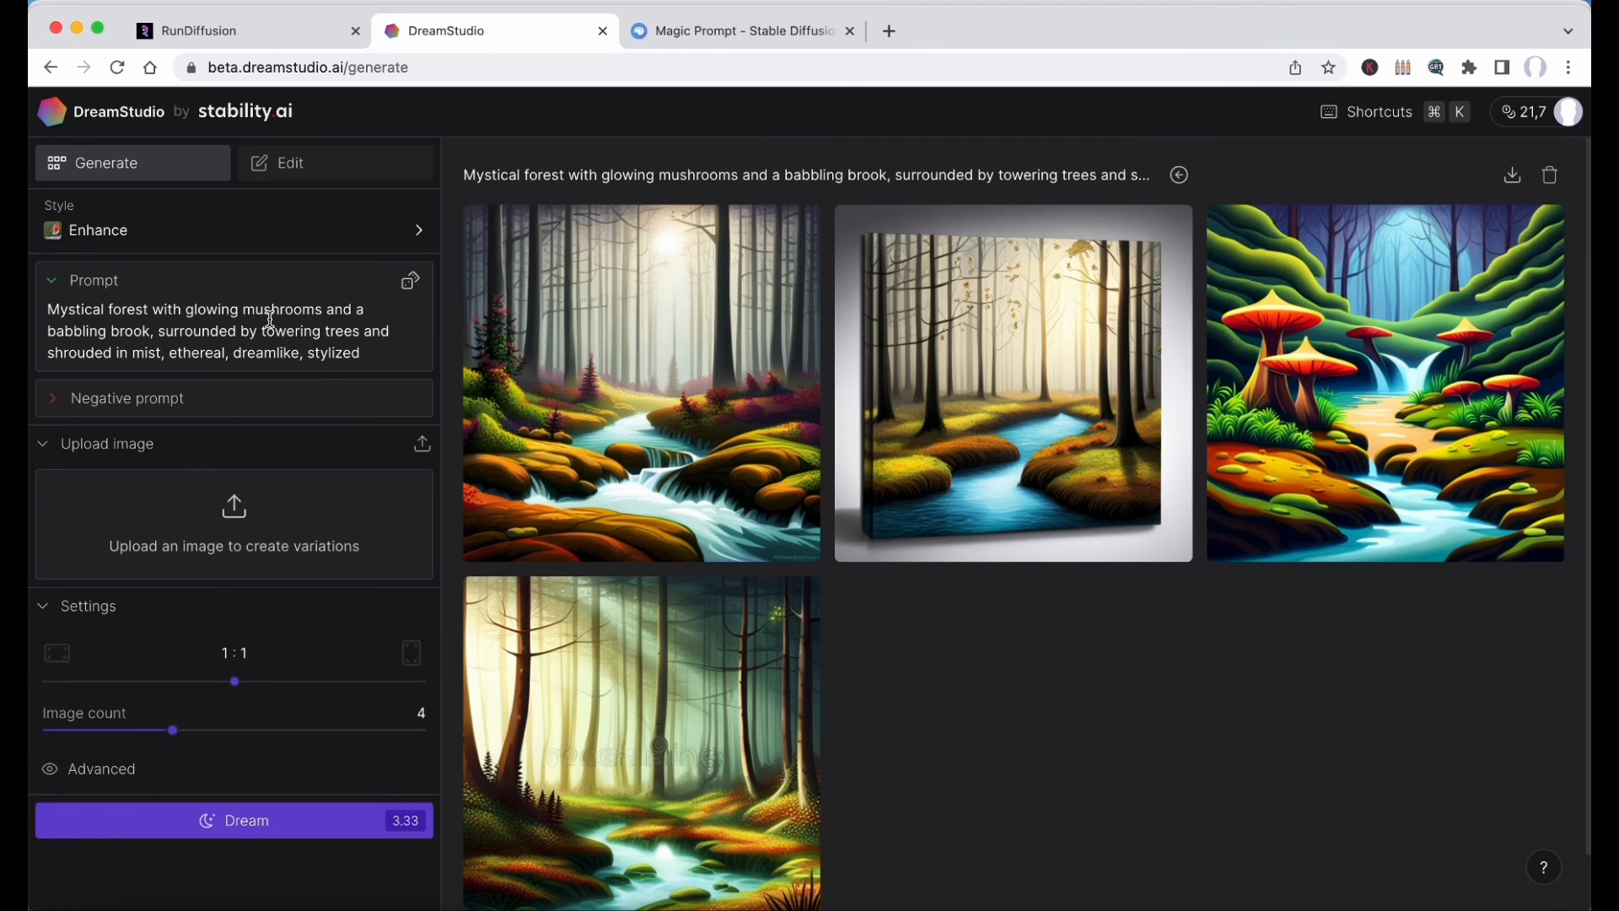
click(327, 165)
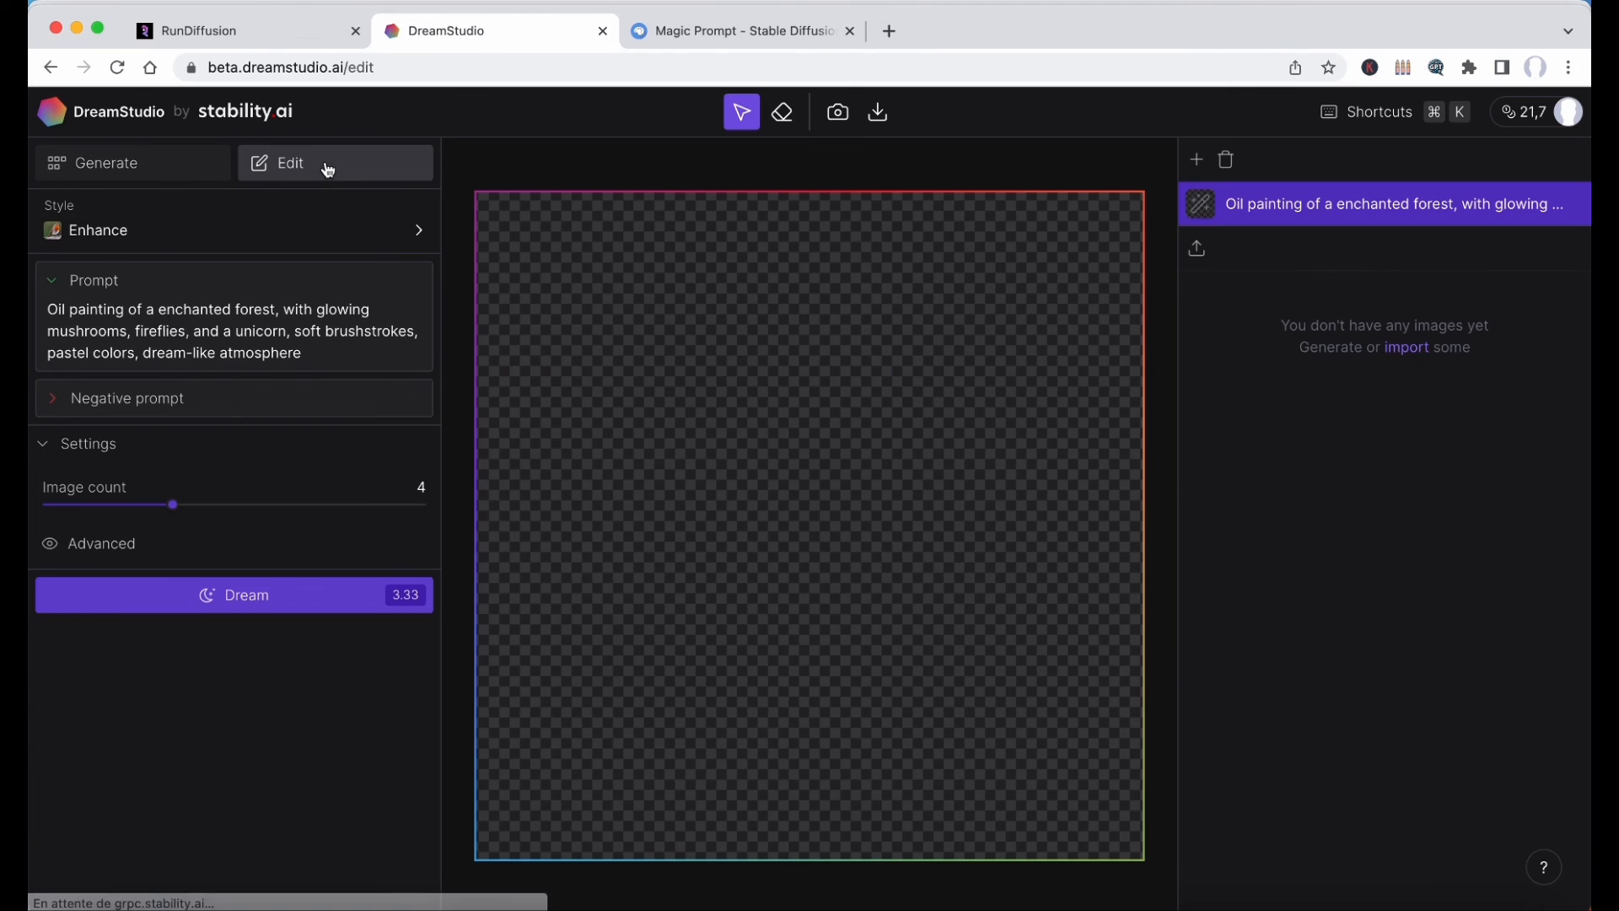
click(179, 169)
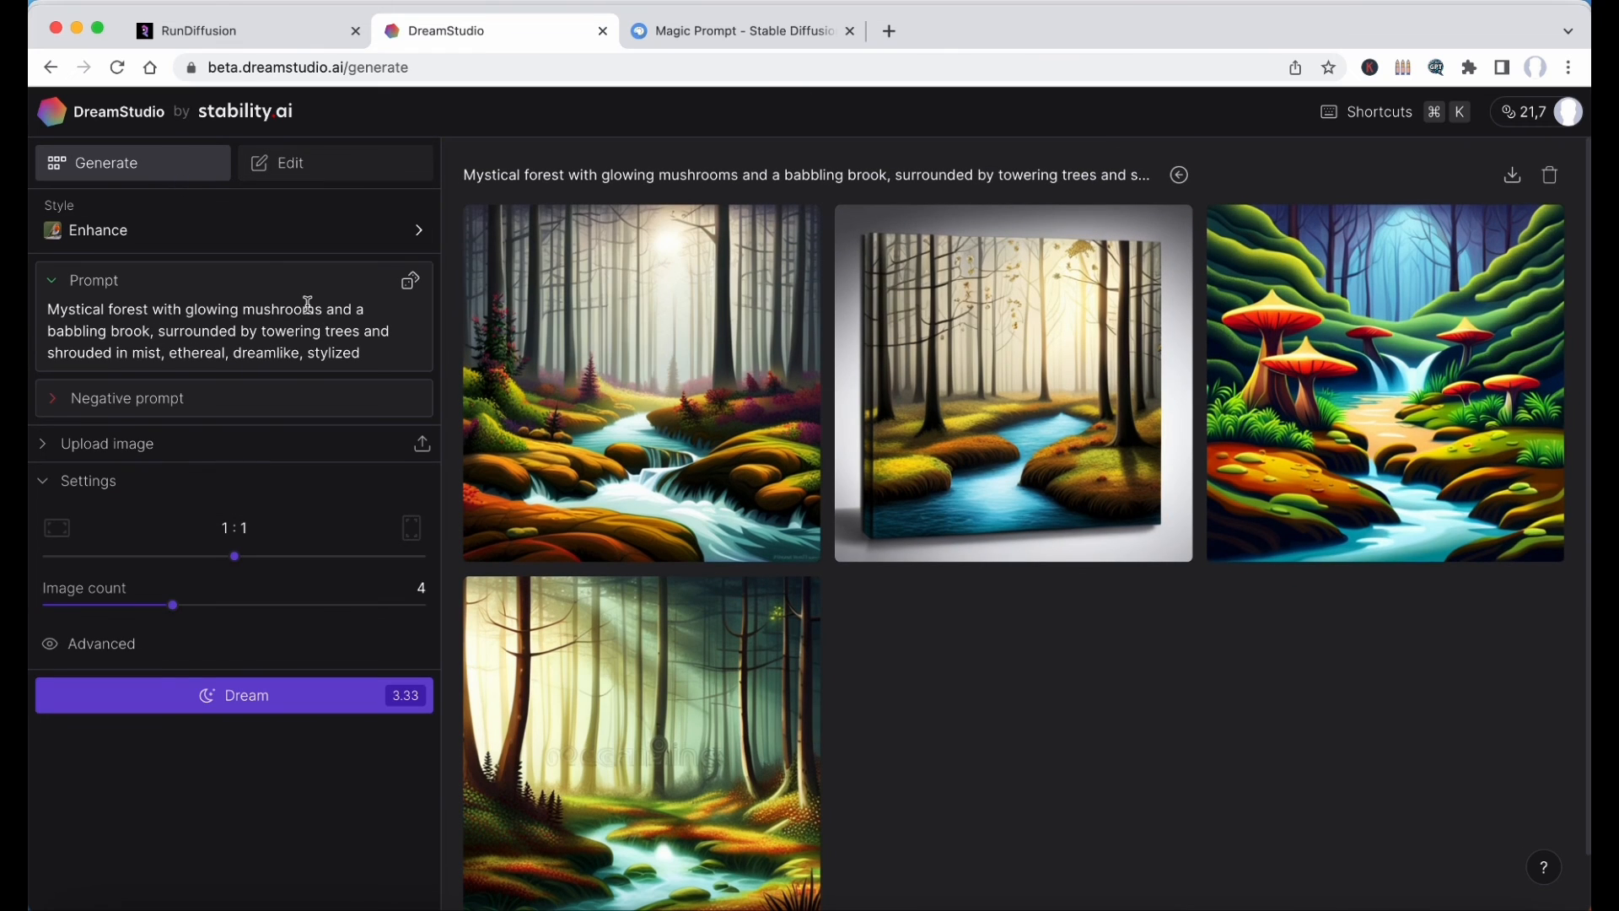
Browse the four generated mystical forest images at enlarged size, close the viewer and open the account's credits page.
click(800, 533)
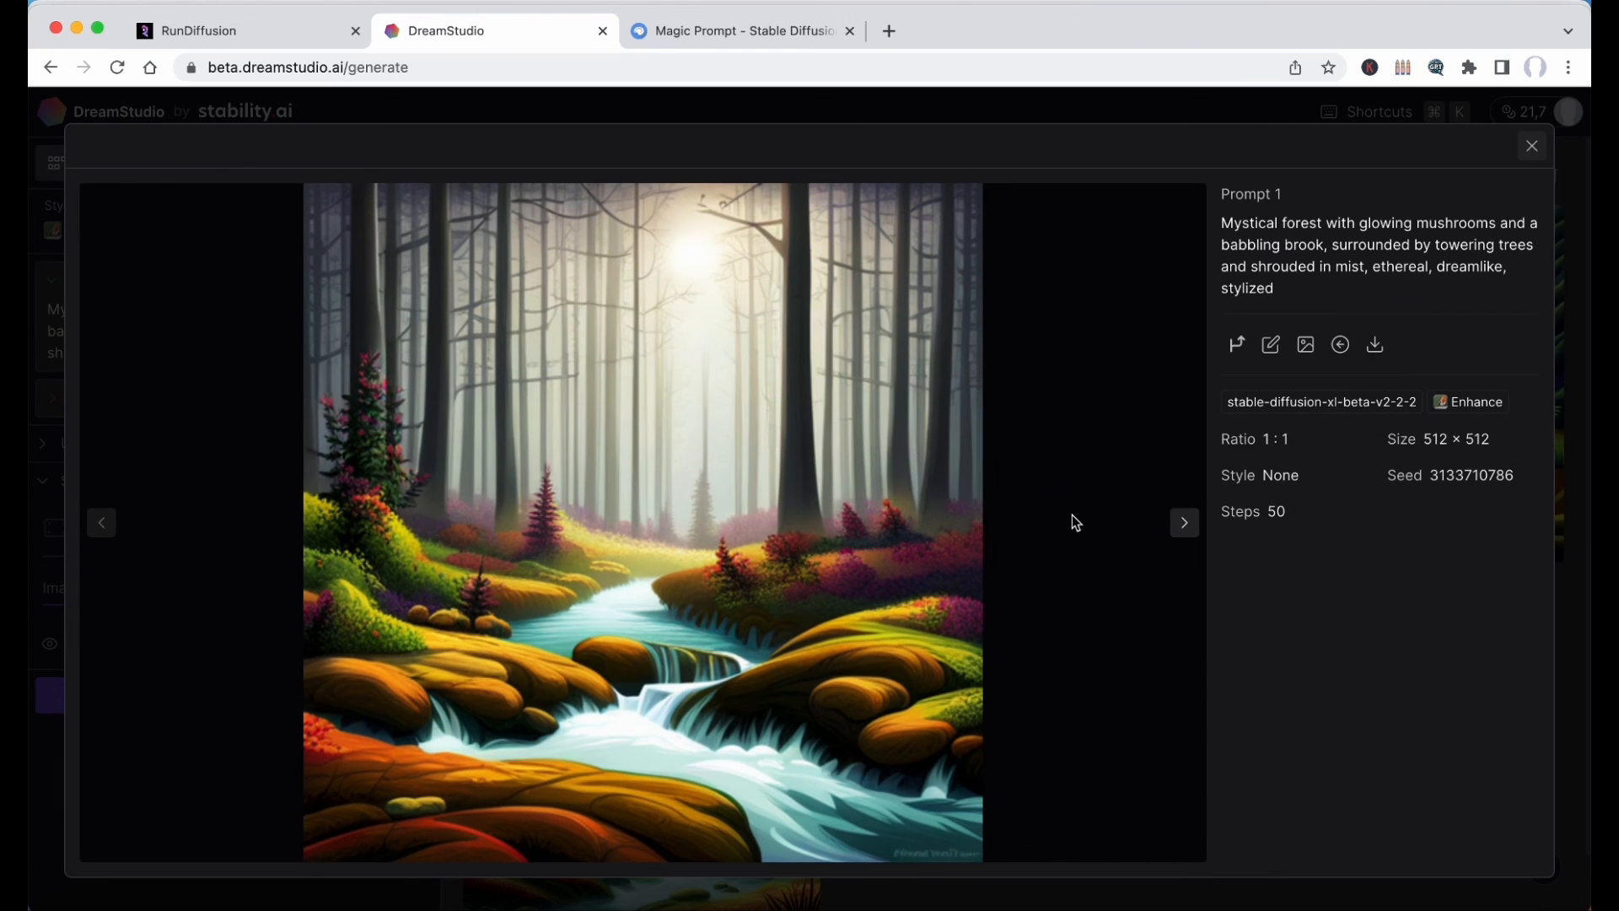
click(1186, 524)
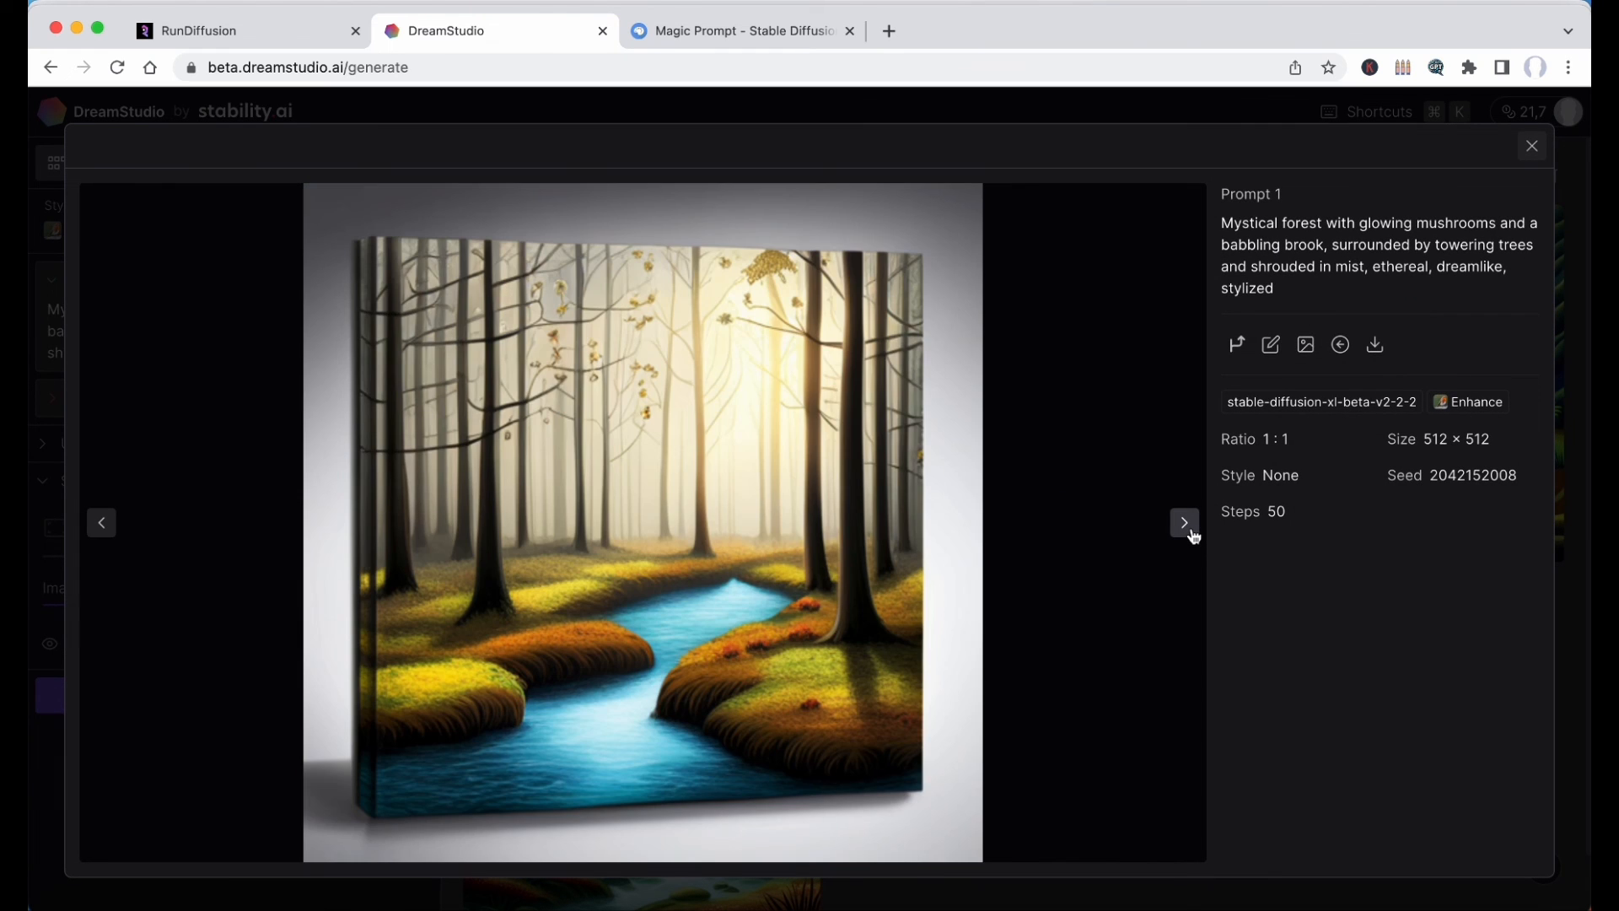
click(1185, 524)
click(1187, 526)
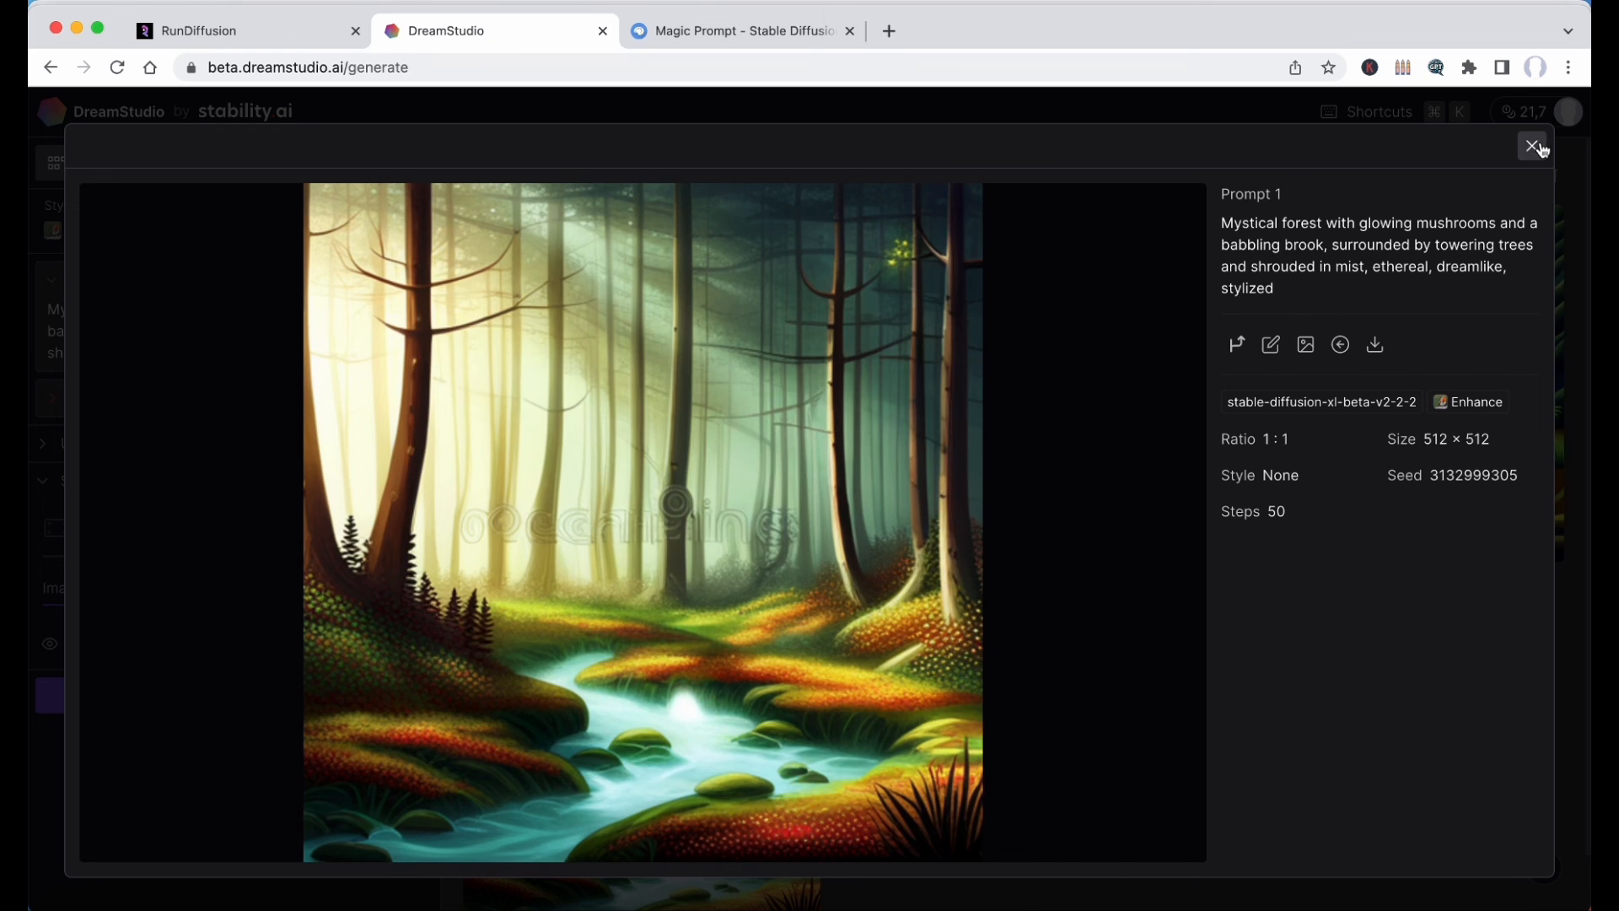
click(1533, 147)
click(1528, 112)
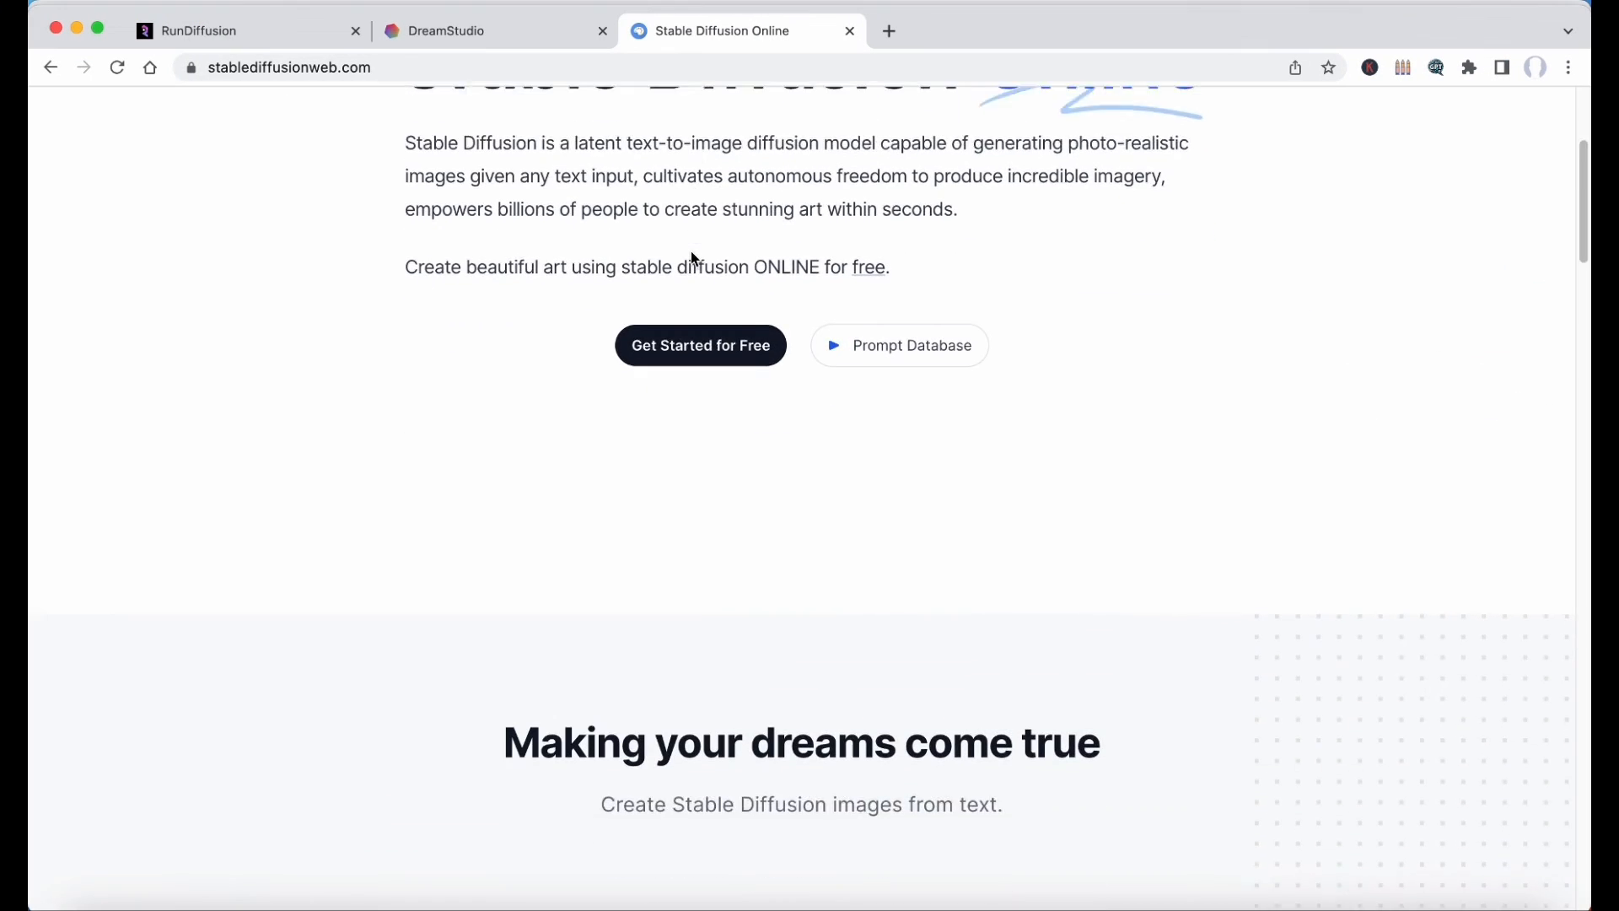
Switch to Stable Diffusion Online and generate images from the prompt "cat with hat" in its playground.
scroll(694, 259, down, 3)
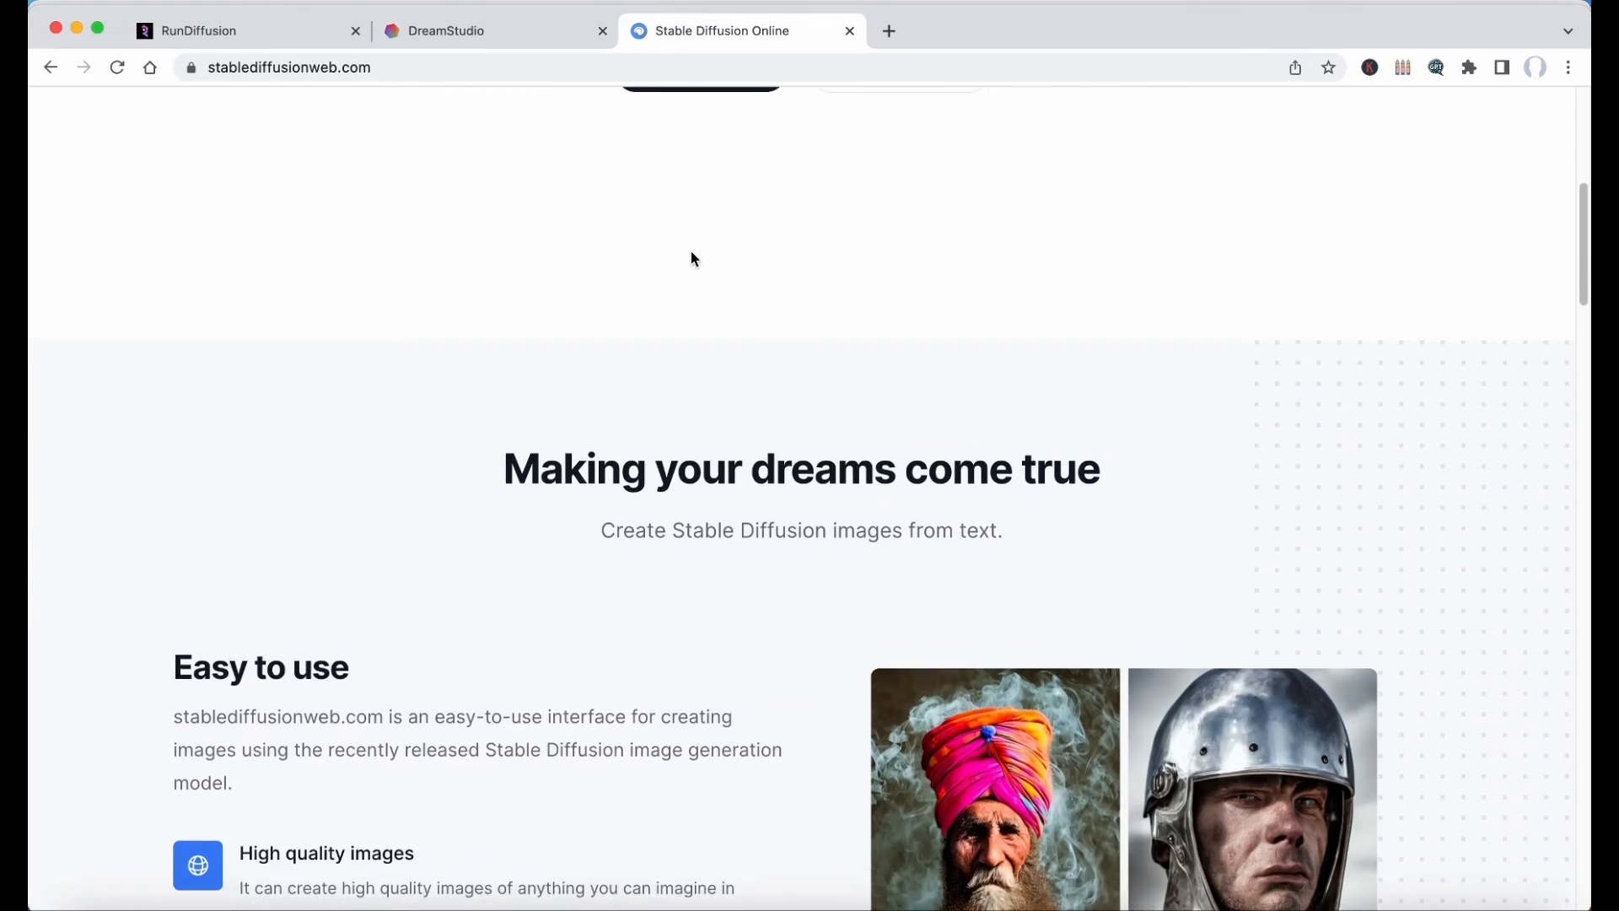
scroll(694, 259, down, 6)
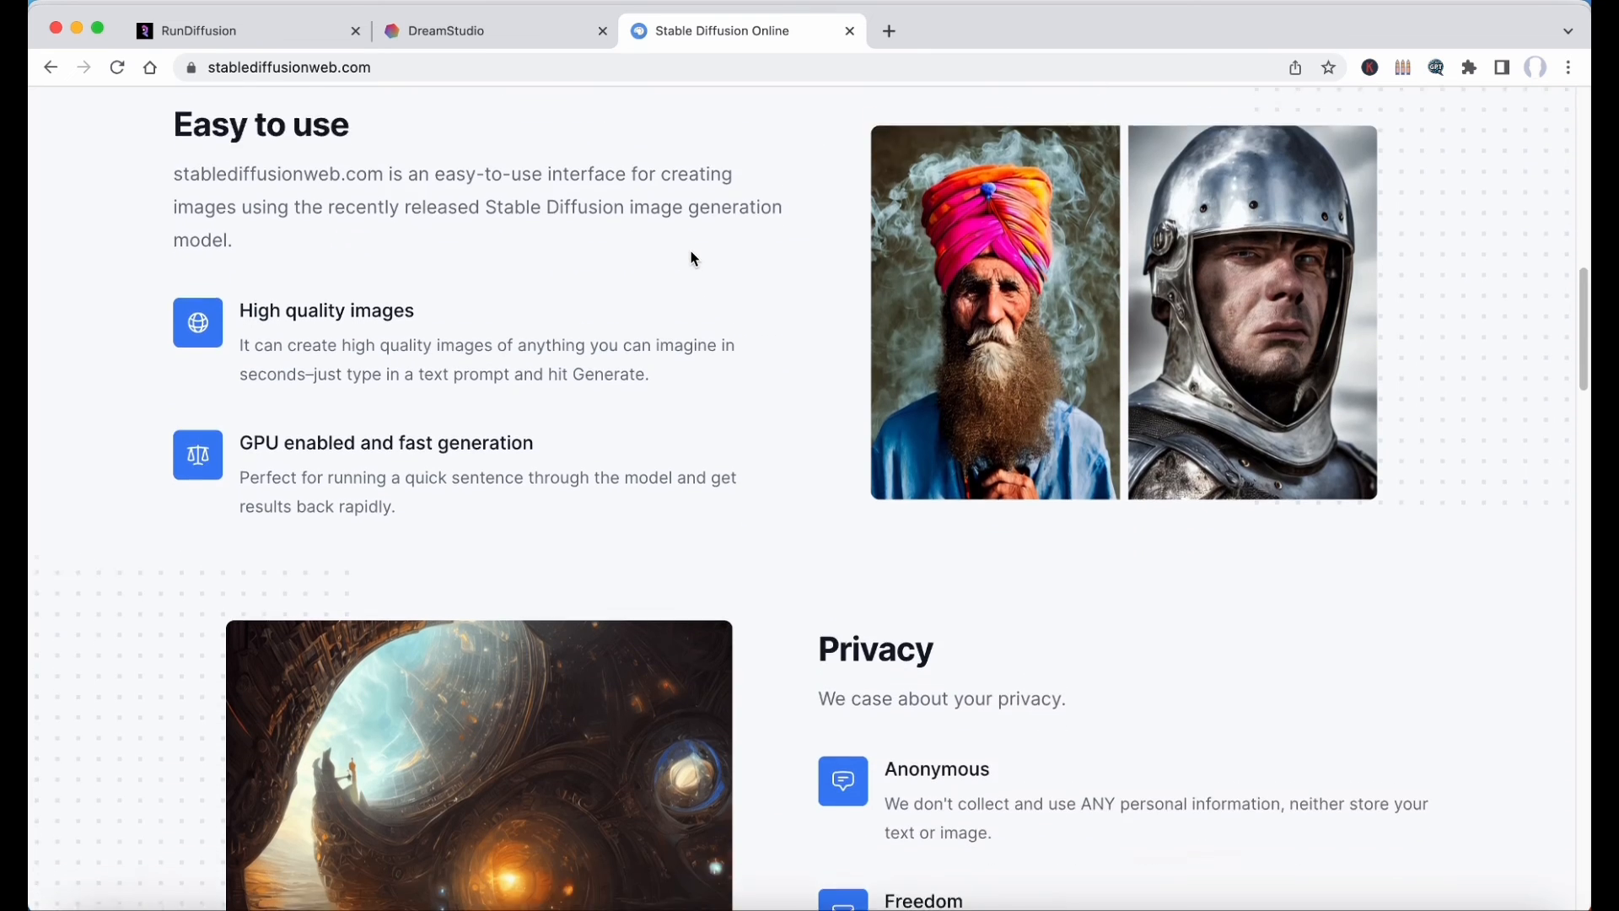
scroll(694, 259, down, 6)
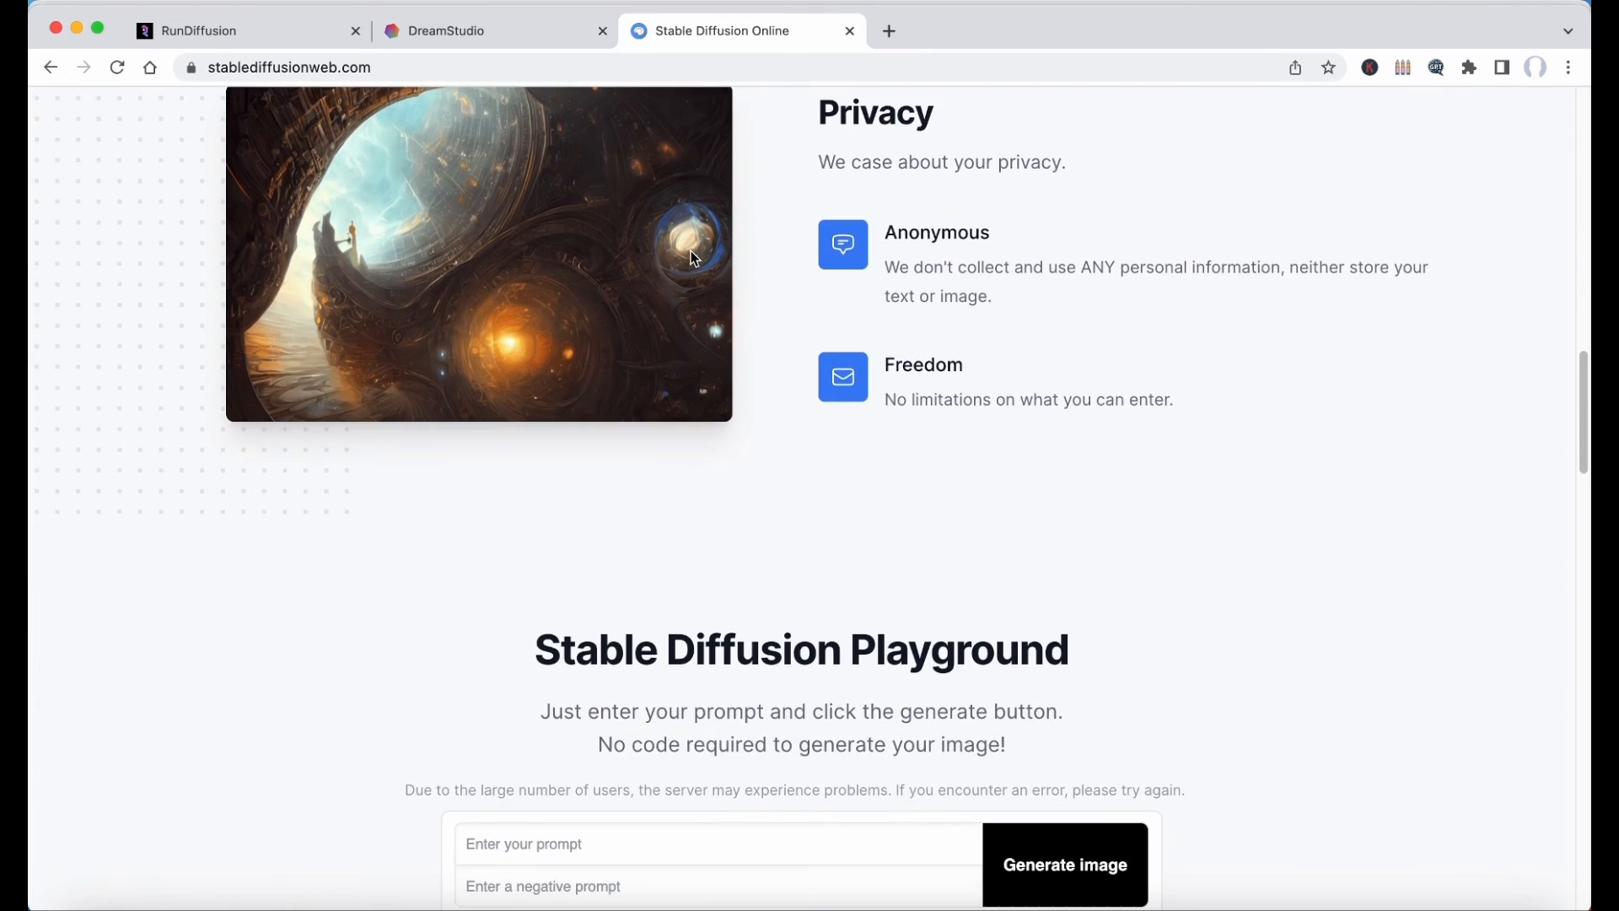
scroll(694, 259, down, 5)
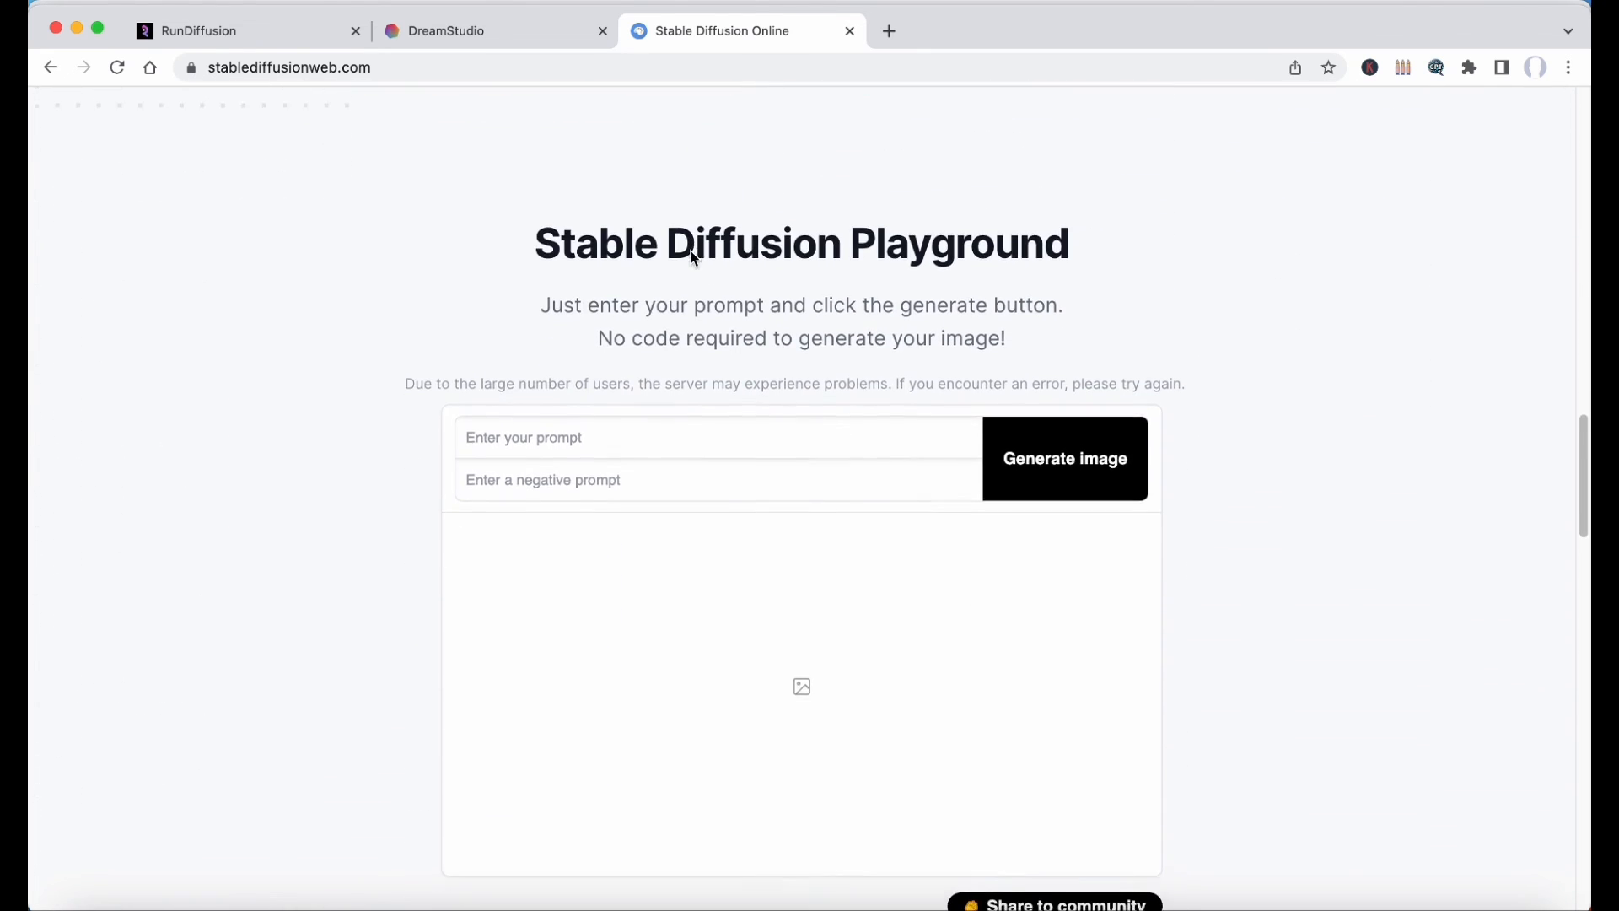
scroll(695, 259, down, 1)
click(1065, 412)
scroll(1392, 478, down, 1)
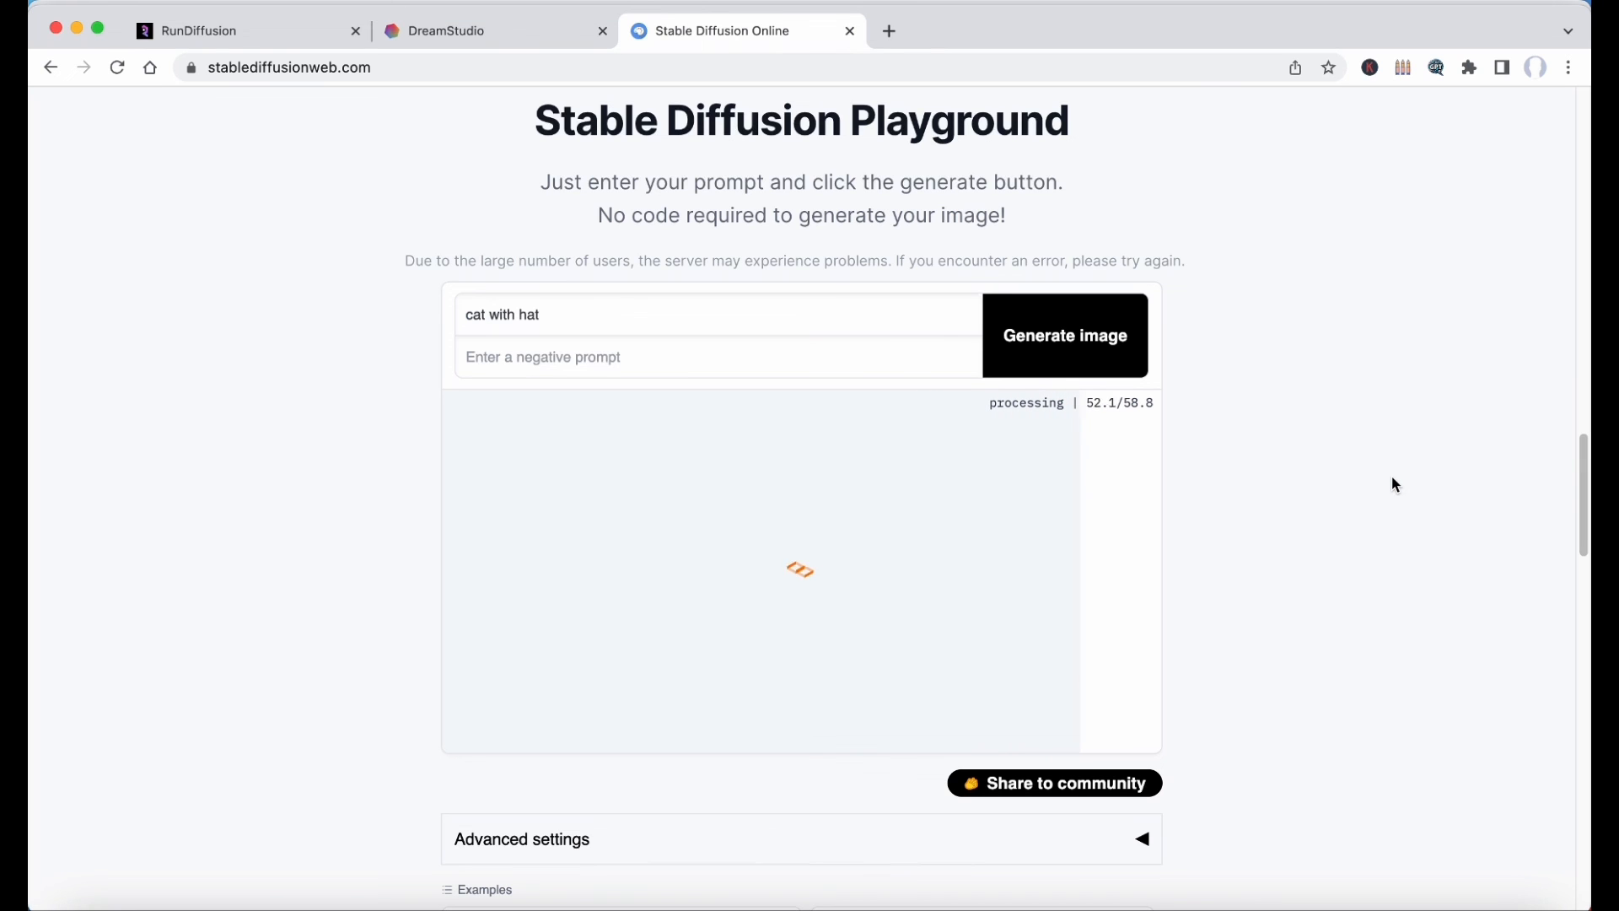
Review the generated cat images and open the playground's advanced settings.
scroll(1391, 478, down, 8)
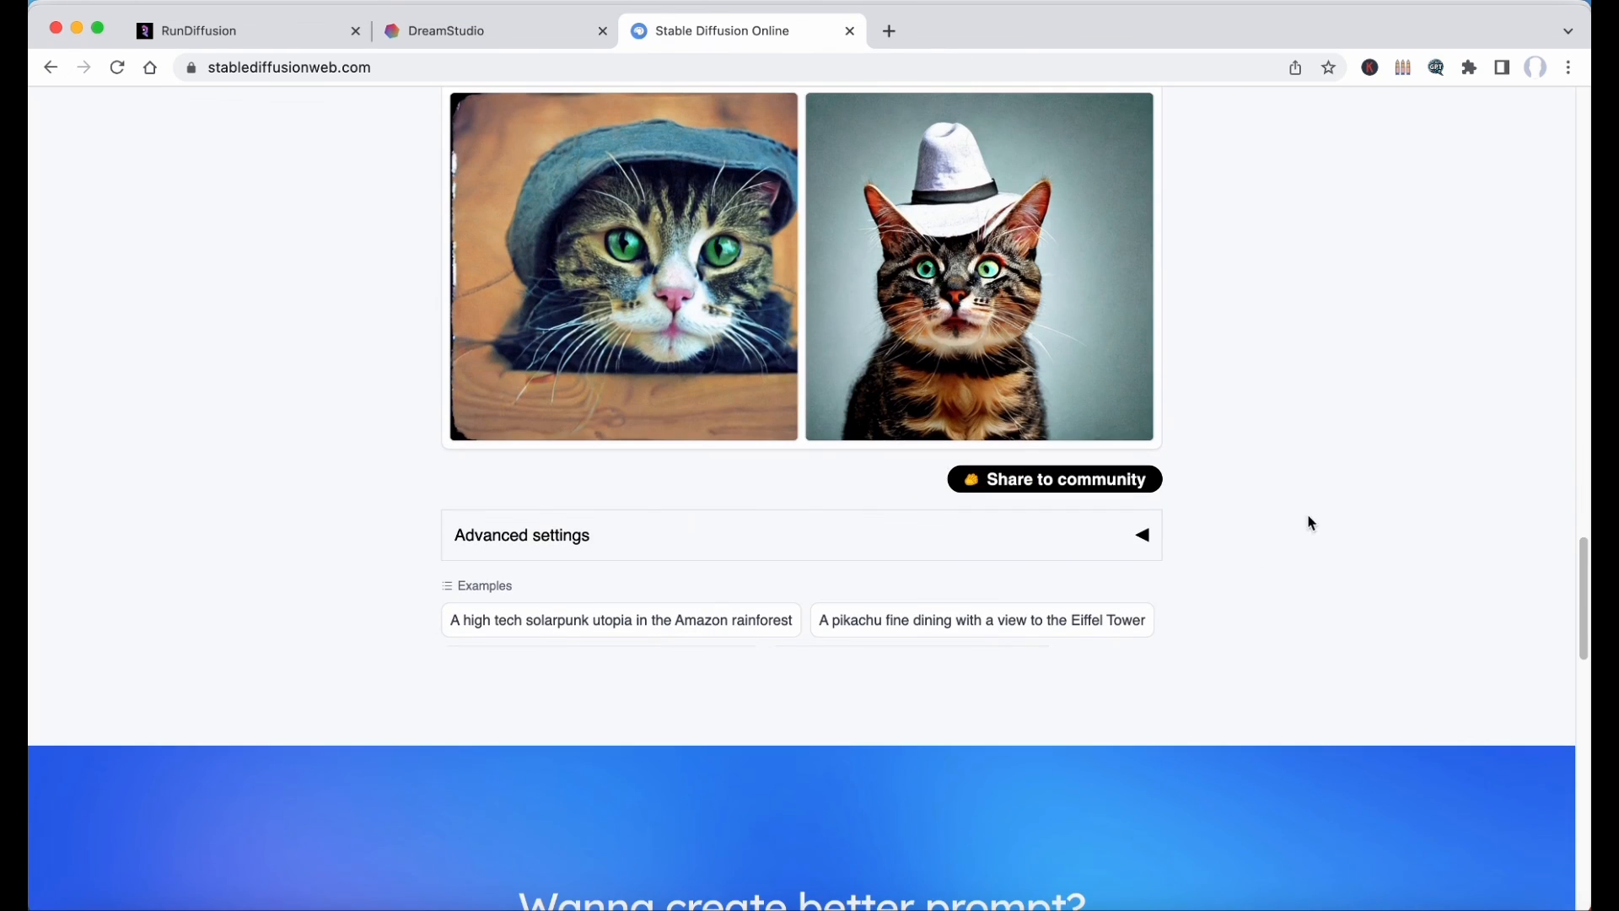
click(1153, 542)
scroll(1132, 542, down, 1)
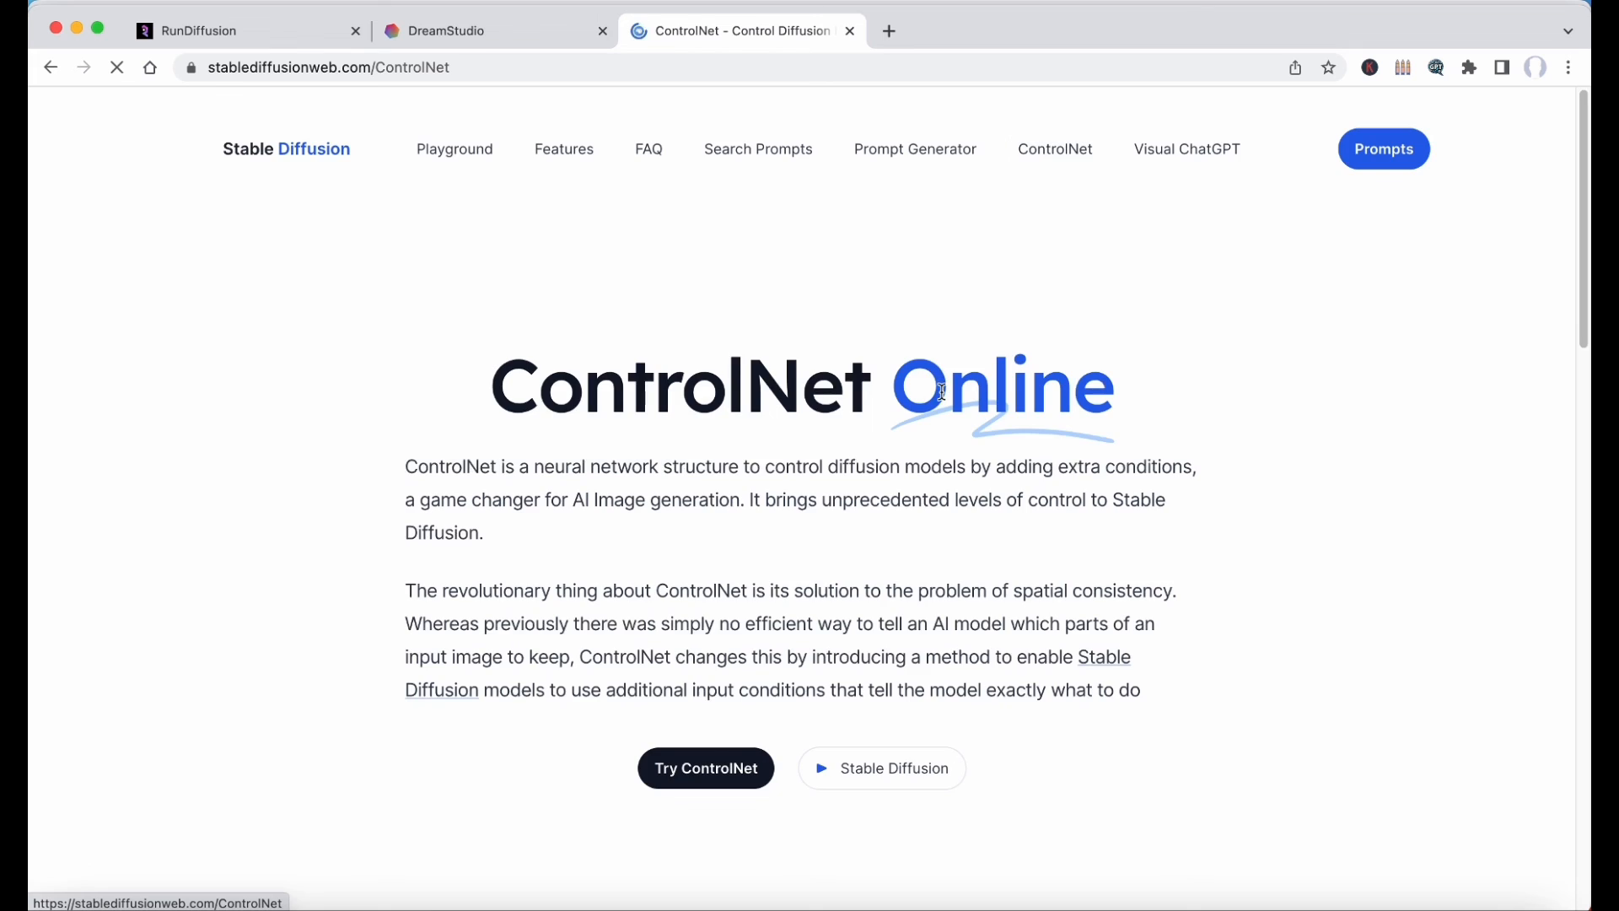
Examine the ControlNet Online page and its Canny edge map demo with image, prompt and base model options.
scroll(942, 392, down, 10)
scroll(945, 399, down, 3)
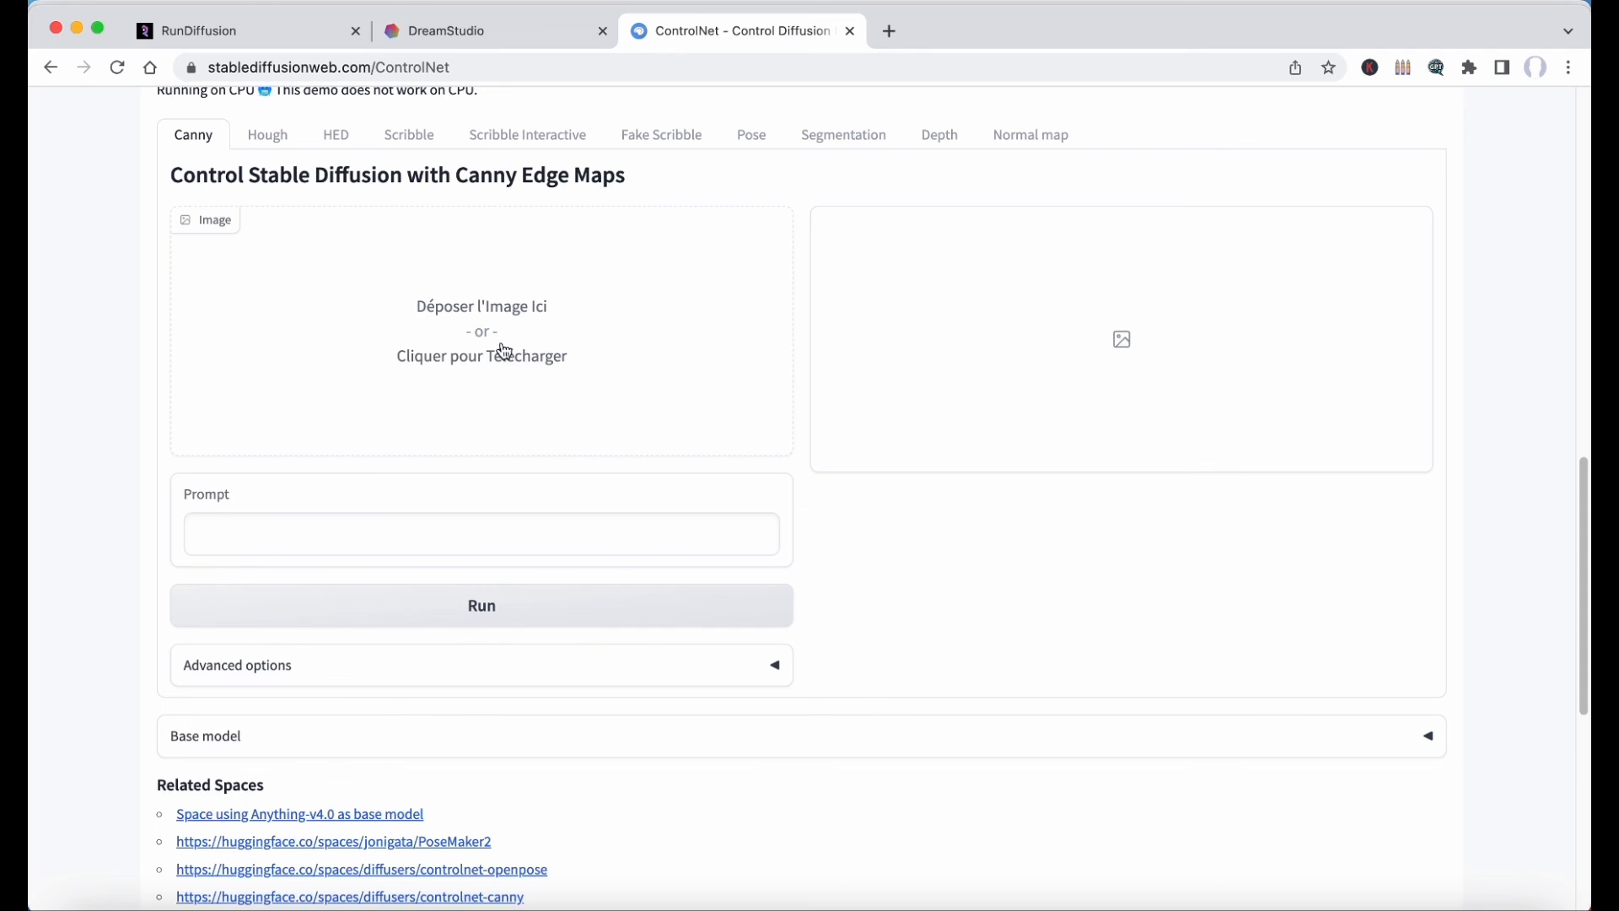
scroll(597, 454, down, 1)
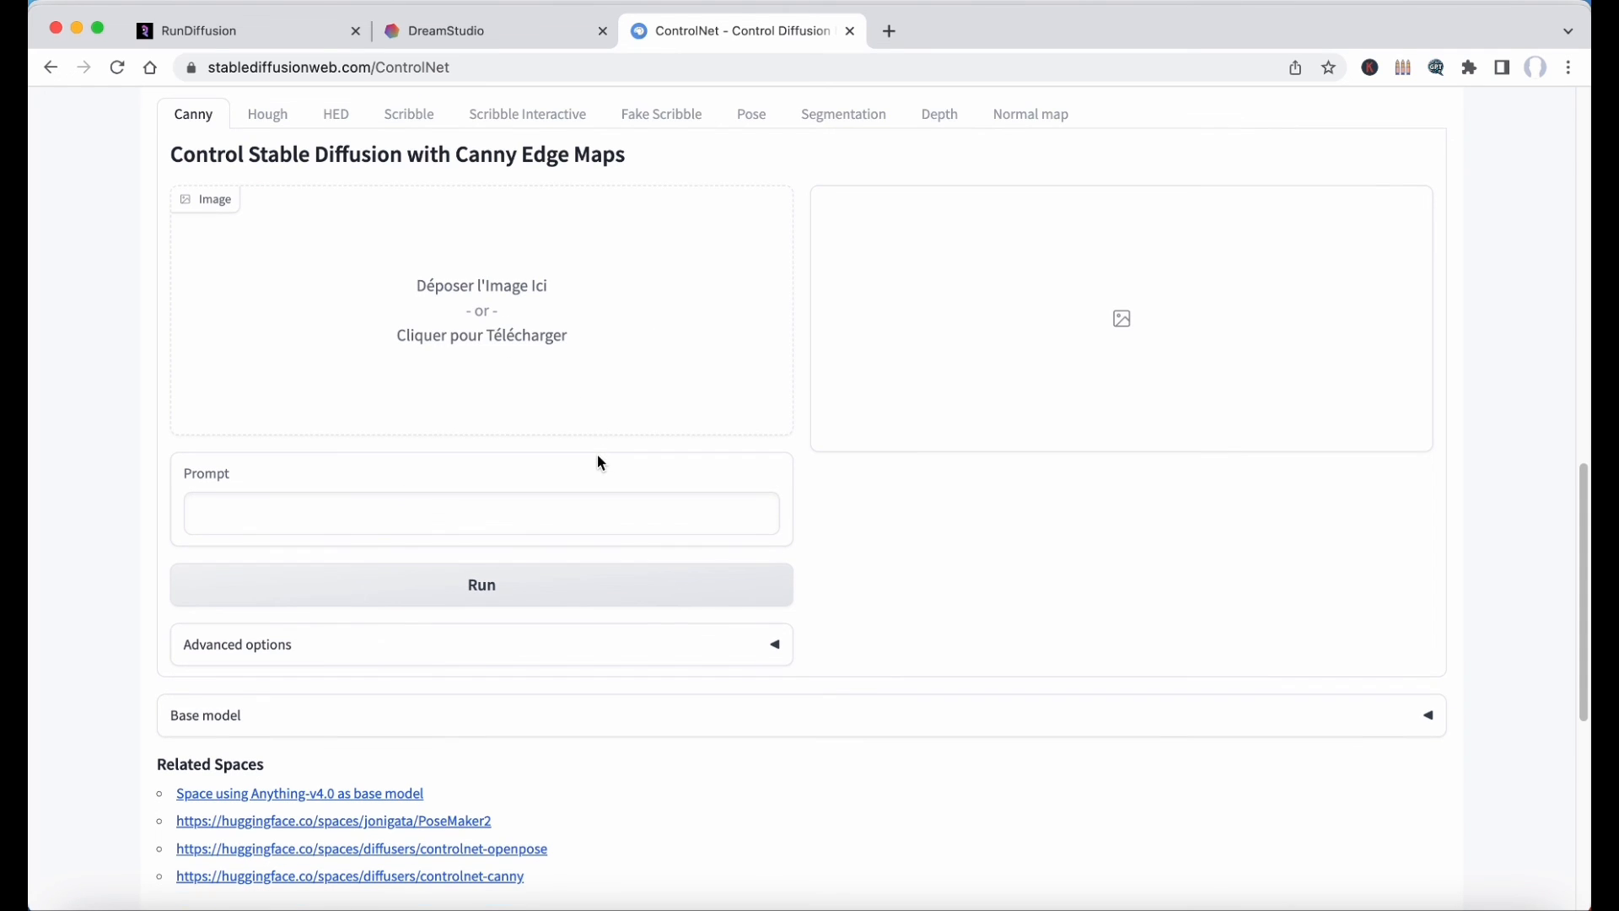
scroll(835, 672, up, 3)
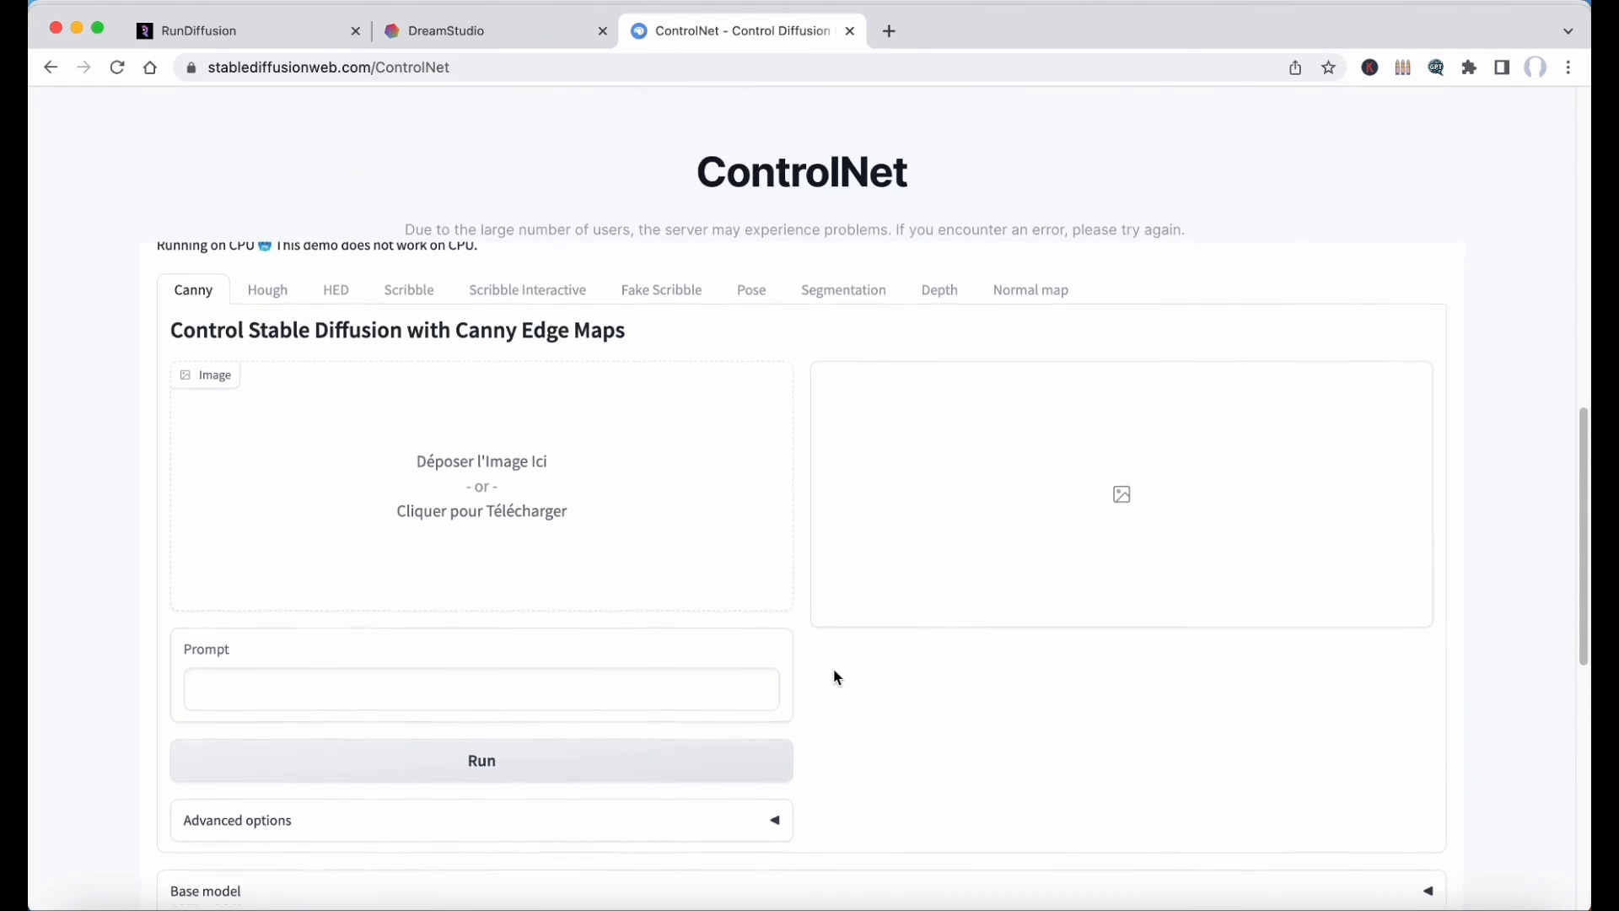
scroll(829, 386, up, 1)
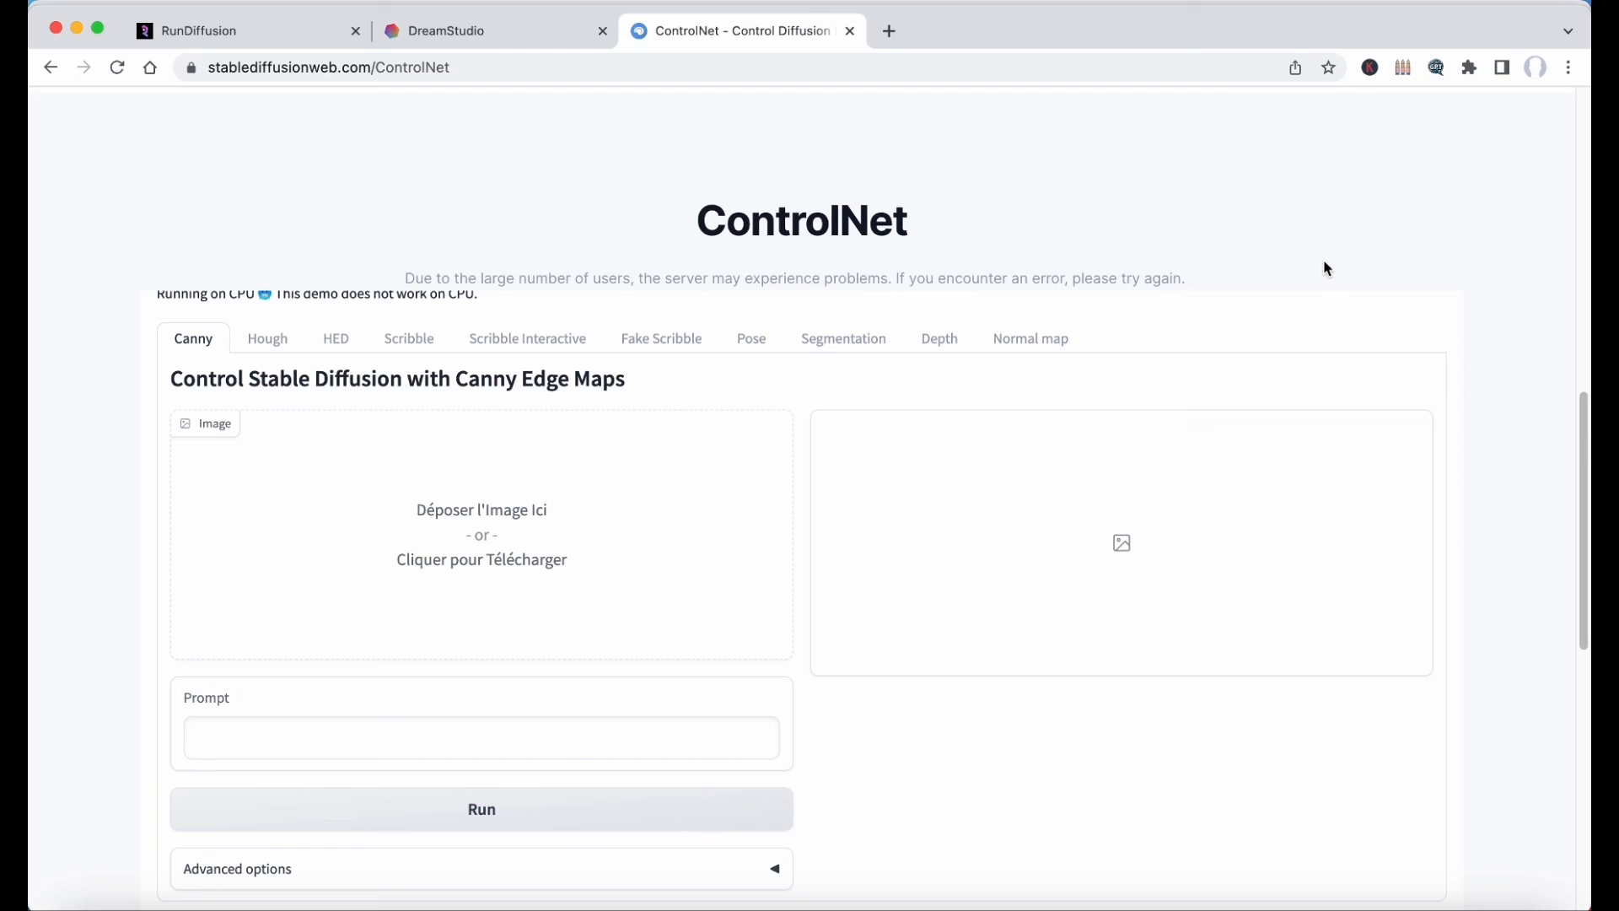
scroll(1325, 266, down, 1)
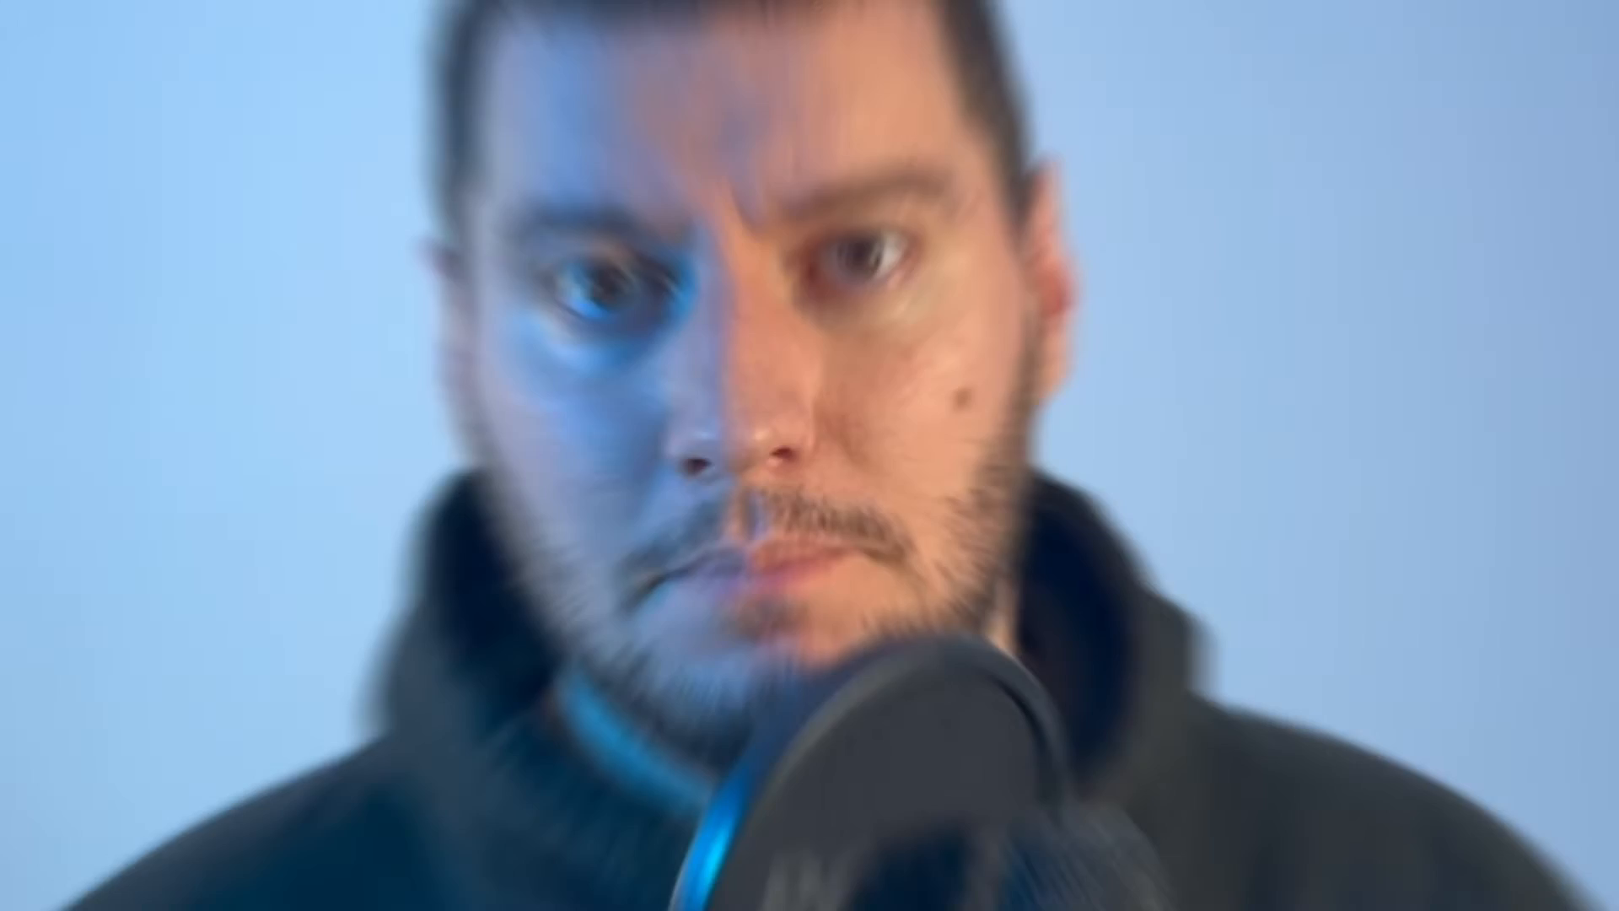